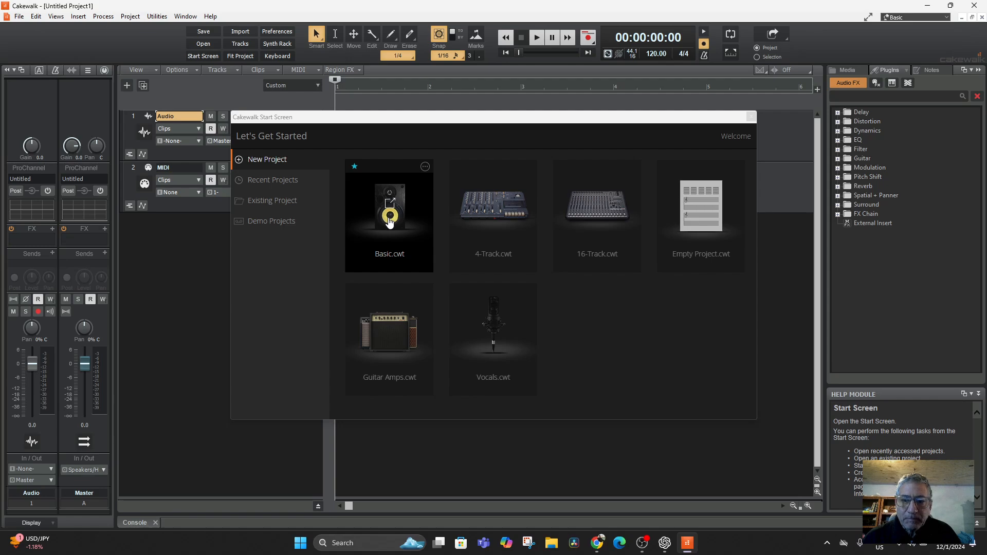
# Step: Create a new project from the Basic.cwt template
pyautogui.click(389, 220)
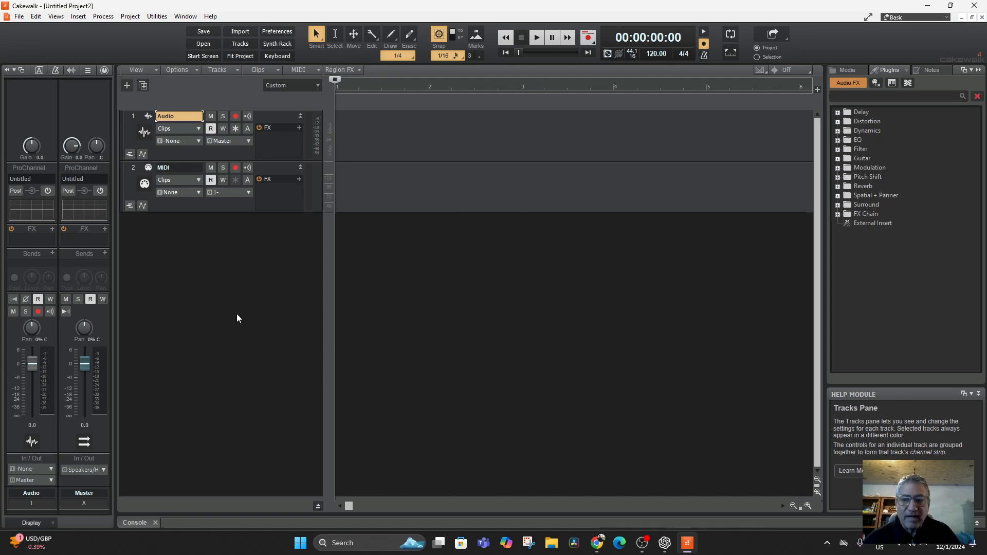
# Step: Look through the browser's Media, Notes and Plugins sections, including the plug-in sorting options
pyautogui.click(888, 72)
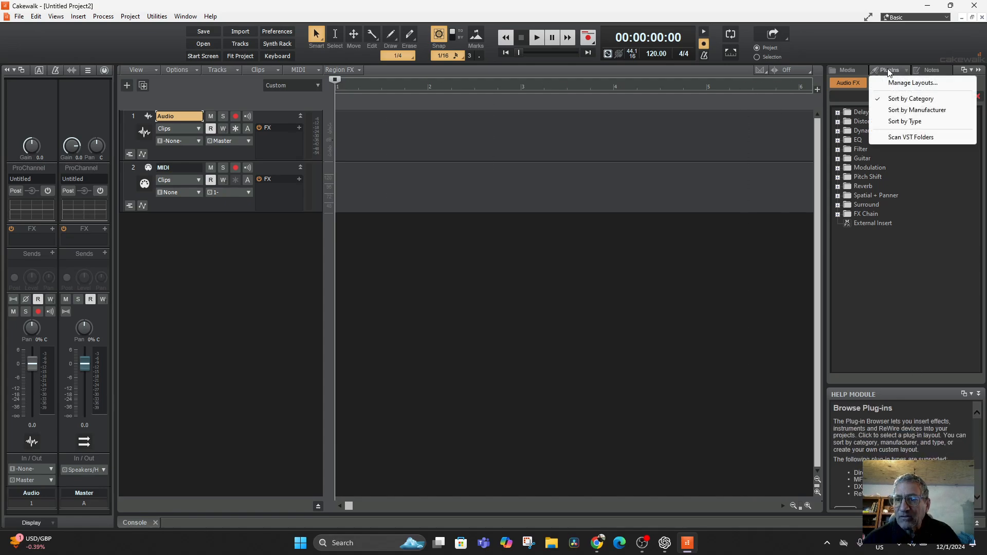
pyautogui.click(931, 148)
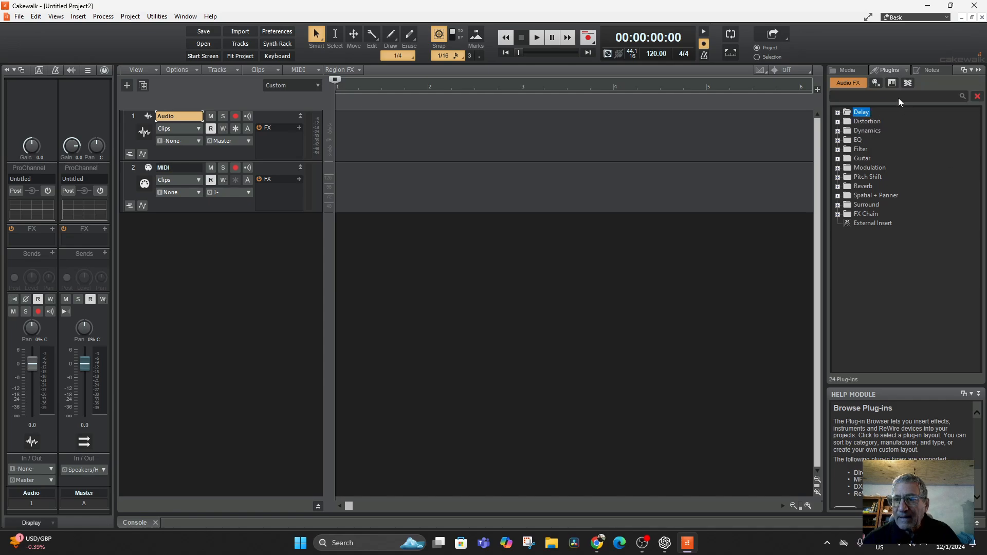
pyautogui.click(847, 70)
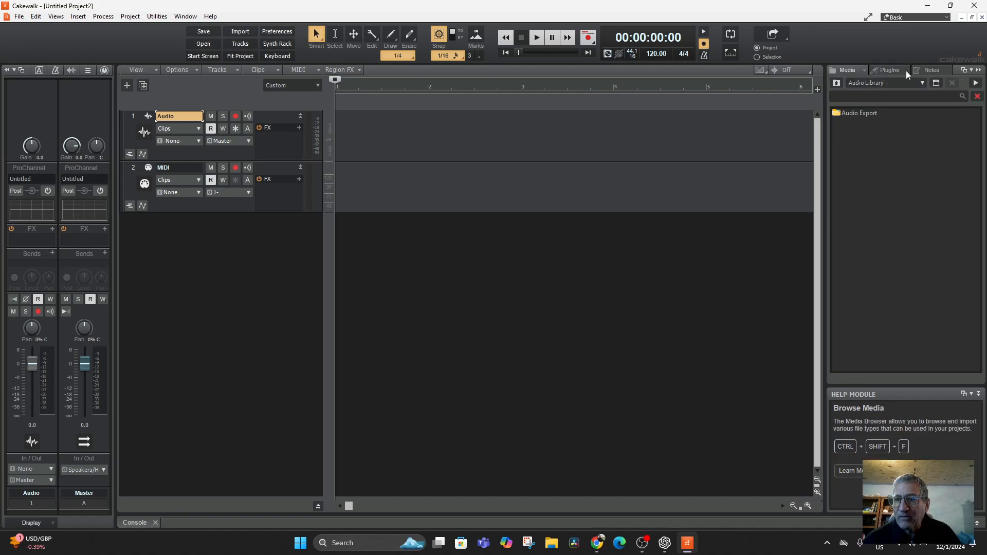
pyautogui.click(904, 72)
pyautogui.click(929, 69)
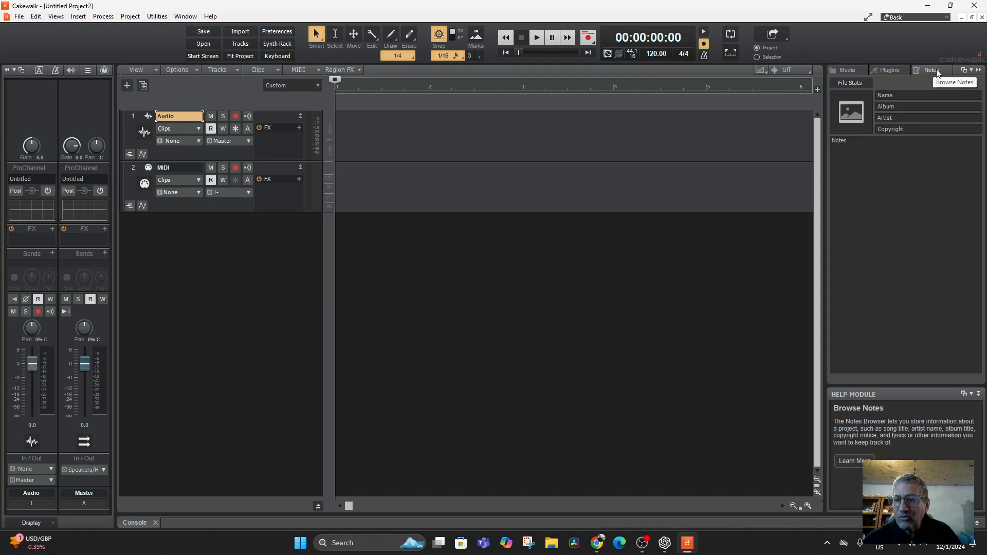
pyautogui.click(846, 70)
pyautogui.click(874, 70)
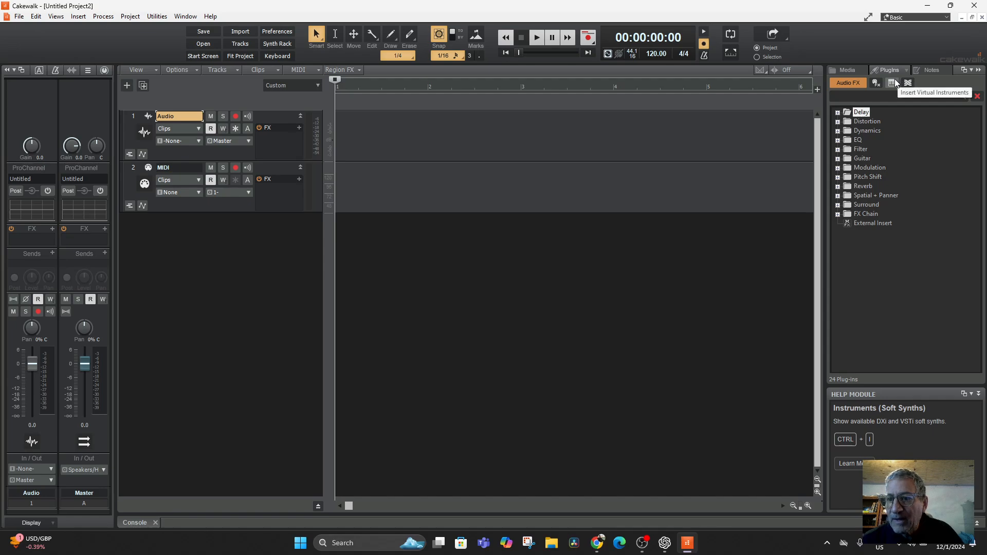
# Step: View the MIDI FX, Instruments and Audio FX plug-in lists, ending on the virtual instruments
pyautogui.click(875, 81)
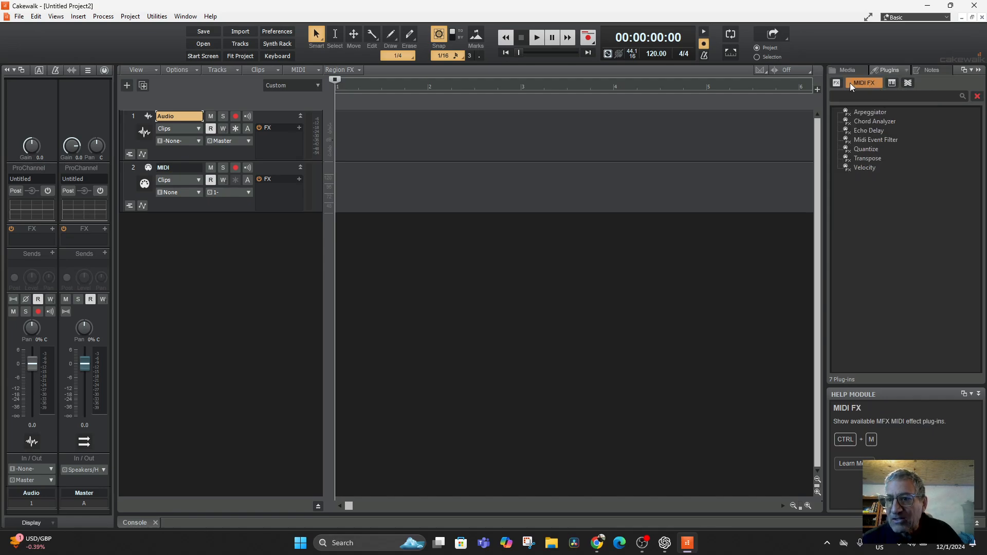
pyautogui.click(893, 83)
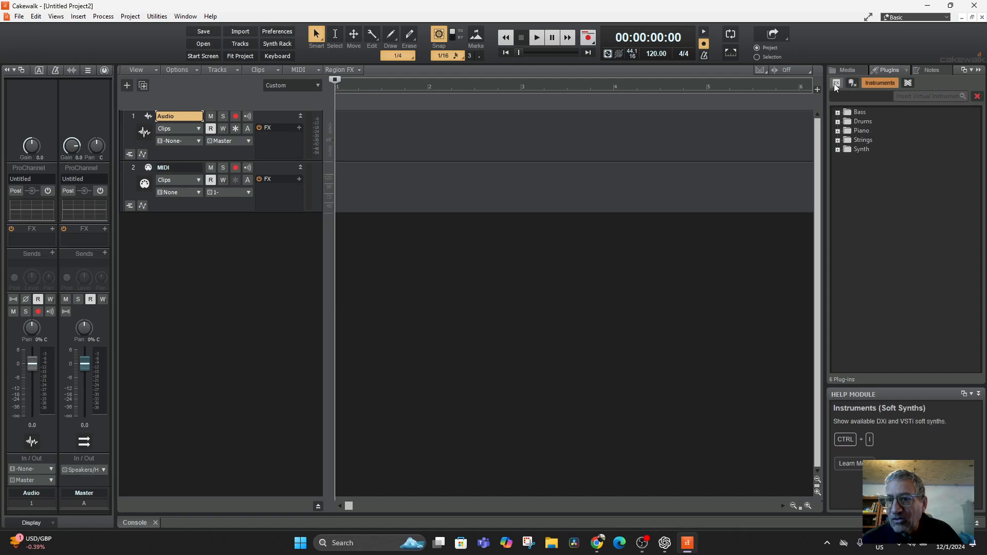
pyautogui.click(836, 83)
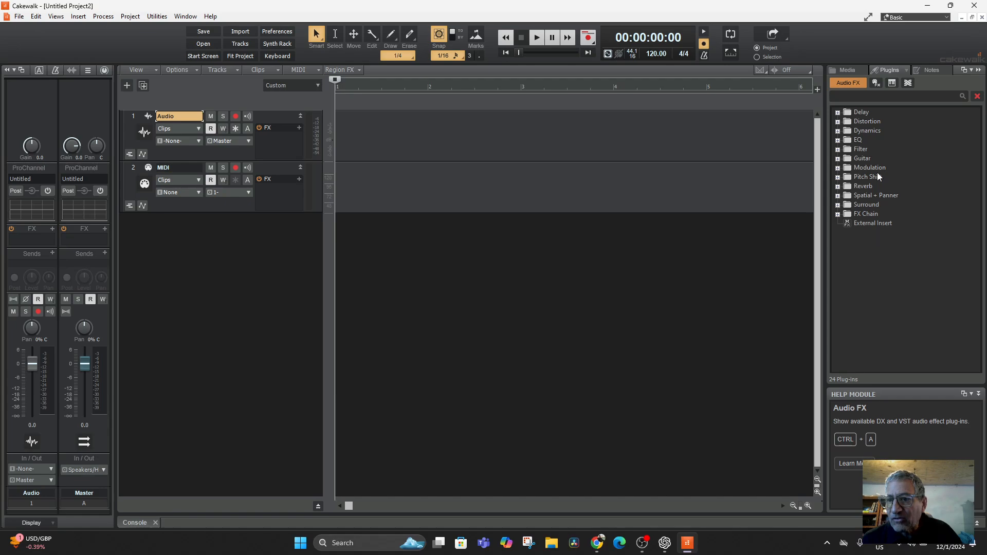
pyautogui.click(892, 82)
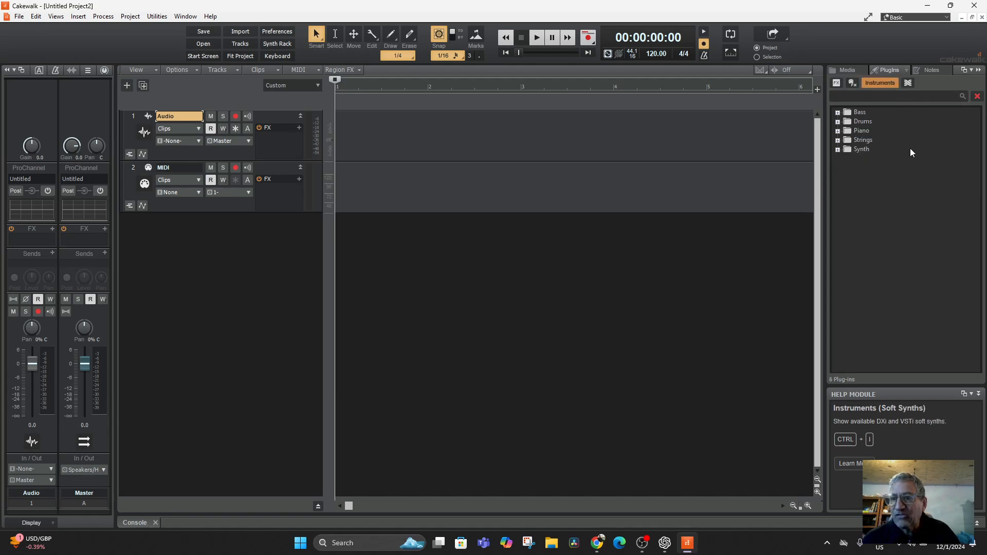
# Step: Examine the instruments in the Bass, Drums, Piano and Strings categories, collapsing each one, and leave the Synth category expanded
pyautogui.click(837, 112)
pyautogui.click(837, 113)
pyautogui.click(837, 122)
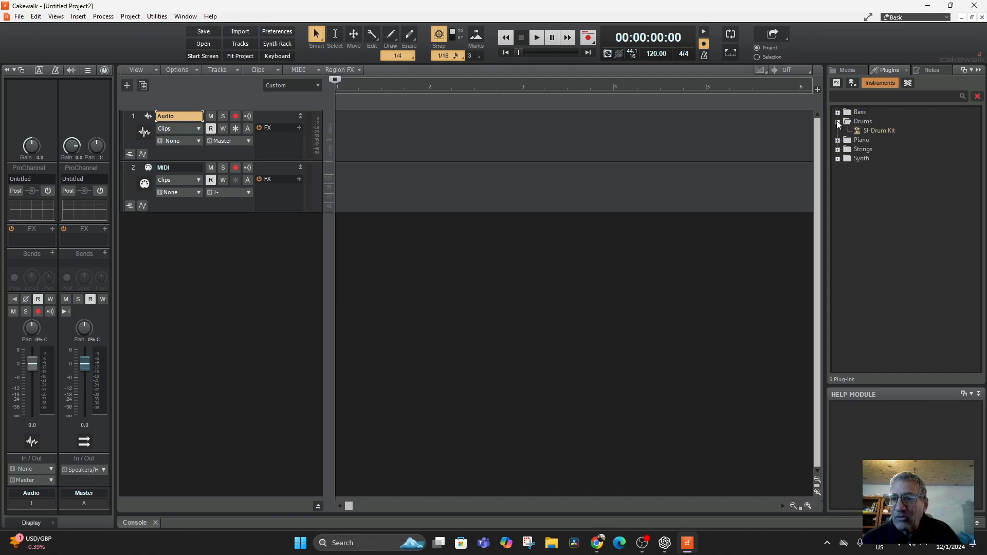
pyautogui.click(838, 122)
pyautogui.click(838, 131)
pyautogui.click(838, 131)
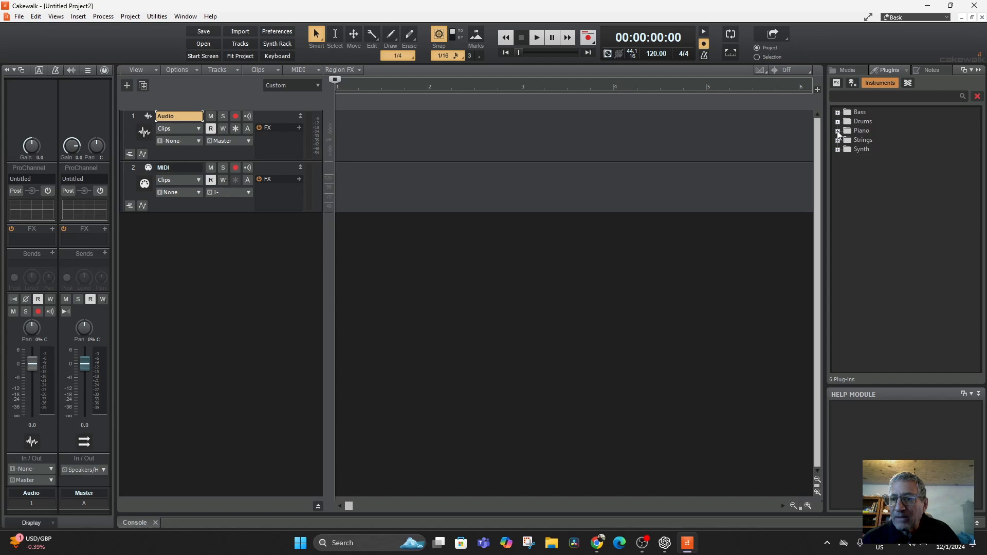
pyautogui.click(837, 141)
pyautogui.click(837, 141)
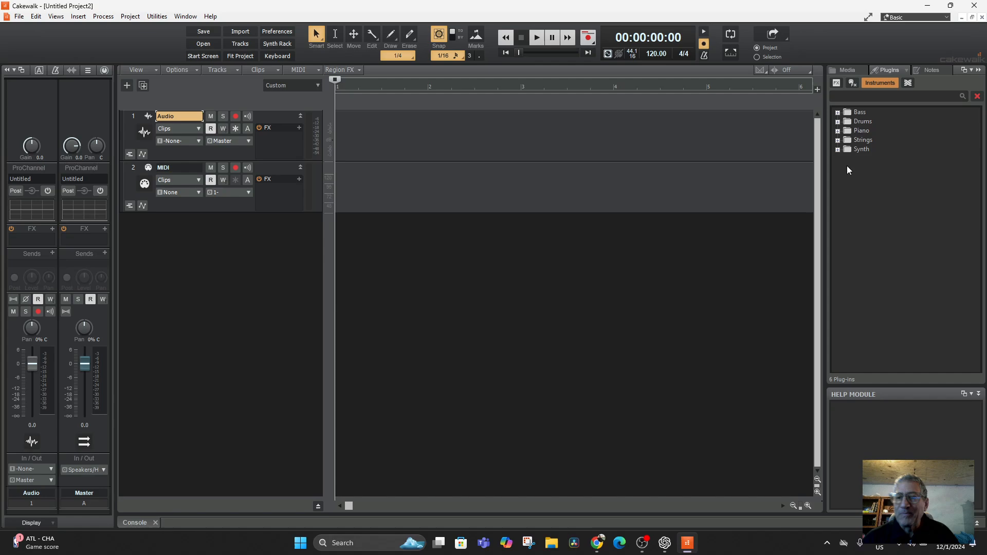
pyautogui.click(837, 150)
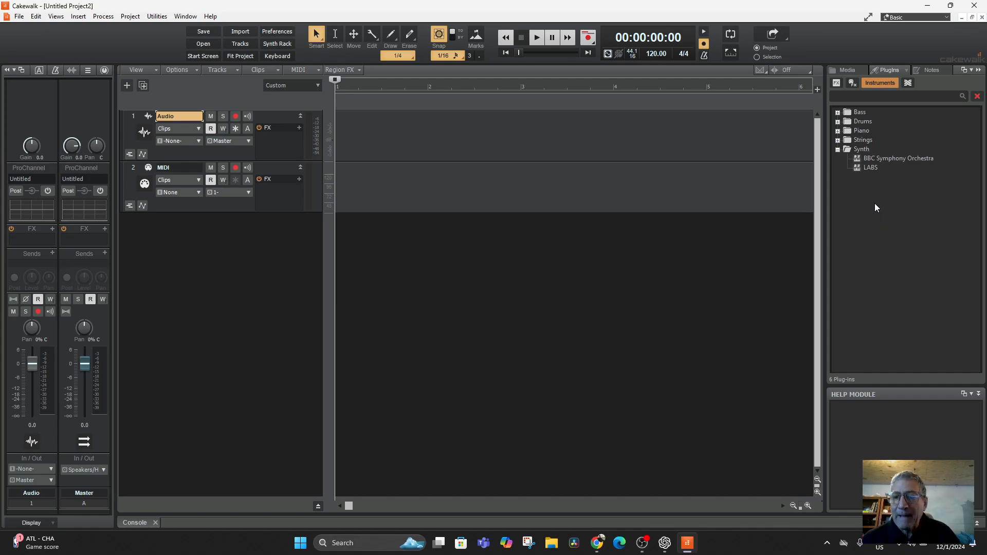
# Step: Switch to Chrome and search the web for "bbc symphony orchestra" in a new tab
pyautogui.click(597, 544)
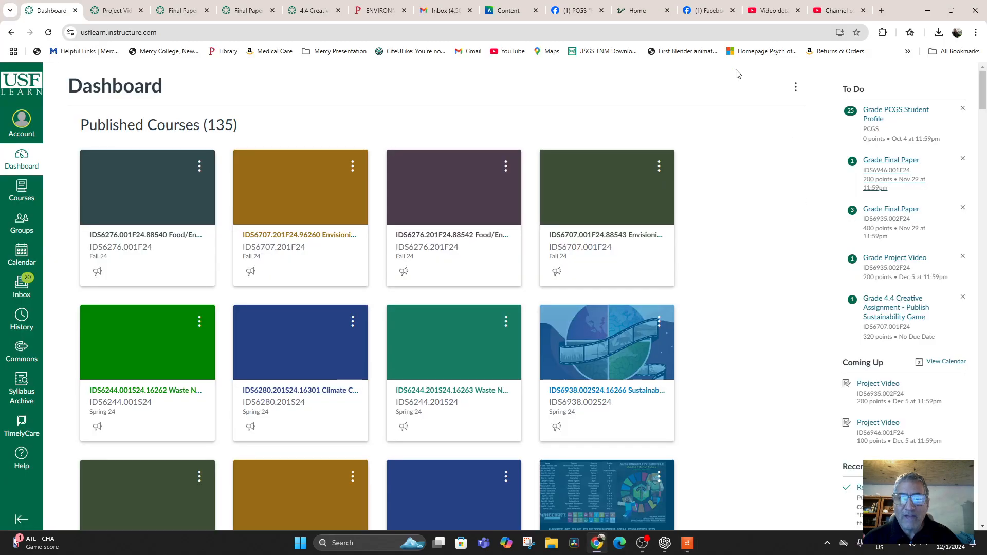
pyautogui.click(882, 11)
pyautogui.write('bbdf')
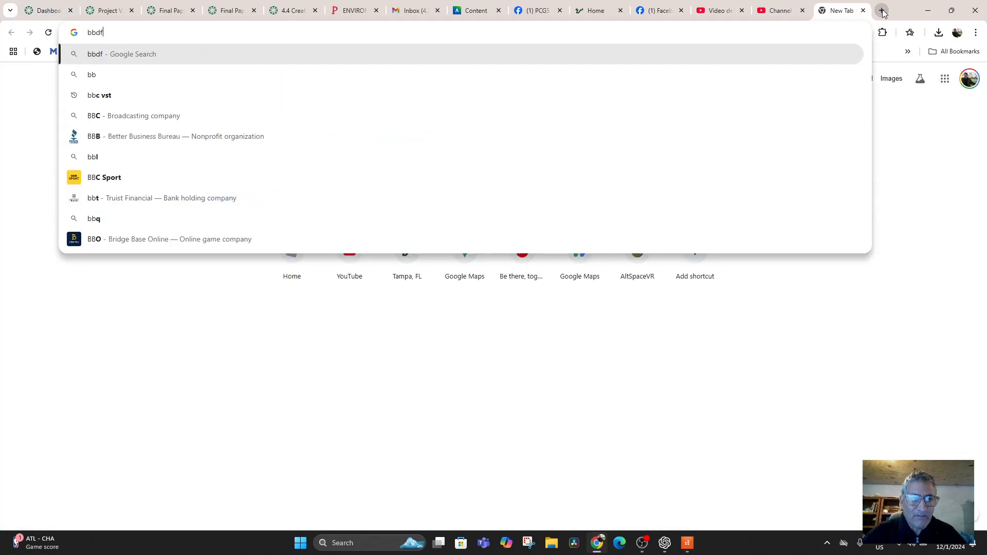
pyautogui.press('BackSpace')
pyautogui.press('BackSpace')
pyautogui.write('c sym')
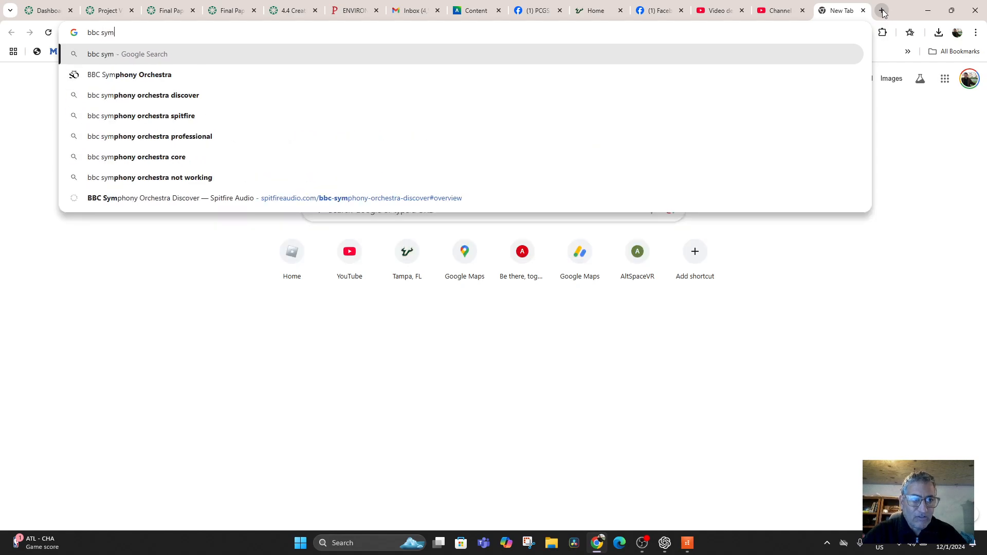
pyautogui.write('p')
pyautogui.press('Return')
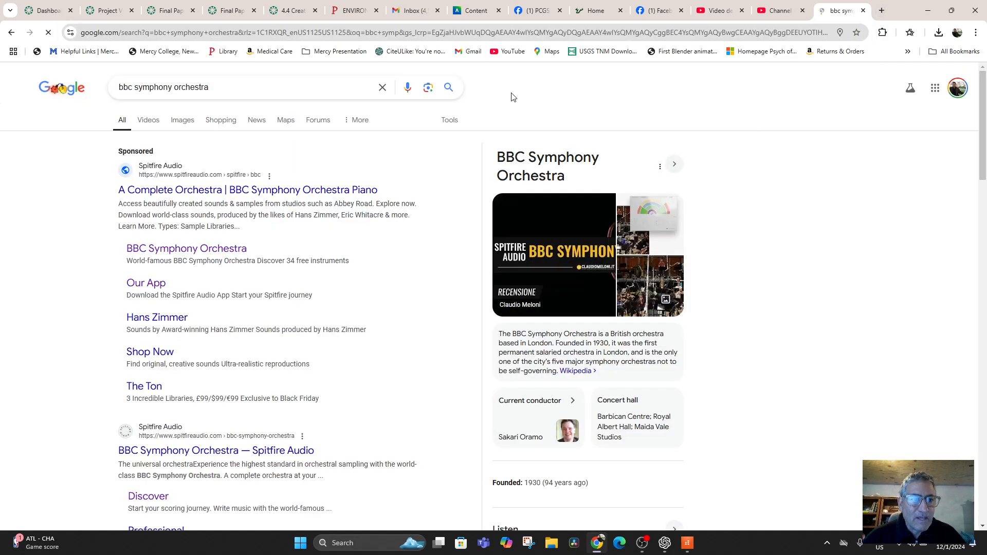
# Step: Open Spitfire Audio's BBC Symphony Orchestra Discover page and review the product overview
pyautogui.click(203, 257)
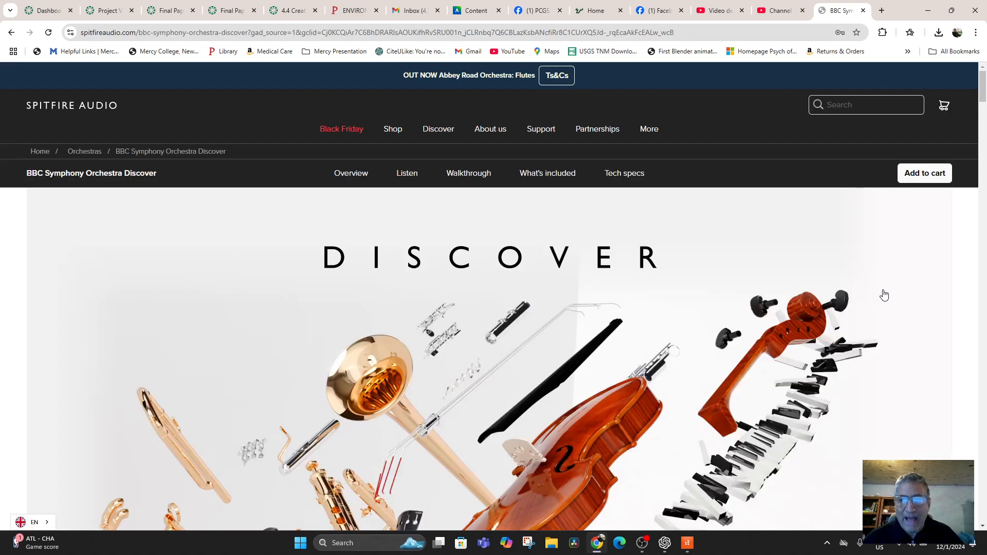
pyautogui.scroll(-10, 755, 284)
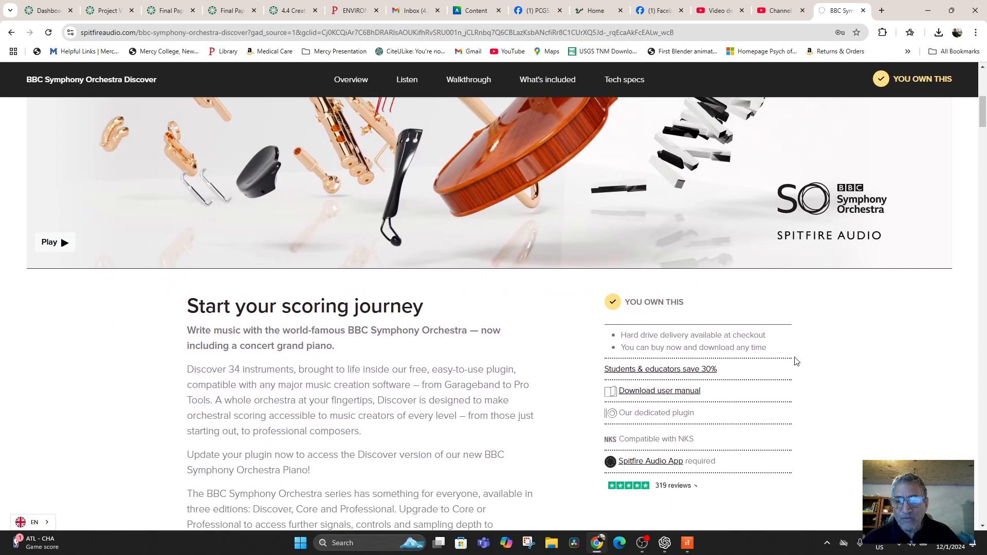
pyautogui.scroll(6, 796, 362)
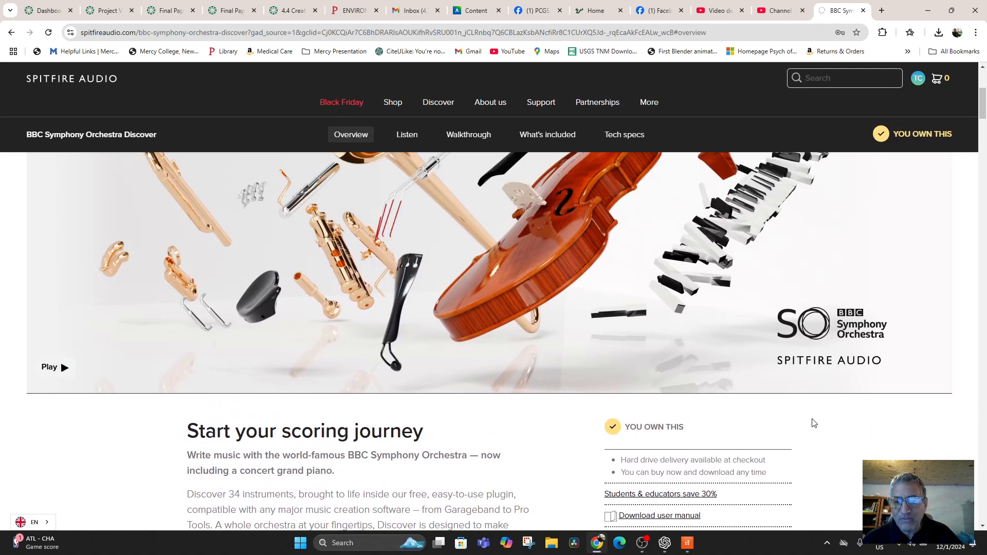
pyautogui.scroll(-2, 814, 423)
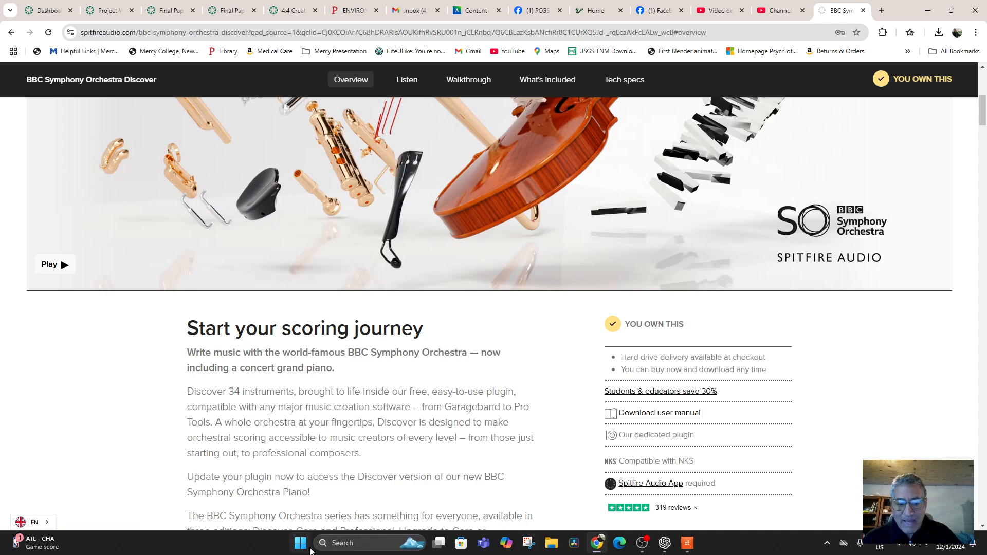
# Step: Find the Spitfire Audio app on the computer and launch it to show the owned products
pyautogui.click(334, 545)
pyautogui.write('s')
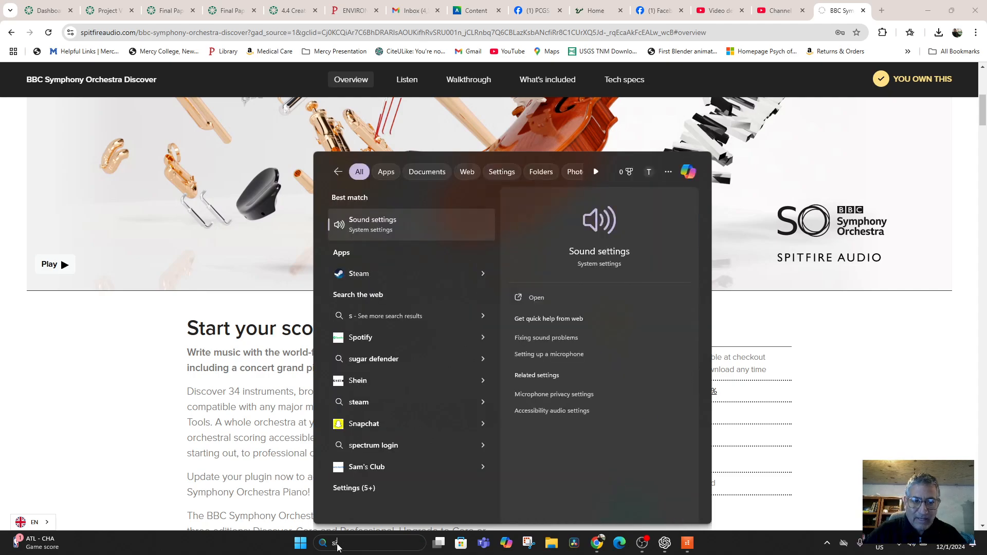
pyautogui.write('pitfire Audio')
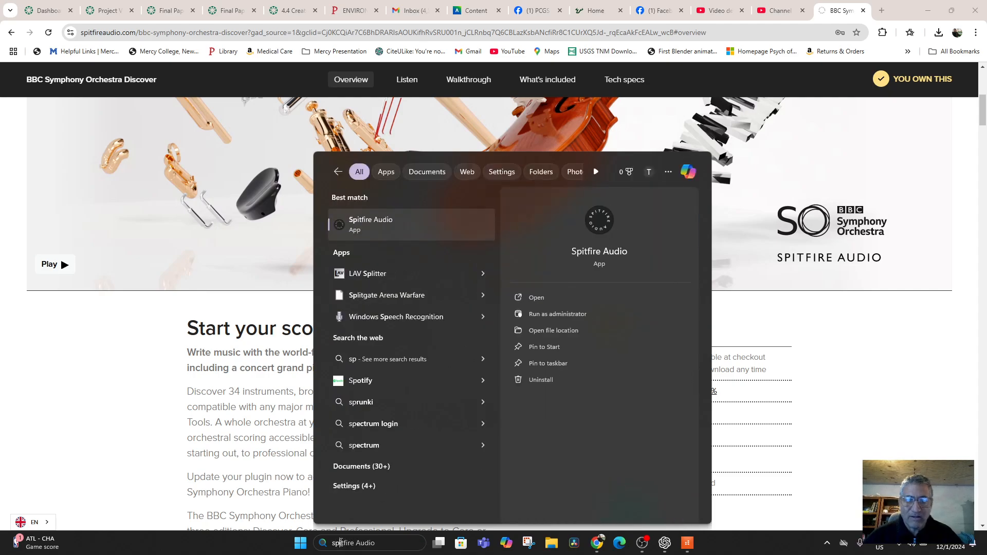
pyautogui.click(793, 356)
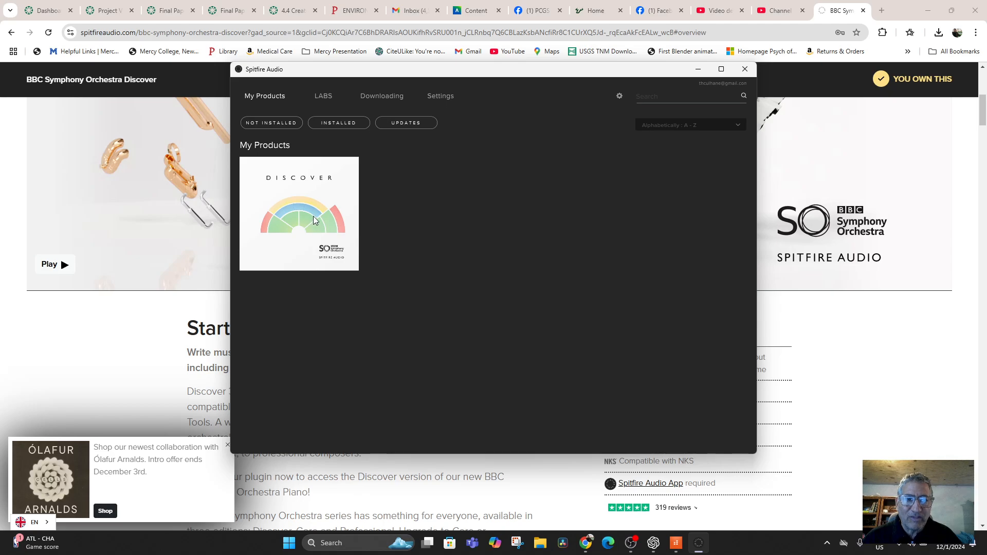
# Step: Show the LABS section of the Spitfire Audio app and open its linked LABS download page
pyautogui.click(322, 96)
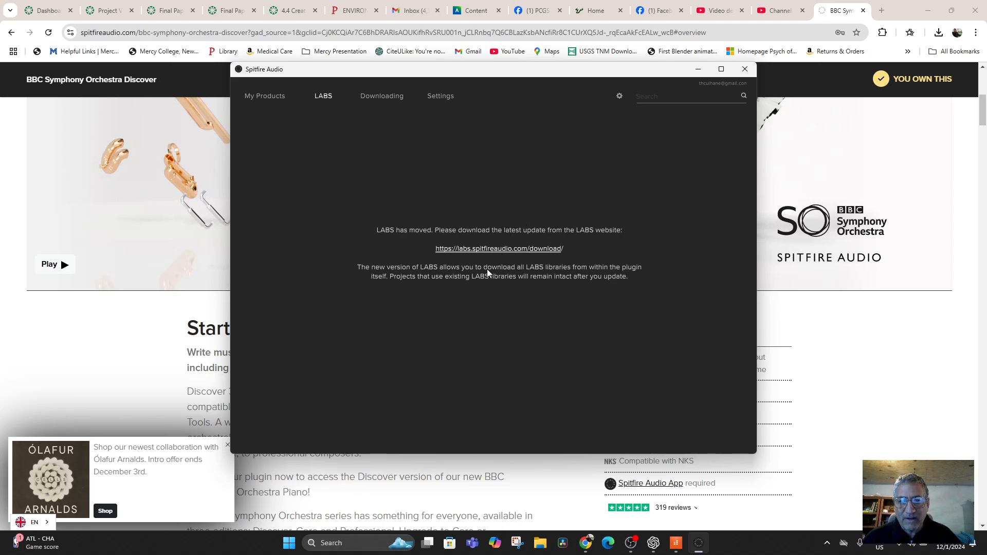
pyautogui.click(508, 249)
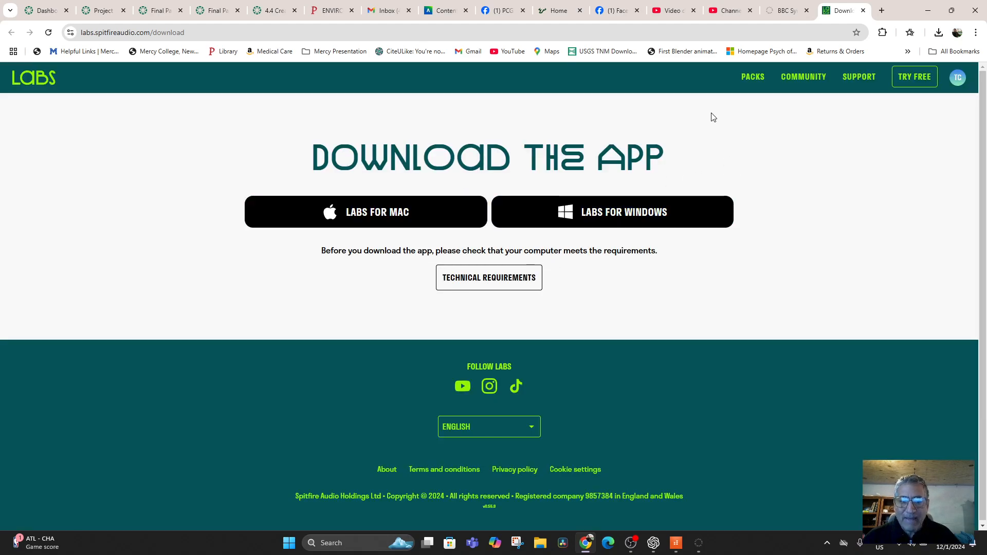
# Step: Search the computer for "labs" and launch the LABS app
pyautogui.click(348, 548)
pyautogui.write('labs')
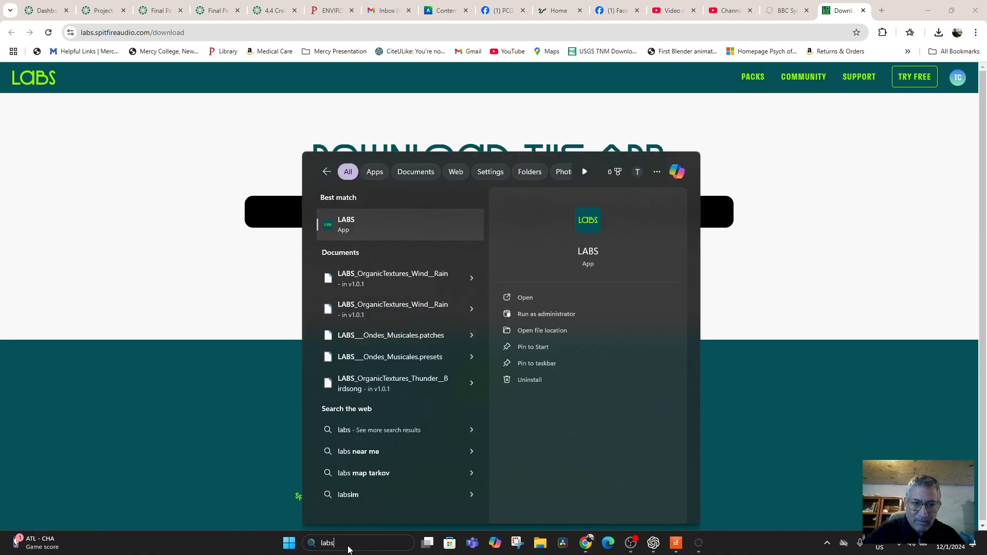
pyautogui.click(450, 221)
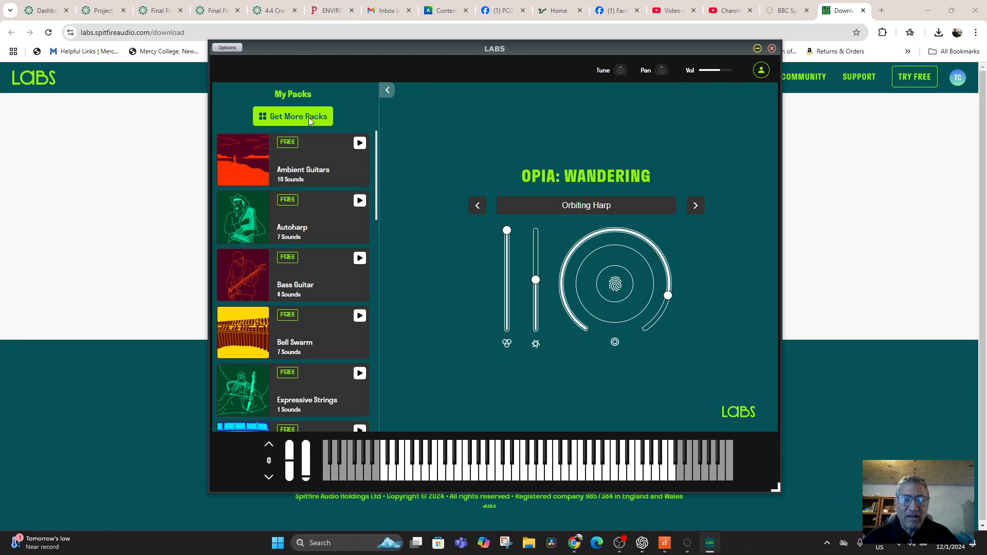
# Step: Browse for more LABS packs, filter them to the Free tier and download the Intimate Grand Piano pack
pyautogui.click(295, 119)
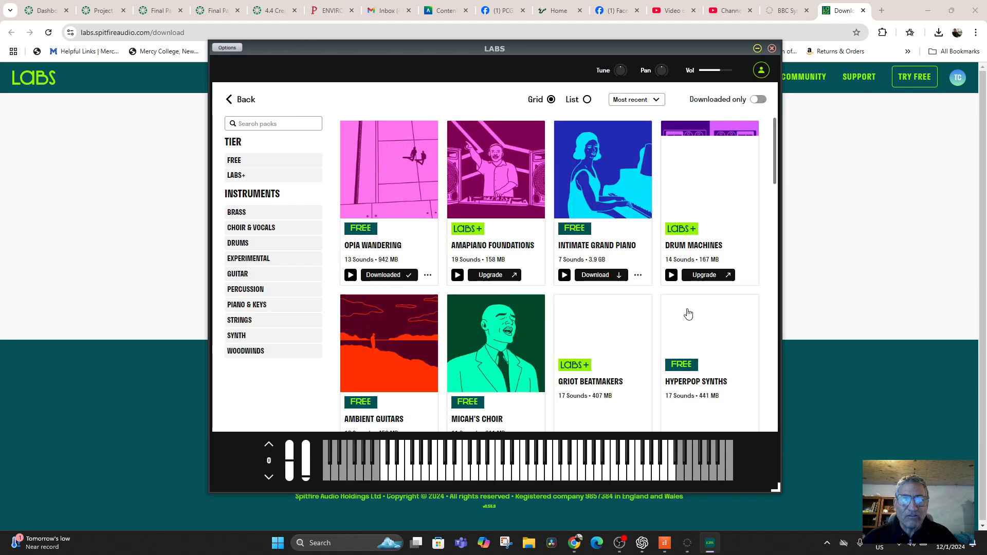
pyautogui.click(236, 161)
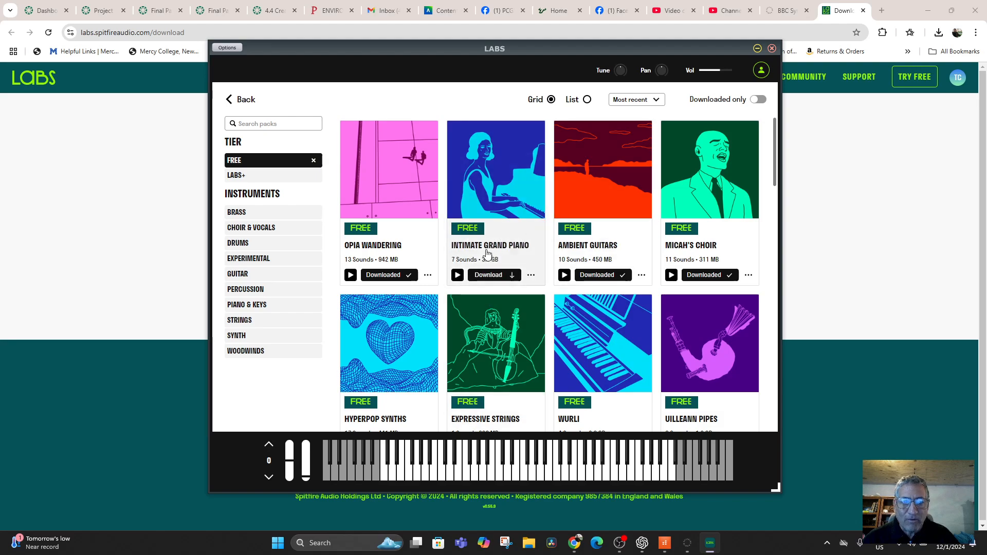
pyautogui.click(491, 276)
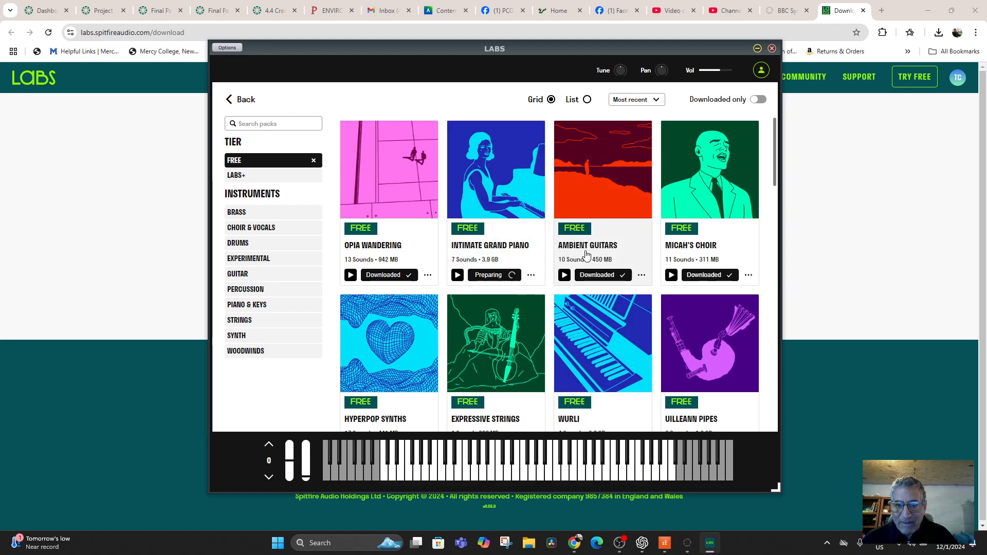
# Step: Preview the sounds of the free Wurli and Hyperpop Synths packs
pyautogui.scroll(-5, 745, 354)
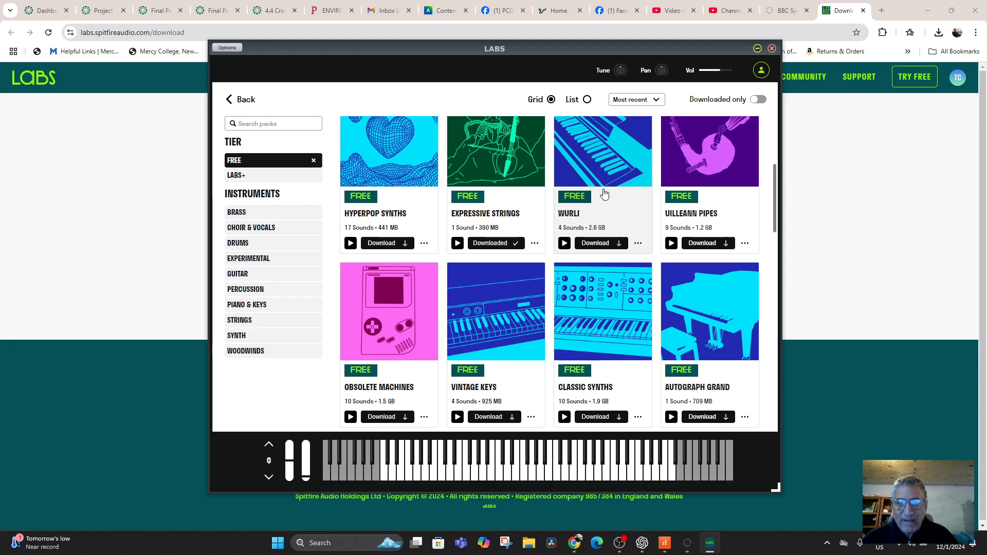
pyautogui.click(564, 243)
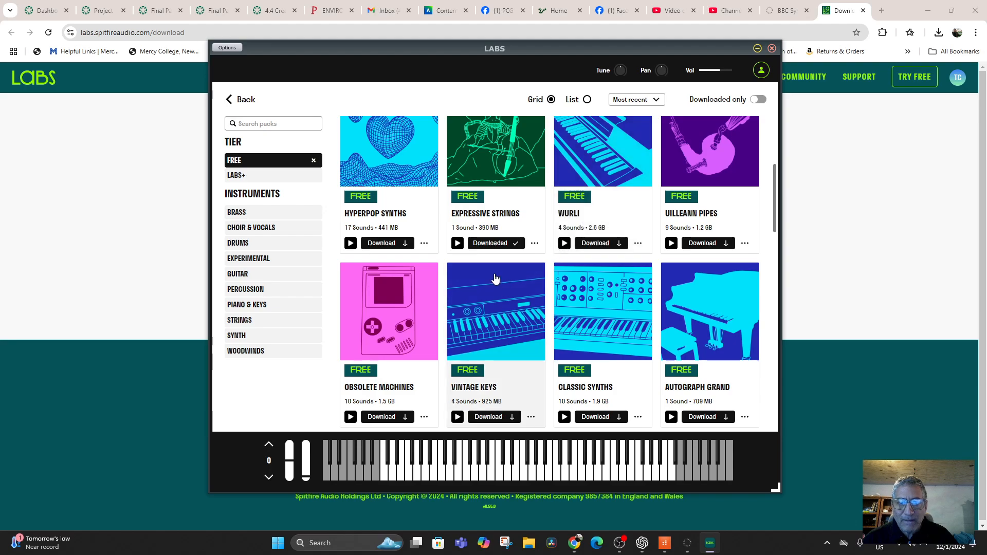
pyautogui.click(350, 243)
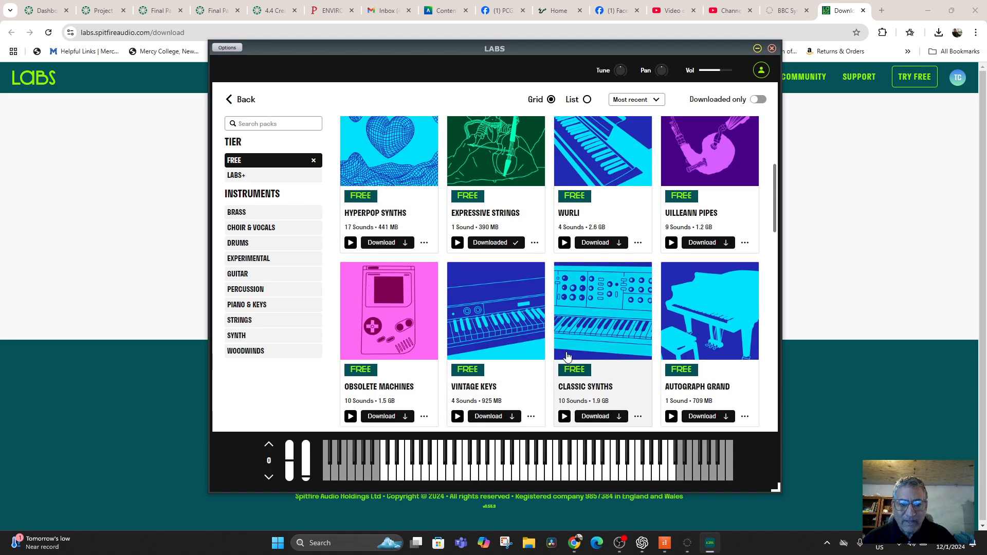
# Step: Preview the Obsolete Machines pack and download the free Gaelic Voices and Vintage Drums packs
pyautogui.scroll(-2, 350, 267)
pyautogui.click(350, 314)
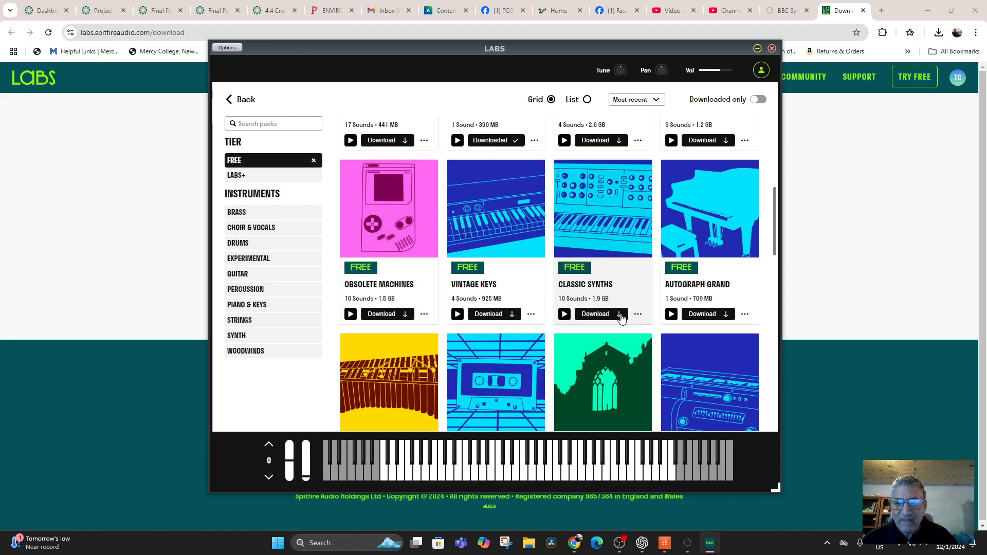
pyautogui.scroll(-3, 596, 251)
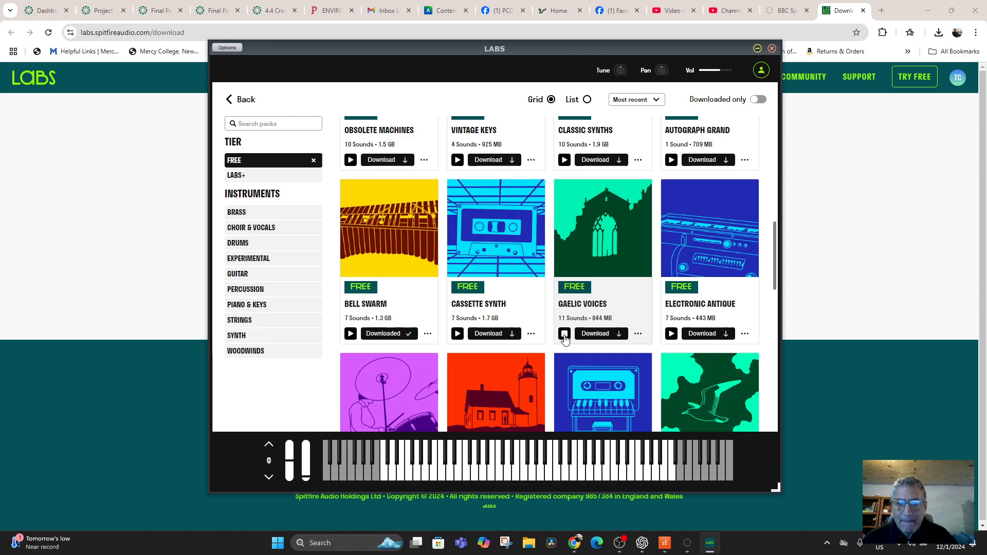
pyautogui.click(596, 338)
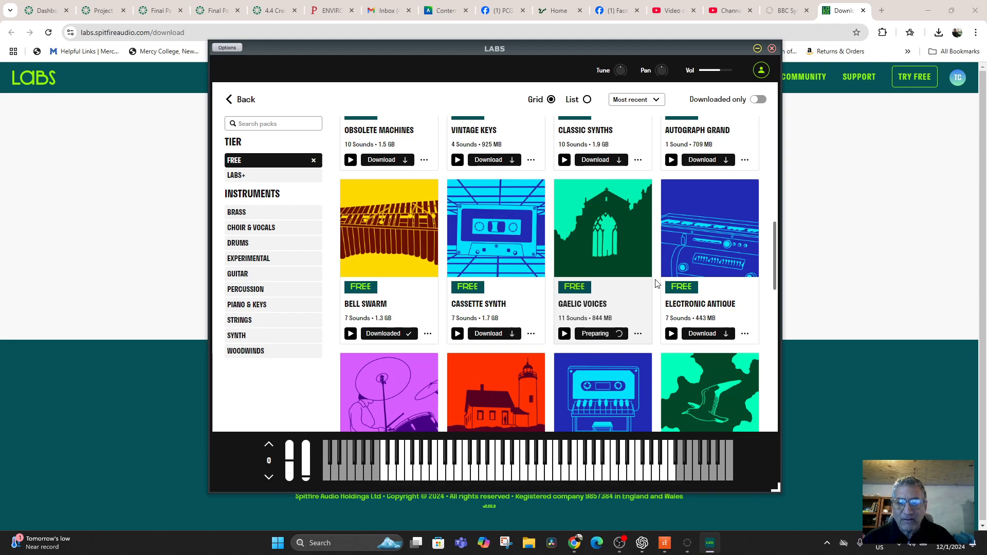
pyautogui.scroll(-3, 640, 265)
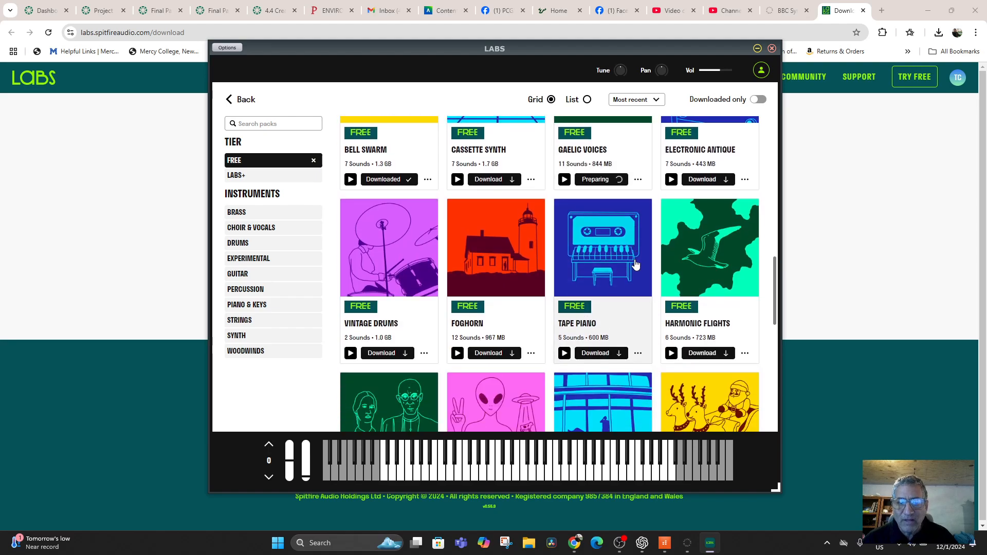
pyautogui.click(374, 359)
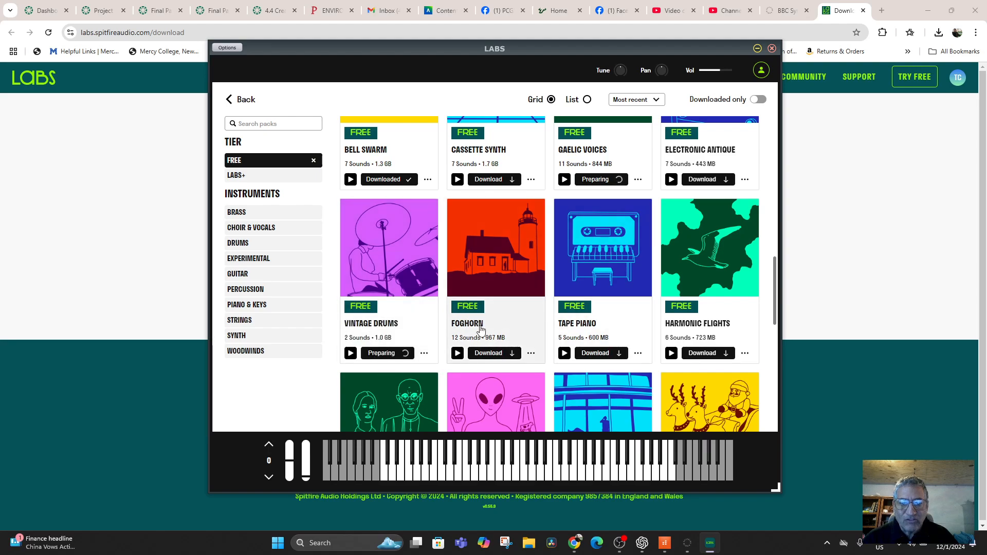
# Step: Find the free LA Atmos pack further down the list and download it
pyautogui.scroll(-4, 688, 308)
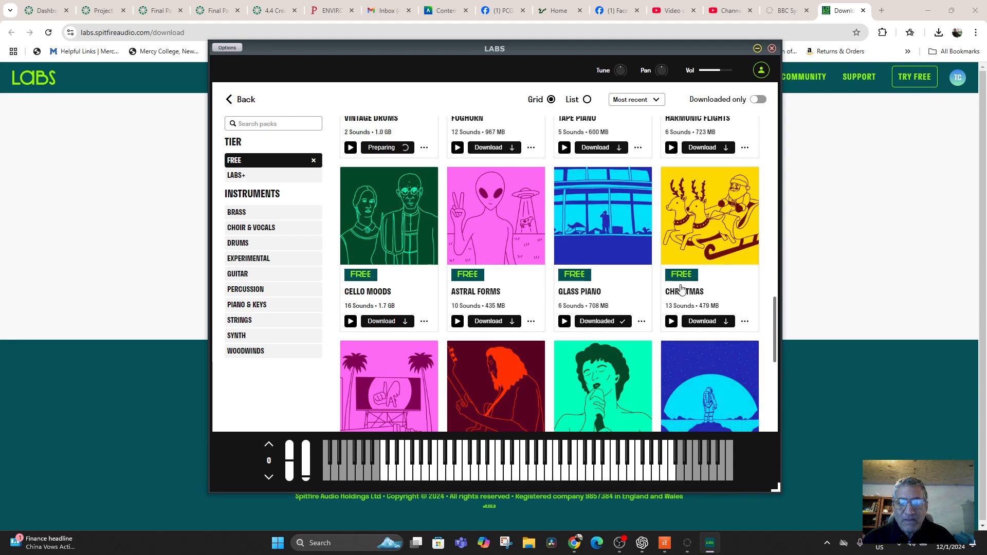
pyautogui.scroll(-4, 615, 314)
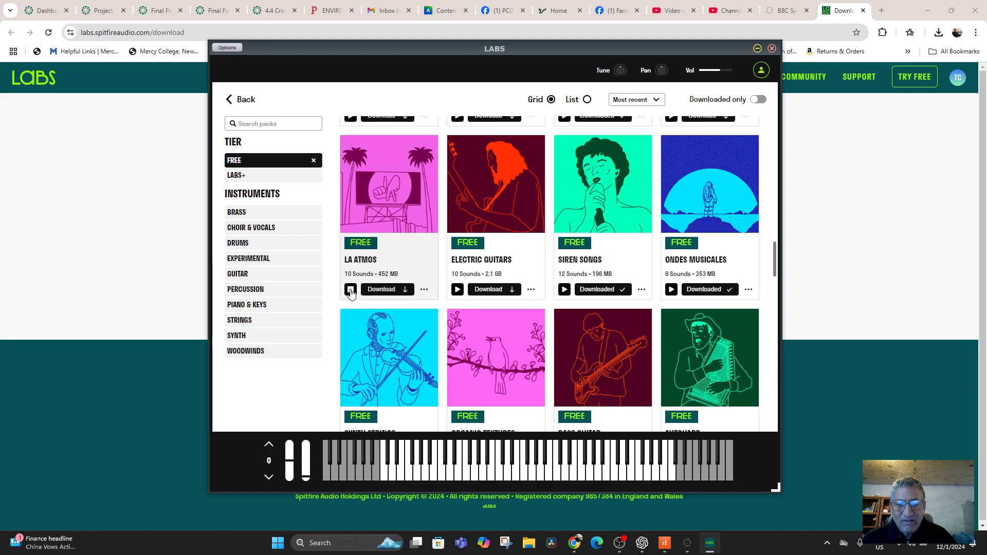
pyautogui.click(383, 290)
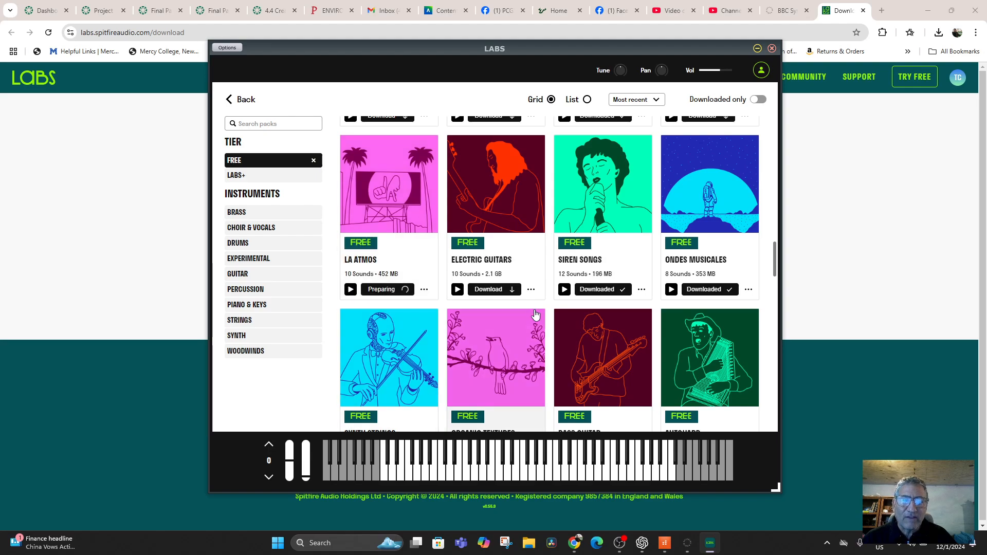
# Step: Download the free Percussion pack, and preview and download the Pipe Organ pack
pyautogui.scroll(-2, 607, 282)
pyautogui.scroll(-5, 430, 284)
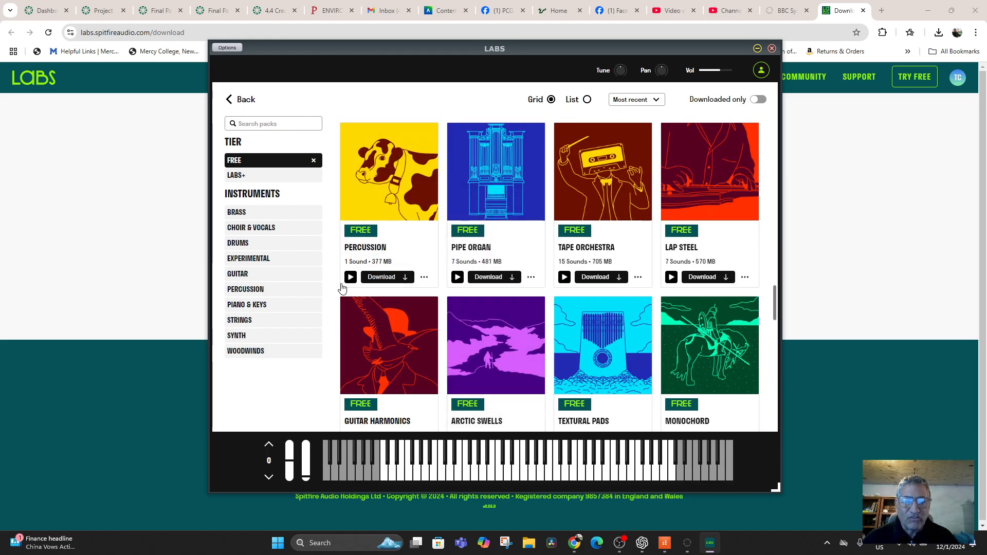
pyautogui.click(375, 279)
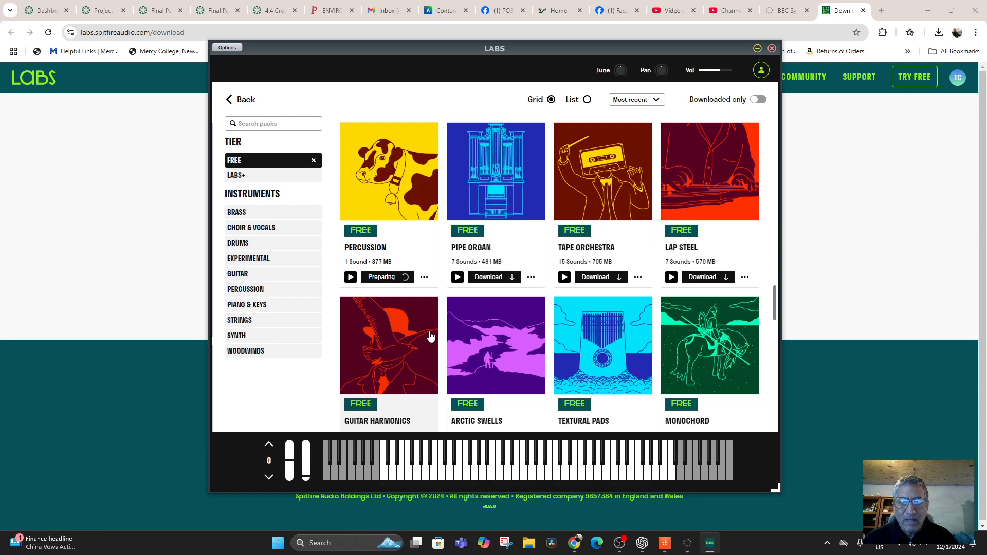
pyautogui.click(457, 277)
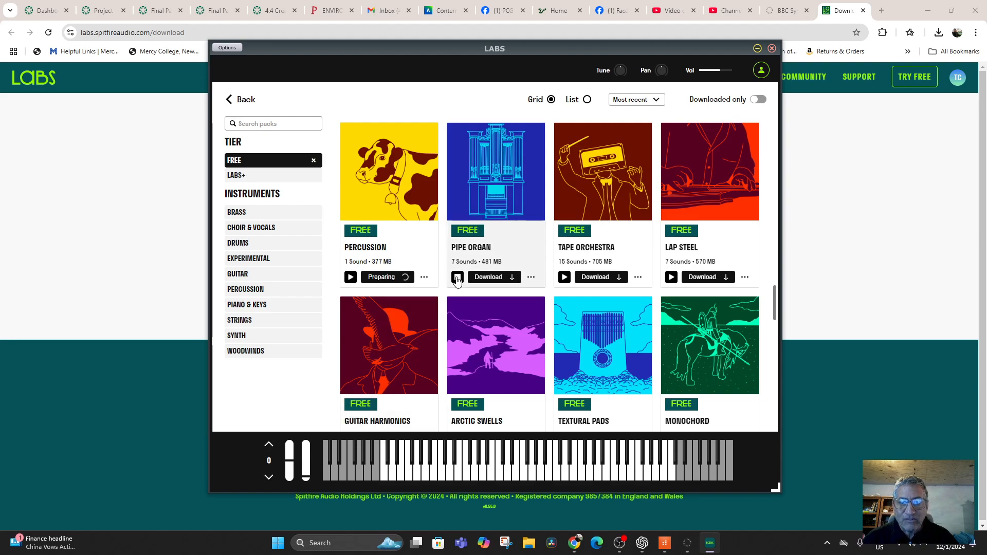
pyautogui.click(510, 278)
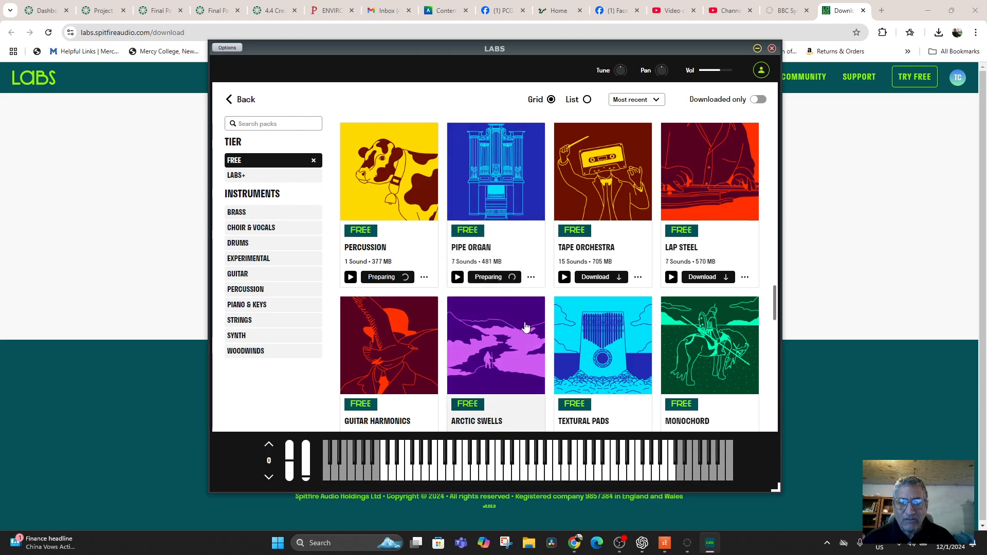
# Step: Filter the packs to the LABS+ tier and preview the Epic Brass & Woodwinds pack
pyautogui.scroll(-8, 519, 316)
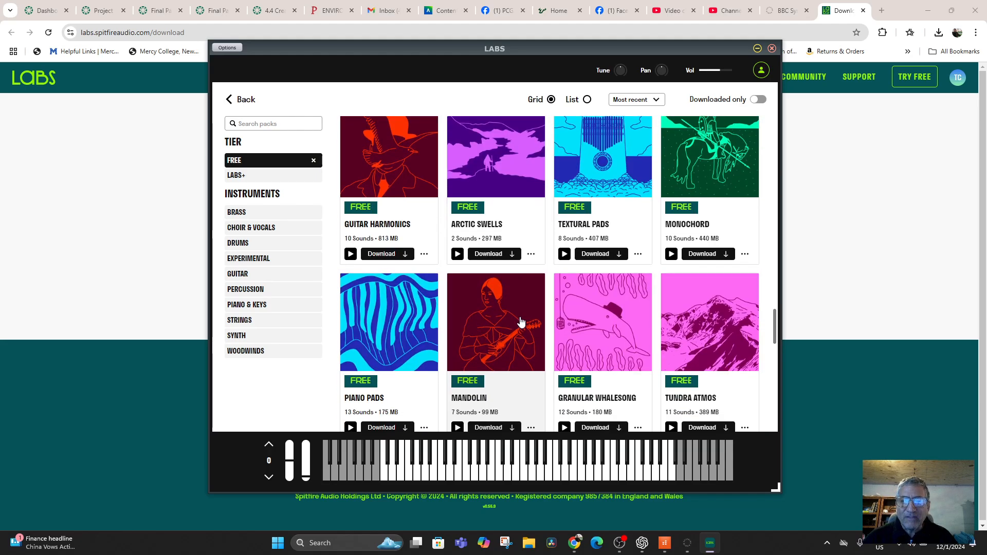
pyautogui.scroll(5, 520, 321)
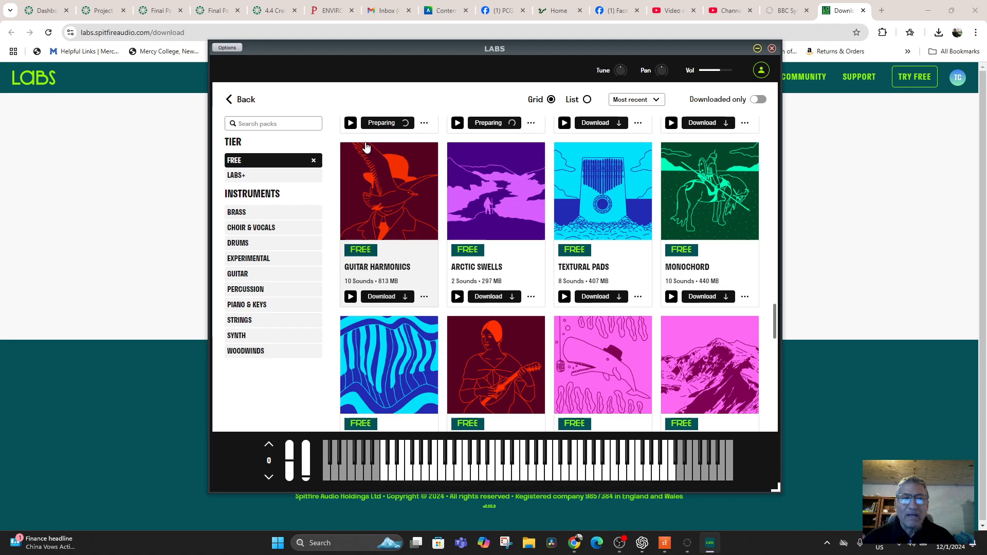
pyautogui.click(251, 176)
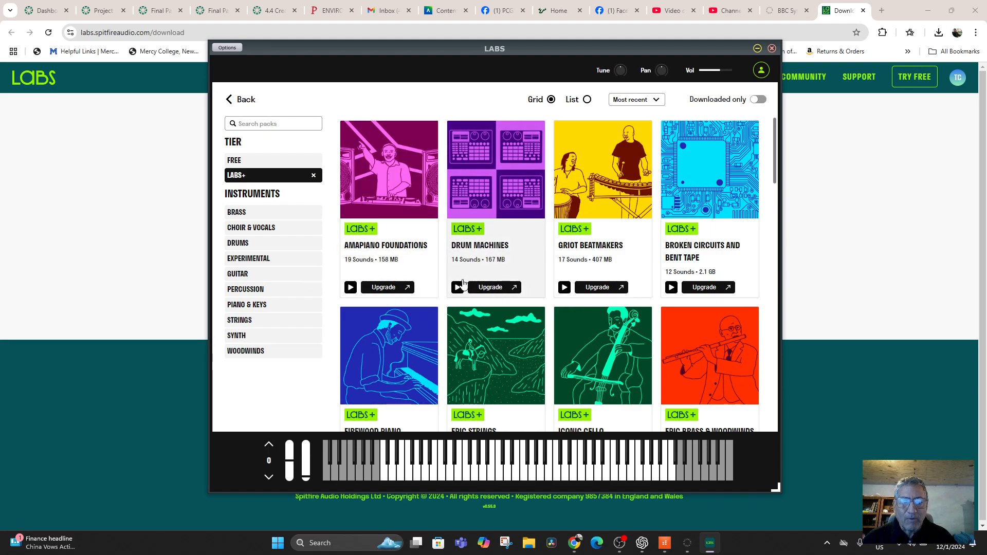
pyautogui.scroll(-1, 652, 299)
pyautogui.scroll(-3, 652, 300)
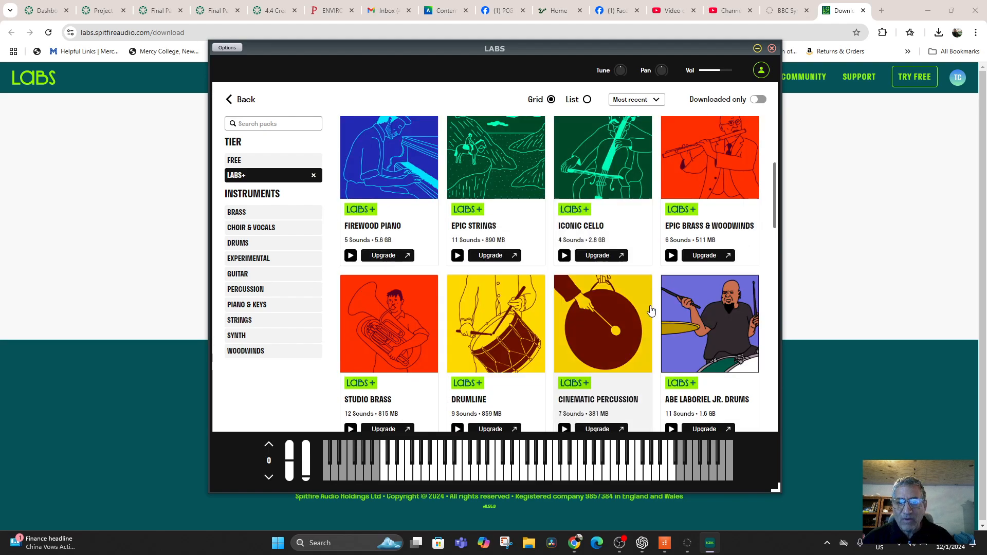
pyautogui.click(672, 256)
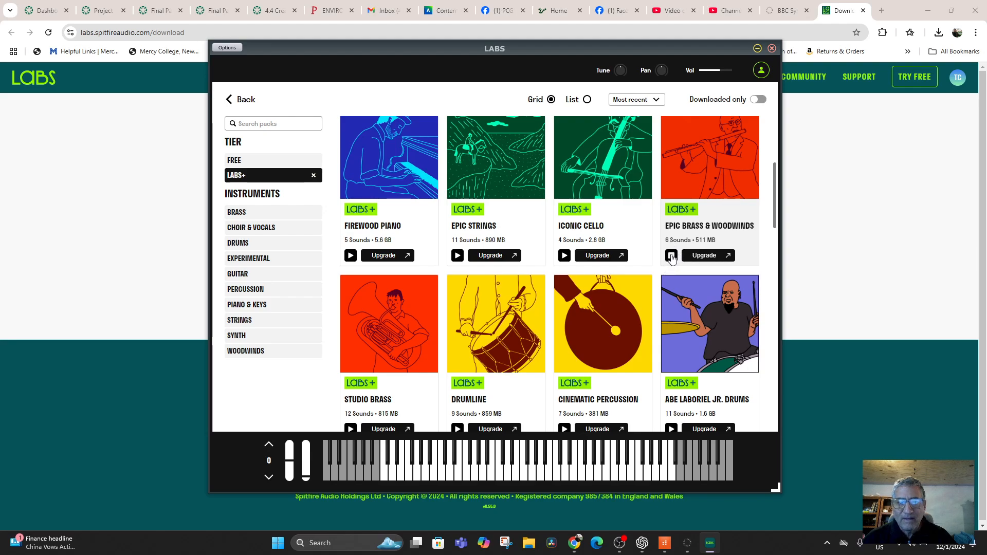
pyautogui.click(672, 256)
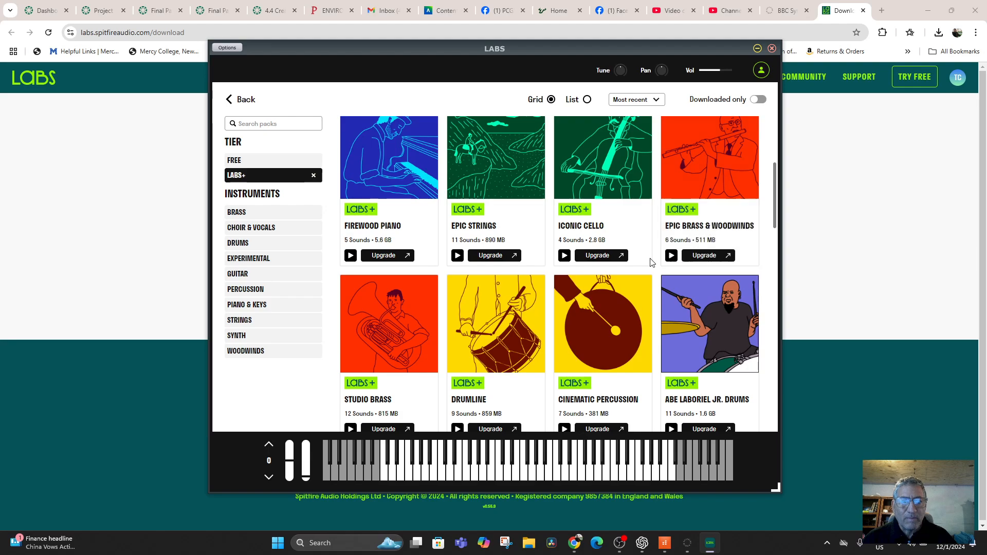
# Step: Filter the packs to free woodwinds, and preview and download Uilleann Pipes and Arctic Swells
pyautogui.click(245, 162)
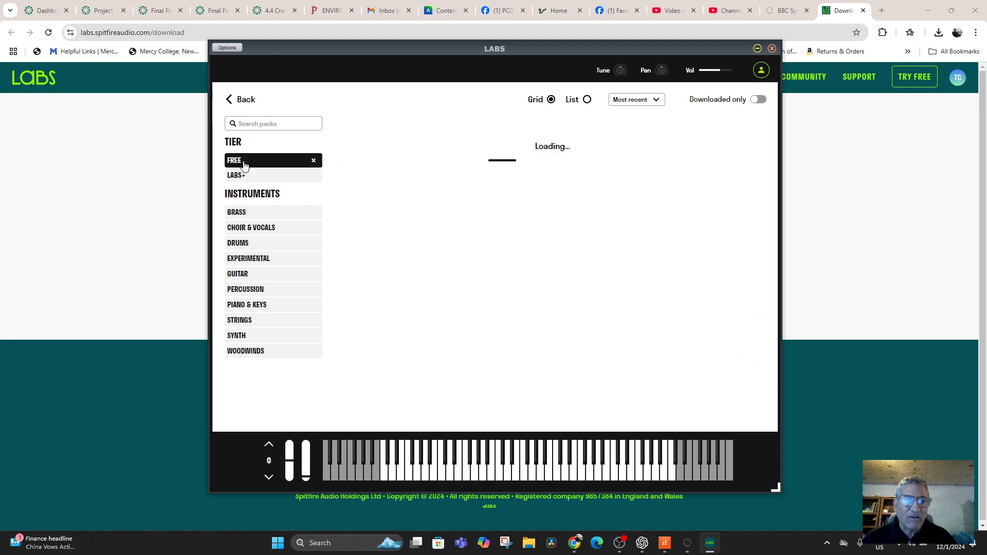
pyautogui.click(244, 356)
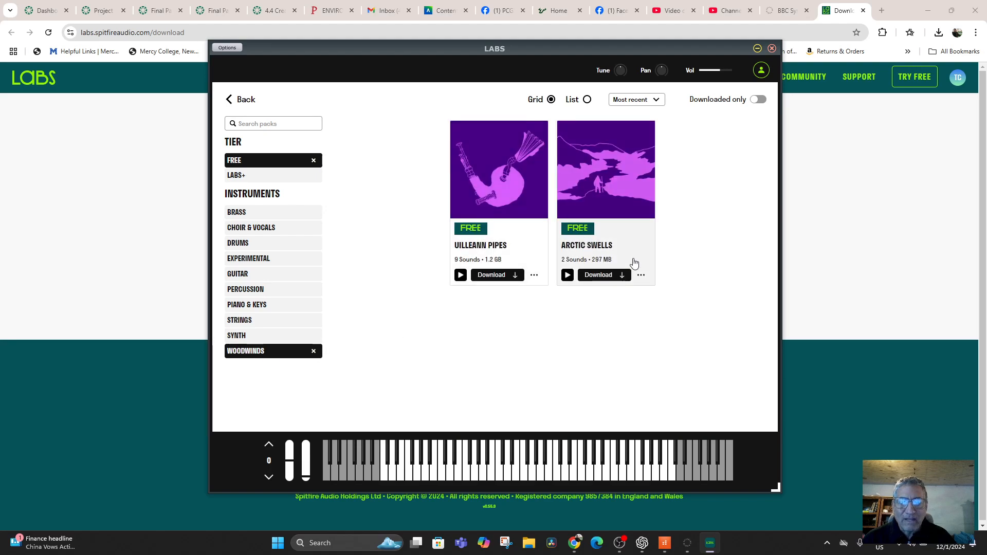
pyautogui.click(460, 276)
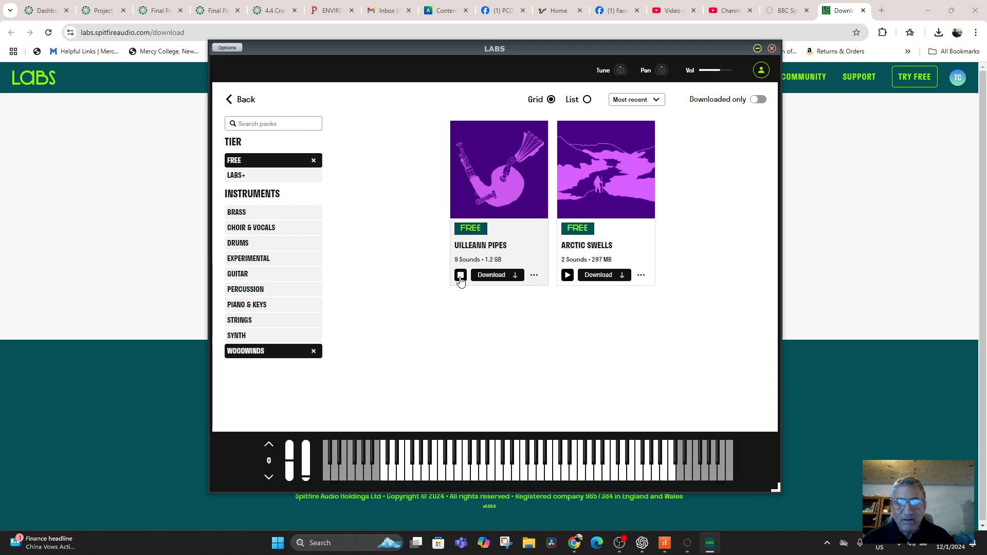
pyautogui.click(506, 278)
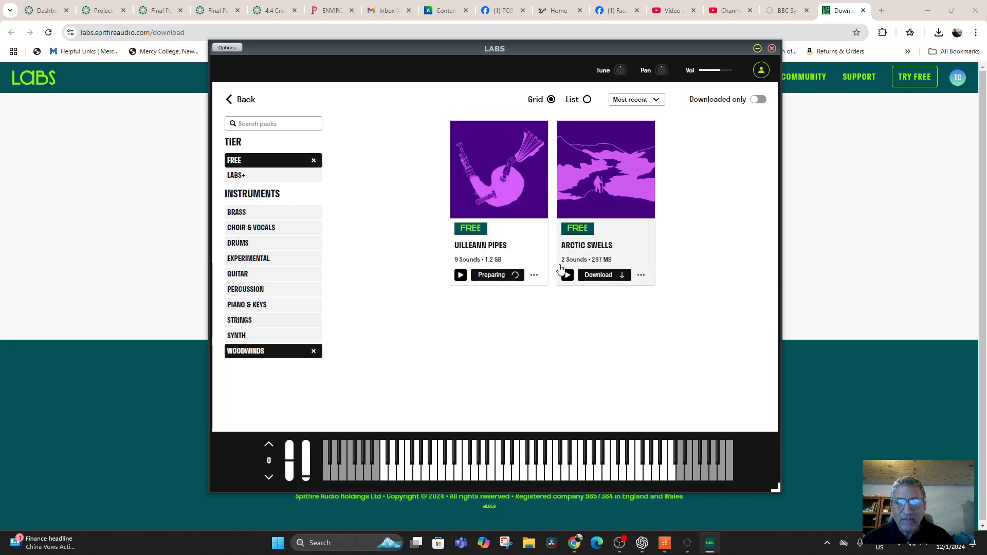
pyautogui.click(568, 275)
pyautogui.click(600, 277)
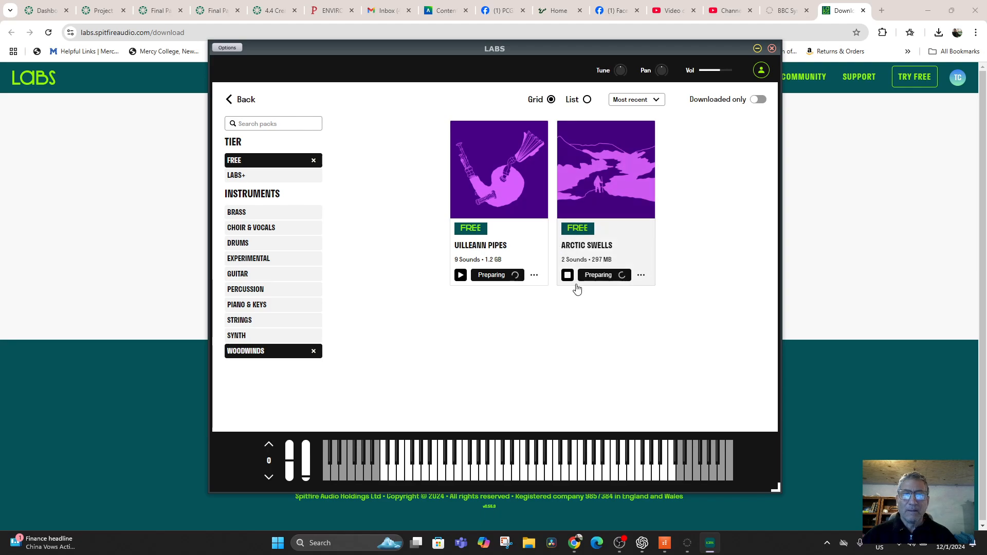
# Step: Minimise LABS, review My Products and LABS in the Spitfire Audio app, and return to the LABS download page in the browser
pyautogui.click(758, 49)
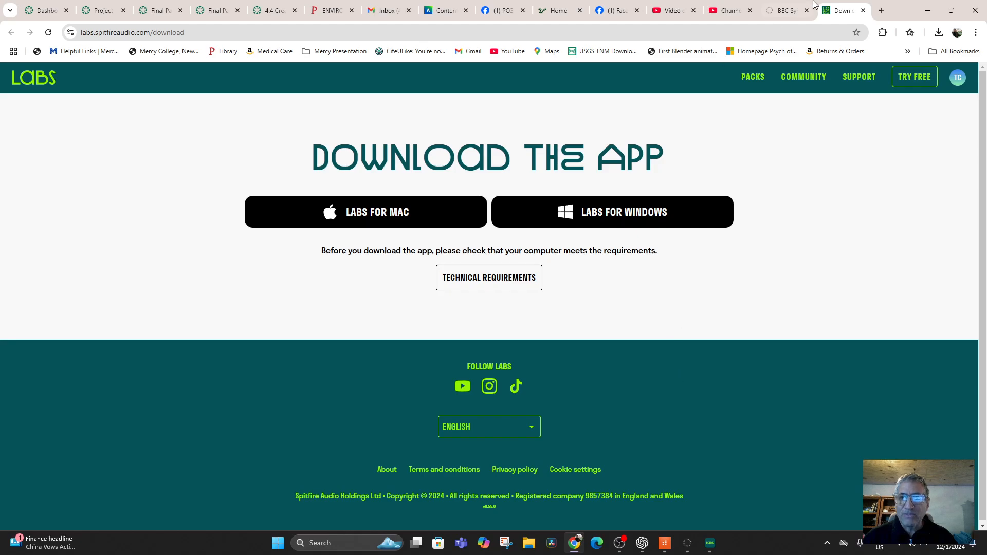
pyautogui.click(792, 14)
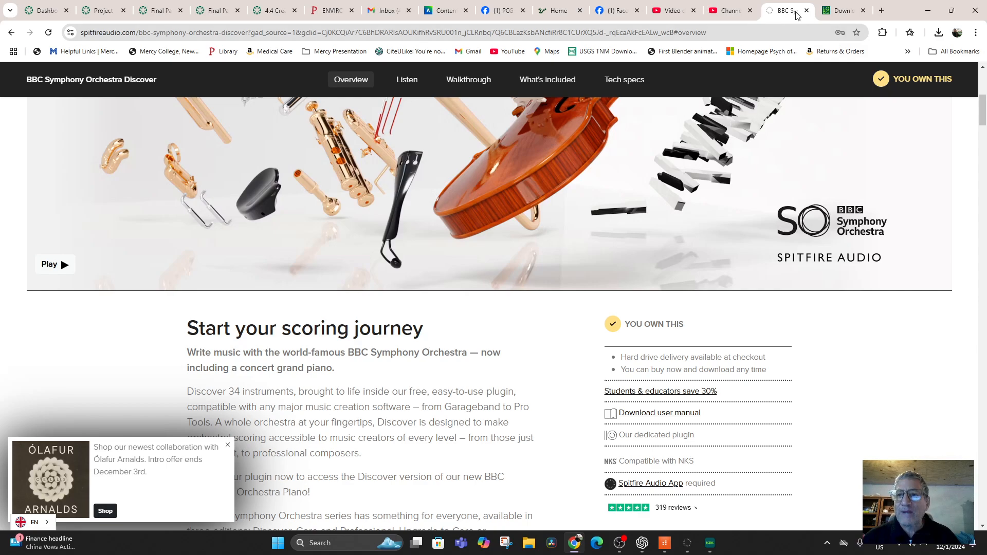
pyautogui.click(688, 549)
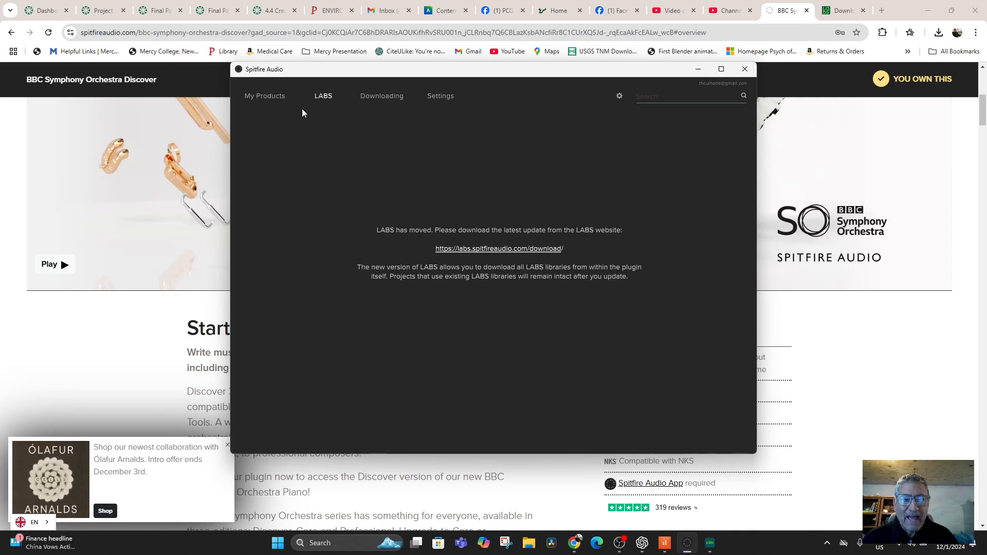
pyautogui.click(273, 97)
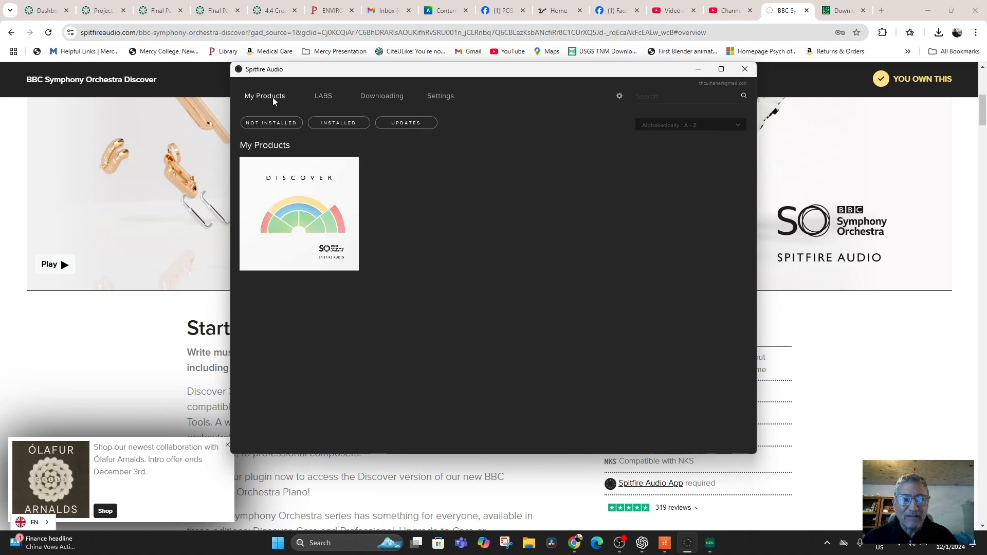
pyautogui.click(325, 97)
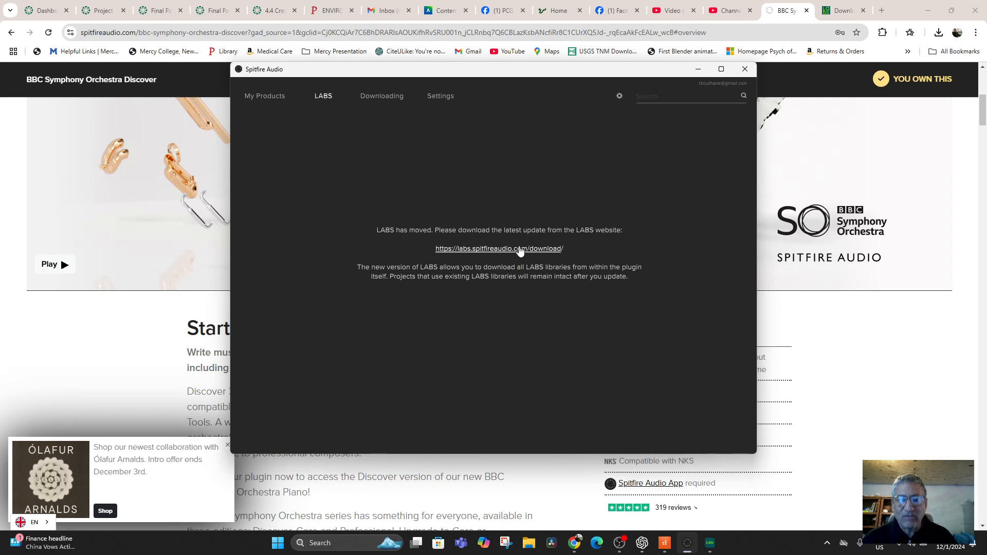
pyautogui.click(842, 11)
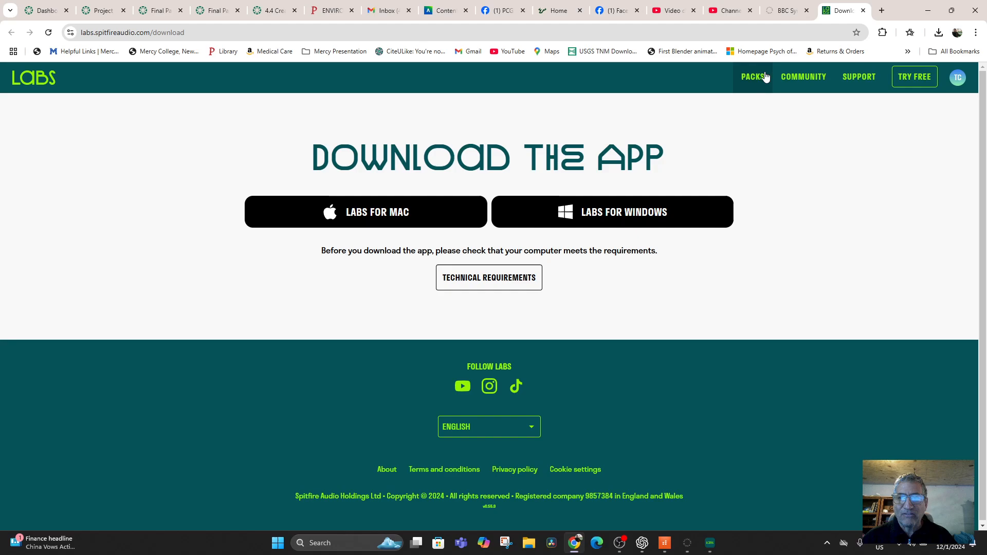
# Step: Switch to Cakewalk and insert the BBC Symphony Orchestra synth with an instrument track per output, using stereo audio outputs
pyautogui.click(663, 545)
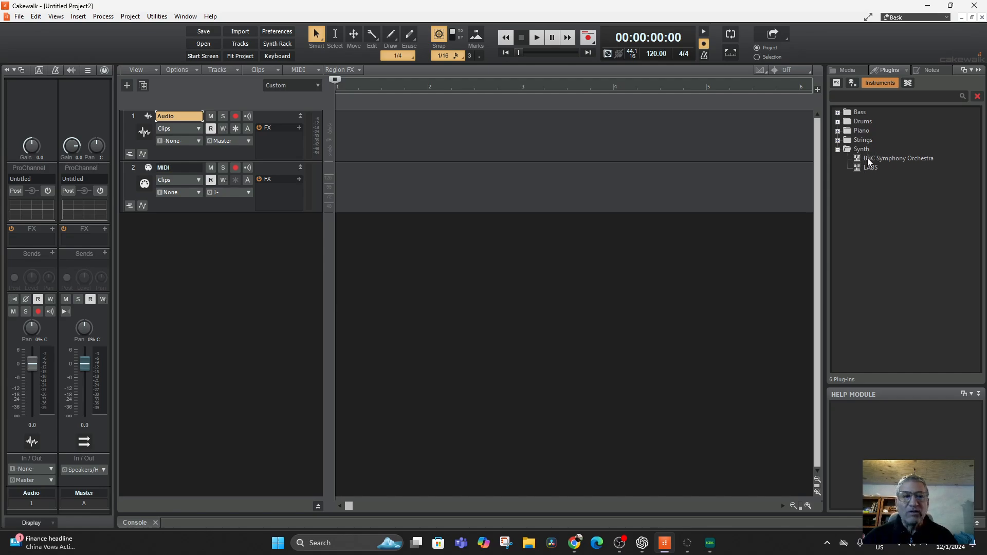
pyautogui.moveTo(868, 162); pyautogui.dragTo(203, 246)
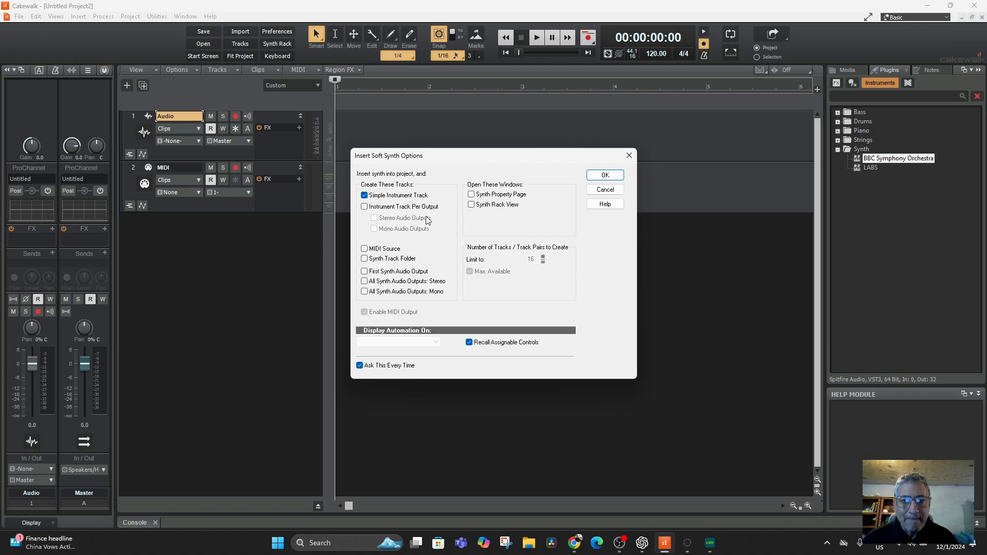
pyautogui.click(364, 207)
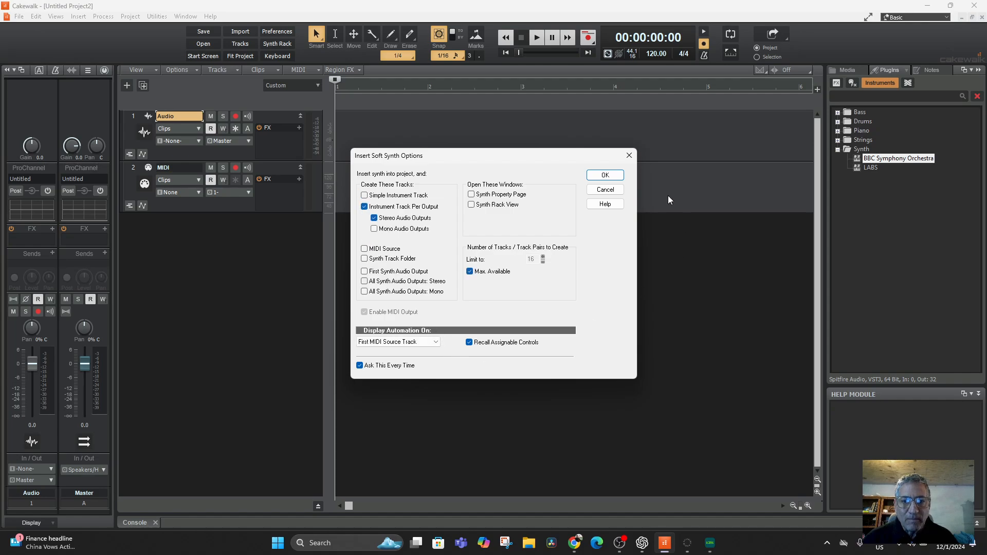
pyautogui.click(605, 177)
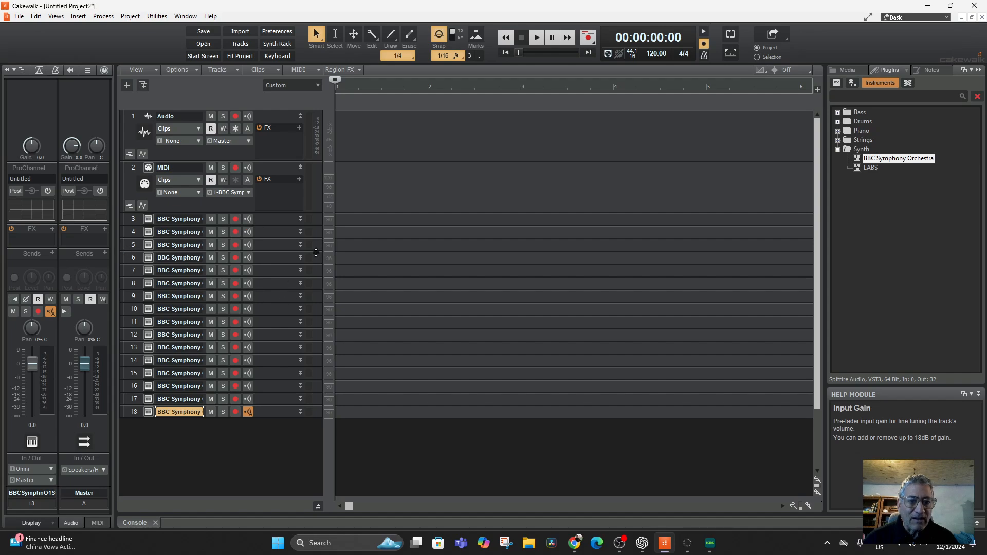
# Step: Widen the track headers to fit the full BBC Symphony Orchestra names and open the plugin window from track 3
pyautogui.moveTo(204, 217); pyautogui.dragTo(252, 218)
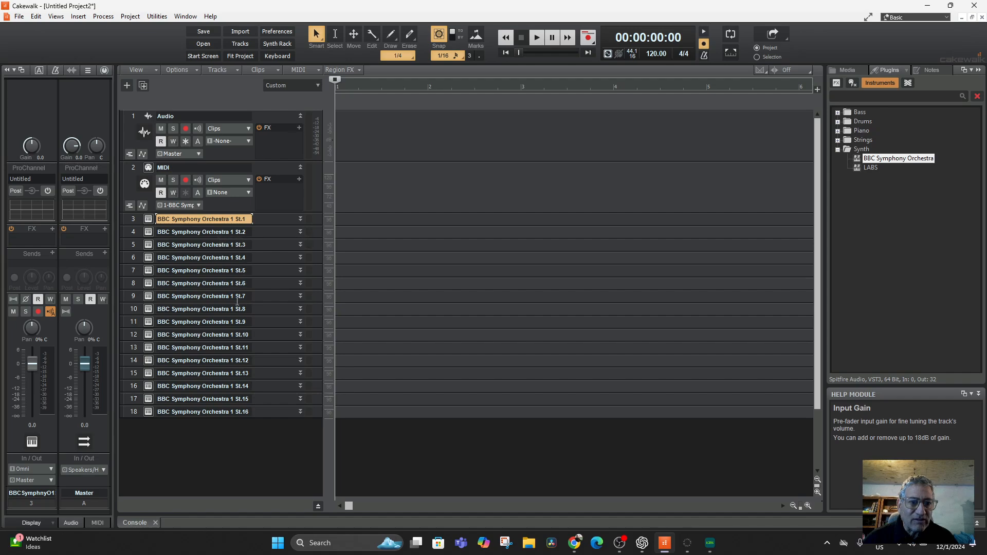
pyautogui.scroll(-3, 229, 402)
pyautogui.scroll(3, 229, 402)
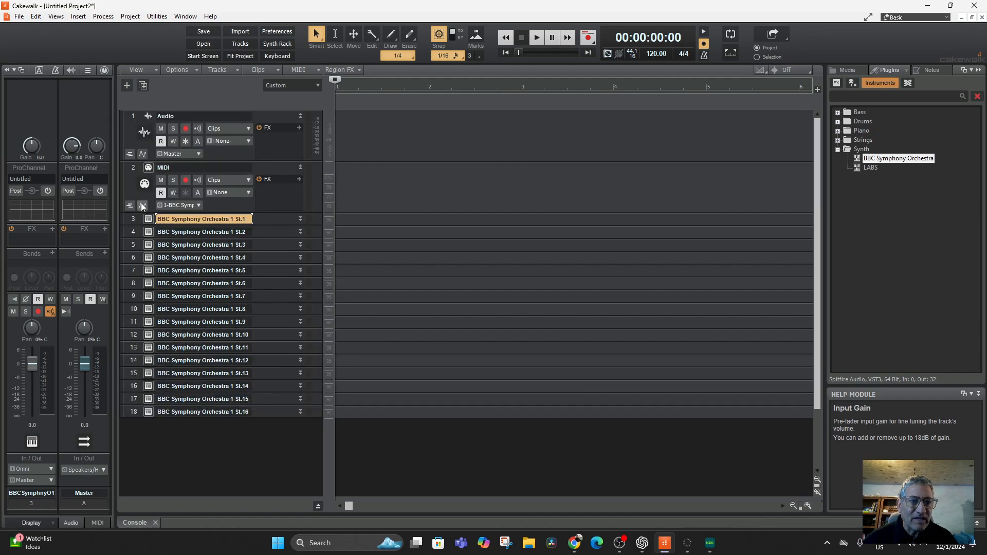
pyautogui.click(148, 220)
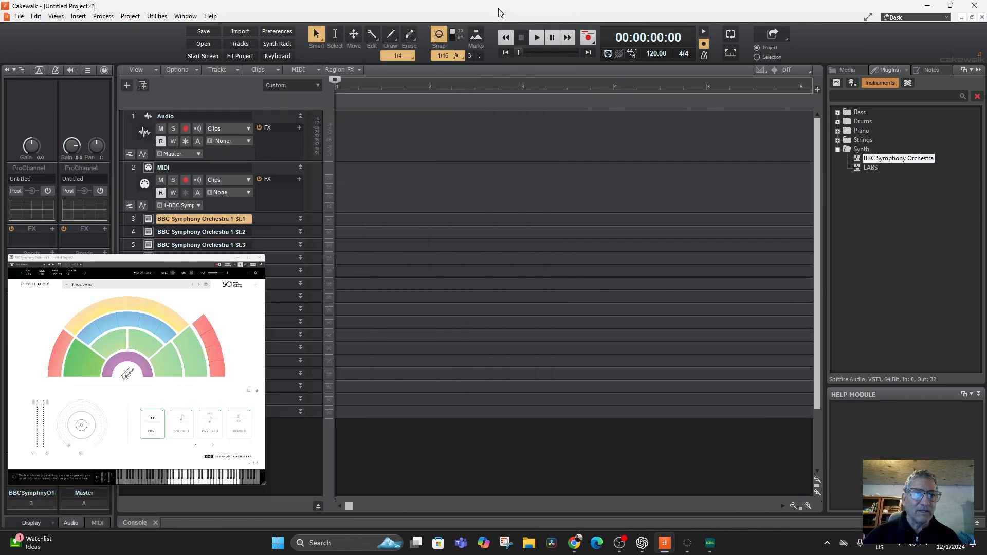
# Step: Check the BBC Symphony Orchestra plugin window opened from track 4 and from track 5, closing it each time
pyautogui.click(498, 8)
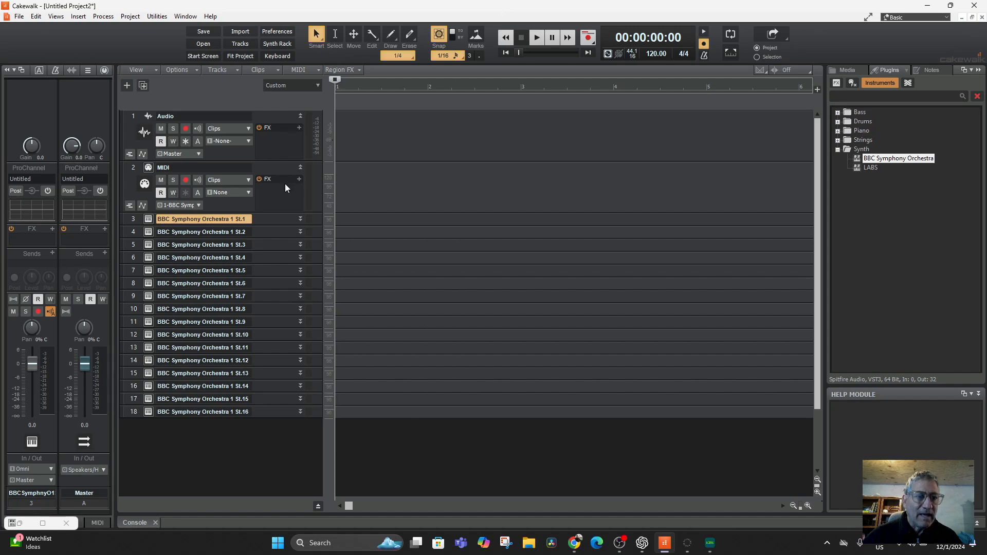
pyautogui.click(149, 235)
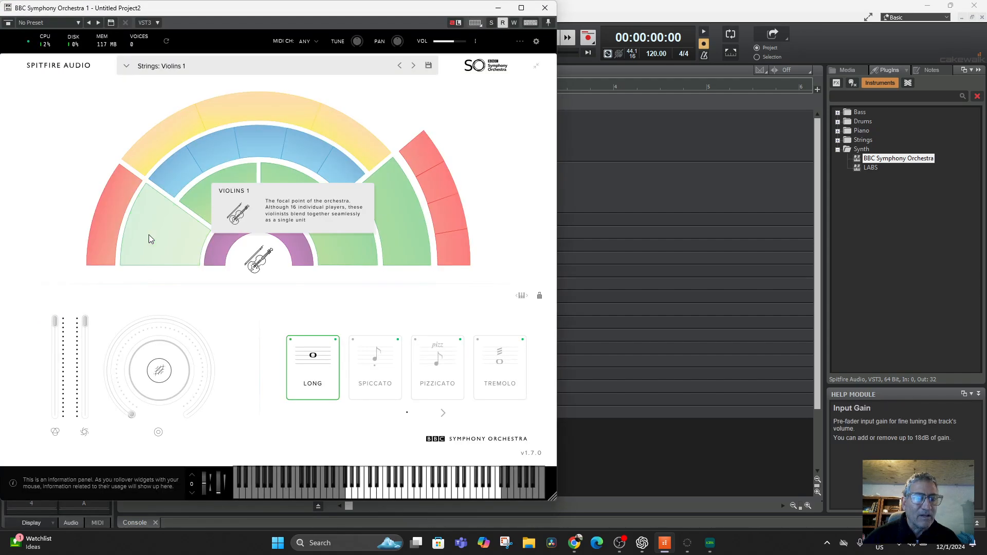
pyautogui.click(540, 9)
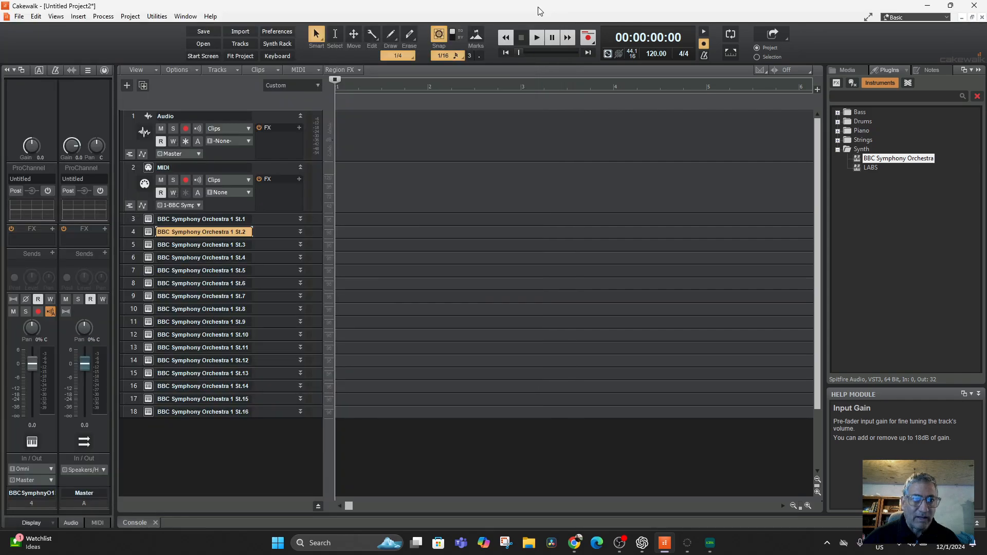
pyautogui.click(148, 246)
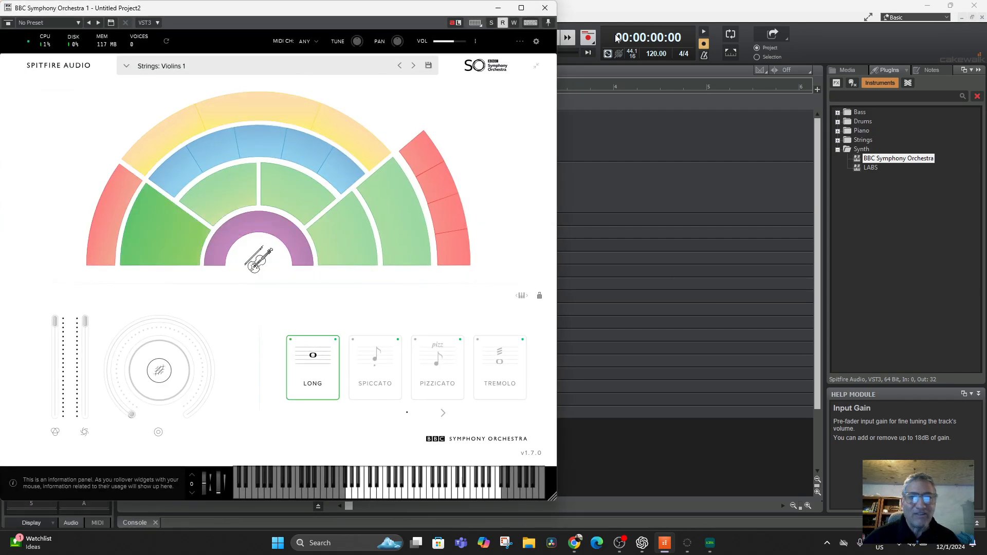
pyautogui.click(545, 7)
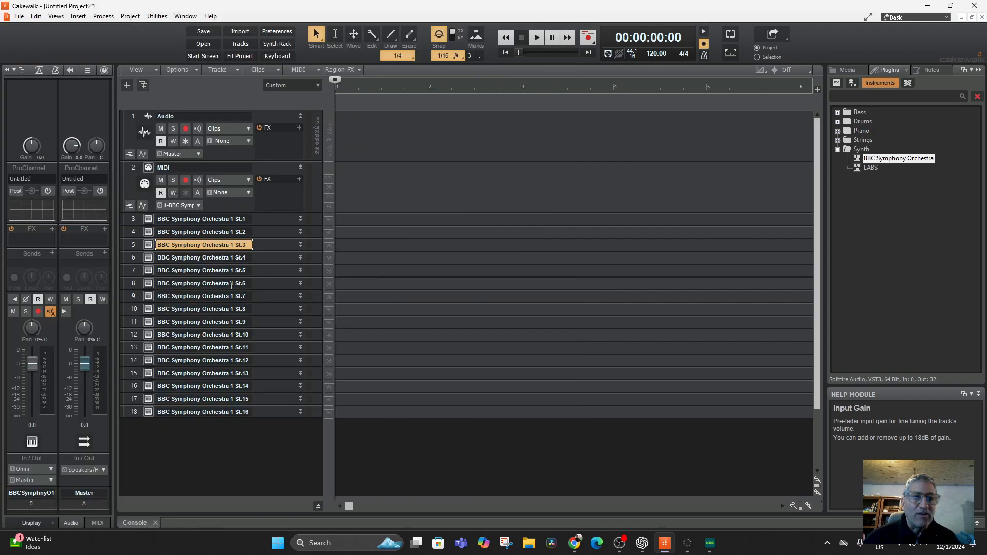
# Step: Load and audition the Piano preset in the plugin opened from track 3, and add PIANO in front of that track's name
pyautogui.click(149, 221)
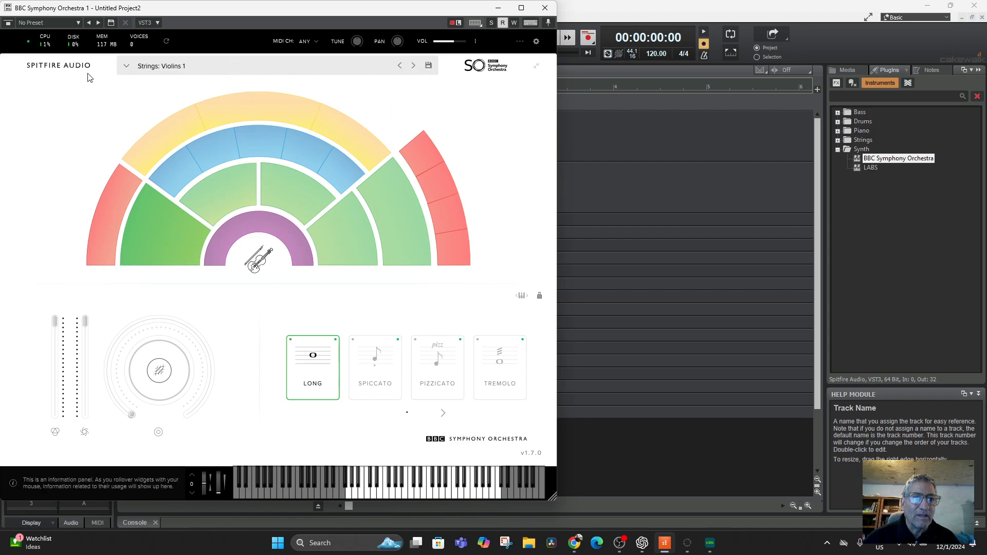
pyautogui.click(126, 67)
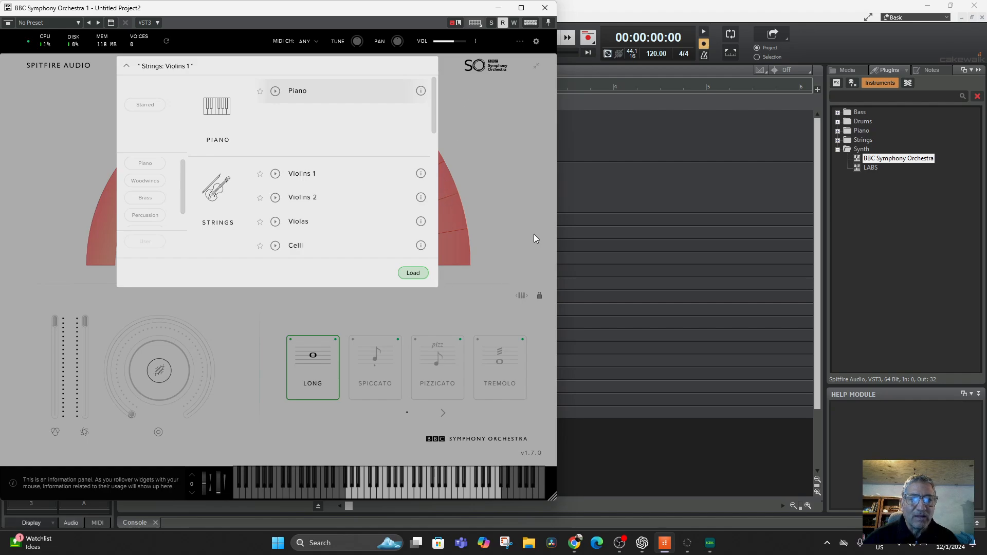
pyautogui.click(414, 274)
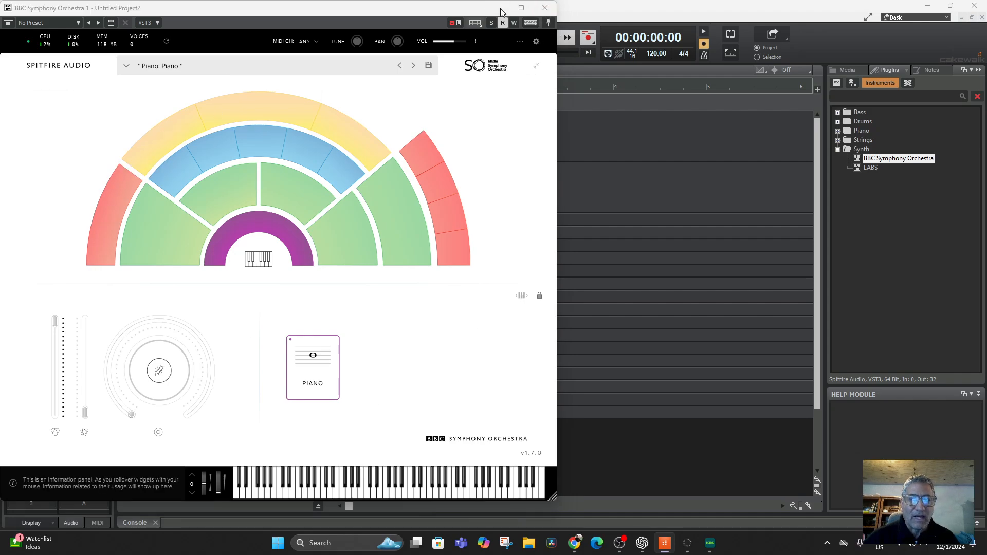
pyautogui.click(545, 8)
pyautogui.click(148, 221)
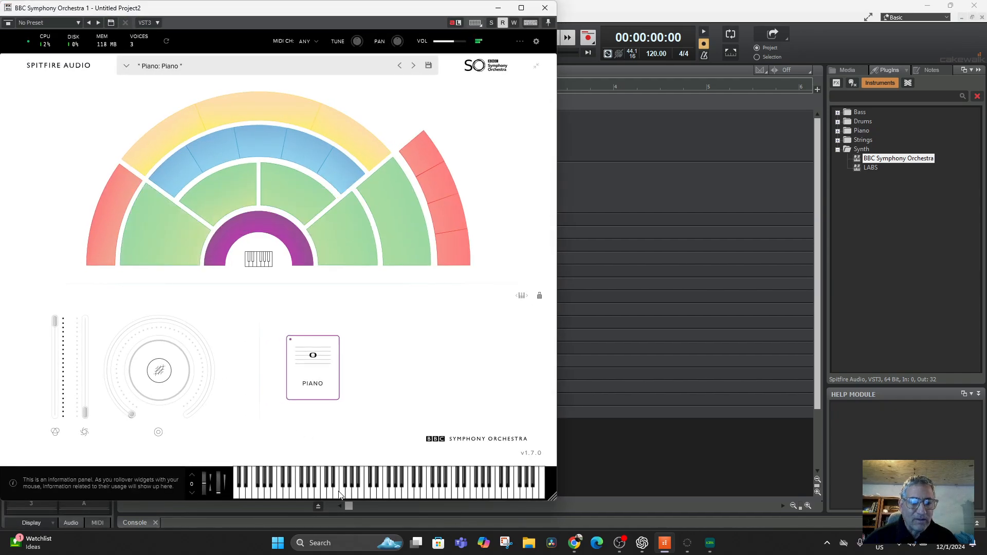
pyautogui.moveTo(396, 488)
pyautogui.mouseDown()
pyautogui.moveTo(439, 487)
pyautogui.moveTo(250, 482)
pyautogui.mouseUp()
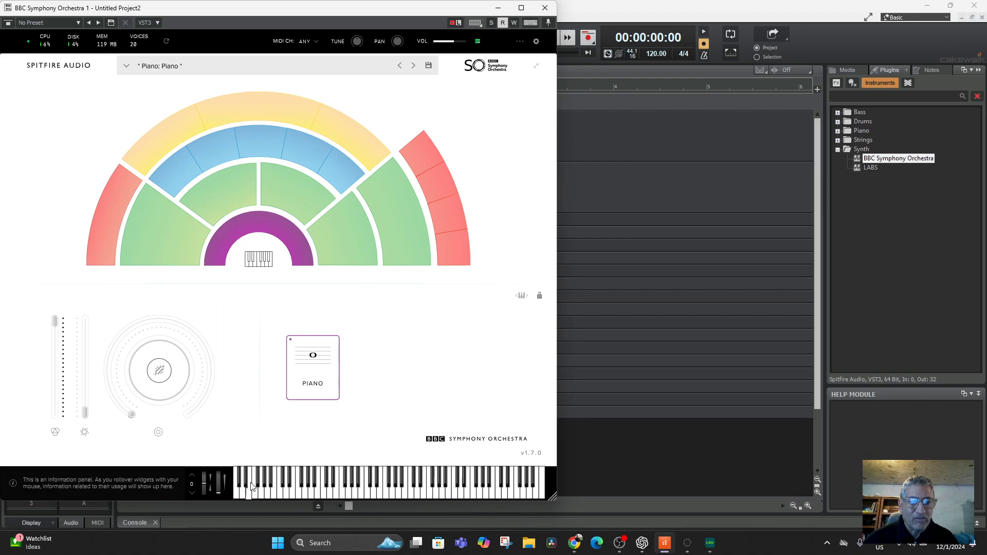
pyautogui.click(498, 7)
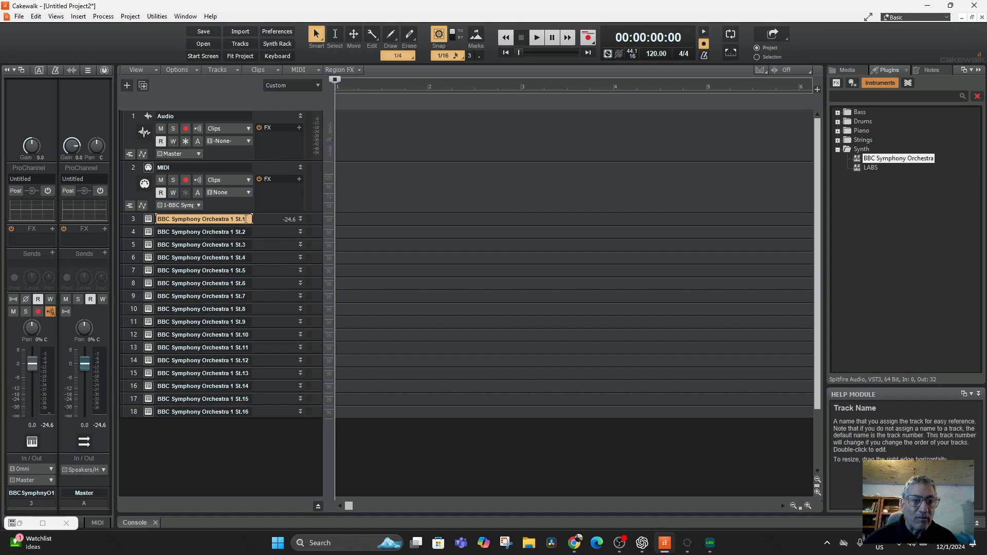
pyautogui.click(158, 220)
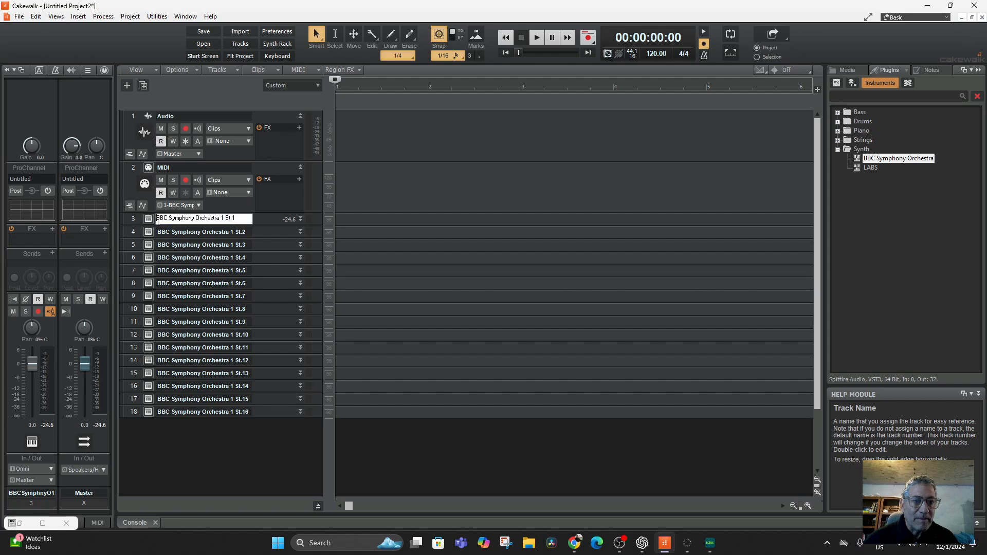
pyautogui.write('PIANO')
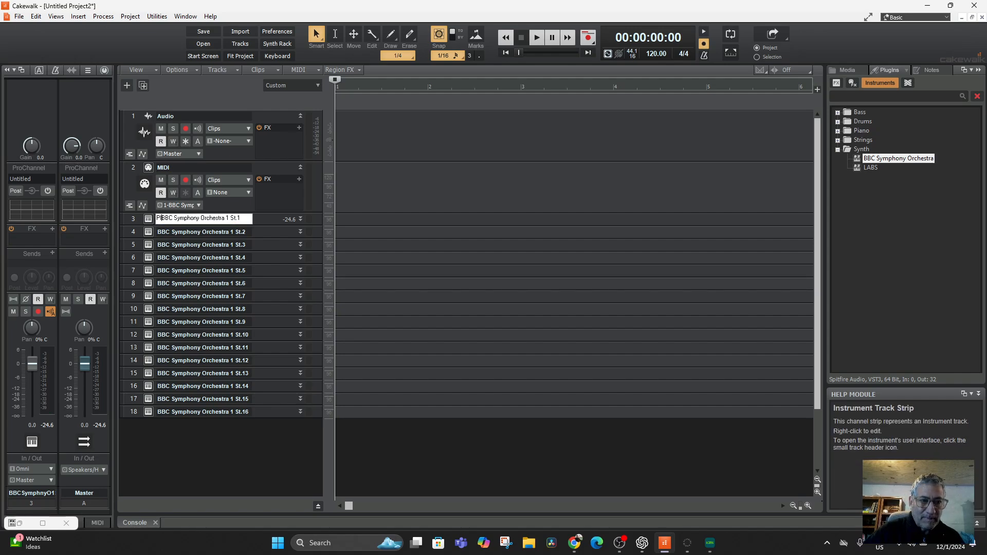
pyautogui.press('Return')
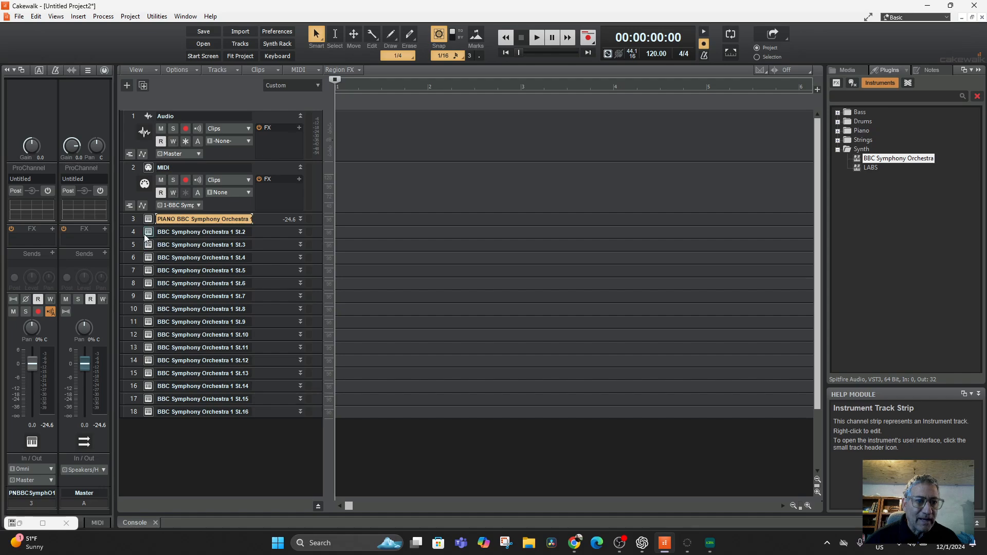
# Step: Load the Violins 1 preset in the plugin opened from track 4, and add Strings in front of that track's name
pyautogui.click(148, 233)
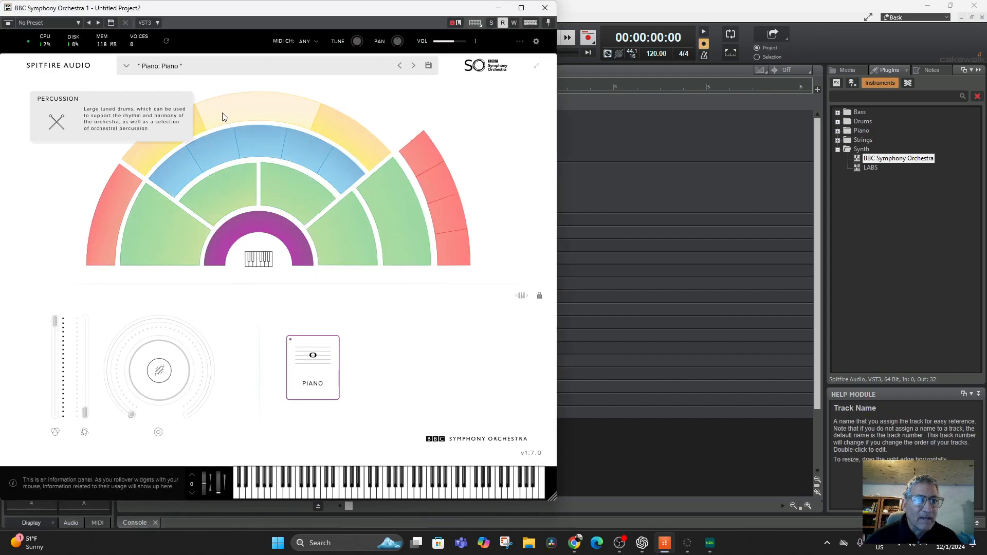
pyautogui.click(413, 66)
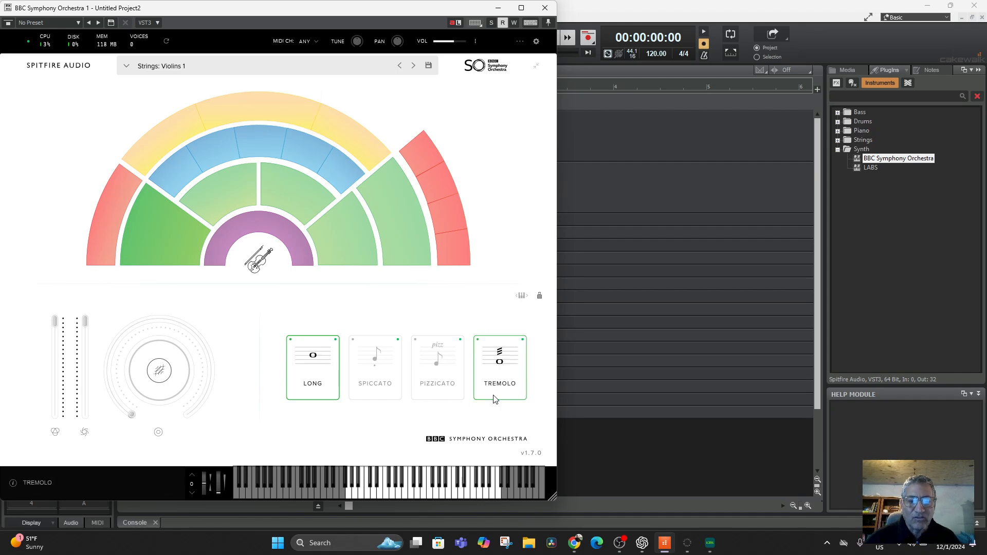
pyautogui.click(498, 8)
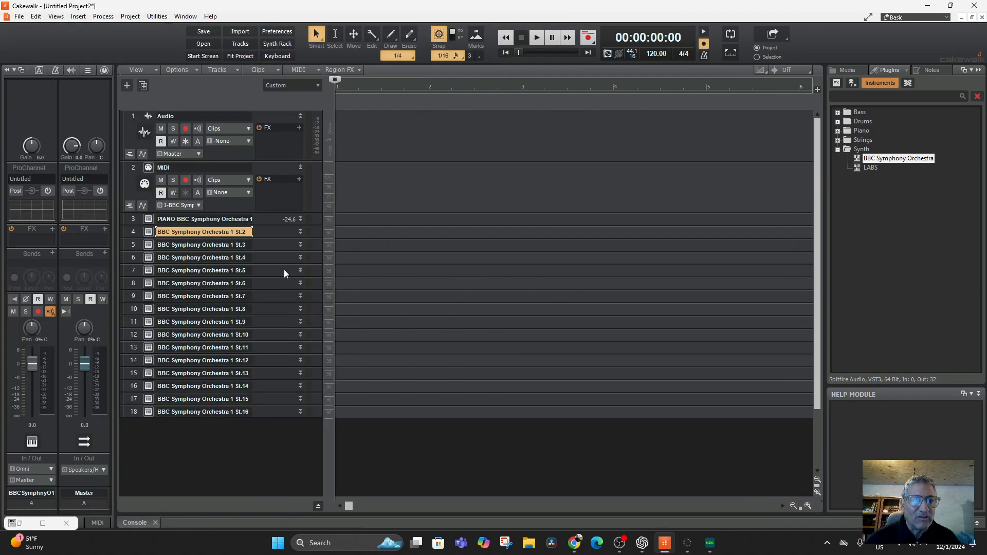
pyautogui.click(148, 232)
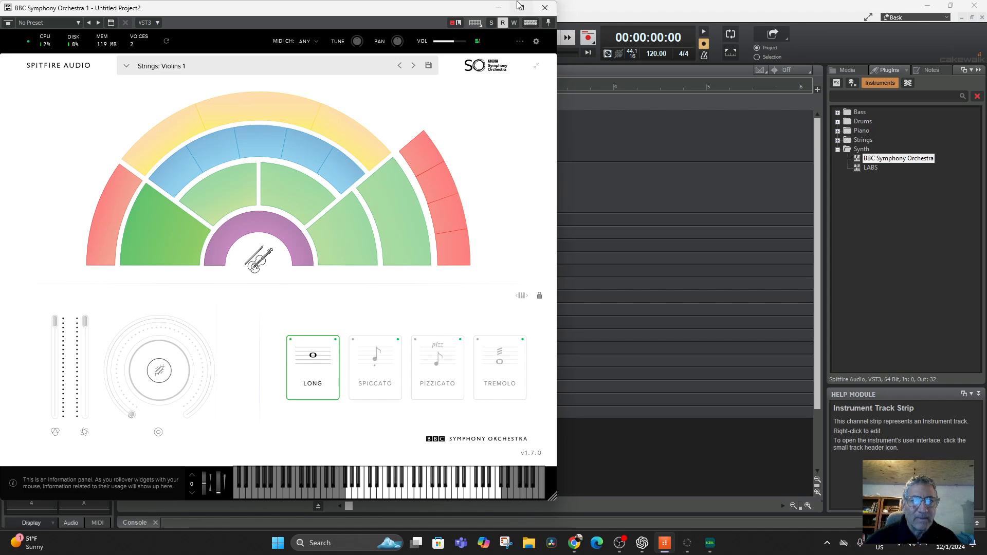
pyautogui.click(497, 8)
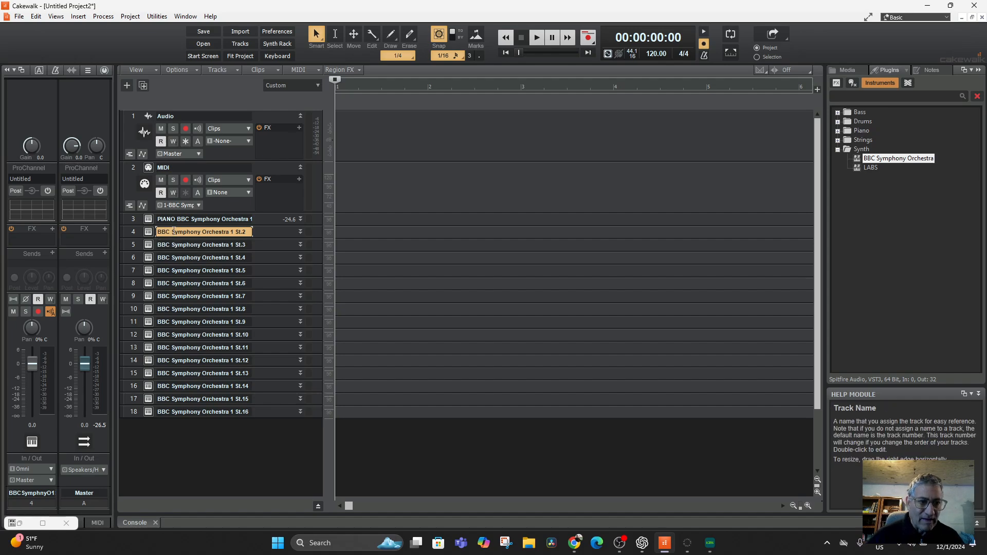
pyautogui.doubleClick(155, 235)
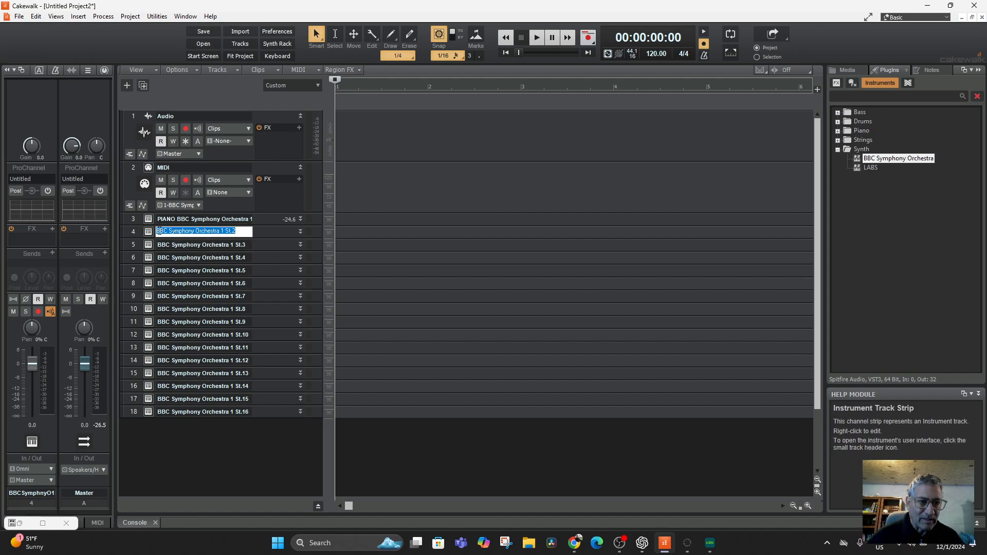
pyautogui.click(157, 232)
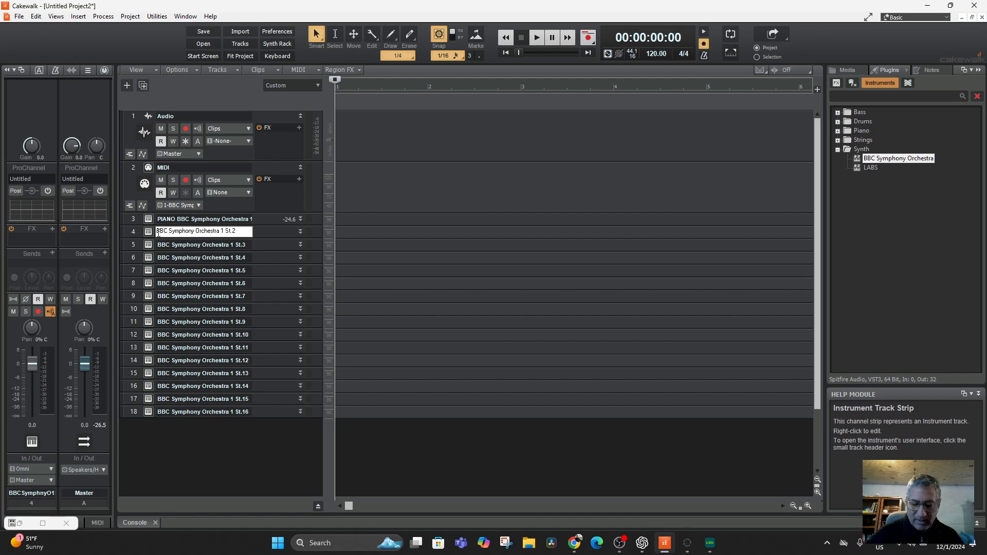
pyautogui.write('Strings')
pyautogui.press('Return')
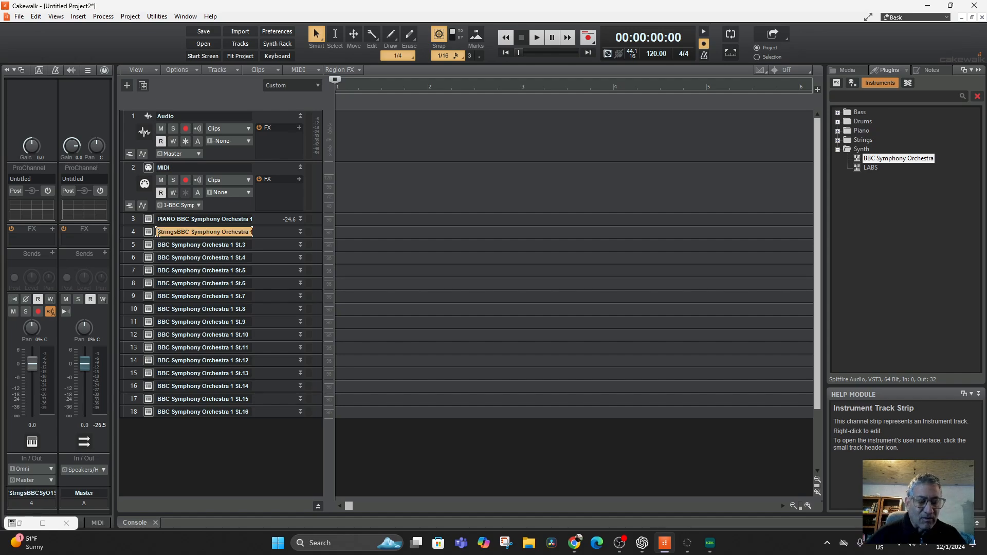
# Step: Load the Basses strings preset in the plugin opened from track 5, and add BASSES in front of that track's name
pyautogui.click(149, 246)
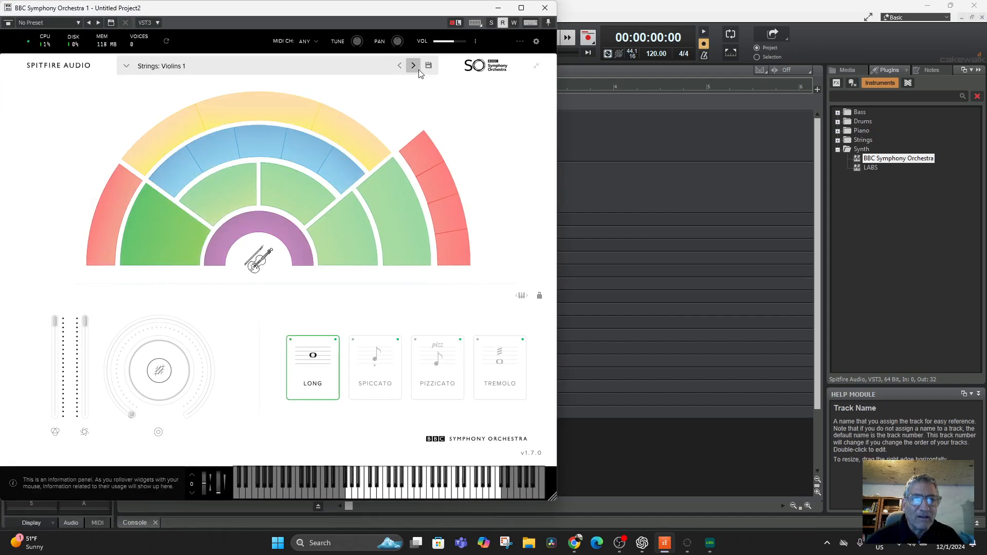
pyautogui.click(415, 69)
pyautogui.click(414, 68)
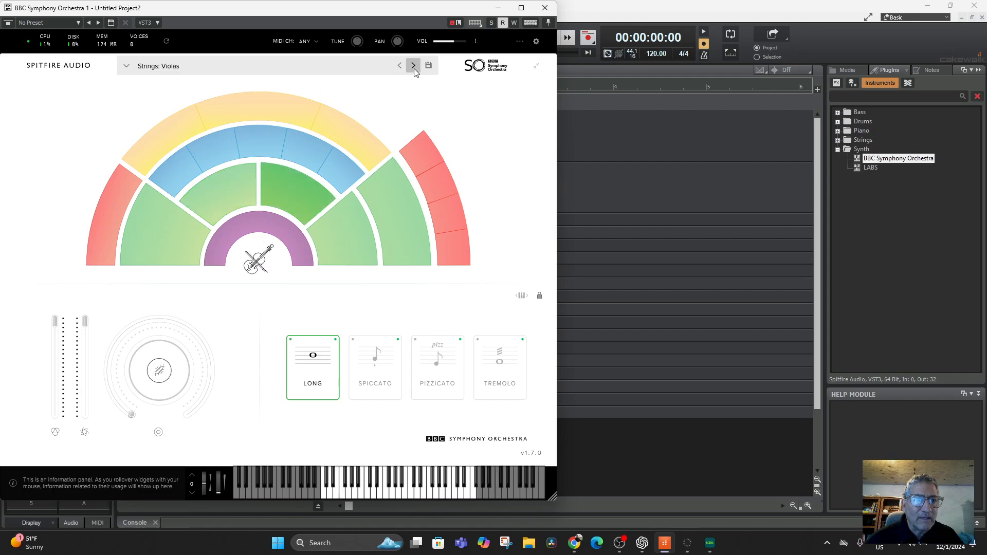
pyautogui.click(414, 69)
pyautogui.click(415, 69)
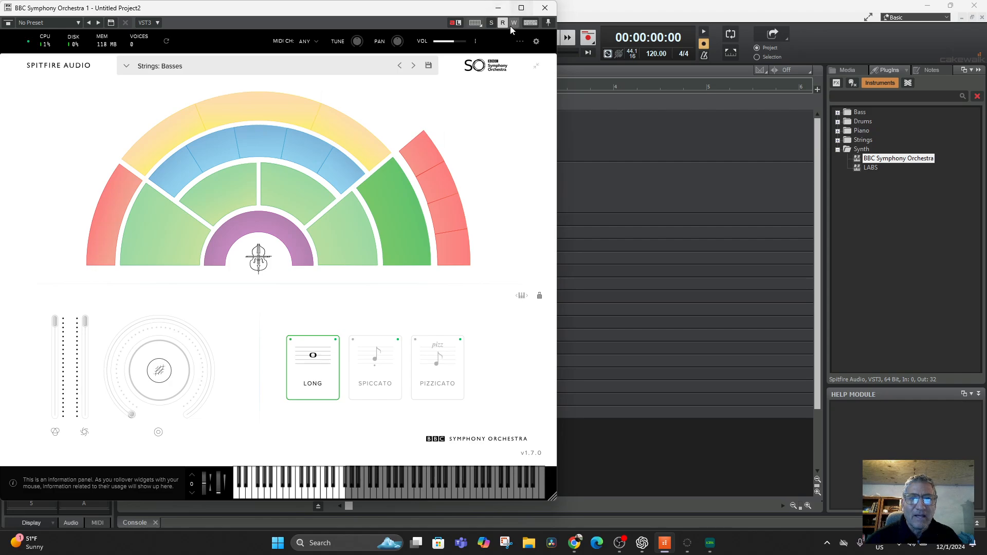
pyautogui.click(497, 7)
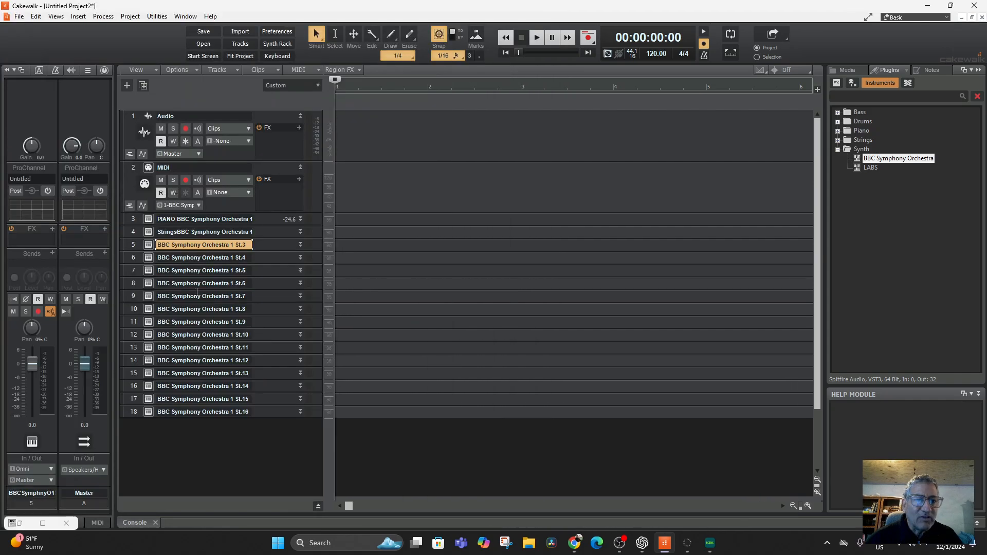
pyautogui.doubleClick(160, 245)
pyautogui.click(158, 245)
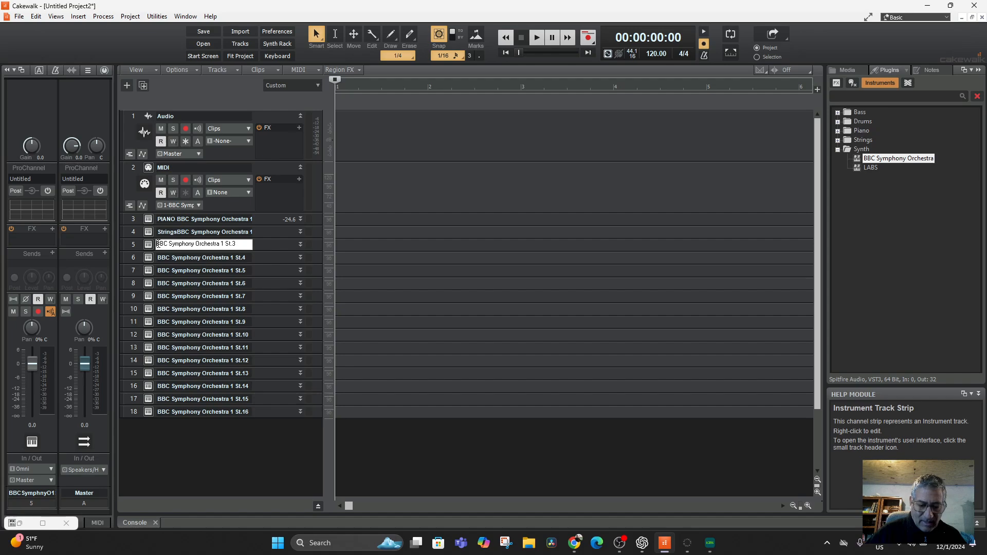
pyautogui.write('BASSES')
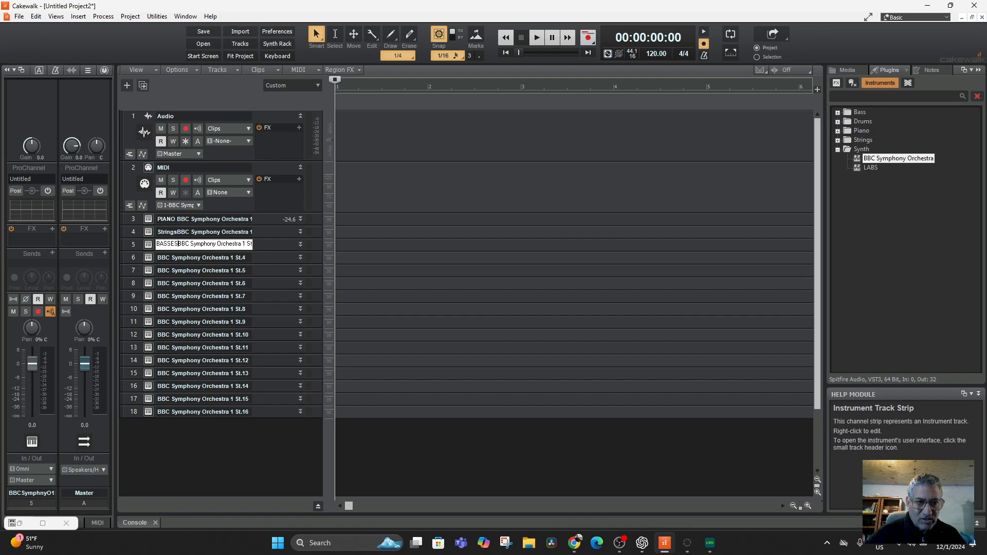
pyautogui.press('Return')
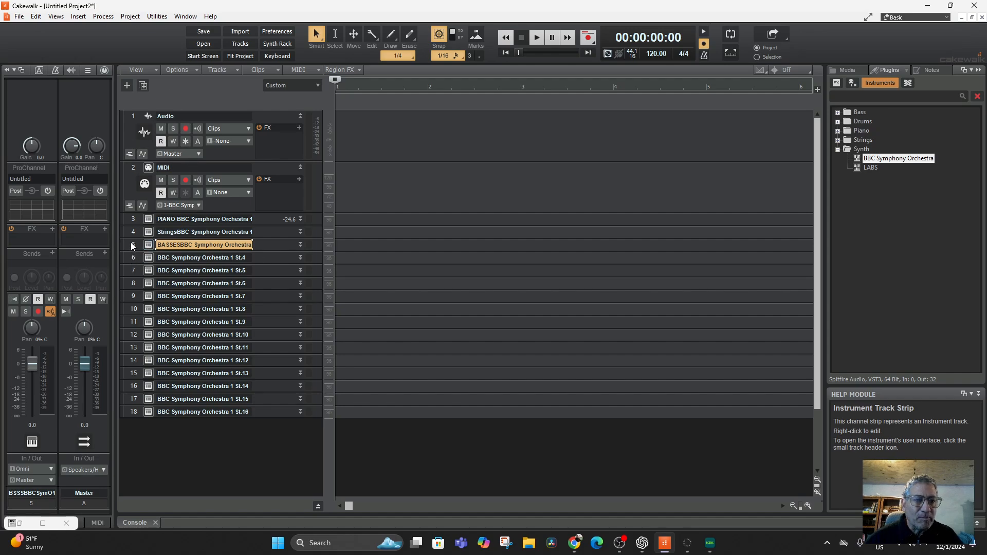
# Step: Select the BASSES track and open the Piano Roll view
pyautogui.click(132, 243)
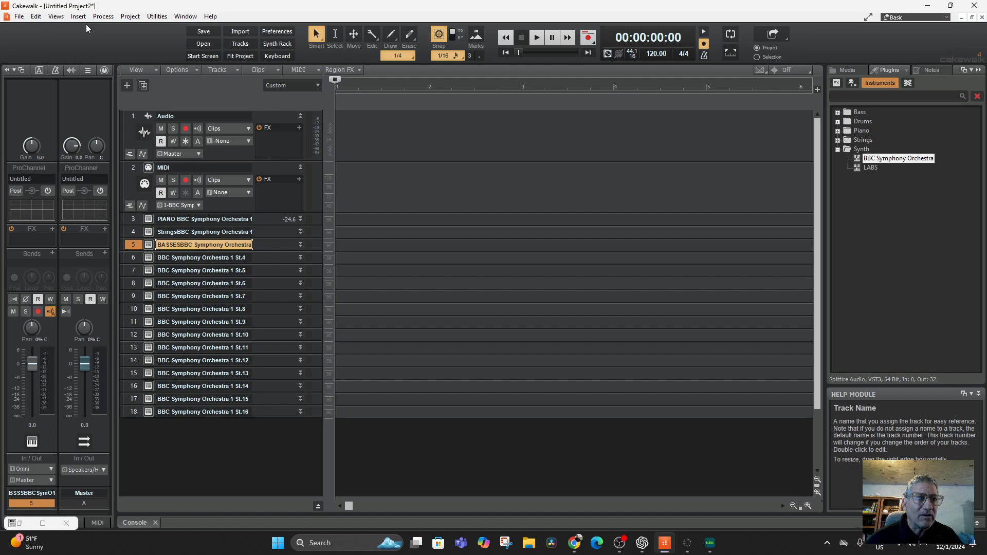
pyautogui.click(60, 20)
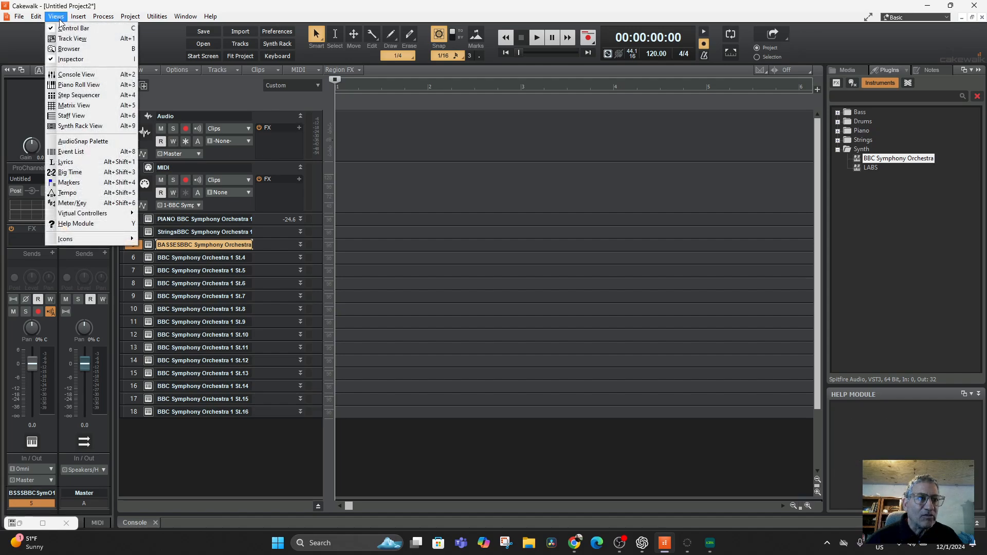
pyautogui.click(79, 84)
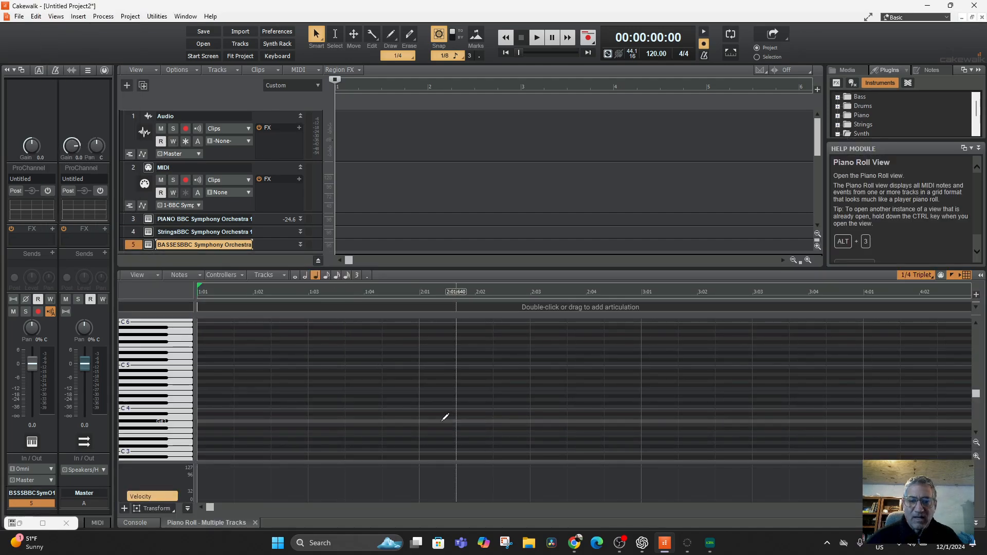
# Step: Audition notes on the piano roll keyboard with the BASSES track and with the Strings track selected
pyautogui.scroll(-1, 160, 430)
pyautogui.click(160, 430)
pyautogui.scroll(-1, 160, 426)
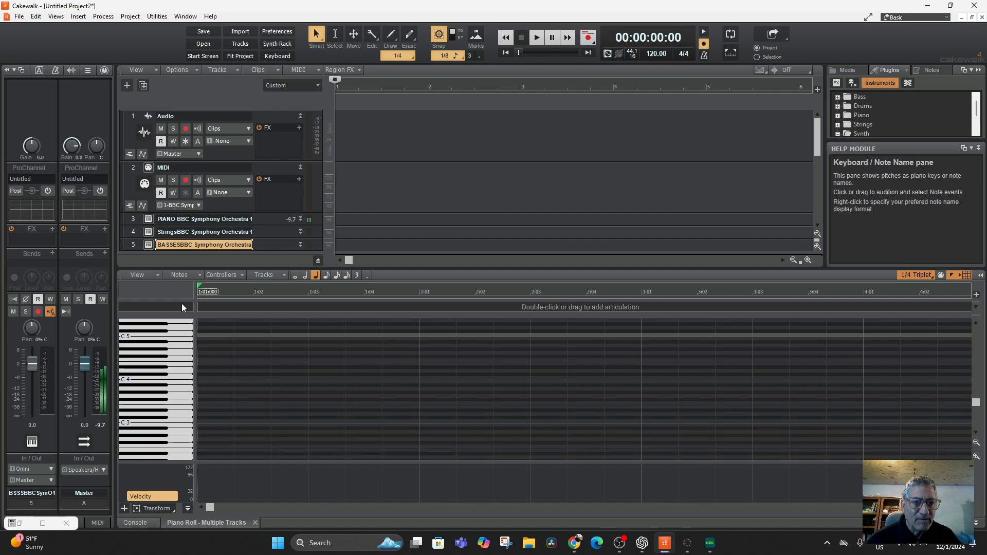
pyautogui.click(133, 228)
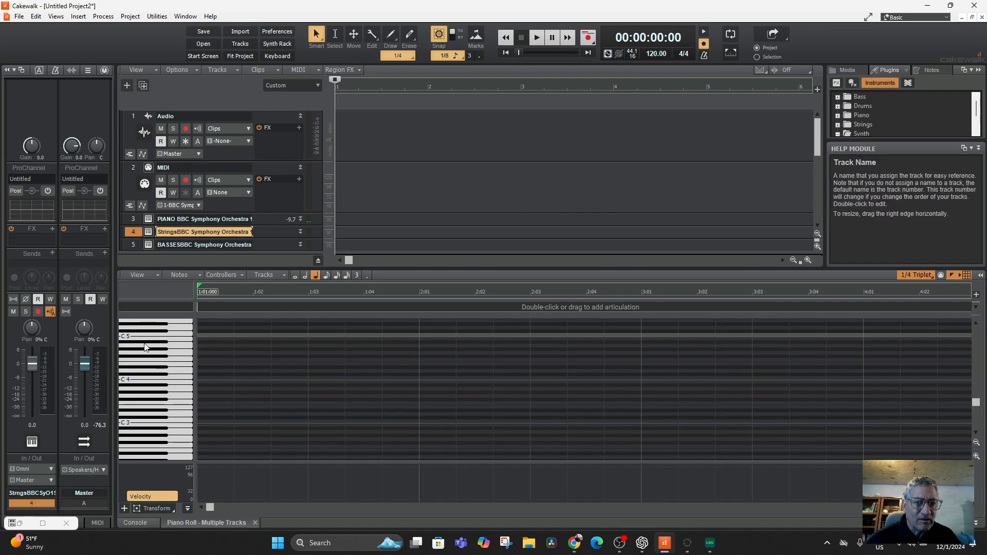
pyautogui.scroll(1, 167, 354)
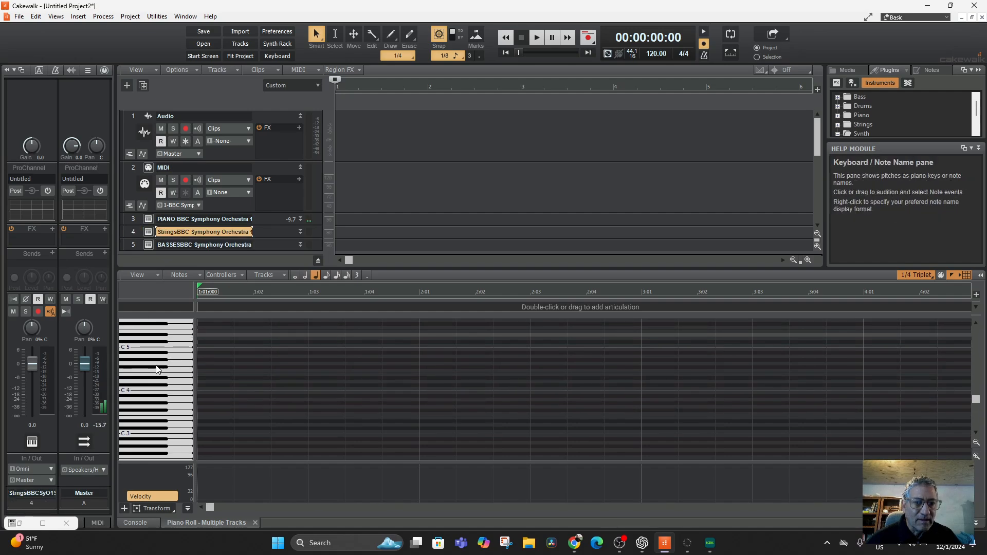
# Step: Audition several high and low notes on the piano roll keyboard with the Strings track selected
pyautogui.scroll(-1, 152, 421)
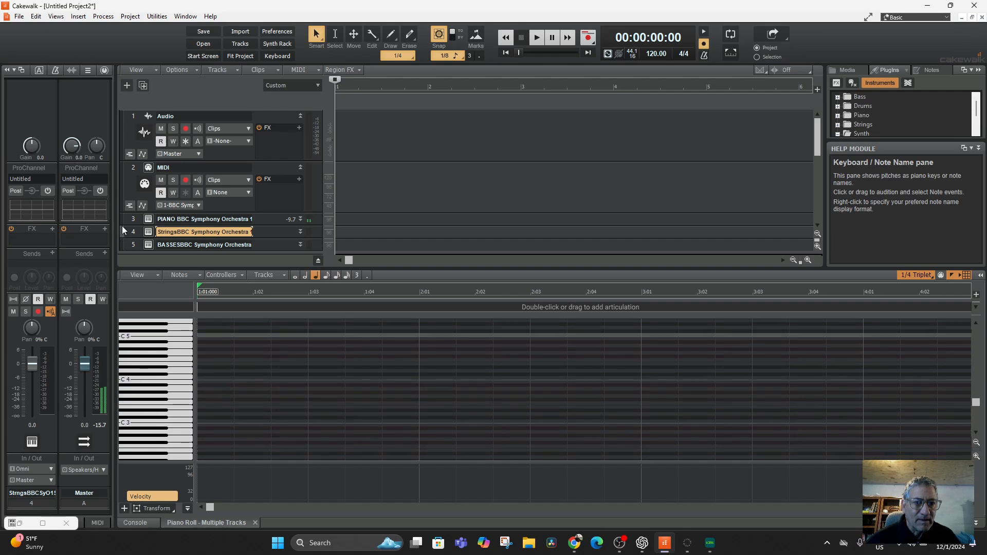
pyautogui.click(156, 382)
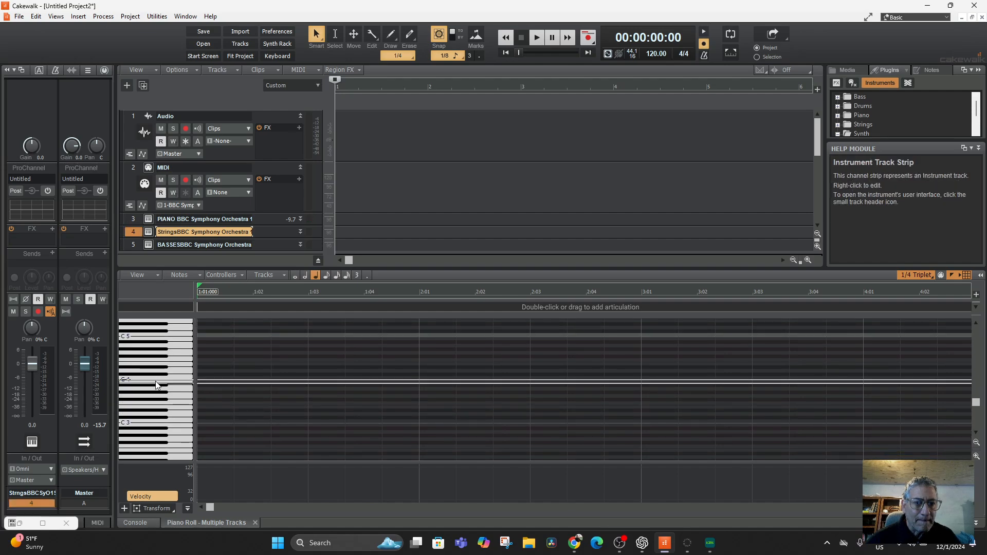
pyautogui.click(158, 418)
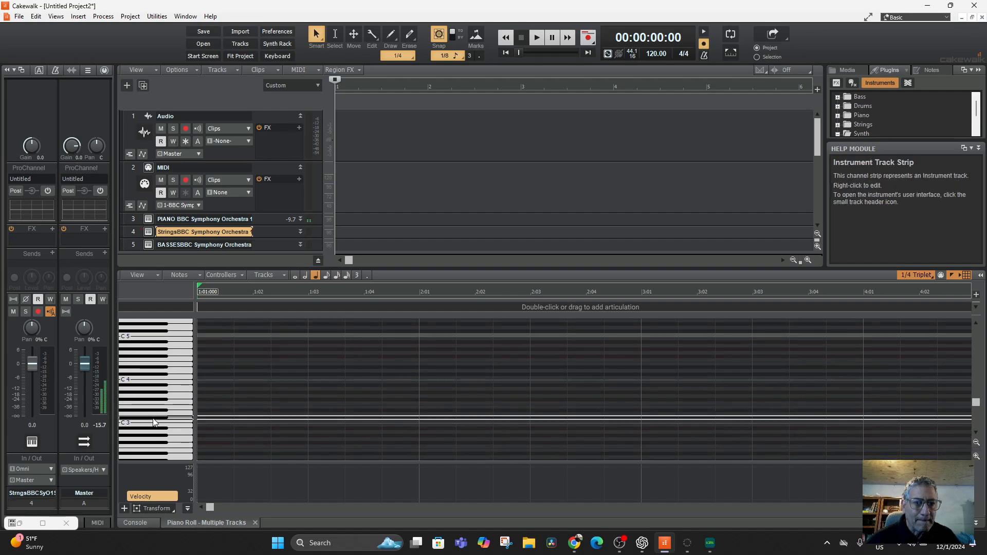
pyautogui.doubleClick(134, 232)
pyautogui.click(132, 233)
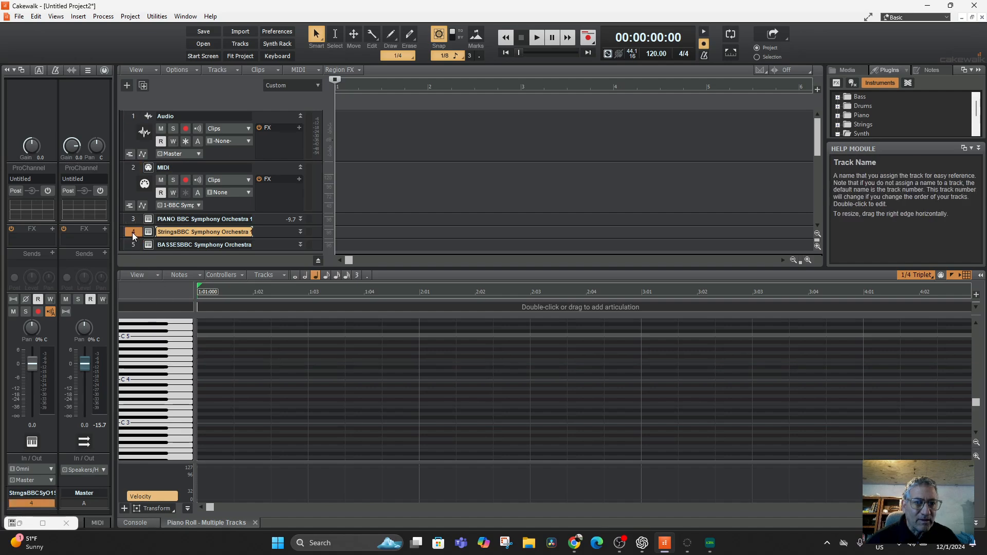
pyautogui.click(158, 367)
pyautogui.click(159, 410)
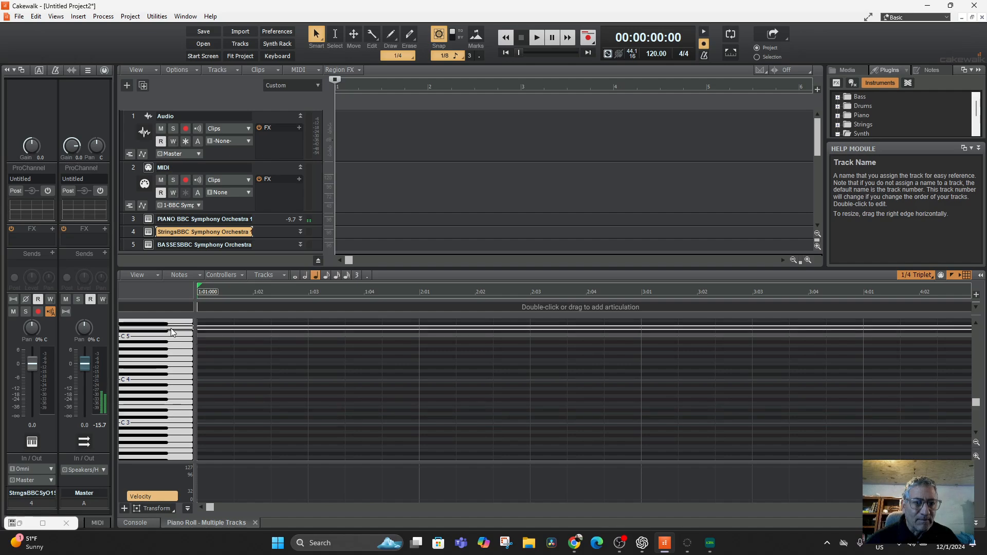
# Step: Switch the plugin opened from the PIANO track to the Piano preset and return to the project
pyautogui.click(147, 220)
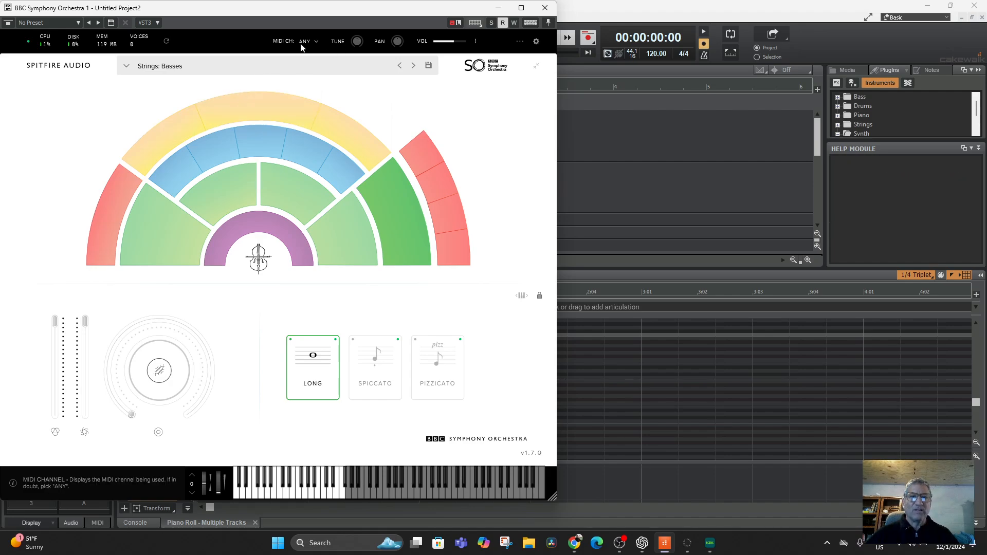
pyautogui.click(498, 8)
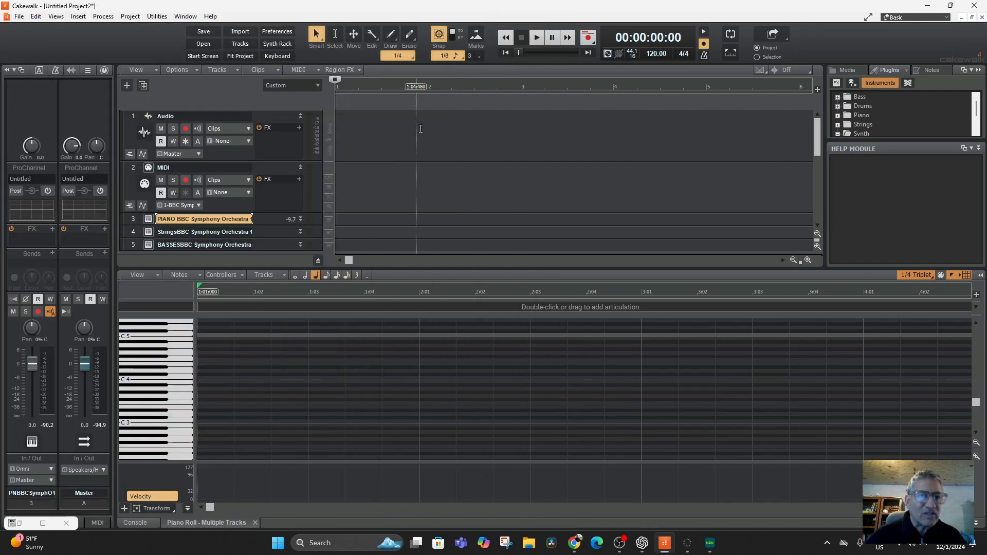
pyautogui.click(148, 219)
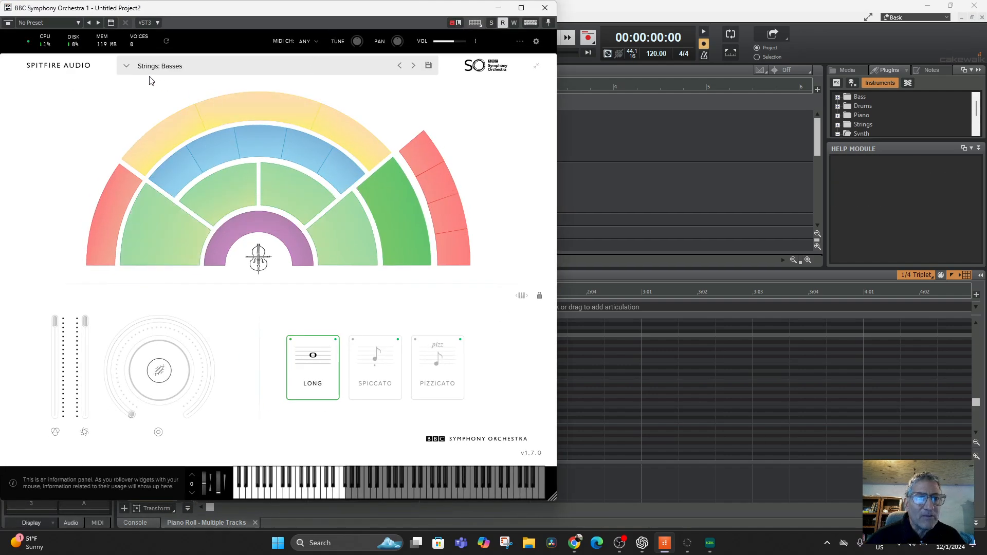
pyautogui.click(124, 67)
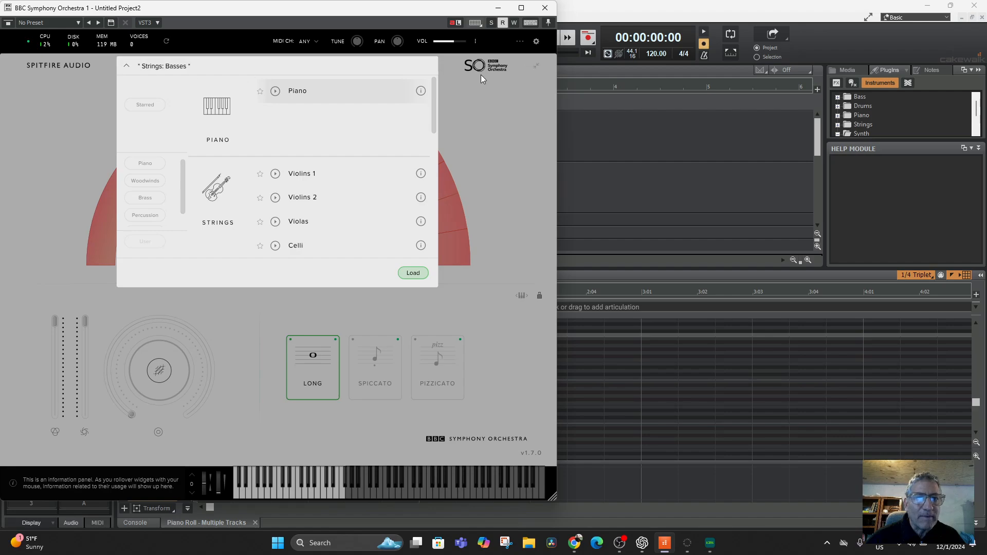
pyautogui.click(457, 82)
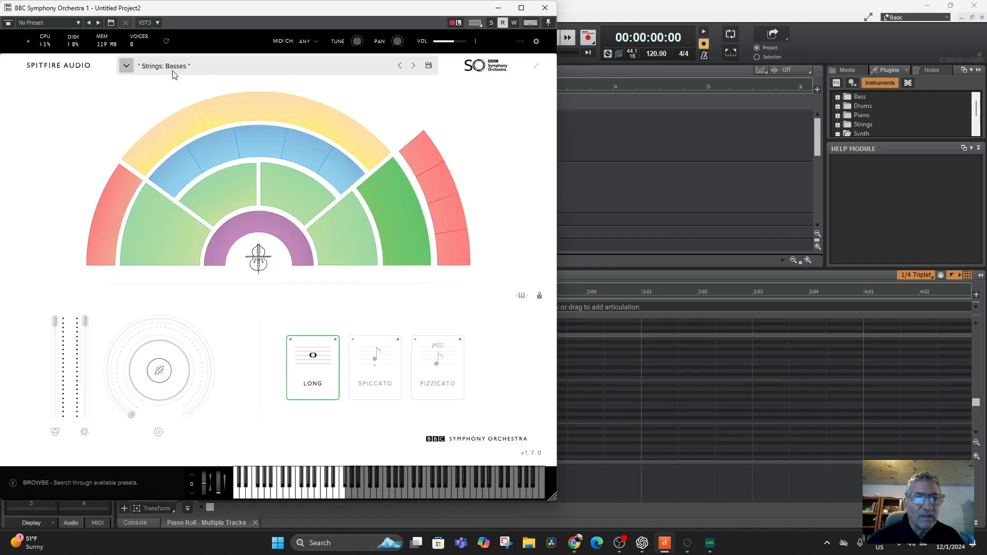
pyautogui.click(398, 66)
pyautogui.click(399, 66)
pyautogui.click(399, 67)
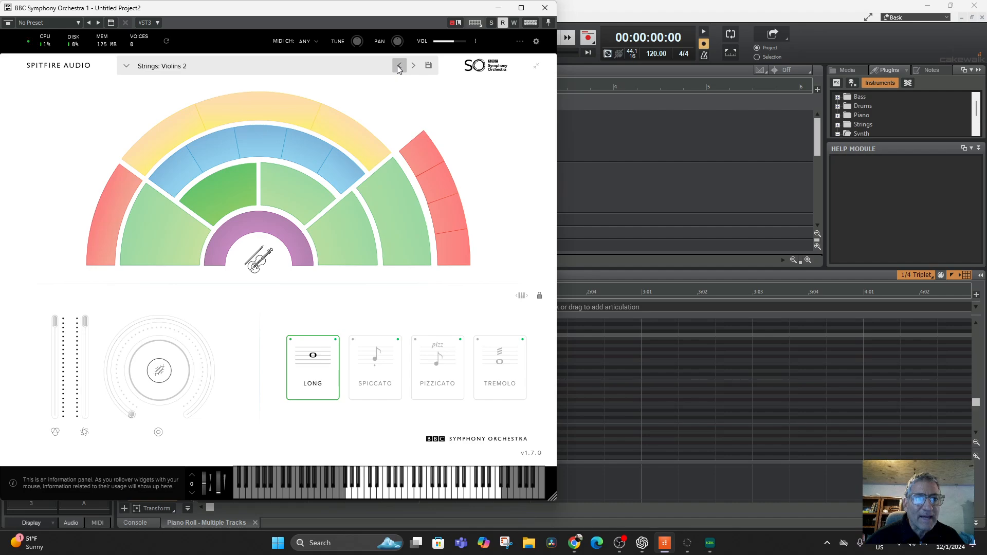
pyautogui.click(399, 67)
pyautogui.click(399, 67)
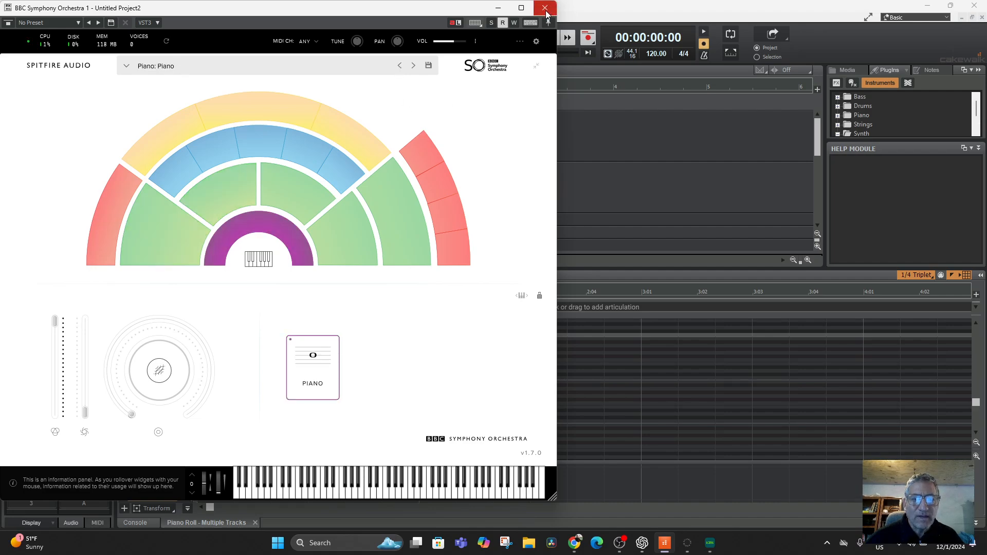
pyautogui.click(306, 374)
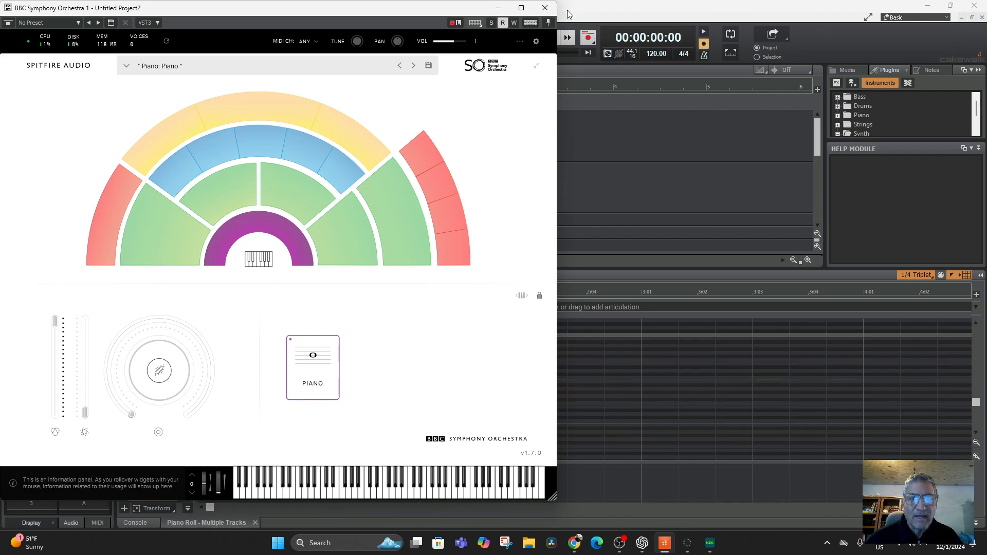
pyautogui.click(497, 11)
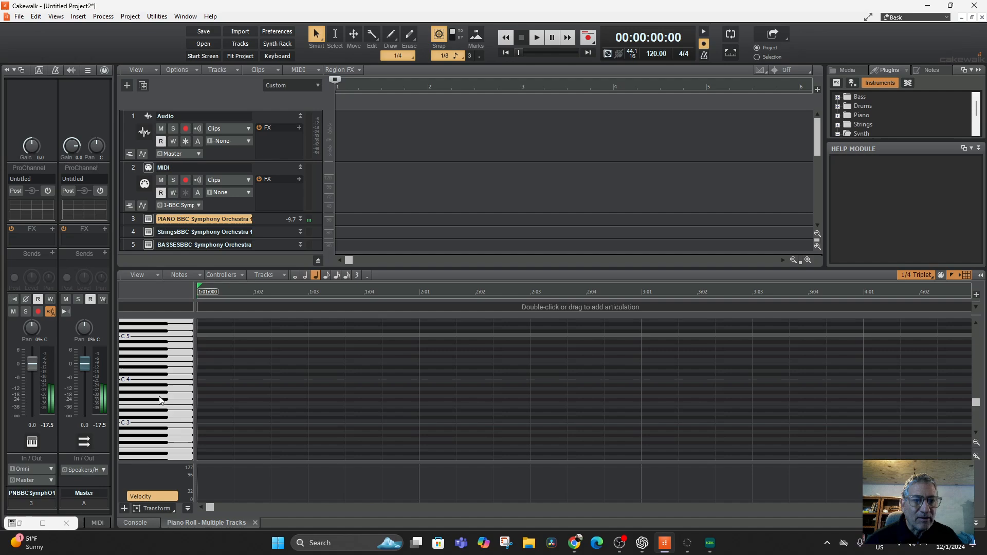
# Step: Audition the Strings and BASSES tracks again on the piano roll keyboard
pyautogui.click(133, 232)
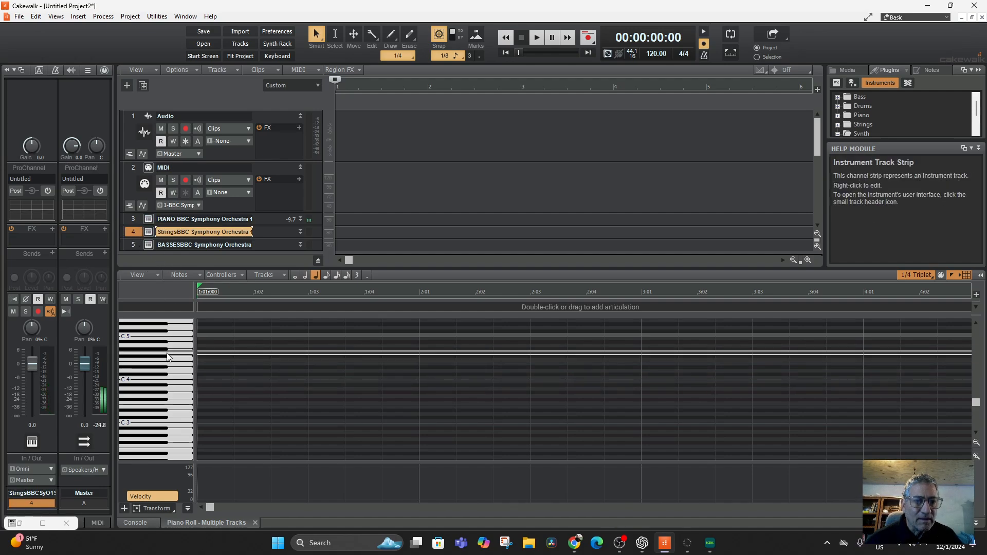
pyautogui.click(134, 246)
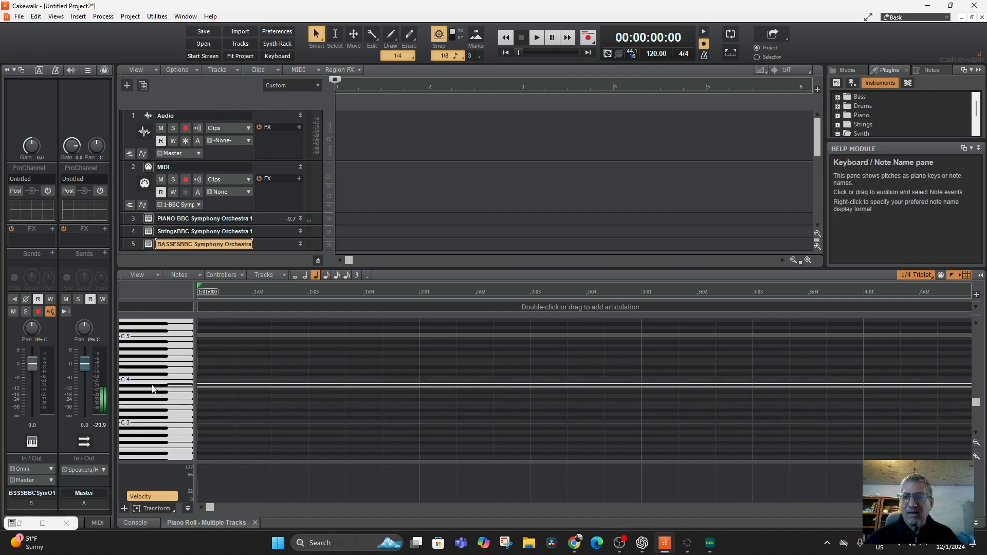
# Step: Select the BBC Symphony Orchestra tracks 3 through 18 and delete all of them
pyautogui.click(128, 217)
pyautogui.scroll(-5, 171, 218)
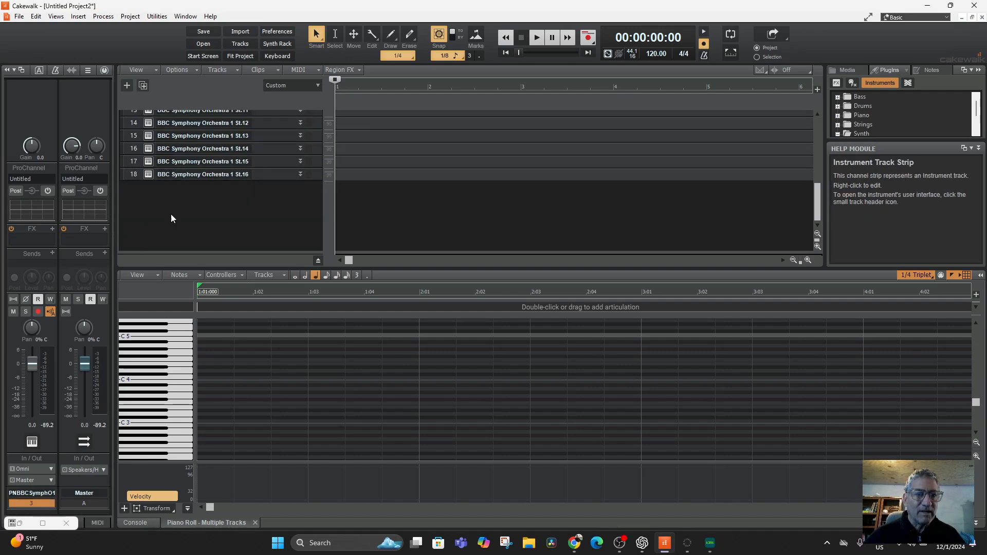
pyautogui.scroll(2, 172, 212)
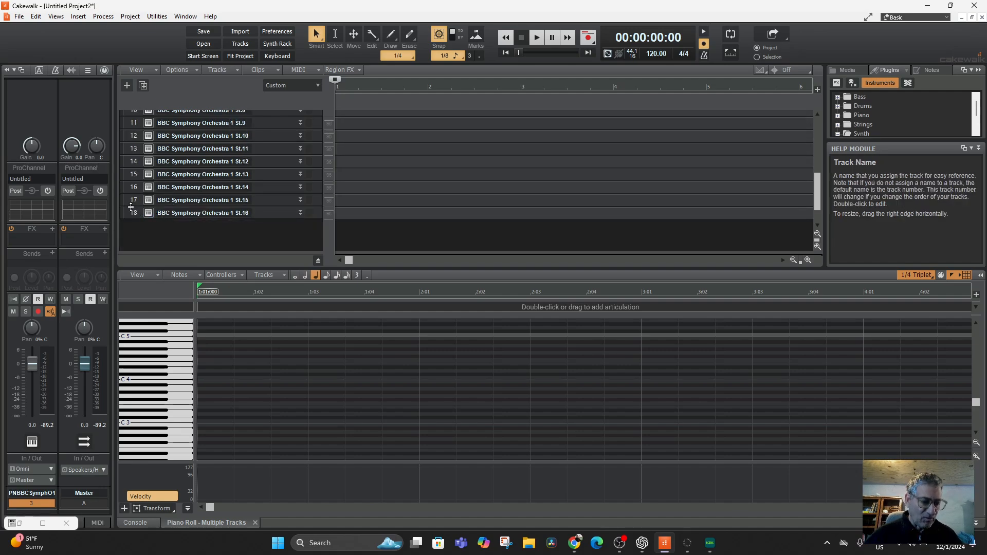
pyautogui.keyDown('shift'); pyautogui.click(139, 216); pyautogui.keyUp('shift')
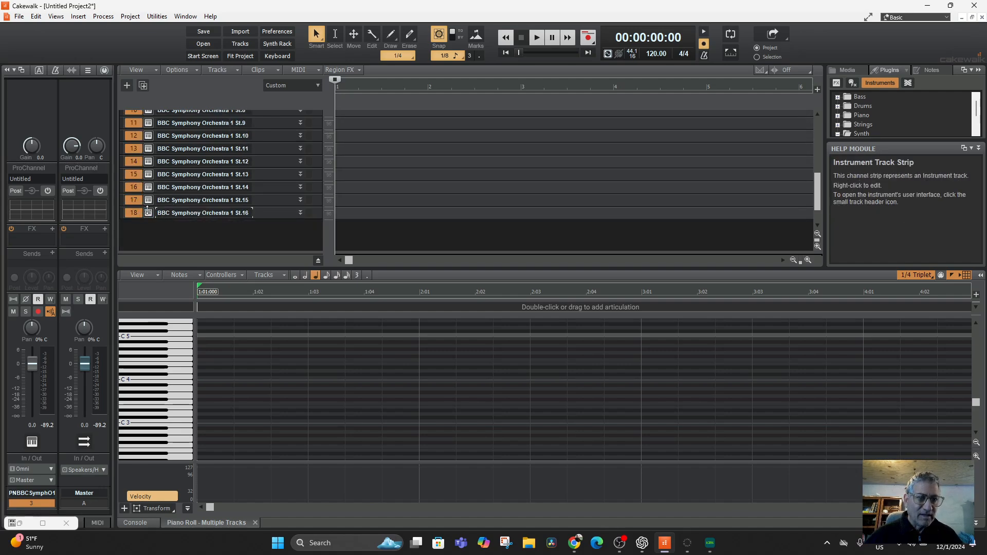
pyautogui.doubleClick(207, 200)
pyautogui.rightClick(137, 203)
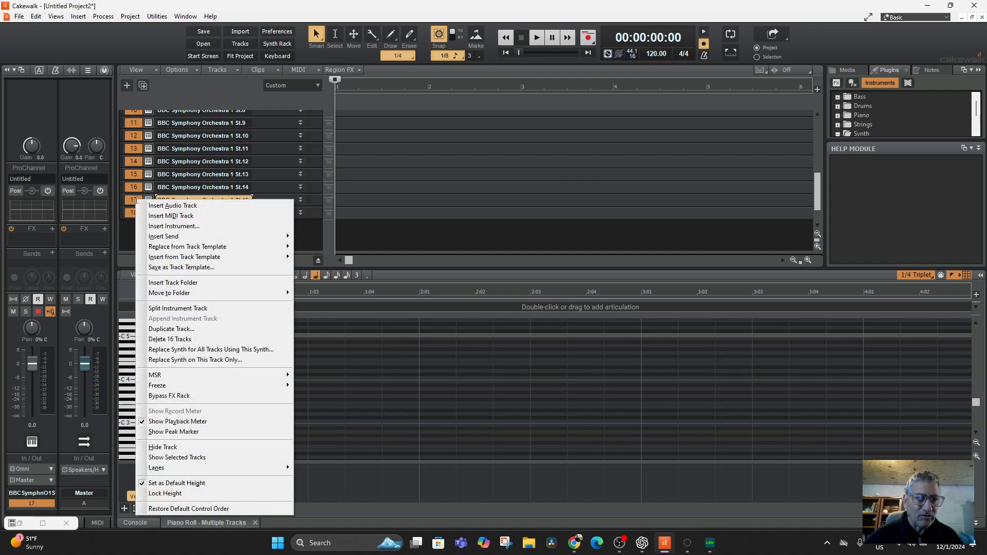
pyautogui.click(190, 340)
# Step: Collapse the Help Module and insert BBC Symphony Orchestra below the MIDI track as a Simple Instrument Track
pyautogui.scroll(-1, 251, 203)
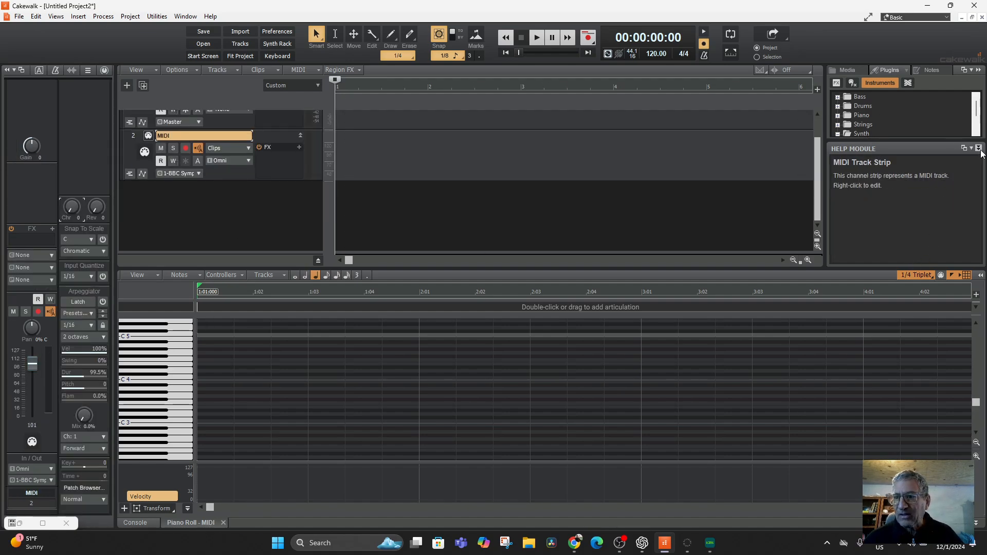
pyautogui.click(921, 202)
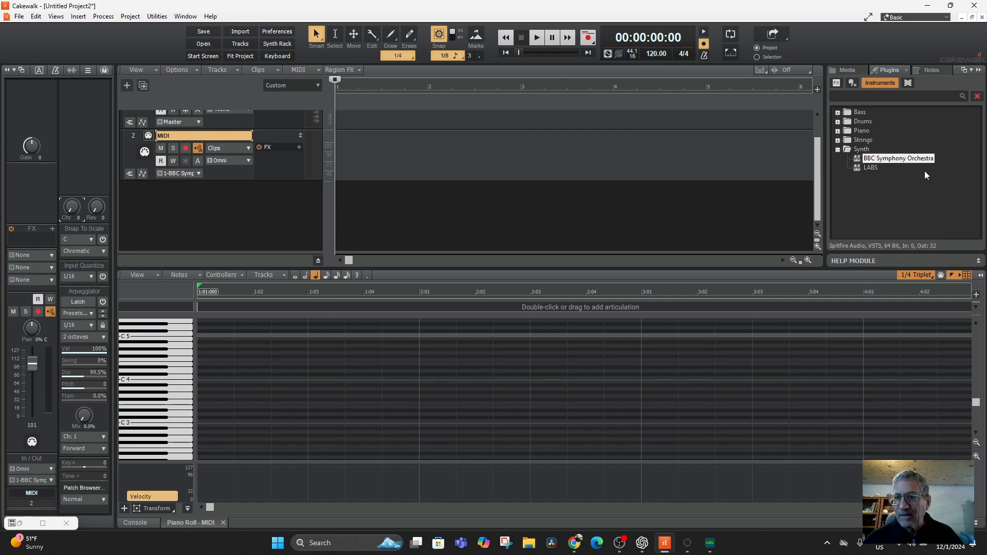
pyautogui.moveTo(857, 163); pyautogui.dragTo(169, 203)
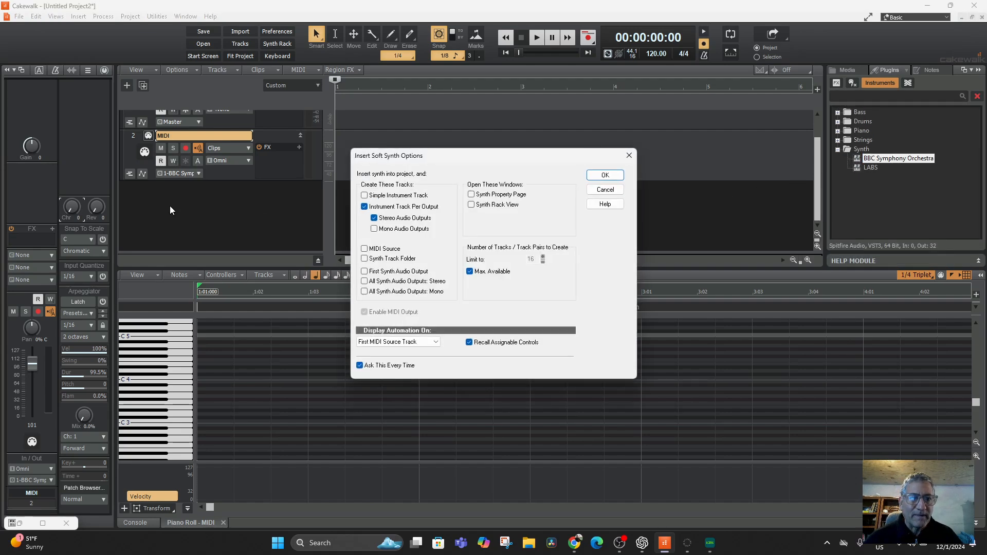
pyautogui.click(364, 196)
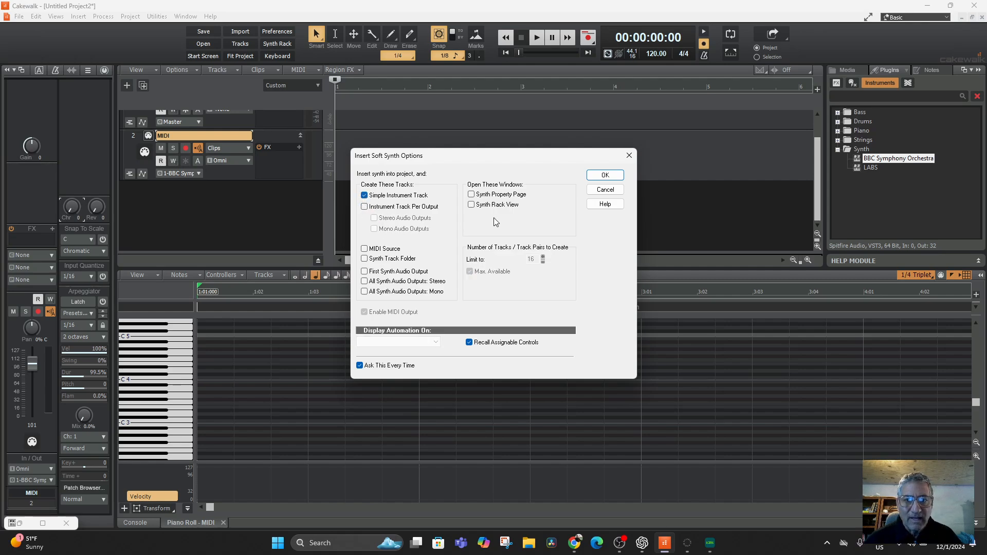
pyautogui.click(598, 177)
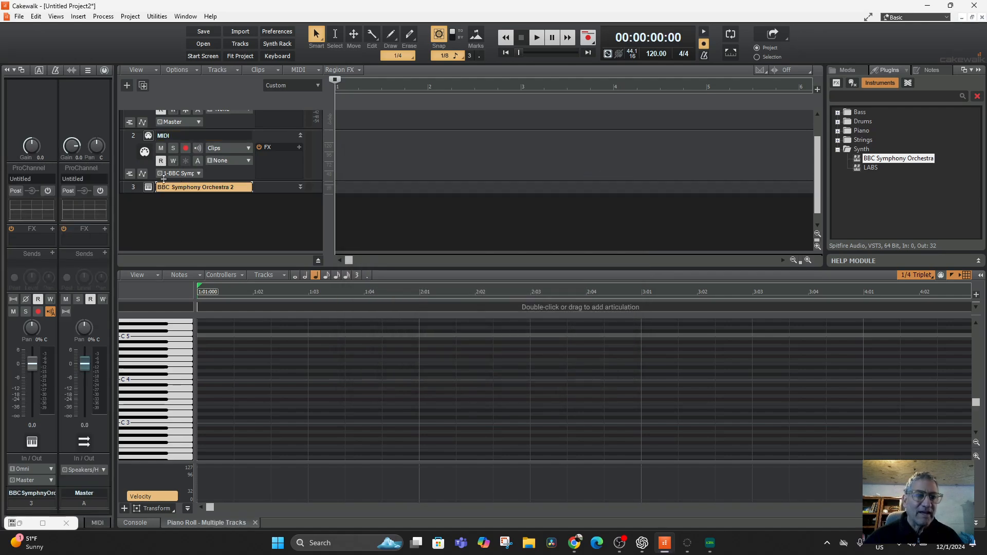
# Step: Load the Piano preset in the new track 3 plugin, and add PIANO in front of that track's name
pyautogui.click(148, 187)
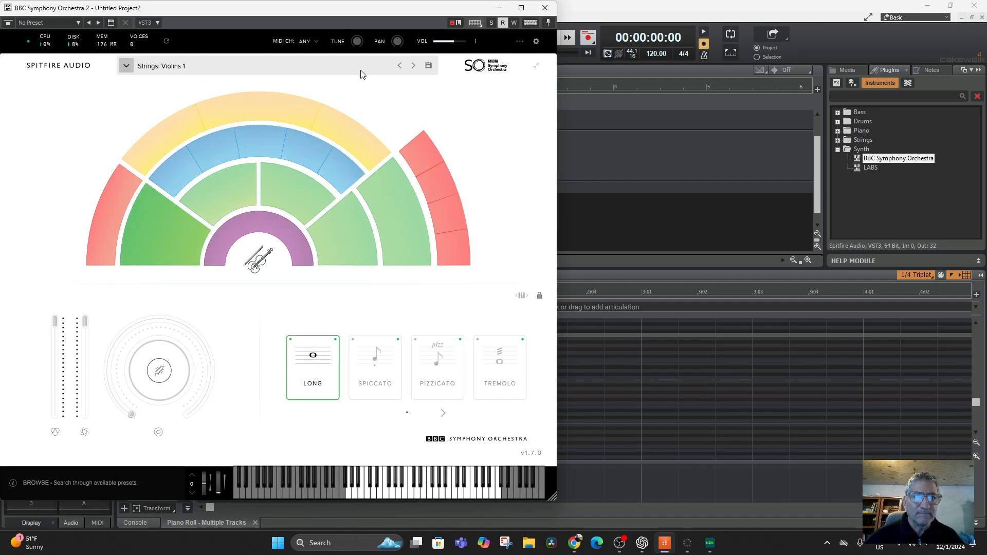
pyautogui.click(399, 65)
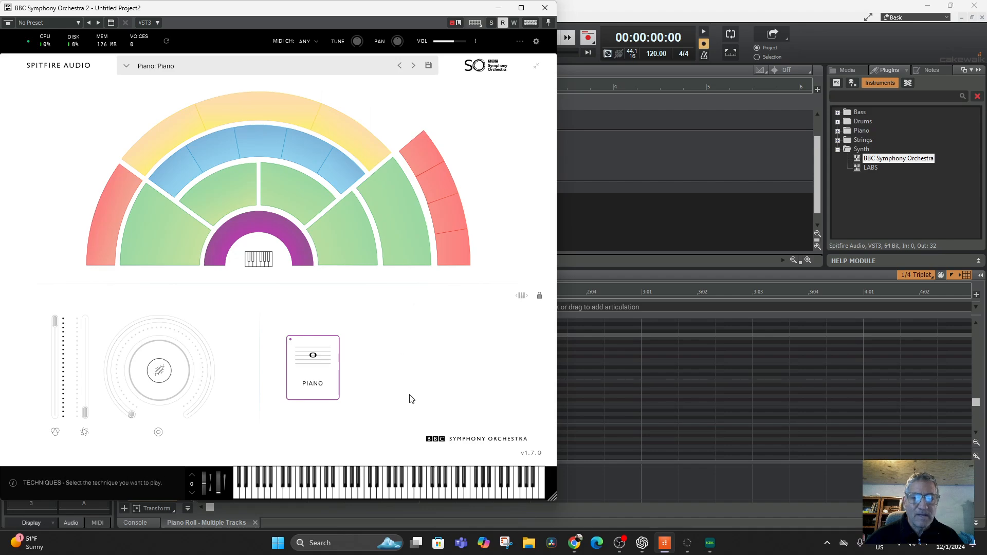
pyautogui.click(498, 8)
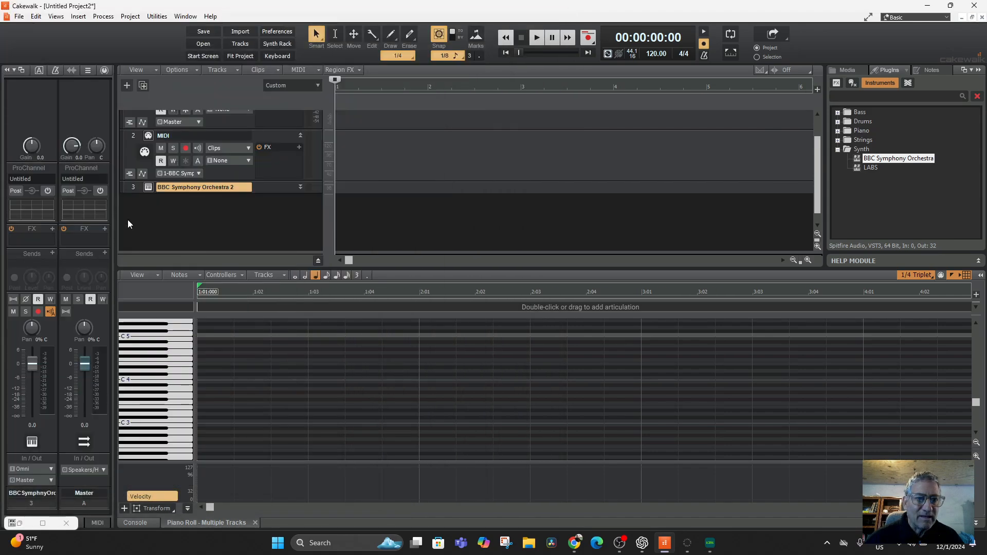
pyautogui.doubleClick(160, 190)
pyautogui.click(158, 187)
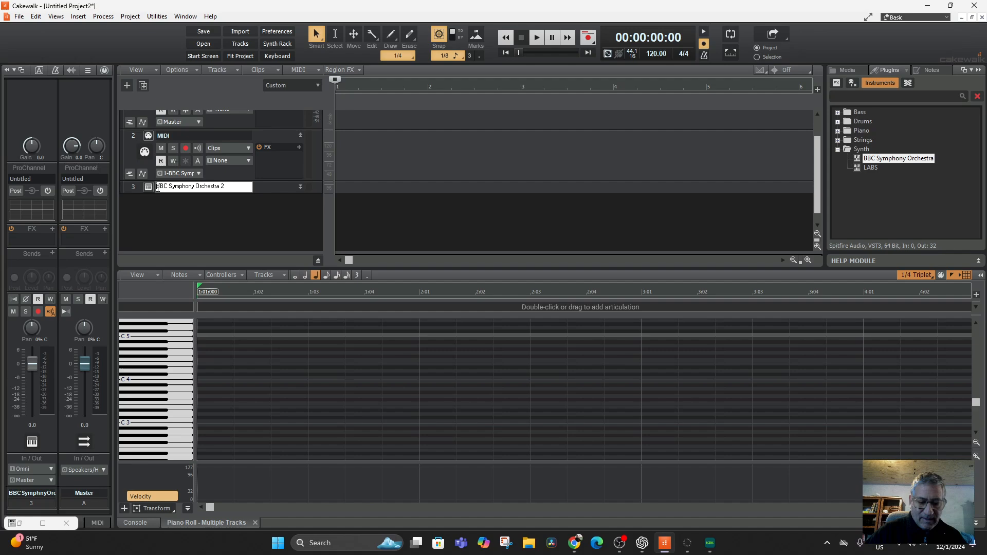
pyautogui.write('PIANO')
pyautogui.press('Return')
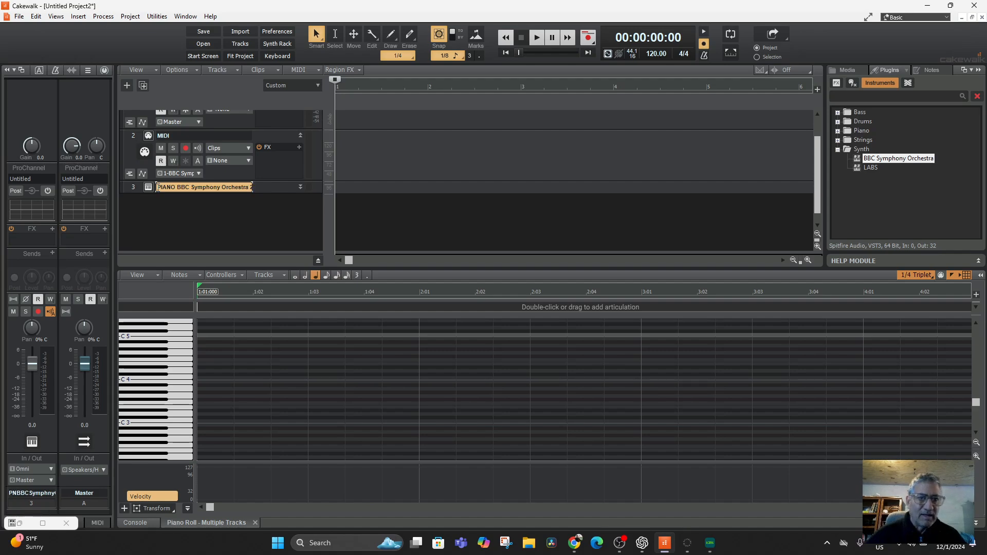
pyautogui.click(151, 378)
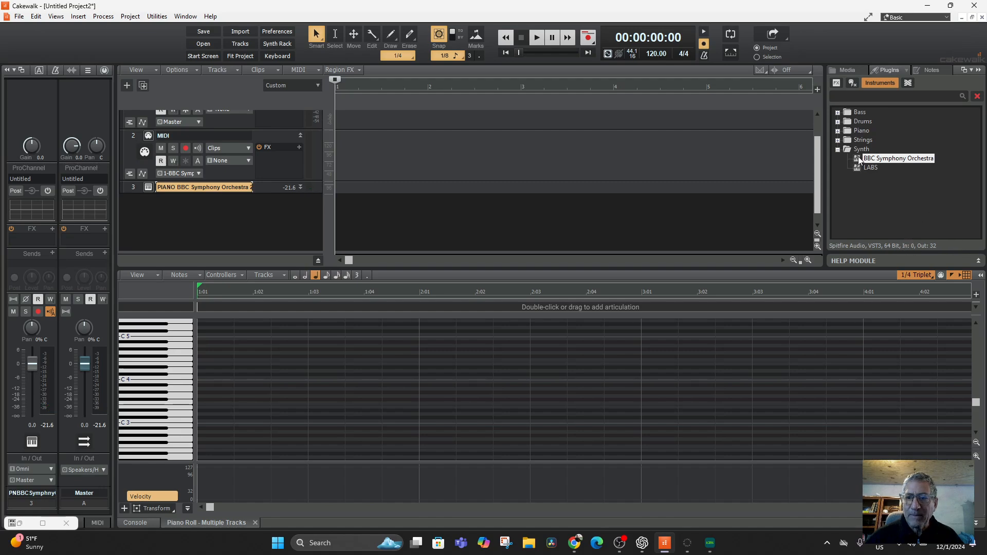
# Step: Insert another BBC Symphony Orchestra as a Simple Instrument Track below the PIANO track and check its plugin's preset
pyautogui.moveTo(860, 160); pyautogui.dragTo(145, 215)
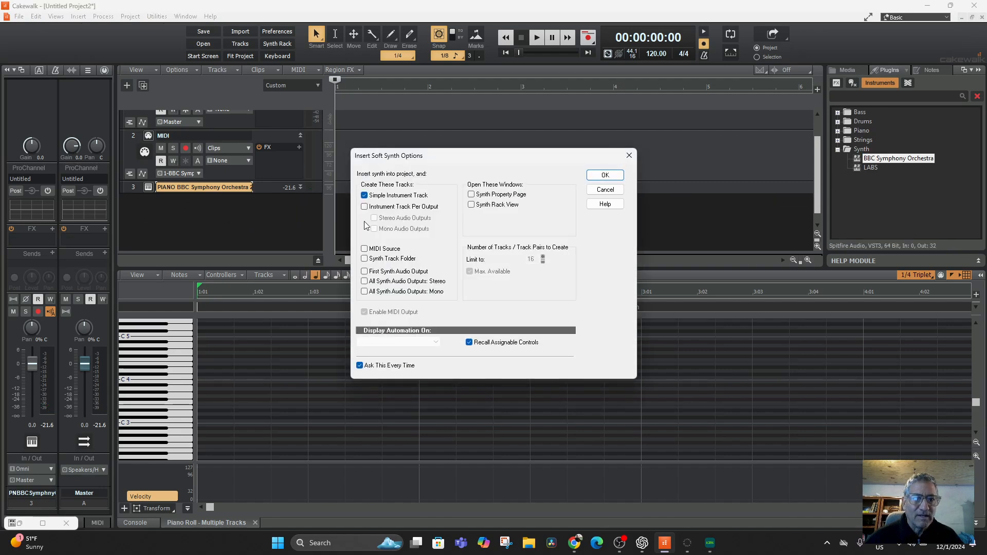
pyautogui.click(604, 175)
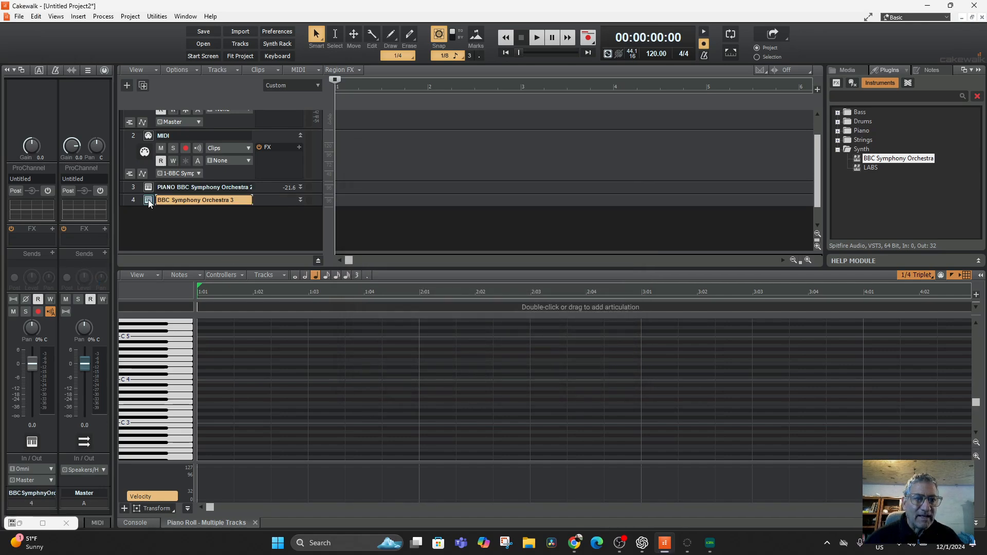
pyautogui.click(148, 200)
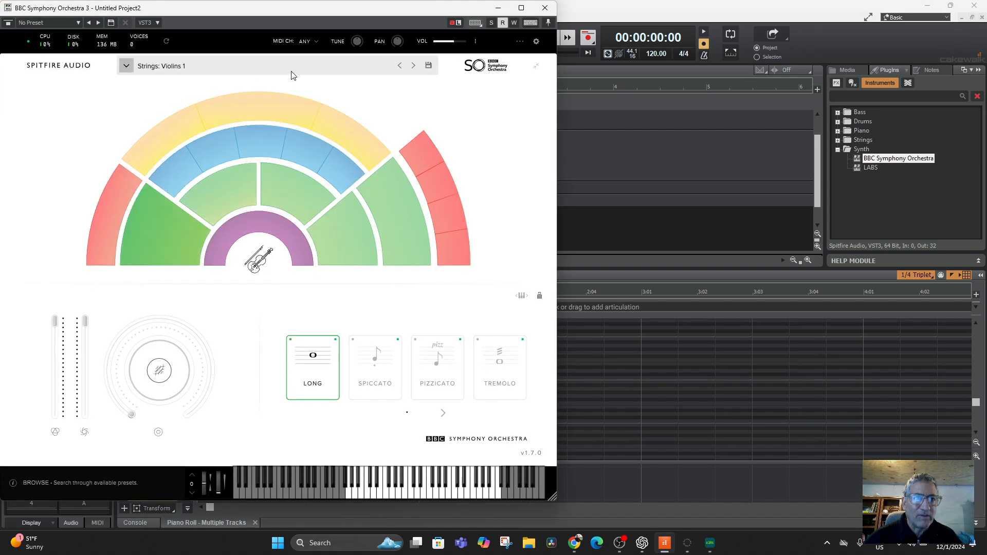
pyautogui.click(503, 11)
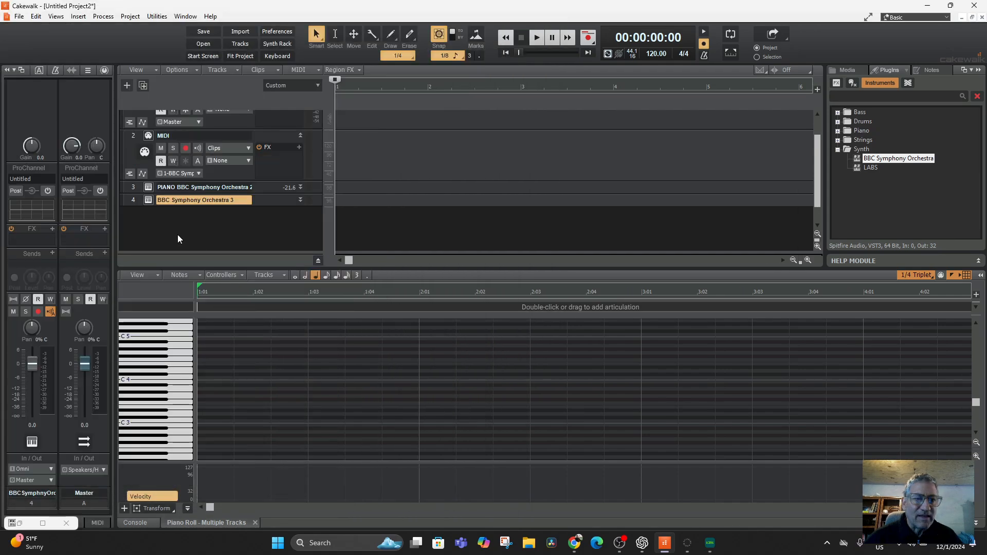
# Step: Add "Violins" in front of track 4's name, keeping the BBC Symphony Orchestra 3 part
pyautogui.doubleClick(159, 201)
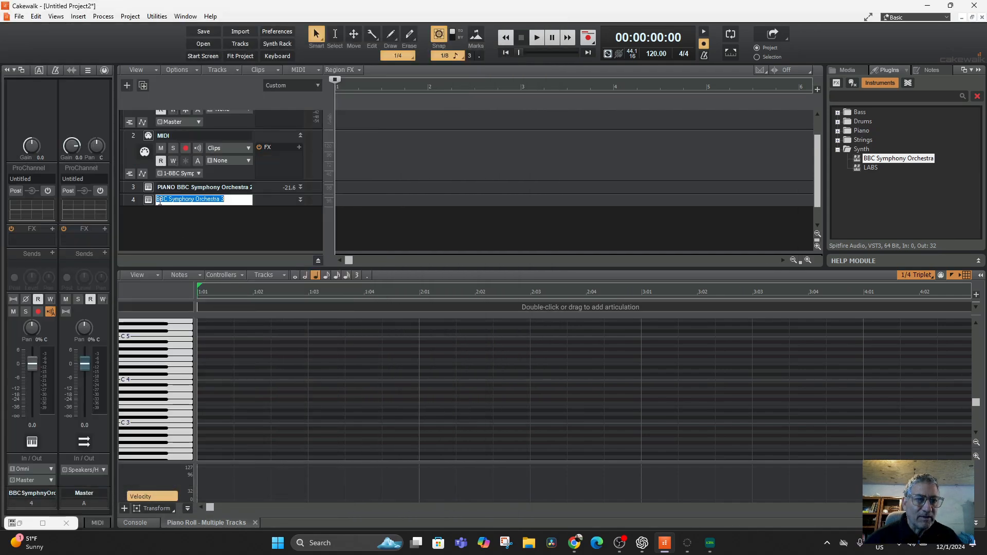
pyautogui.click(158, 202)
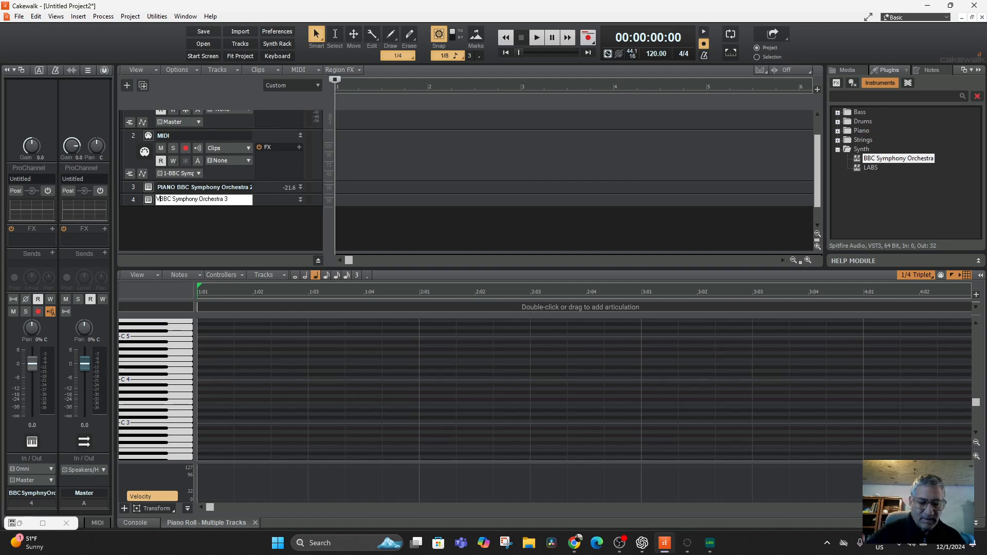
pyautogui.write('Vio')
pyautogui.write('lins')
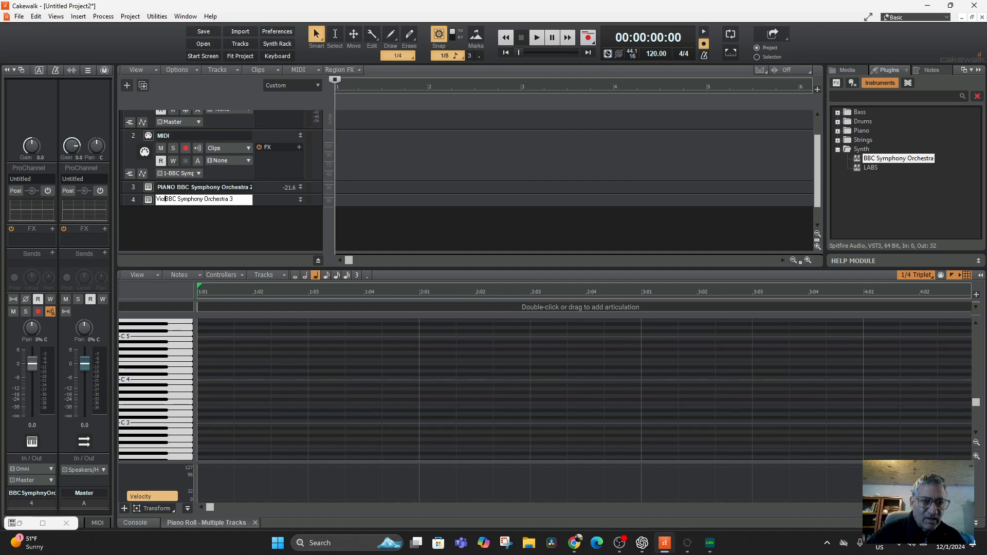
pyautogui.press('Return')
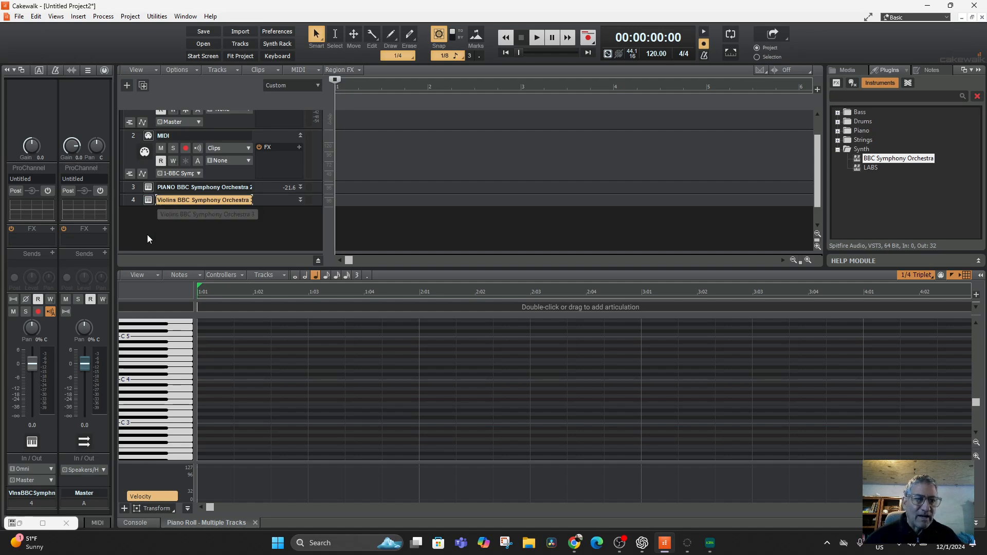
# Step: Audition the Violins track with a few piano roll notes and select the PIANO track
pyautogui.click(163, 341)
pyautogui.moveTo(171, 343)
pyautogui.mouseDown()
pyautogui.moveTo(172, 325)
pyautogui.moveTo(168, 382)
pyautogui.moveTo(178, 360)
pyautogui.moveTo(171, 334)
pyautogui.mouseUp()
pyautogui.click(134, 190)
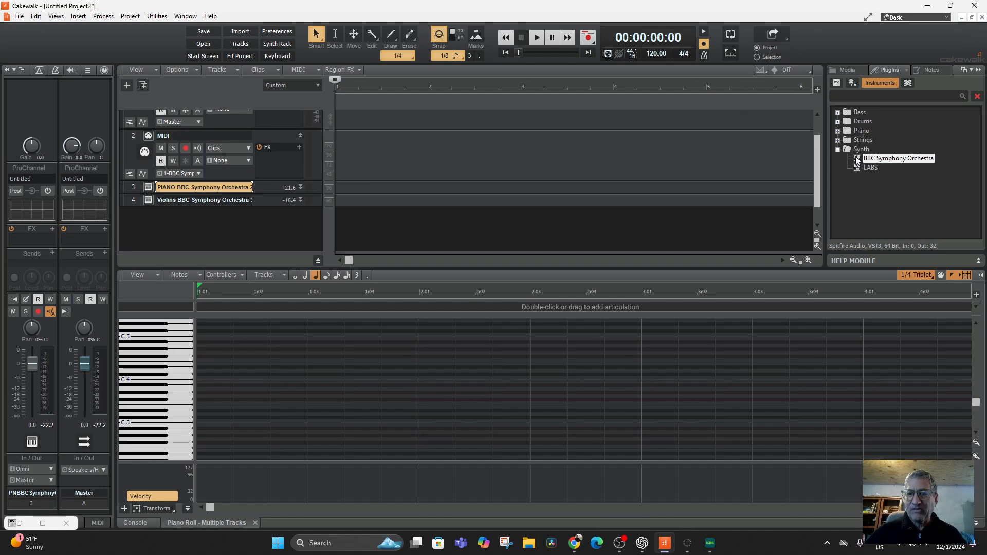
# Step: Insert BBC Symphony Orchestra as a Simple Instrument Track below the Violins track and load the Strings: Basses preset in its plugin
pyautogui.moveTo(857, 160); pyautogui.dragTo(194, 216)
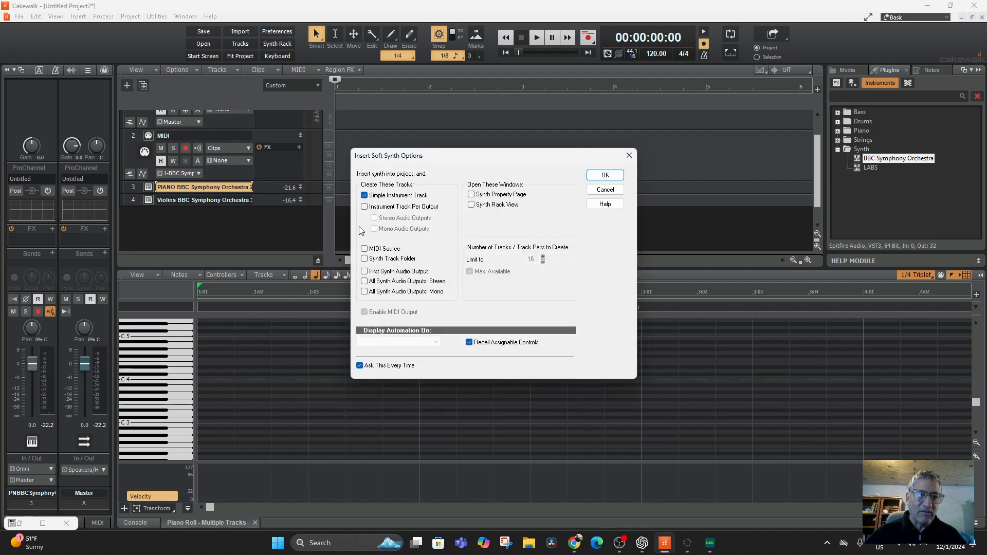
pyautogui.click(604, 176)
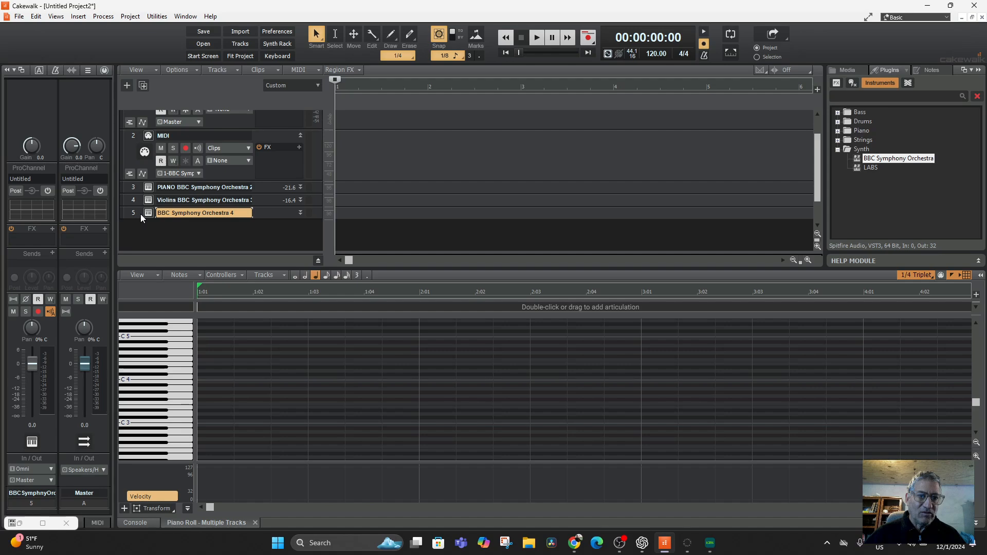
pyautogui.click(147, 213)
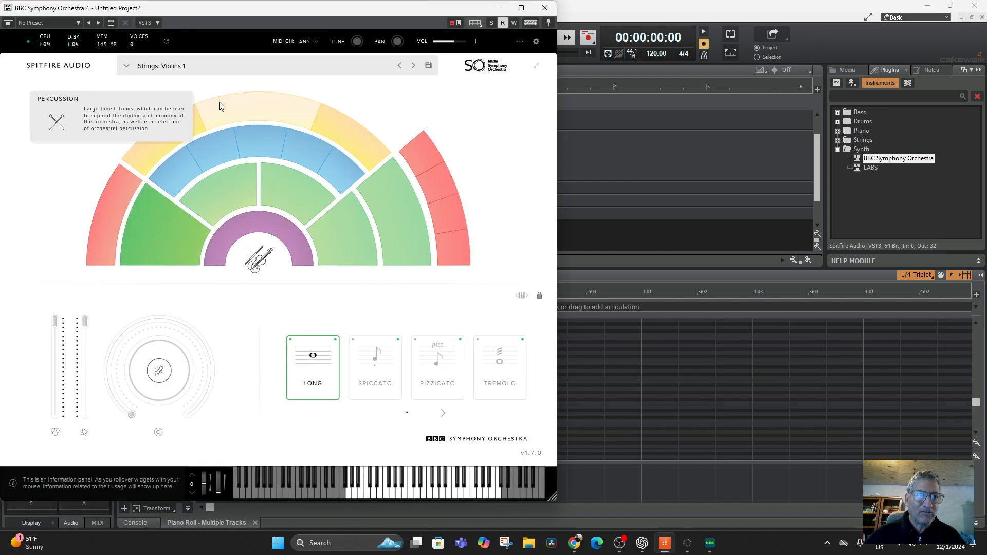
pyautogui.click(414, 67)
pyautogui.click(414, 67)
pyautogui.click(414, 68)
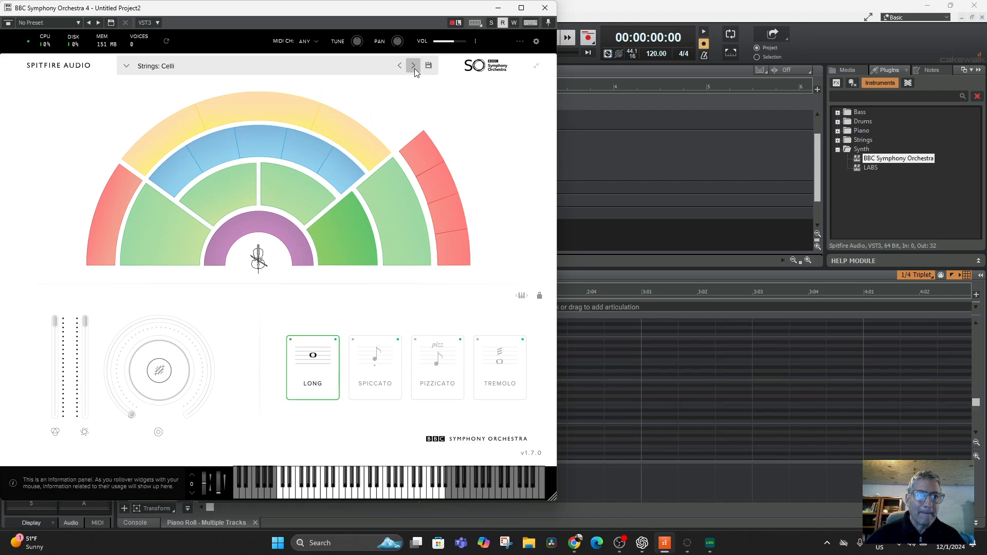
pyautogui.click(414, 67)
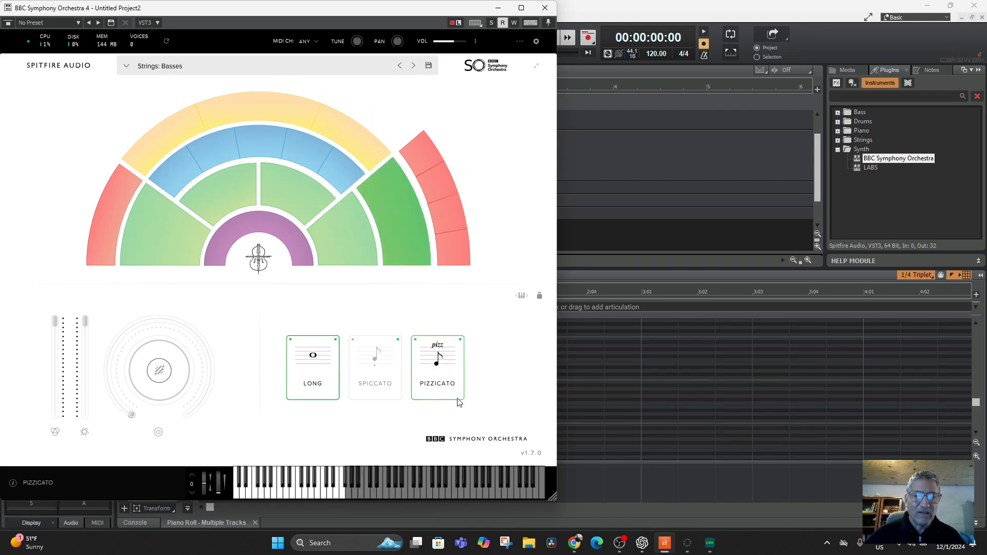
pyautogui.click(500, 9)
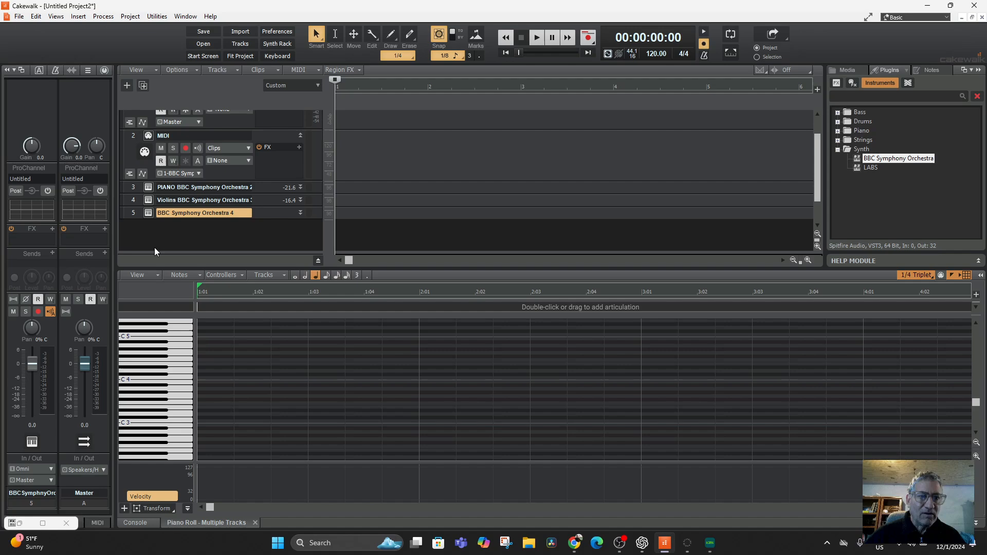
# Step: Add "Basses" in front of track 5's name, keeping the BBC Symphony Orchestra 4 part
pyautogui.doubleClick(159, 211)
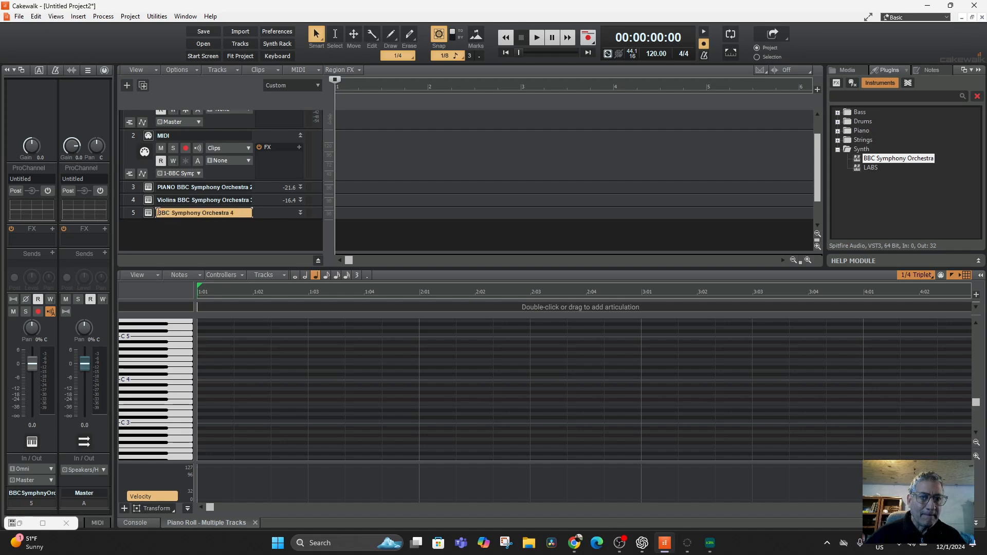
pyautogui.doubleClick(159, 213)
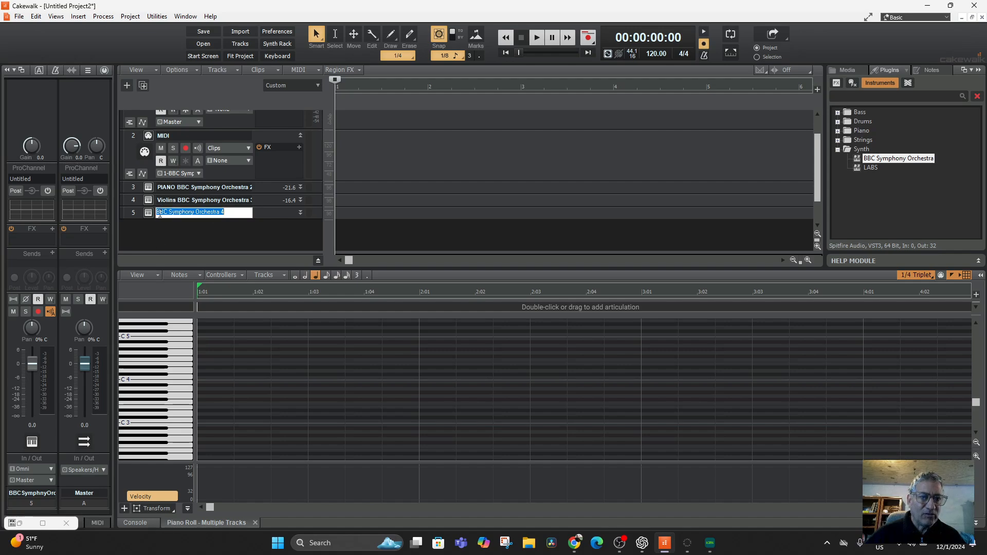
pyautogui.click(158, 213)
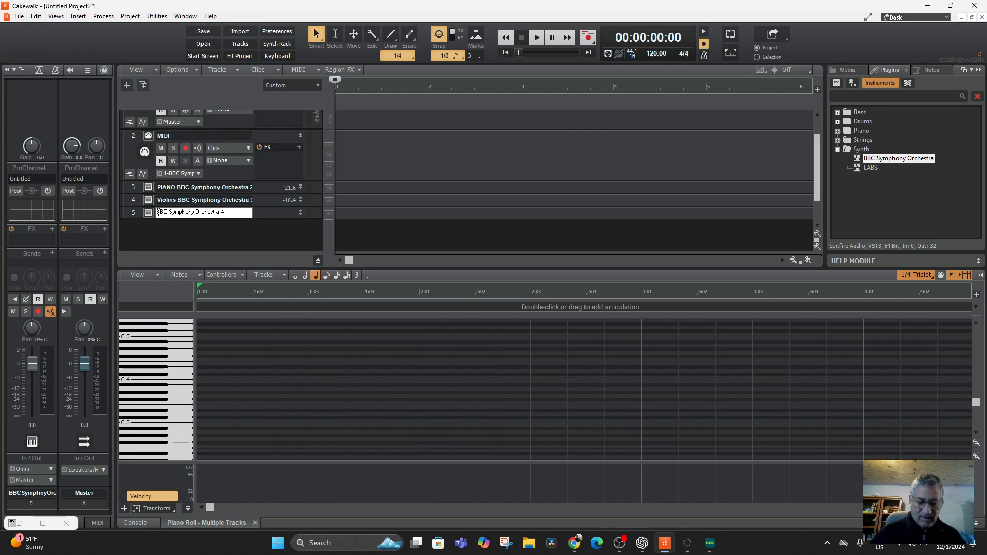
pyautogui.write('Basses')
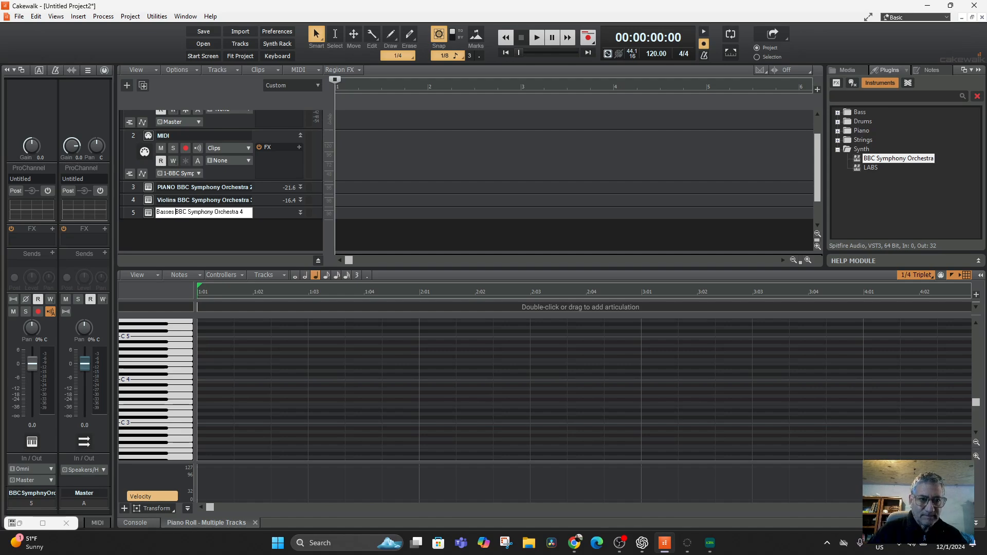
pyautogui.press('Return')
# Step: Audition the Basses, Violins and PIANO tracks using the piano roll keyboard to compare their sounds
pyautogui.click(142, 345)
pyautogui.moveTo(142, 394)
pyautogui.mouseDown()
pyautogui.moveTo(148, 452)
pyautogui.moveTo(154, 428)
pyautogui.mouseUp()
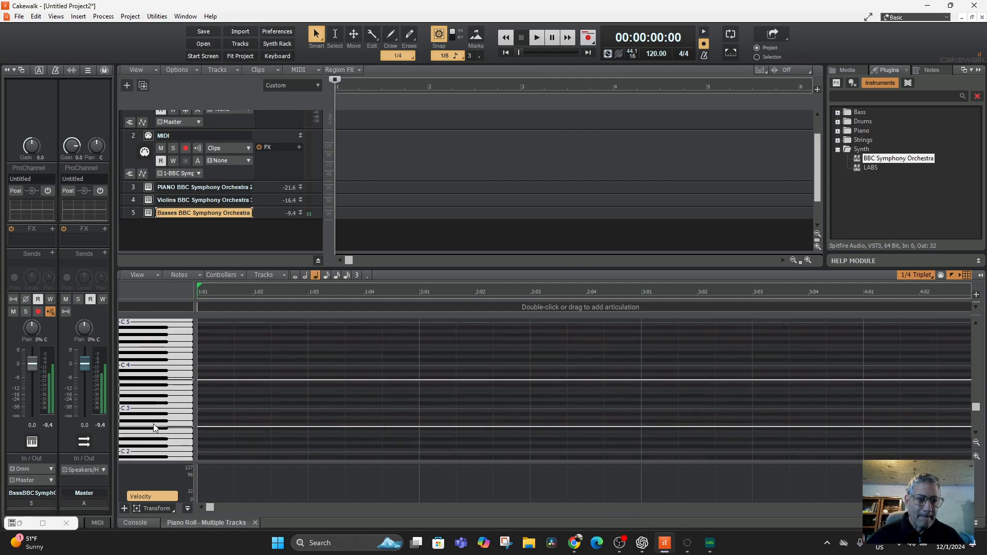
pyautogui.click(134, 199)
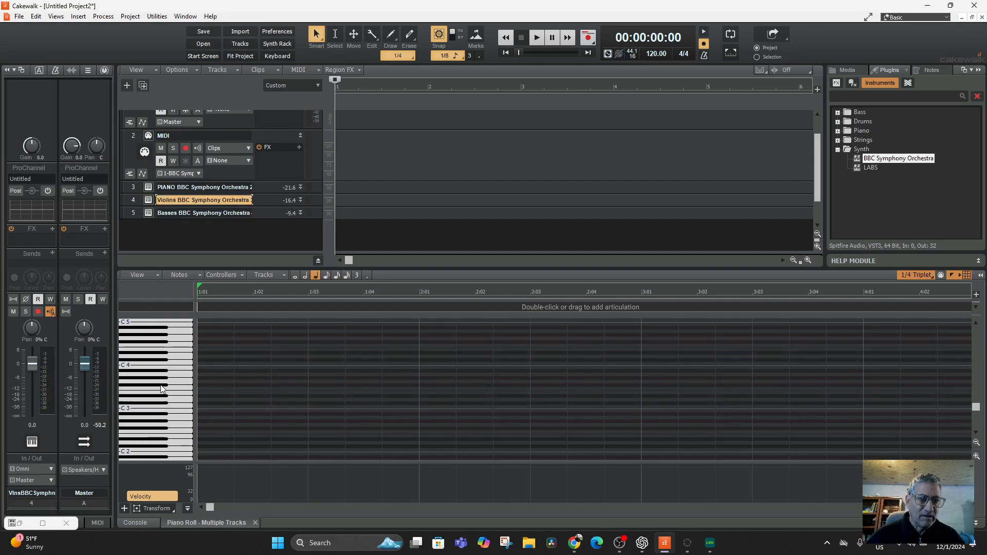
pyautogui.scroll(2, 159, 388)
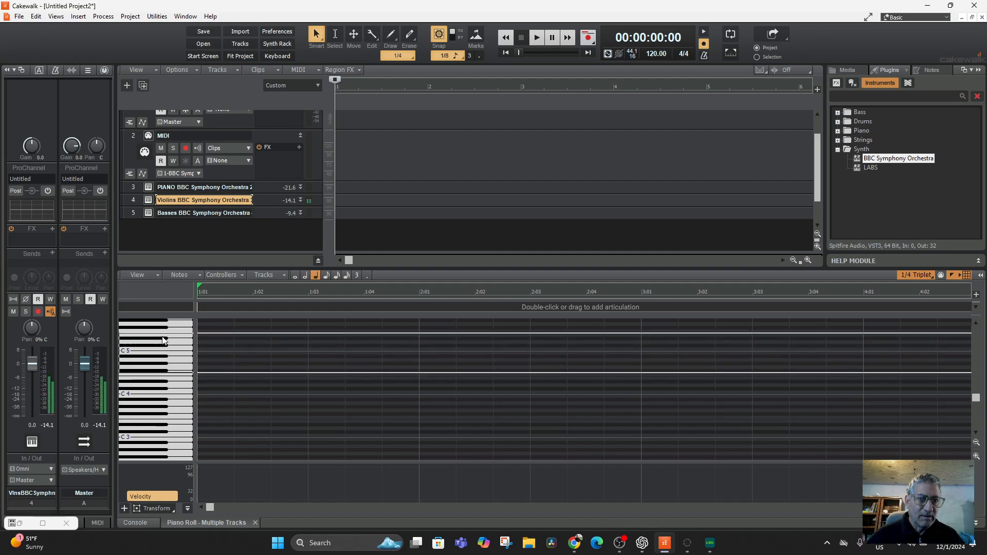
pyautogui.click(133, 187)
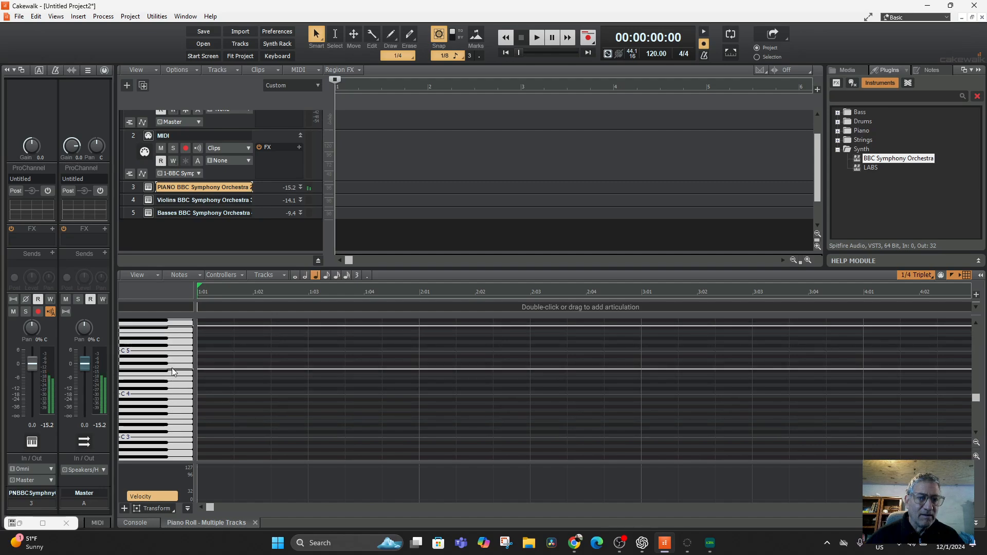
# Step: Insert LABS as a Simple Instrument Track below the Basses track
pyautogui.click(859, 167)
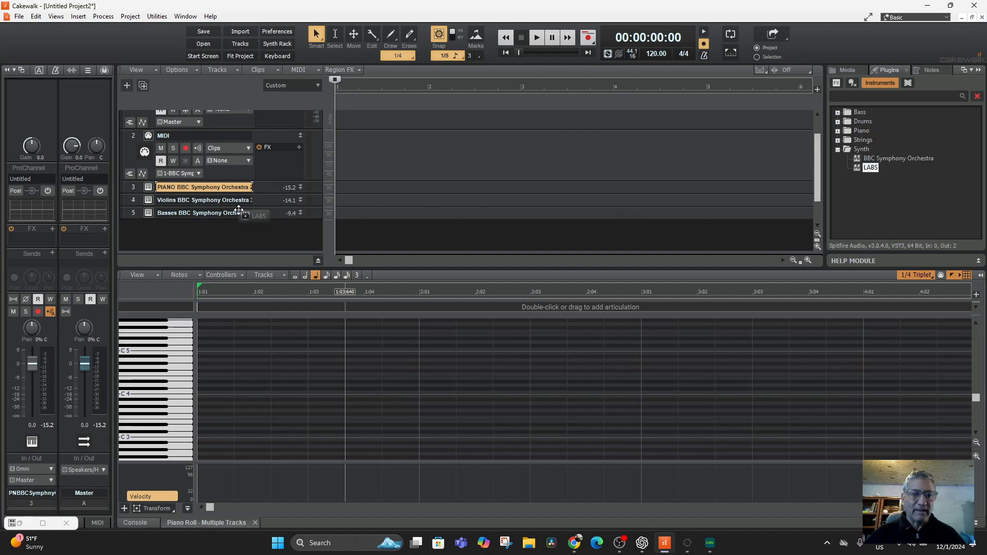
pyautogui.moveTo(195, 231); pyautogui.dragTo(195, 232)
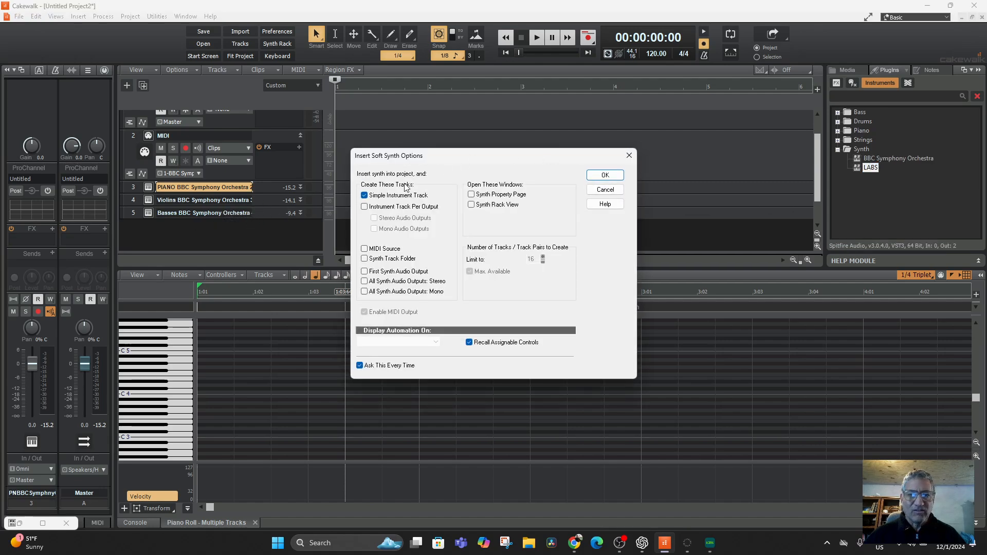
pyautogui.click(605, 175)
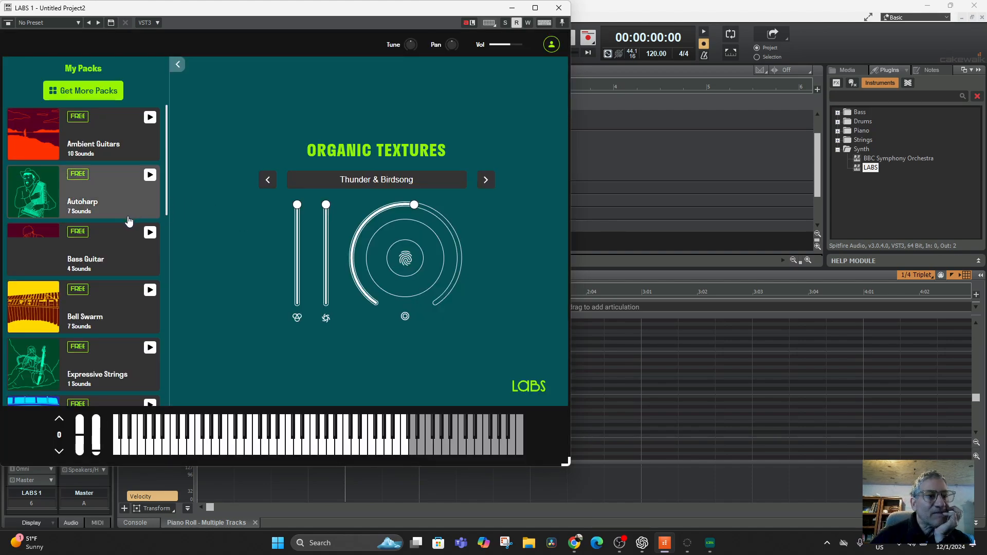
# Step: Open the Bass Guitar pack in the LABS plugin and try the Classic Bass - Amp, Warm Bass - Amp and Warm Bass - DI sounds
pyautogui.click(114, 252)
pyautogui.click(44, 289)
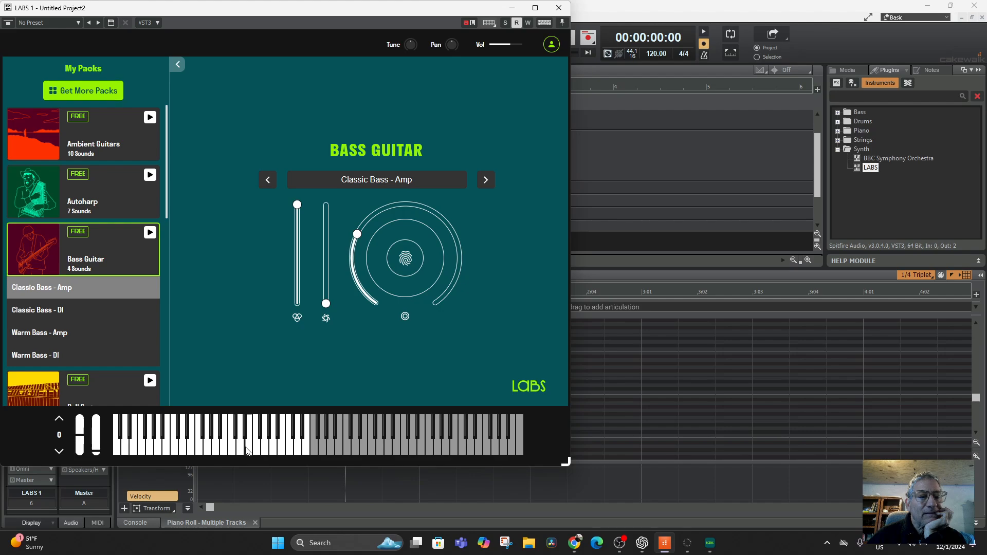
pyautogui.click(77, 334)
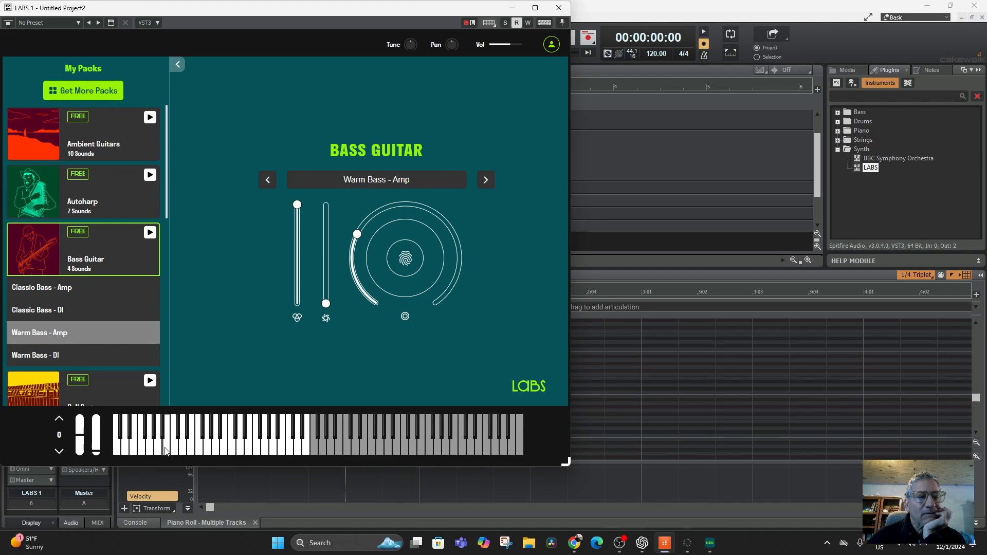
pyautogui.click(56, 363)
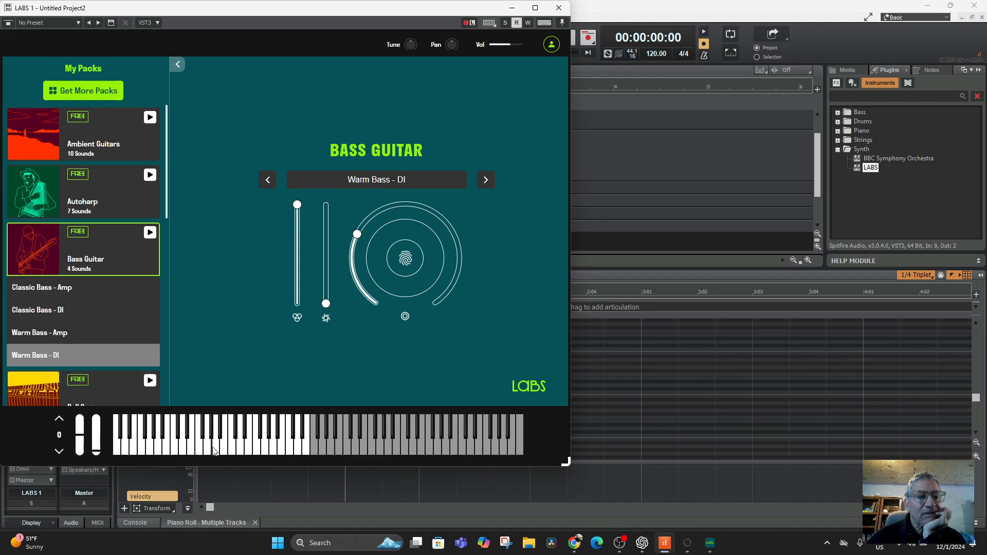
pyautogui.click(174, 448)
pyautogui.click(144, 447)
# Step: Audition the Classic Bass - DI sound, load Warm Bass - Amp instead, and minimize the LABS plugin window
pyautogui.click(54, 311)
pyautogui.click(160, 453)
pyautogui.click(224, 445)
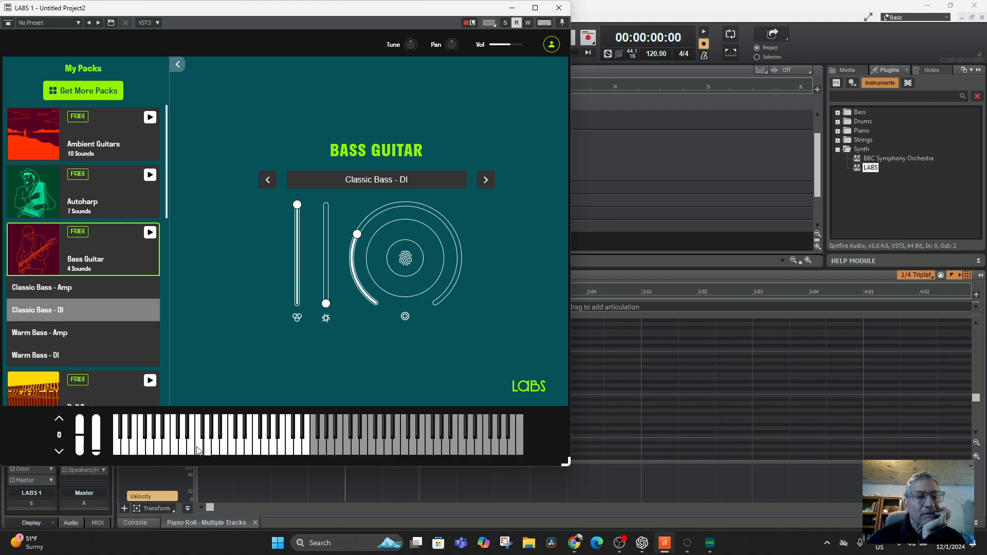
pyautogui.click(160, 450)
pyautogui.click(199, 446)
pyautogui.click(233, 447)
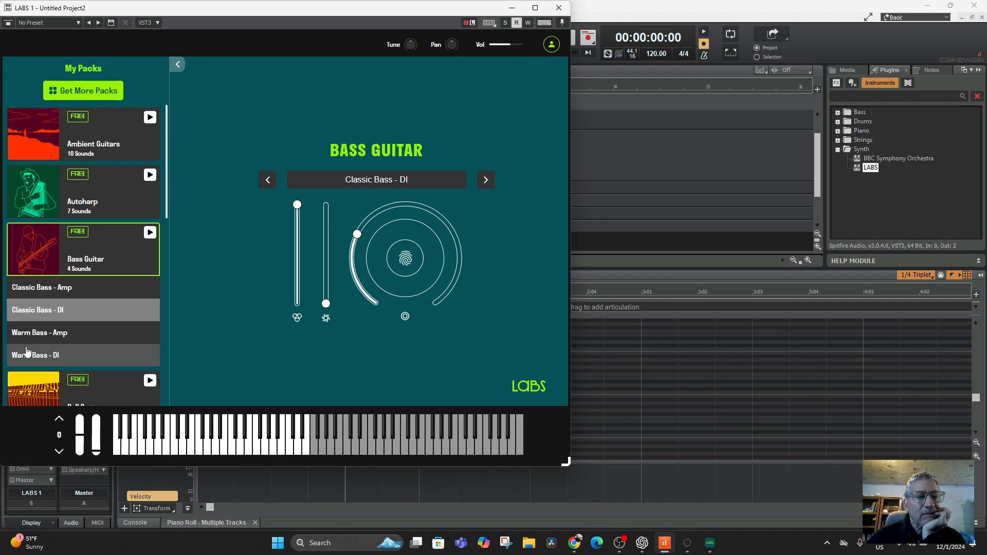
pyautogui.click(40, 334)
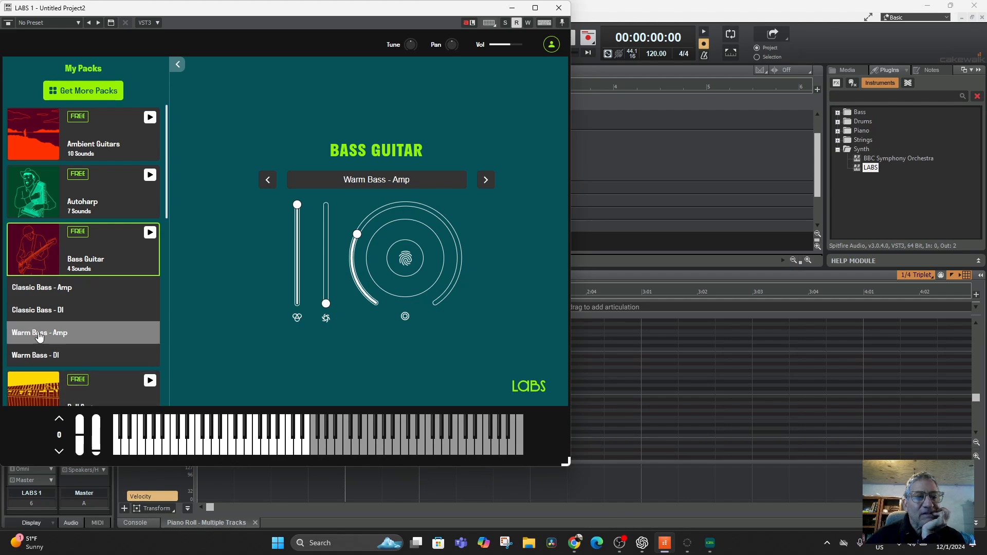
pyautogui.click(512, 8)
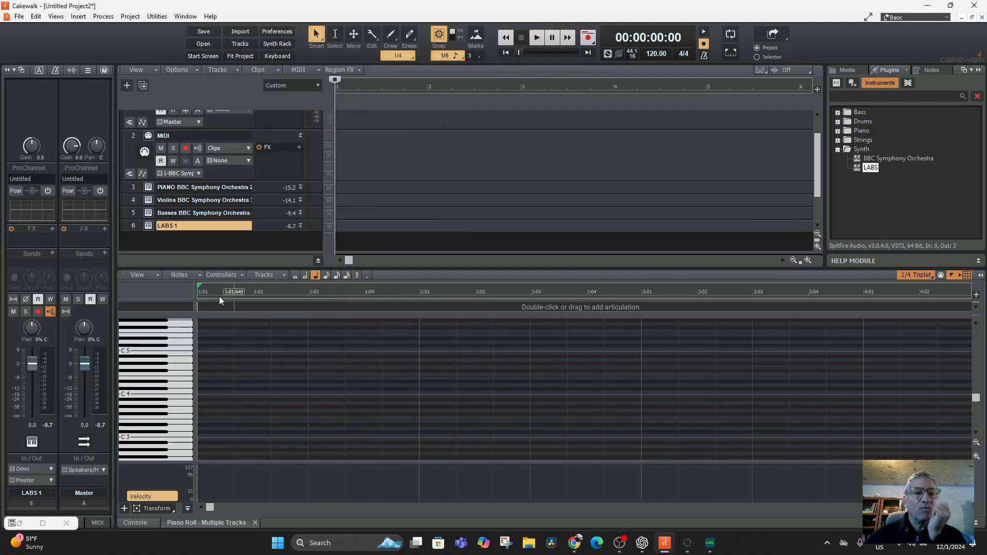
# Step: Rename the LABS track 6 as Warm Bass Labs
pyautogui.doubleClick(159, 226)
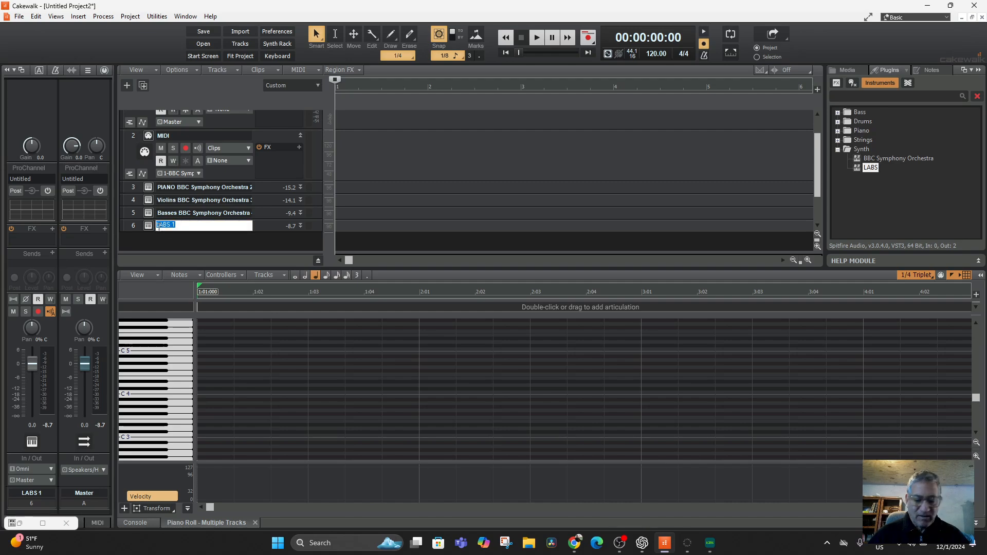
pyautogui.write('Warm Bass Labs')
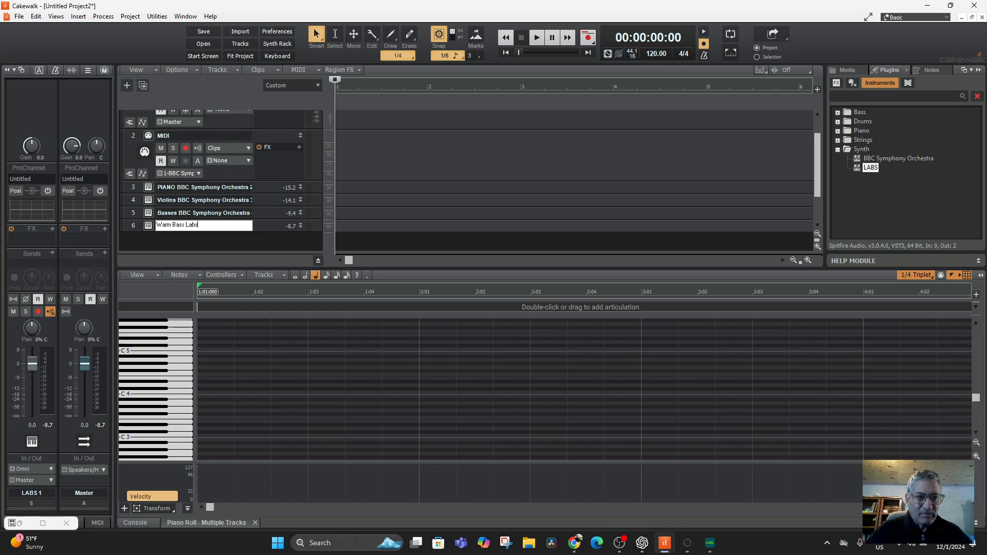
pyautogui.press('Return')
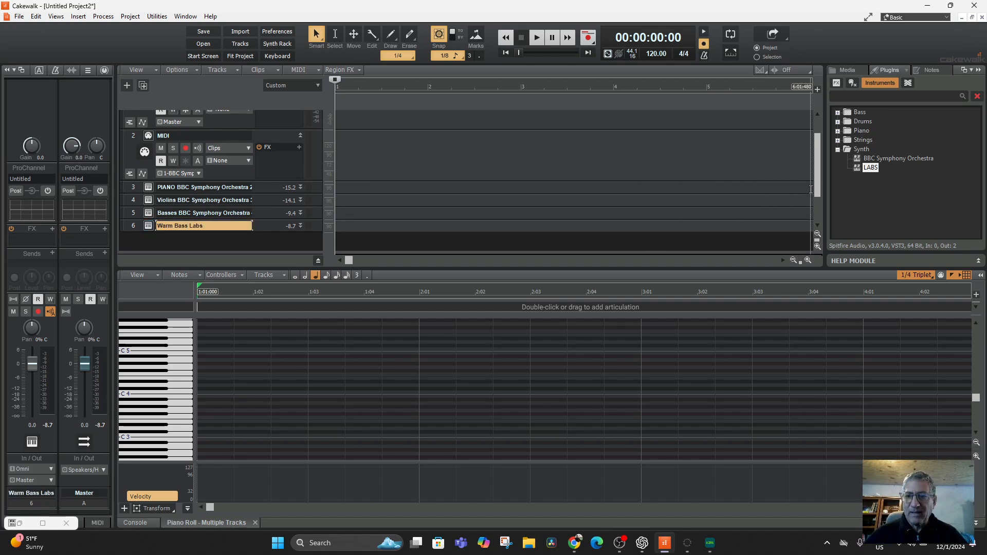
# Step: Insert a second LABS instance as a Simple Instrument Track below the Warm Bass Labs track
pyautogui.moveTo(858, 169); pyautogui.dragTo(168, 210)
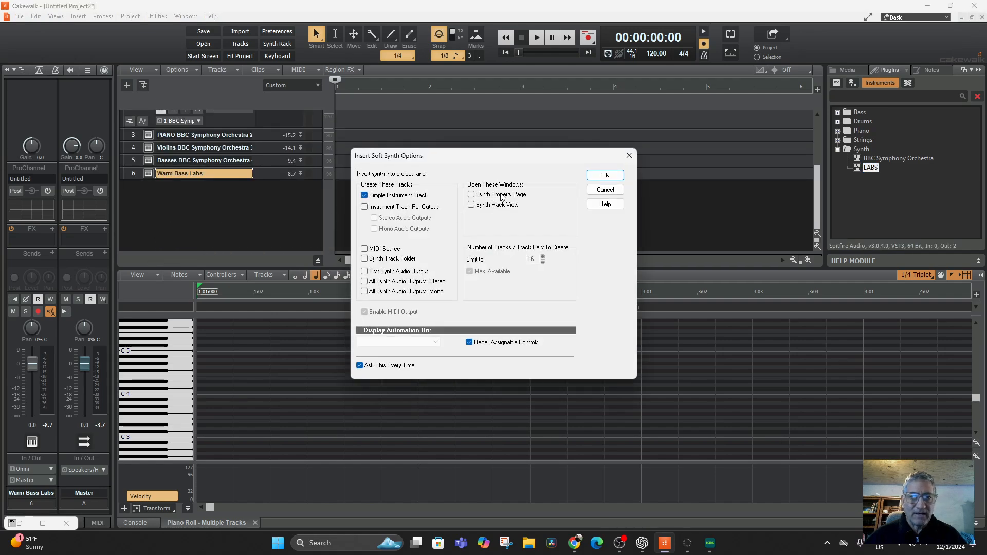
pyautogui.click(605, 175)
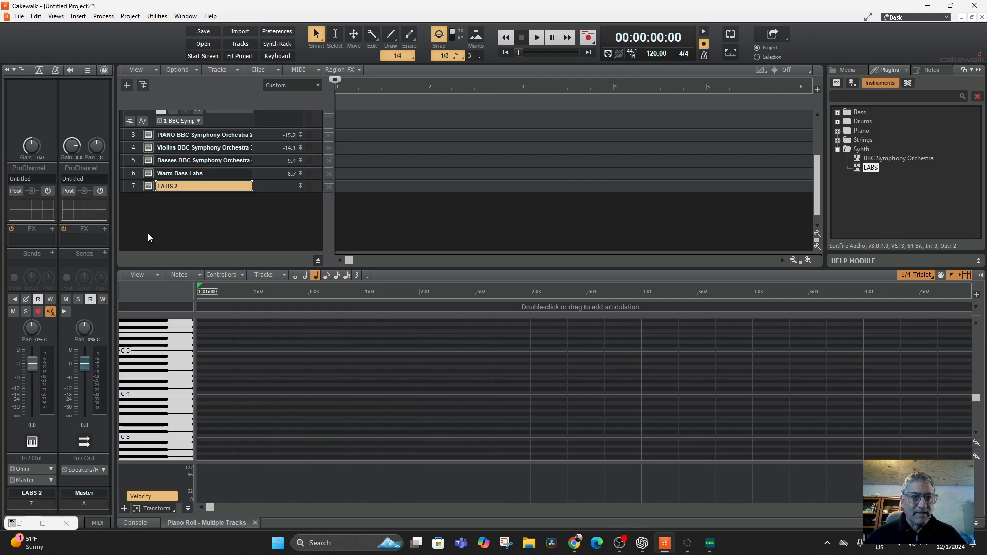
# Step: Open the LABS plugin of track 7 and try the Sustain Oohs and The Choir sounds from the Micah's Choir pack
pyautogui.click(148, 186)
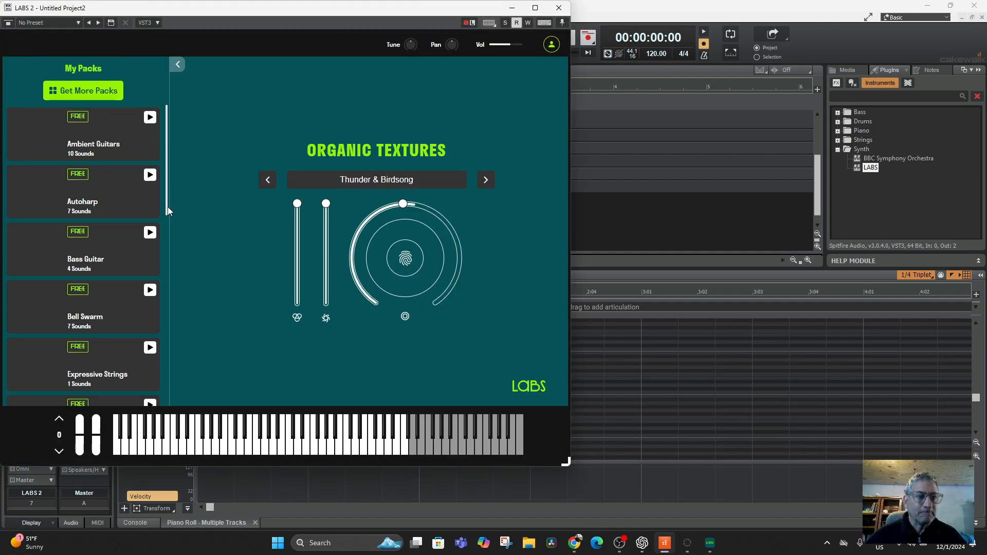
pyautogui.scroll(-5, 102, 141)
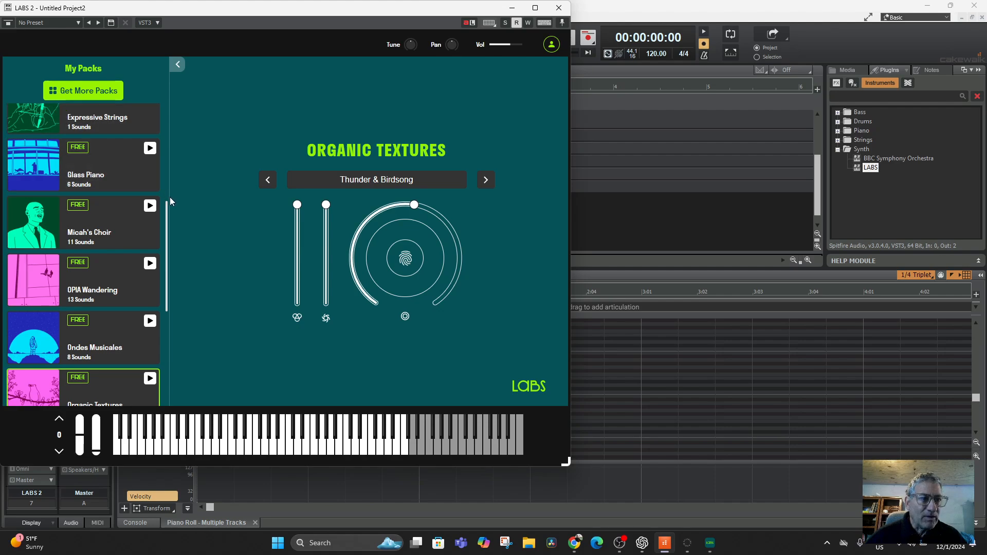
pyautogui.click(84, 228)
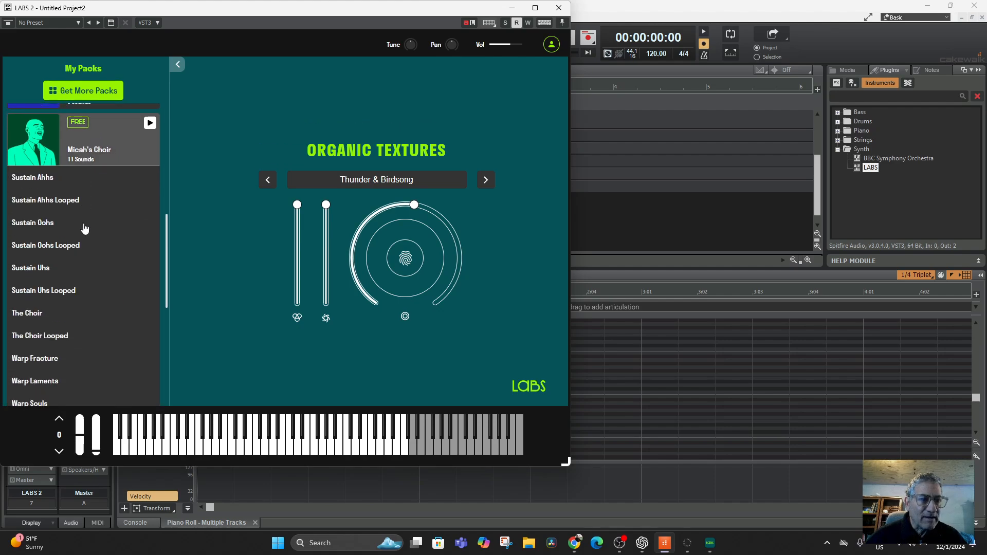
pyautogui.click(51, 218)
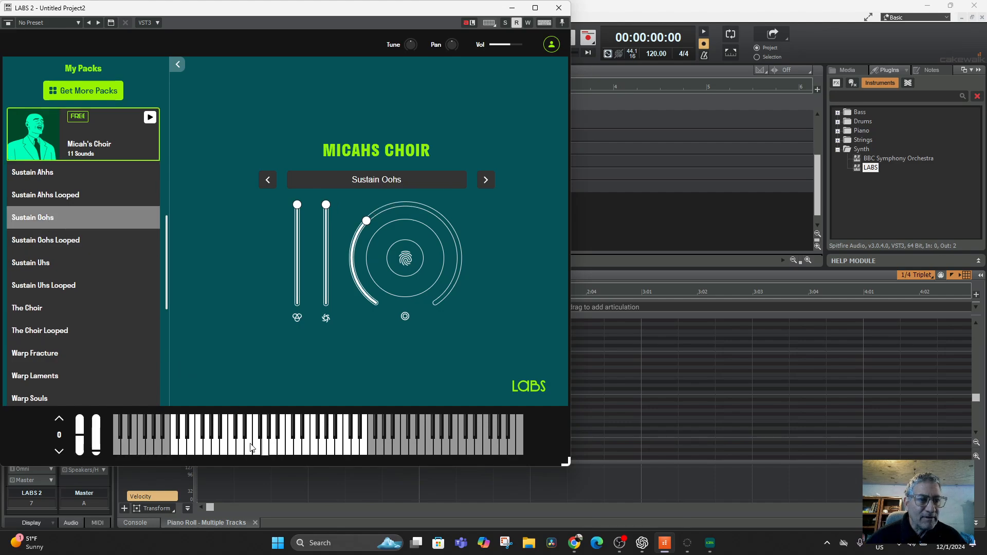
pyautogui.click(232, 446)
pyautogui.click(64, 307)
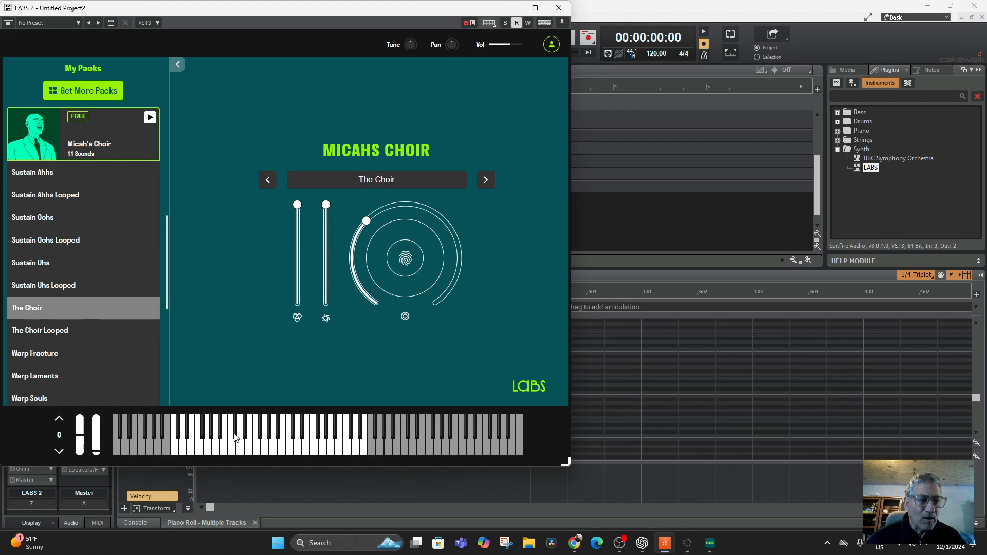
pyautogui.click(281, 445)
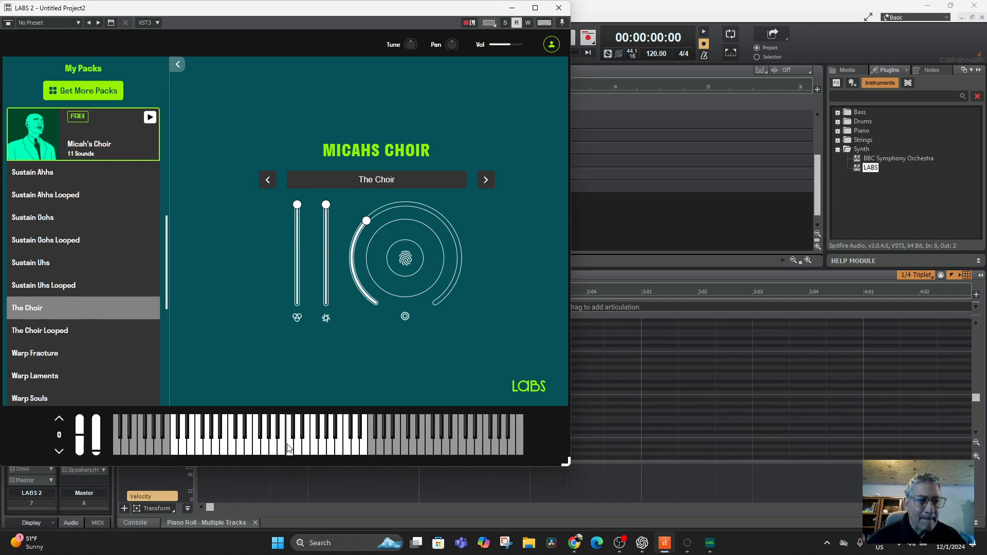
# Step: Load the Warp Laments sound from Micah's Choir, audition it, and minimize the LABS plugin window
pyautogui.click(44, 371)
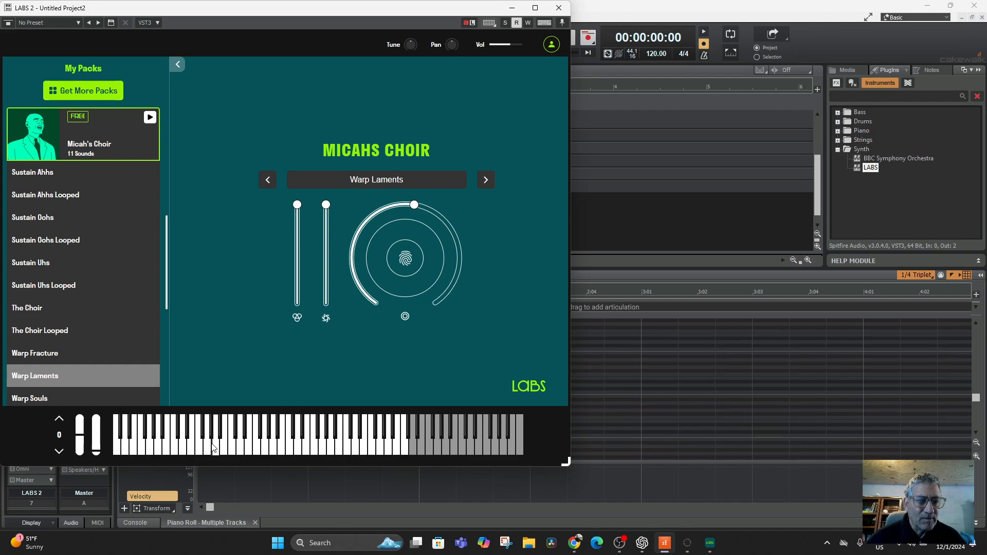
pyautogui.click(314, 450)
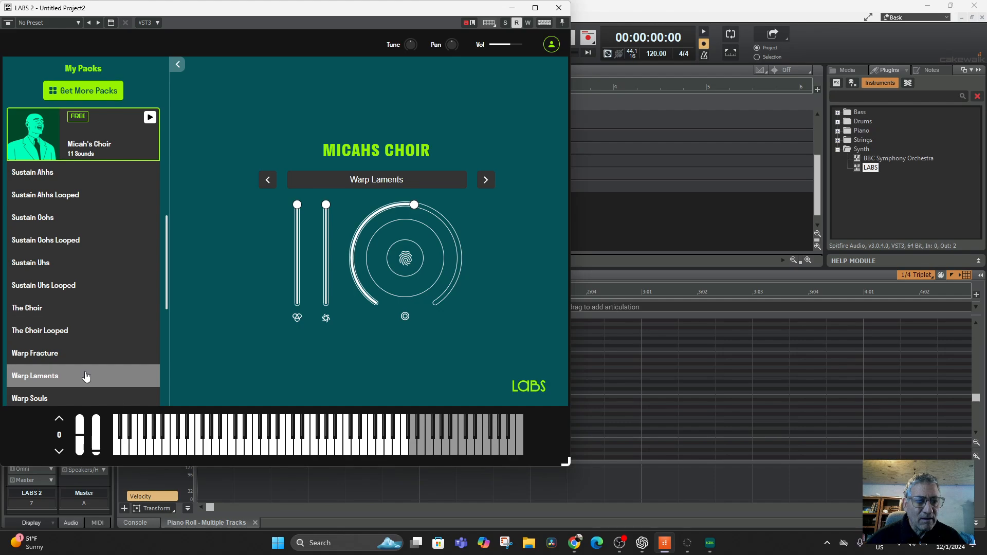
pyautogui.scroll(-2, 85, 377)
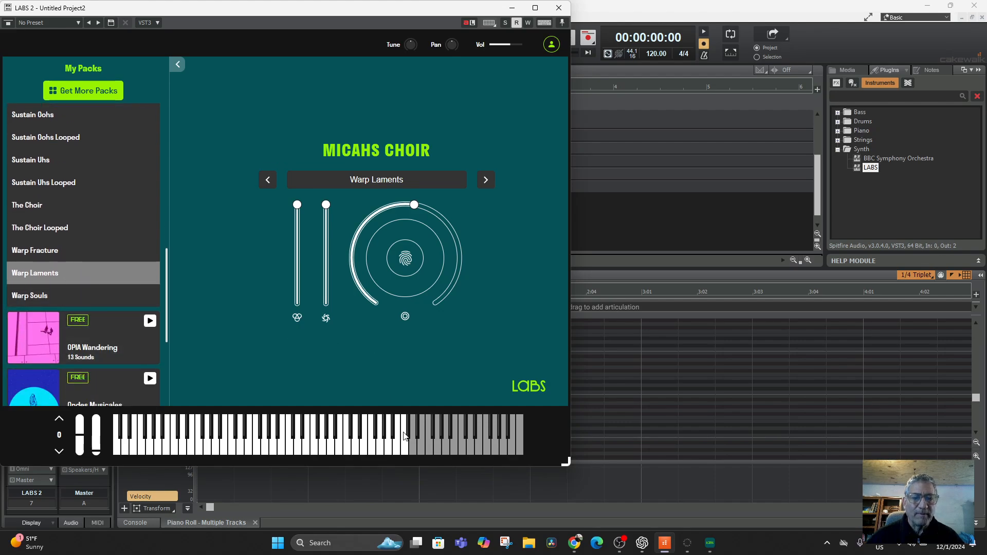
pyautogui.click(512, 7)
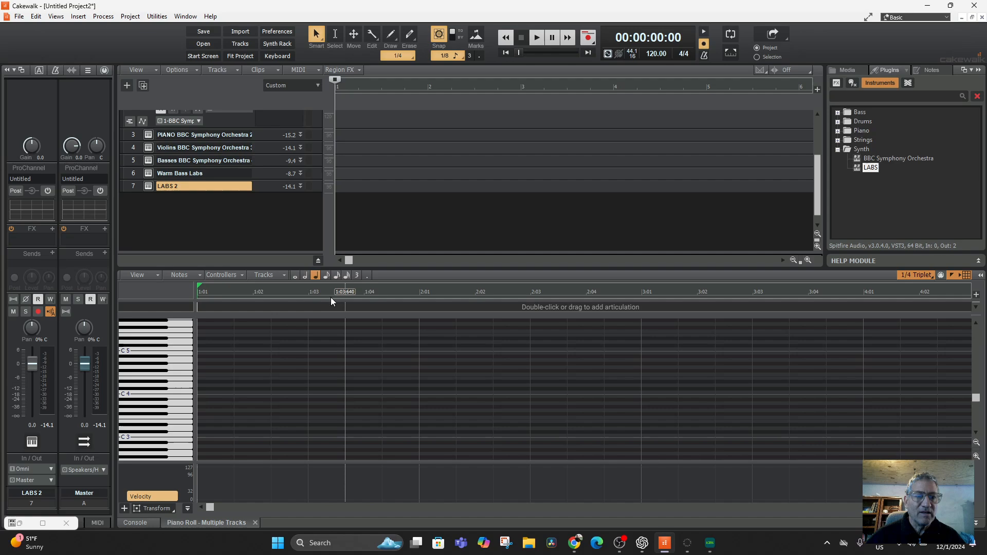
# Step: Rename track 7 as Warp Laments Choir LABS 2
pyautogui.doubleClick(160, 185)
pyautogui.doubleClick(160, 187)
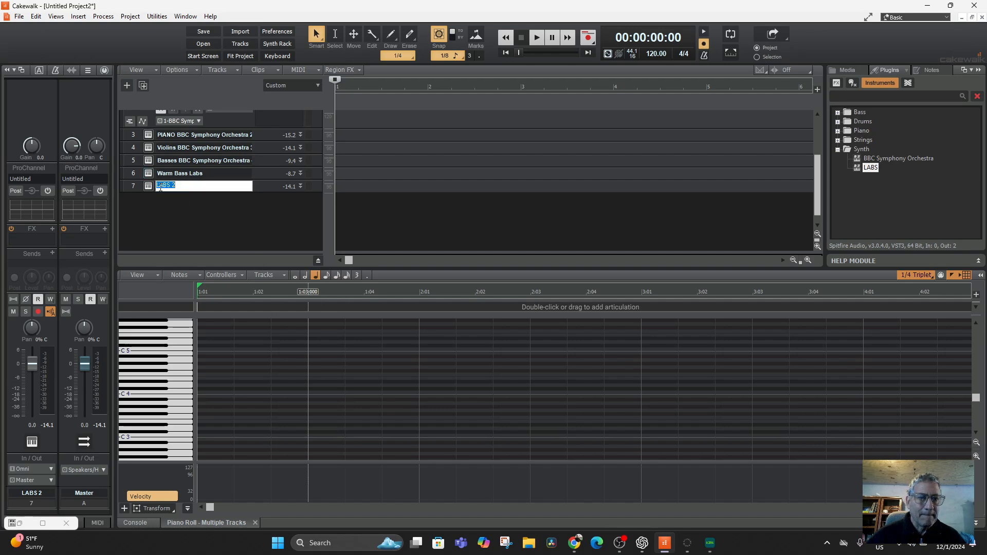
pyautogui.click(157, 186)
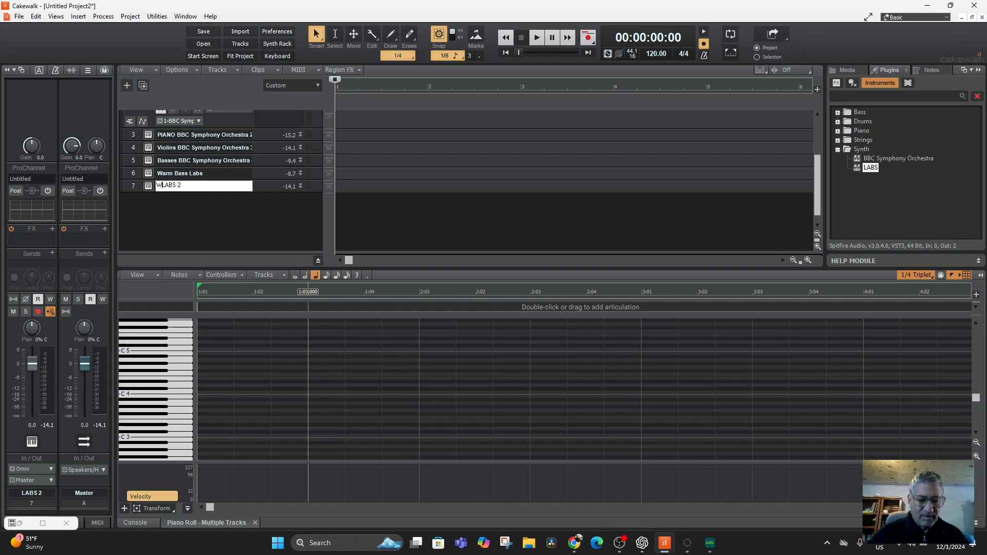
pyautogui.write('Warp Lamen')
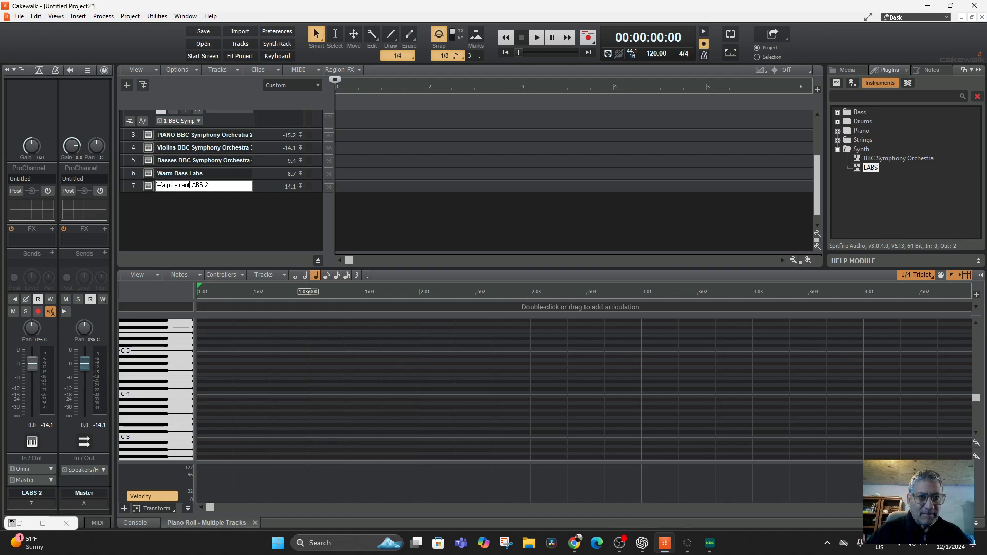
pyautogui.write('ts Choir')
pyautogui.press('Return')
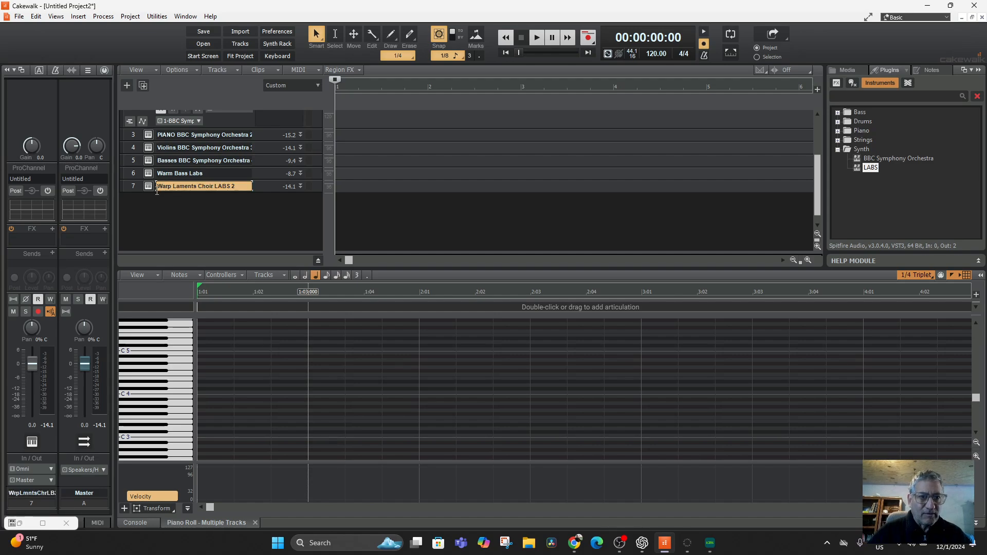
# Step: Audition notes on the Warp Laments Choir track and the Warm Bass Labs track using the Piano Roll keyboard
pyautogui.click(159, 407)
pyautogui.click(164, 374)
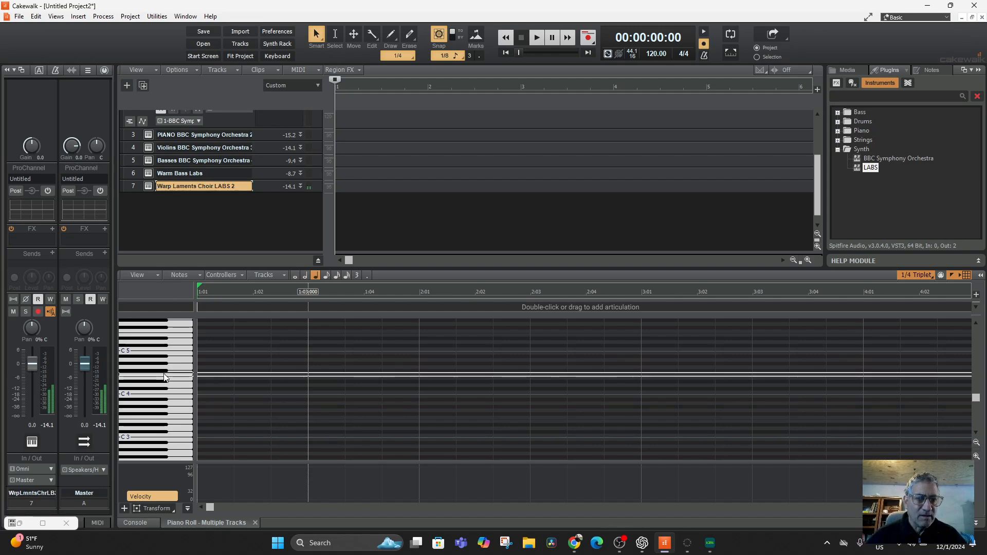
pyautogui.click(174, 354)
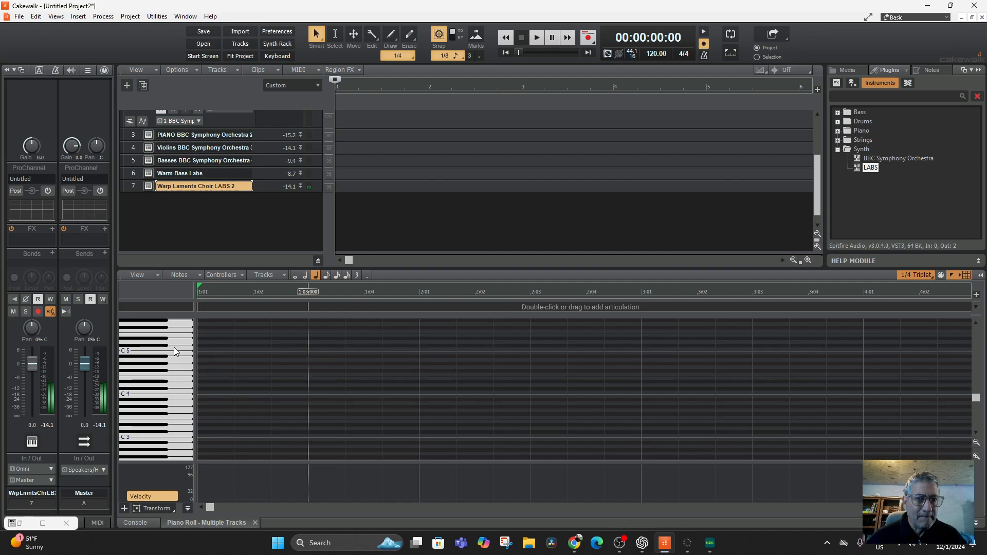
pyautogui.click(135, 174)
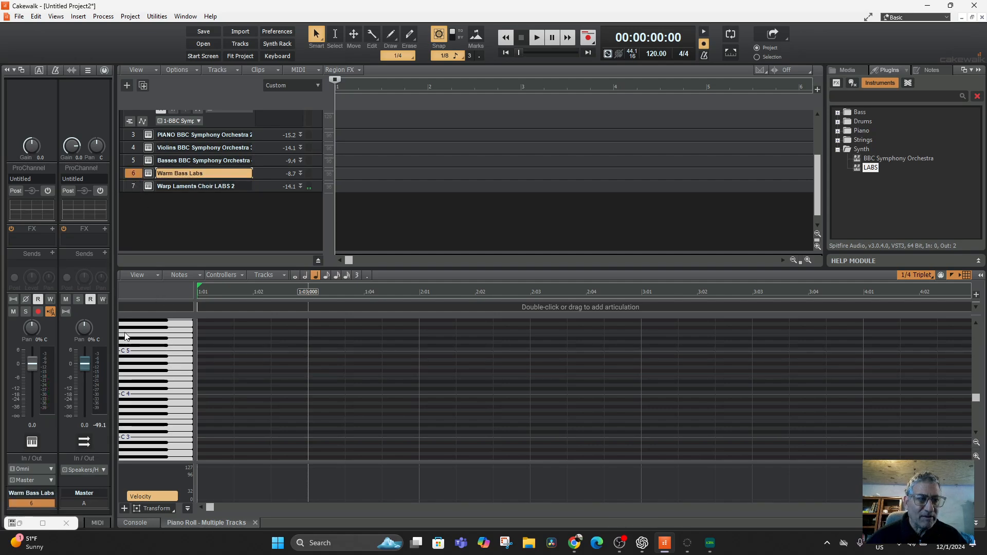
pyautogui.click(156, 441)
pyautogui.scroll(-1, 156, 441)
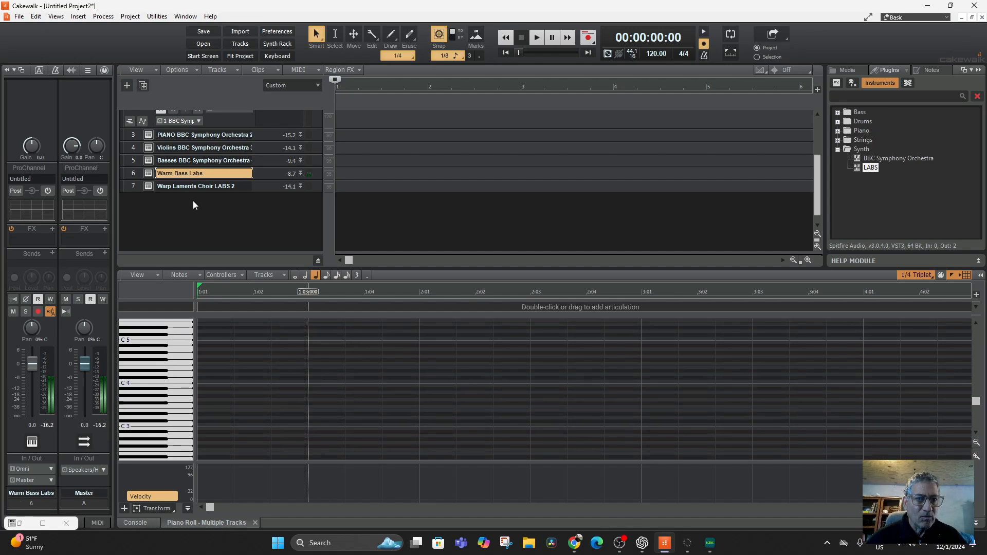
# Step: Audition notes on the BBC Symphony Orchestra Basses and Violins tracks using the Piano Roll keyboard
pyautogui.click(132, 160)
pyautogui.click(177, 425)
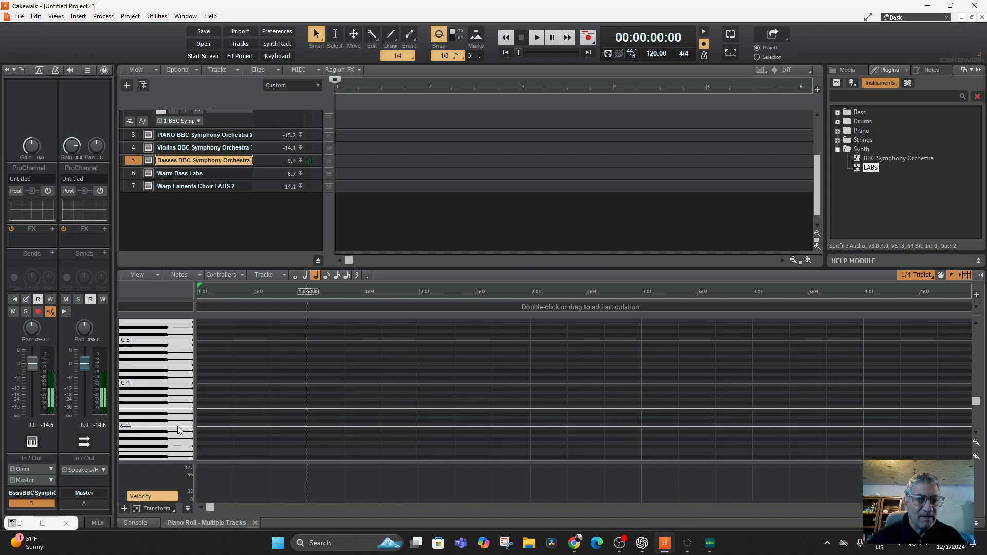
pyautogui.click(133, 148)
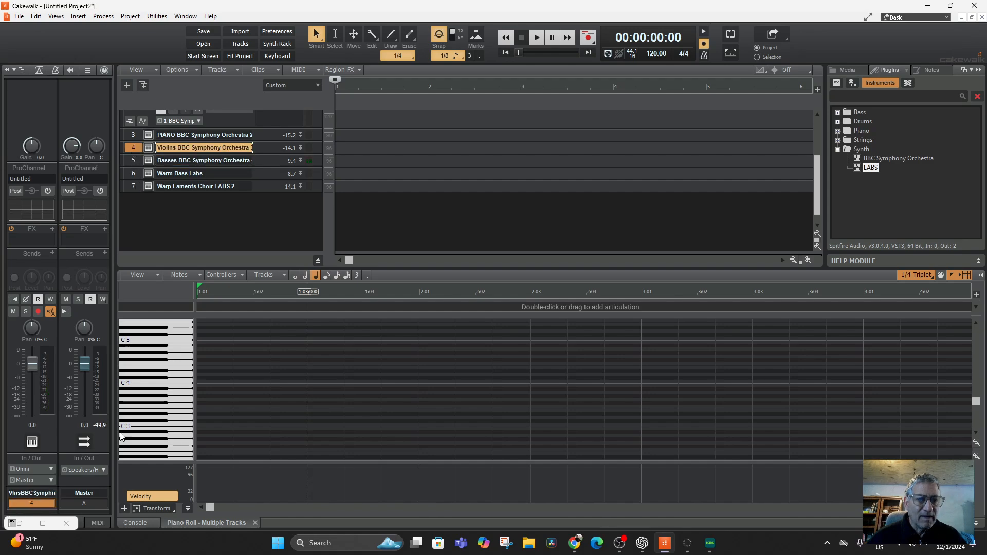
pyautogui.click(171, 345)
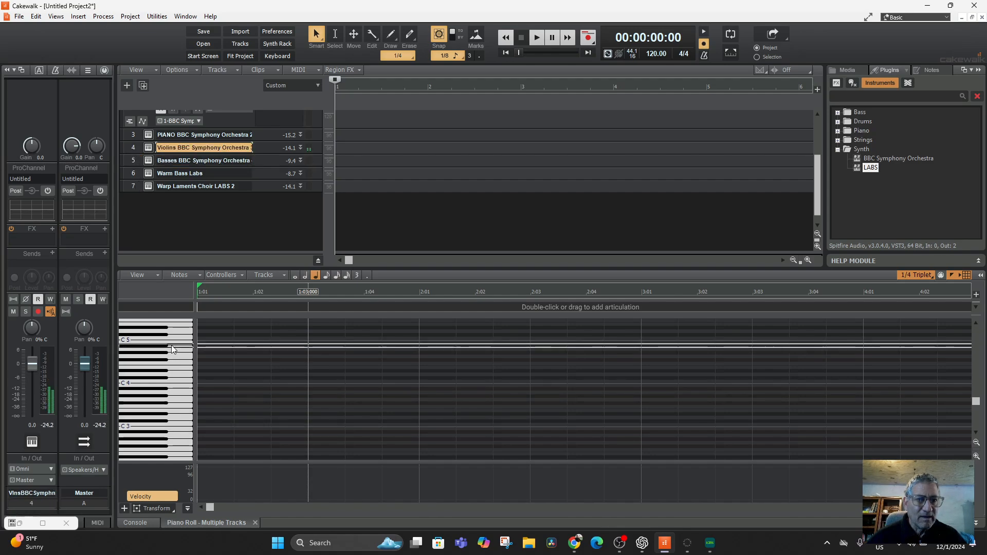
pyautogui.scroll(3, 170, 346)
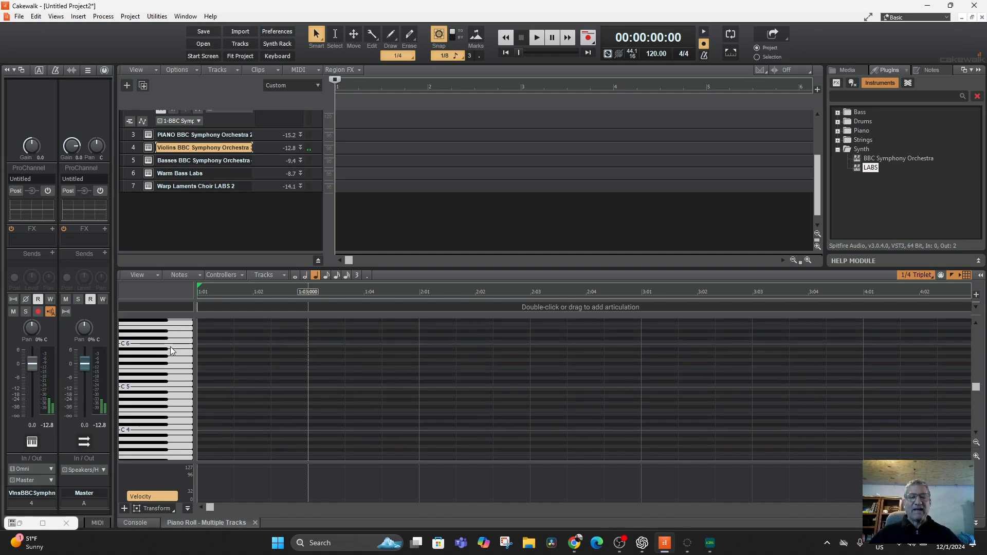
pyautogui.scroll(3, 262, 221)
pyautogui.scroll(-2, 265, 221)
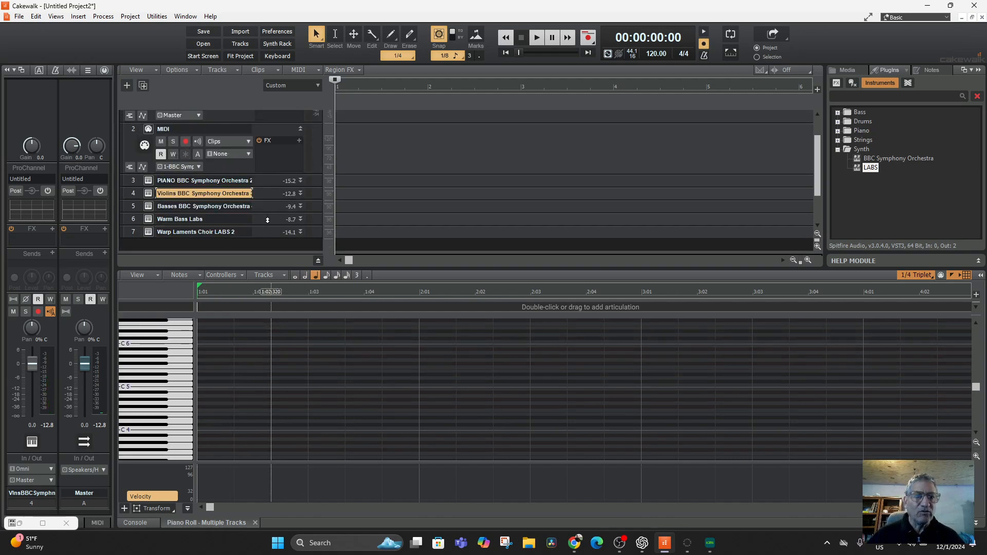
# Step: Save the project as Basic Setup for Mouse Input in the Cakewalk Projects folder, accepting the project file information notice
pyautogui.click(18, 17)
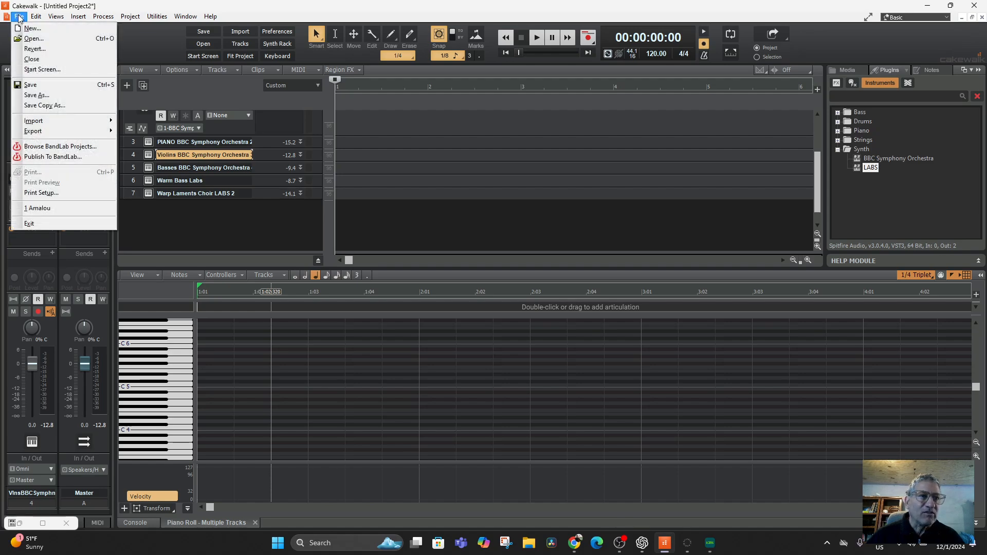
pyautogui.click(50, 96)
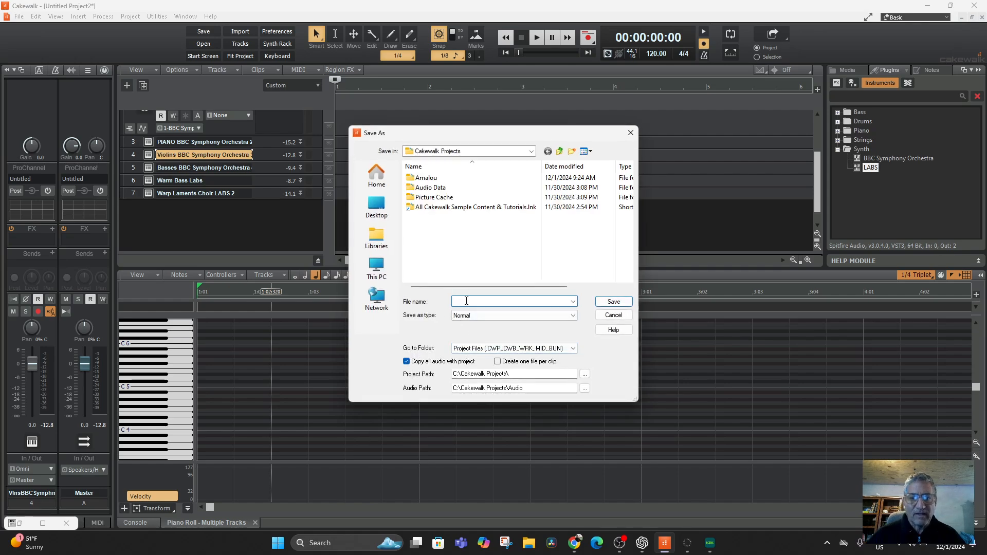
pyautogui.write('Basic ')
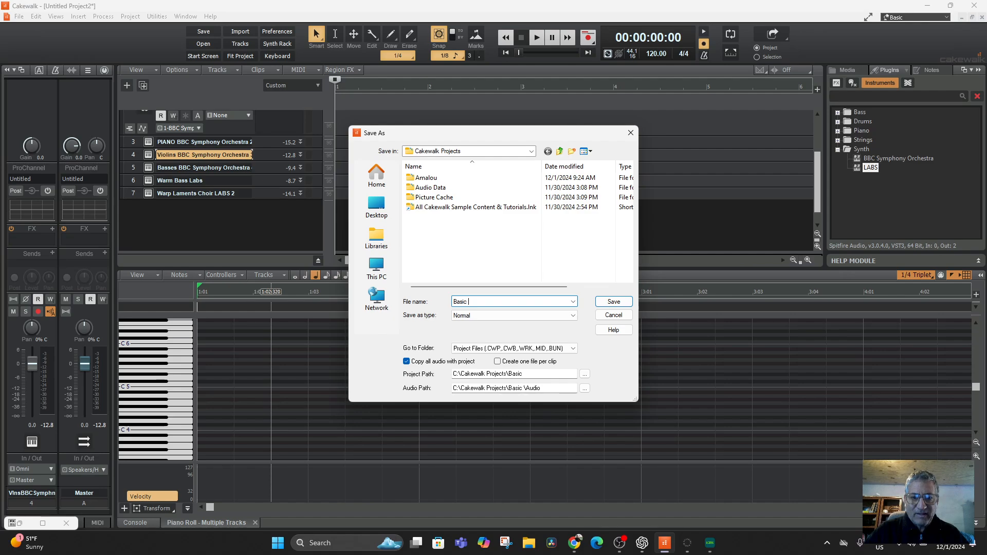
pyautogui.write('Setup for ')
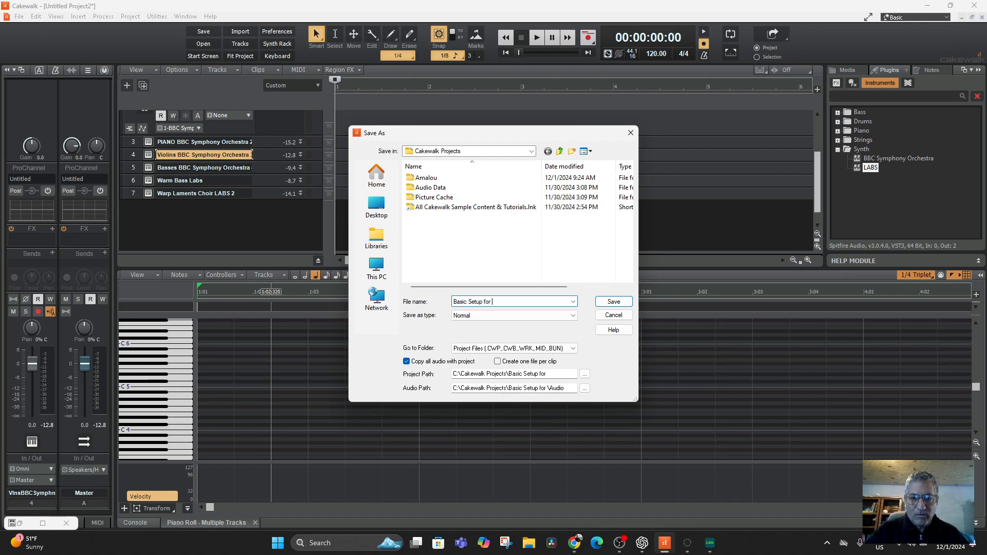
pyautogui.write('Mouse Ini')
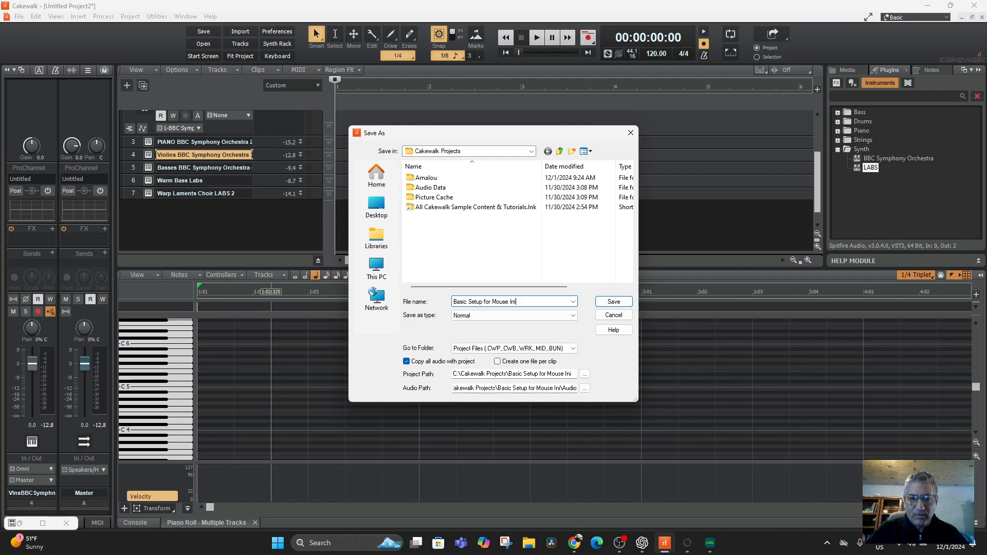
pyautogui.press('Return')
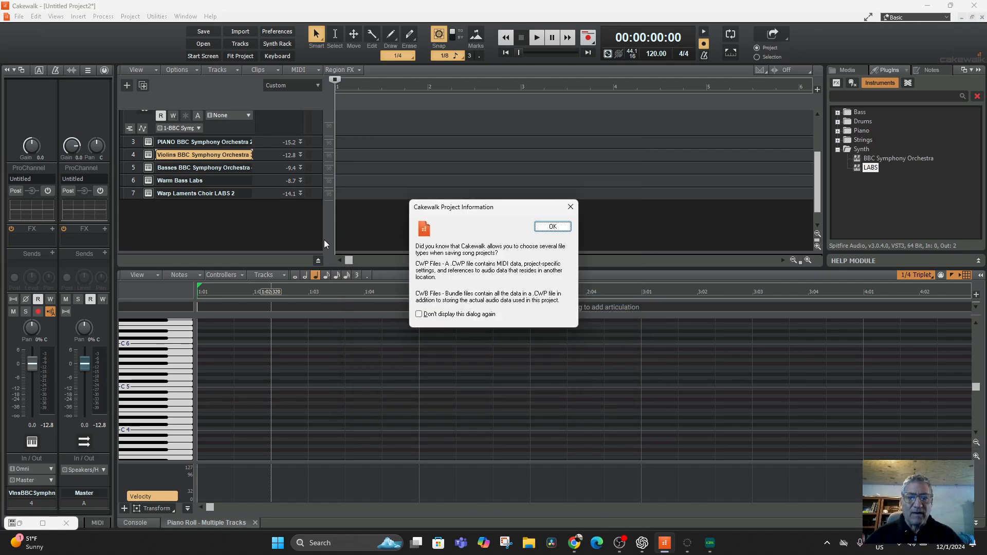
pyautogui.click(540, 228)
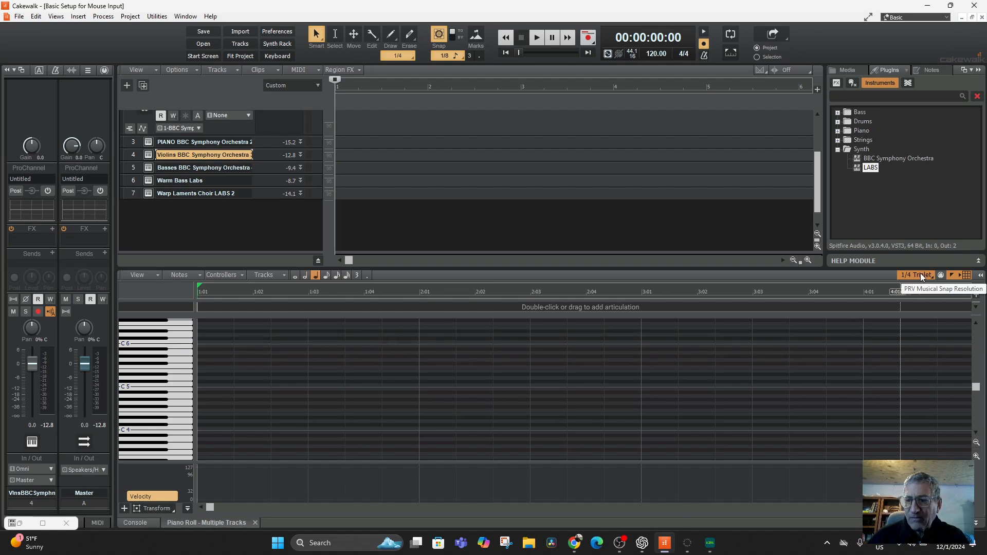
# Step: Turn off the Piano Roll's own grid snap and the global snap to grid
pyautogui.click(966, 275)
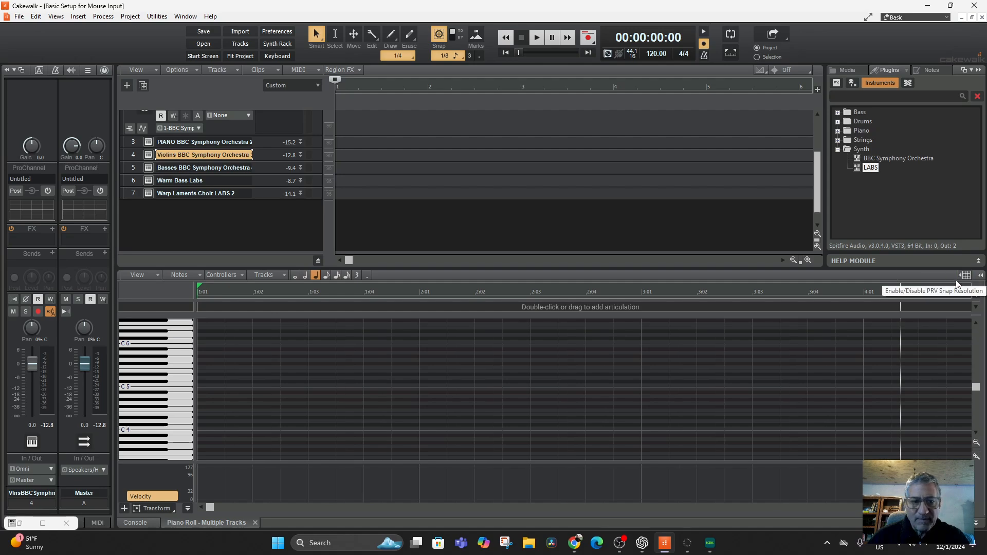
pyautogui.click(442, 34)
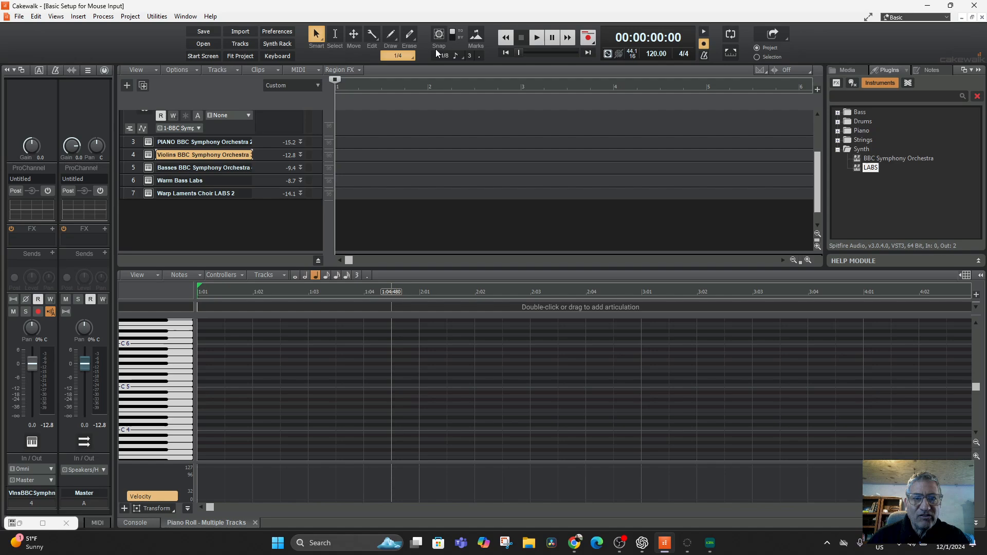
# Step: Try the whole-note draw duration and set the Draw tool's note duration to 1/2
pyautogui.click(402, 55)
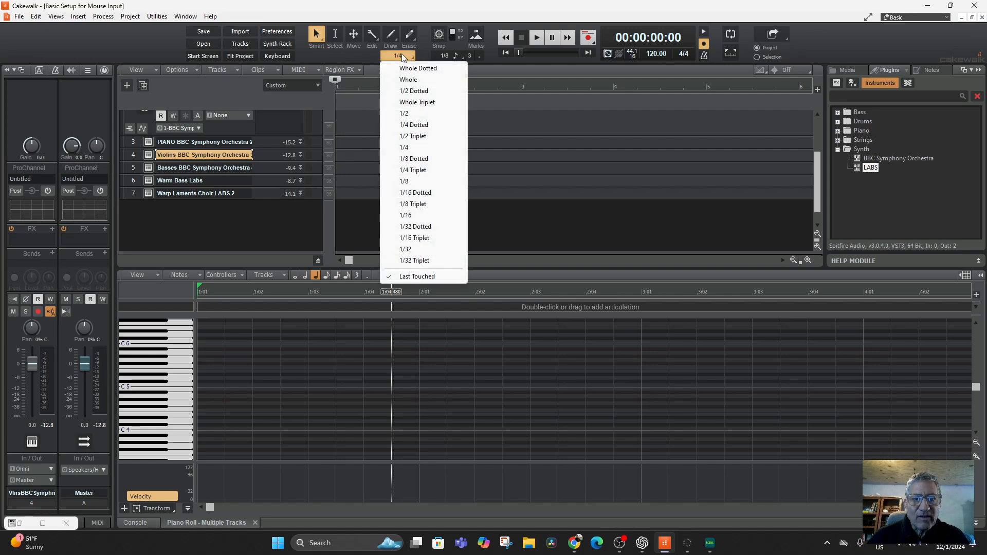
pyautogui.click(409, 78)
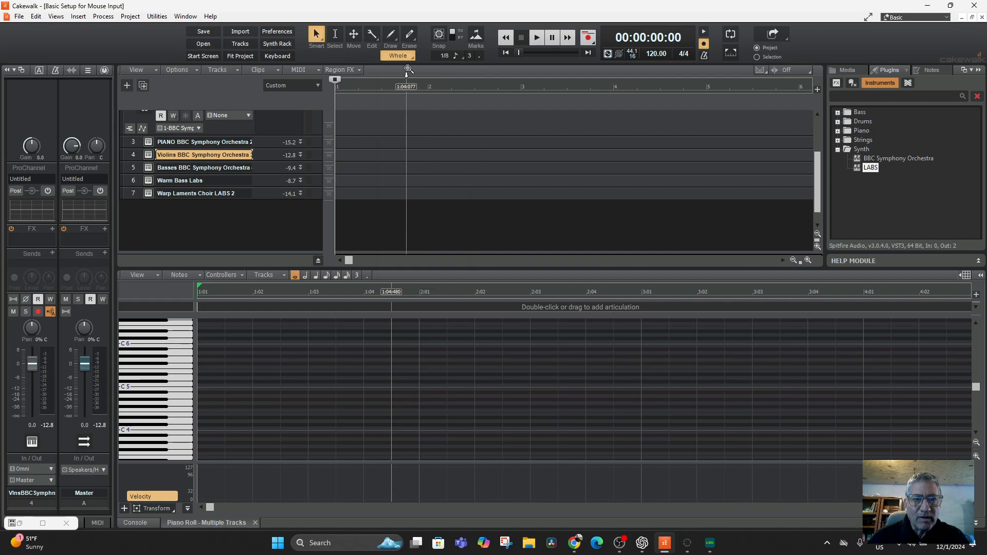
pyautogui.click(400, 55)
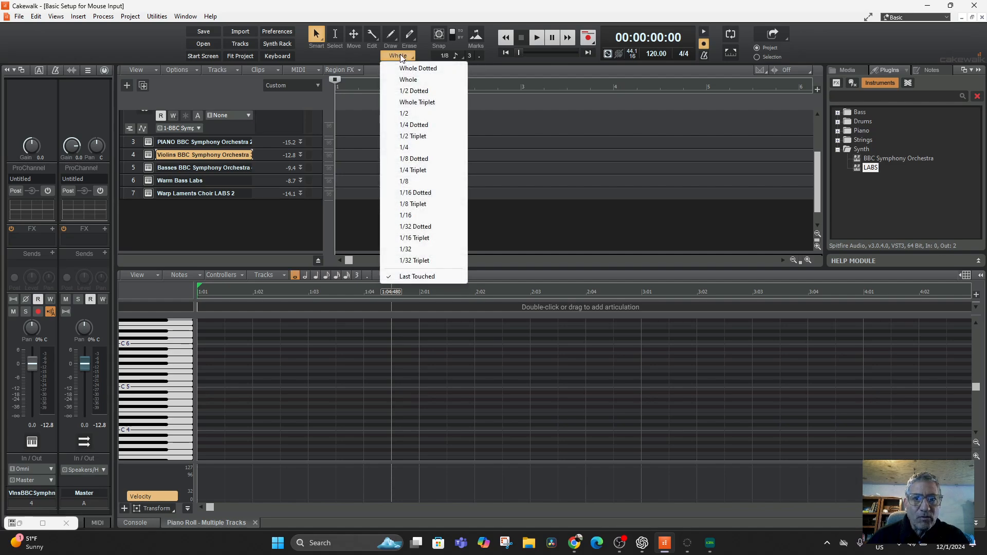
pyautogui.click(420, 114)
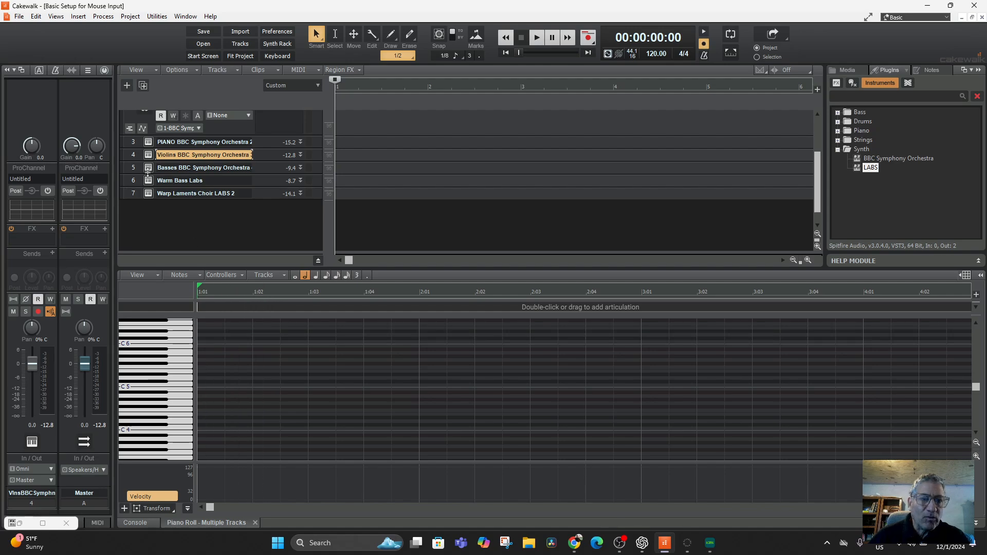
# Step: Select the Audio track, audition a note on the Piano Roll keyboard, and look over the track list
pyautogui.scroll(3, 218, 193)
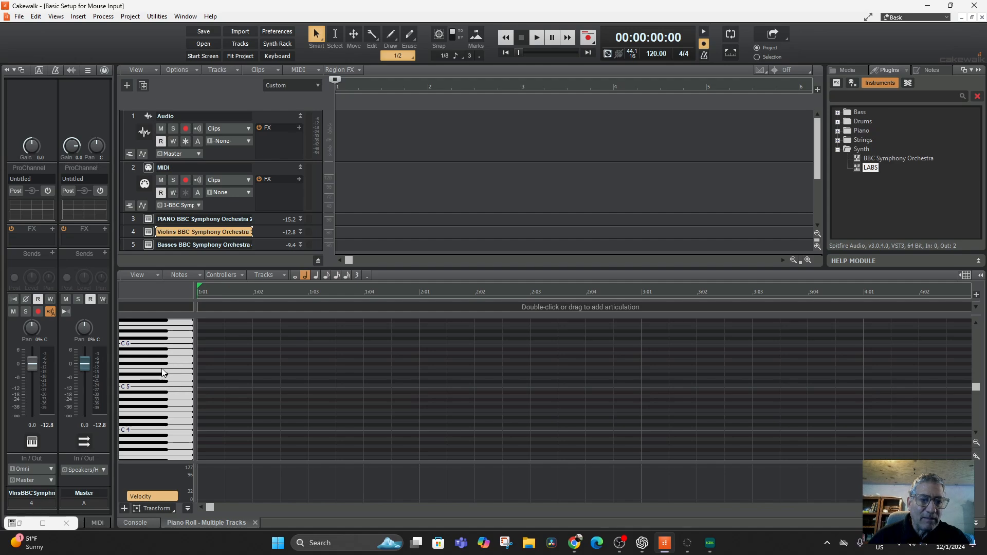
pyautogui.click(131, 137)
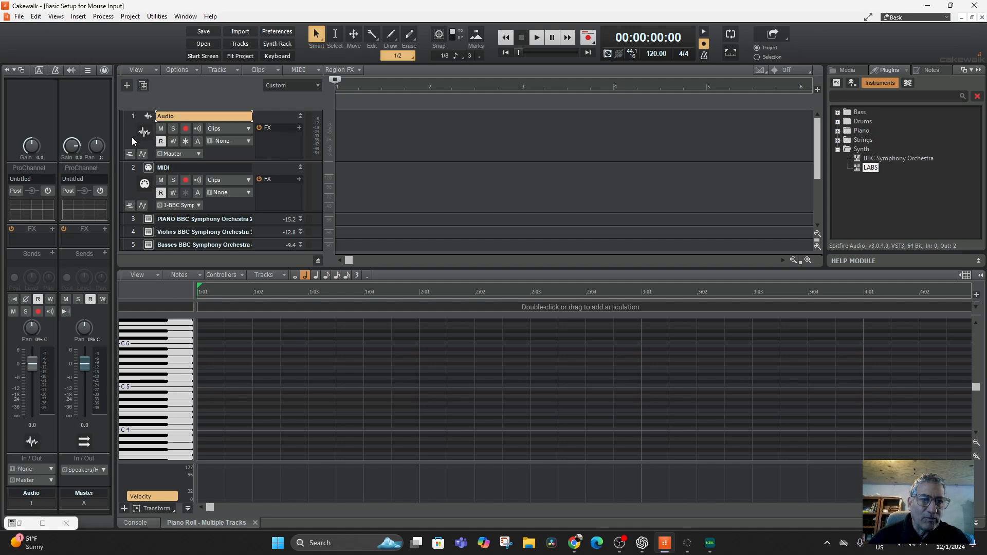
pyautogui.click(167, 363)
pyautogui.scroll(-1, 202, 374)
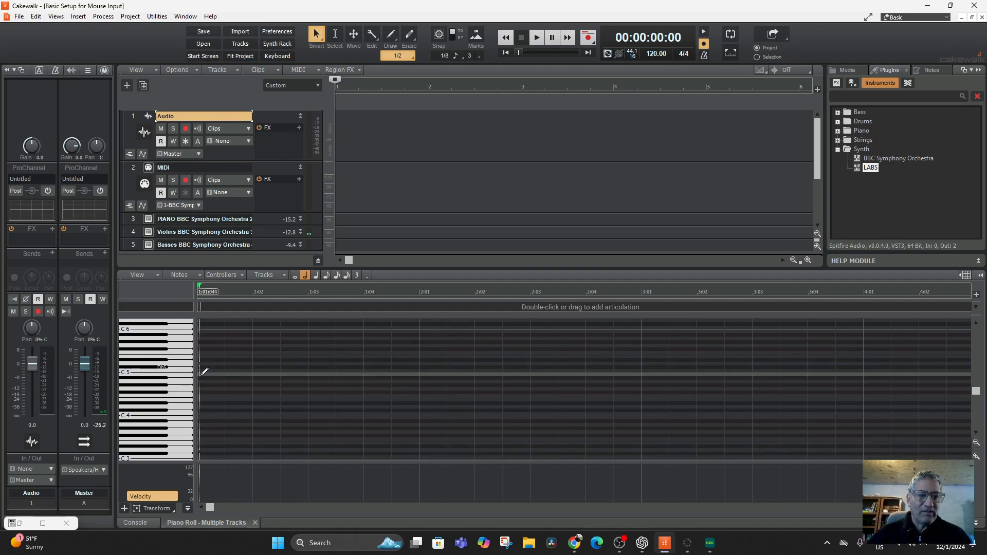
pyautogui.scroll(2, 195, 374)
pyautogui.scroll(-3, 264, 168)
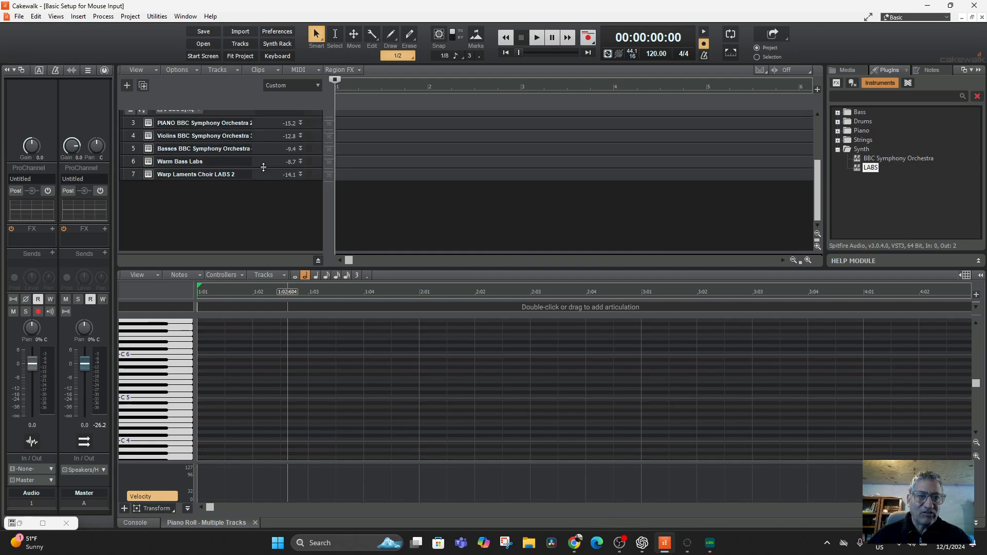
pyautogui.scroll(2, 159, 190)
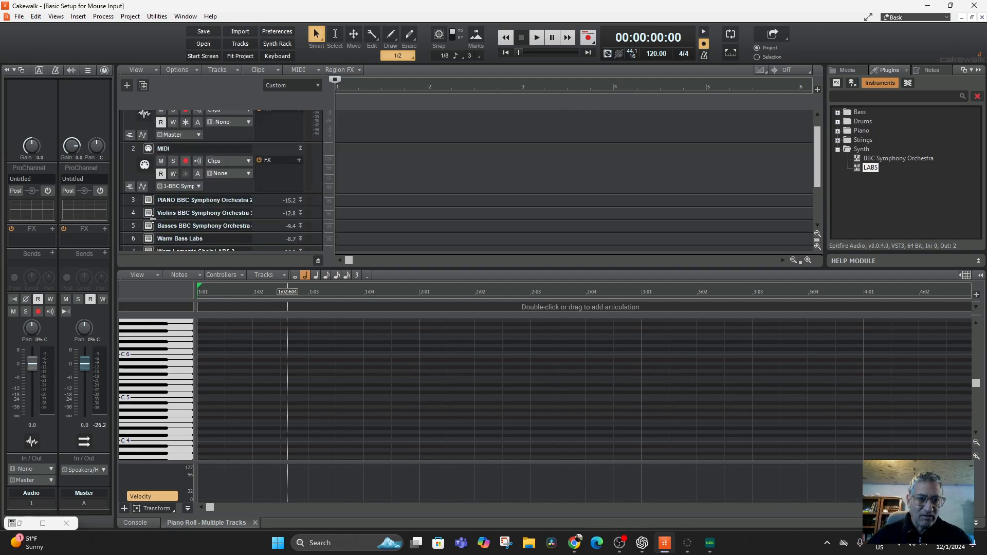
pyautogui.scroll(-1, 170, 221)
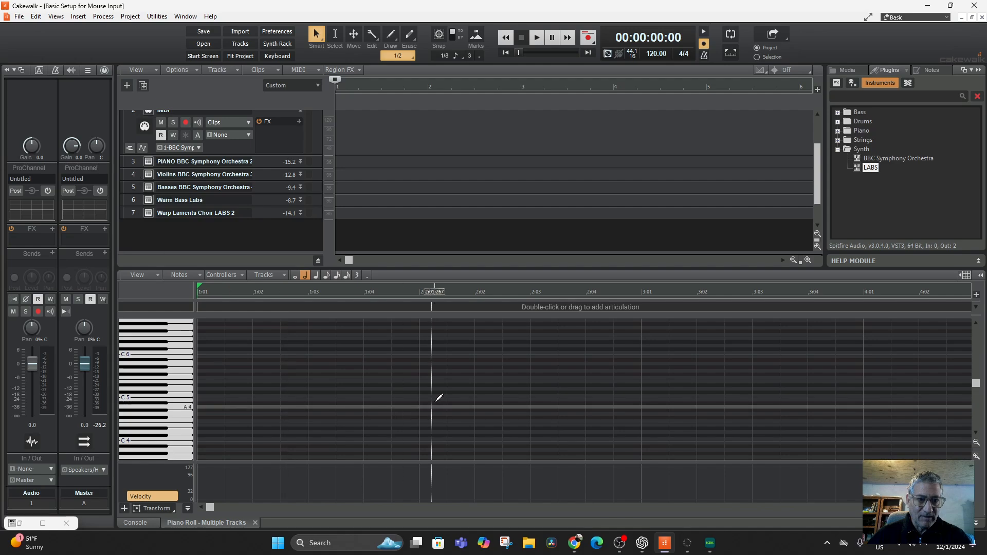
# Step: Bring up the Piano Roll View and expand its track pane
pyautogui.click(55, 17)
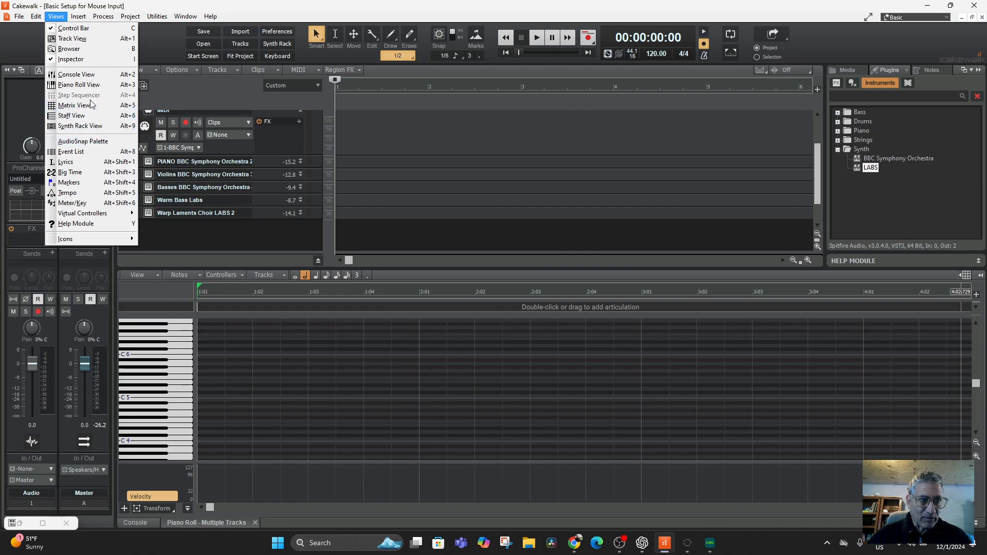
pyautogui.click(78, 84)
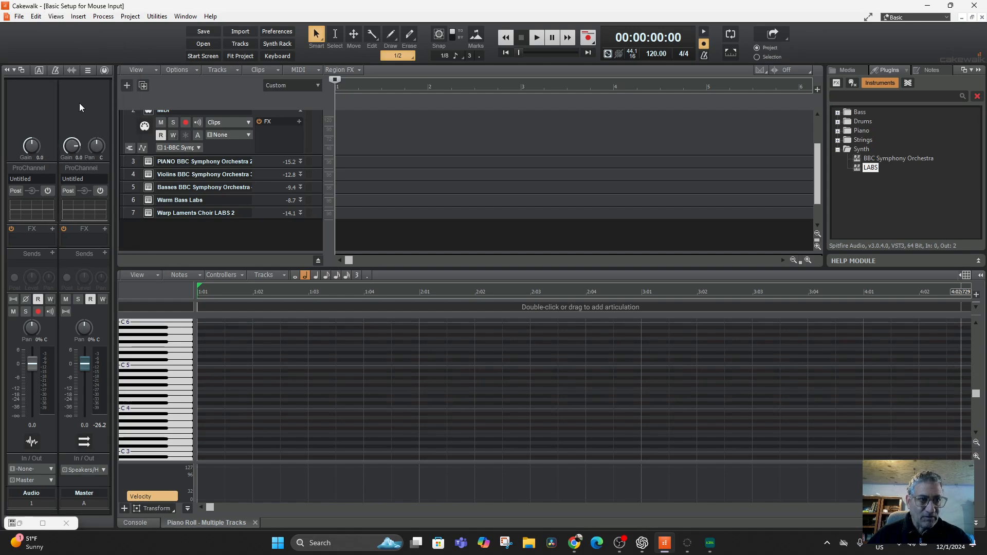
pyautogui.click(56, 16)
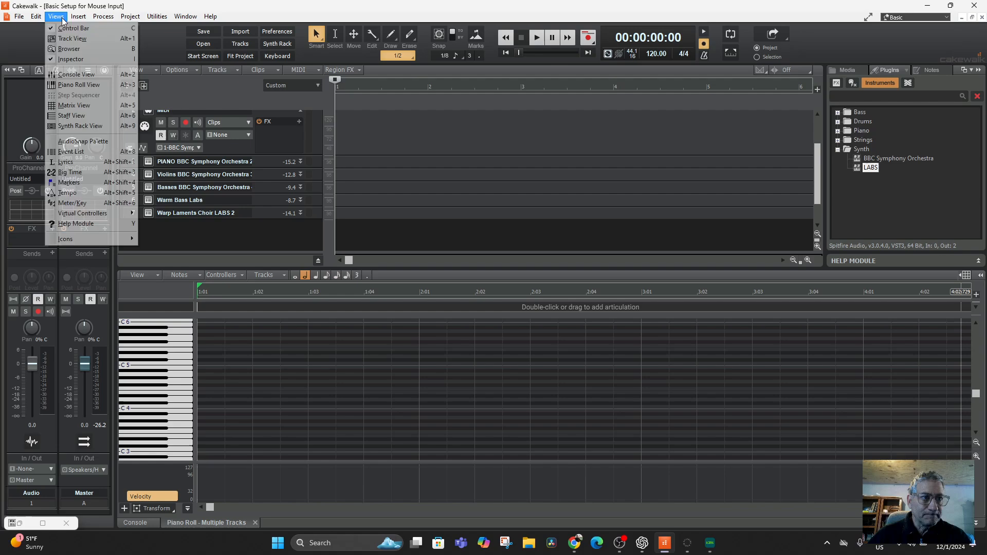
pyautogui.click(88, 85)
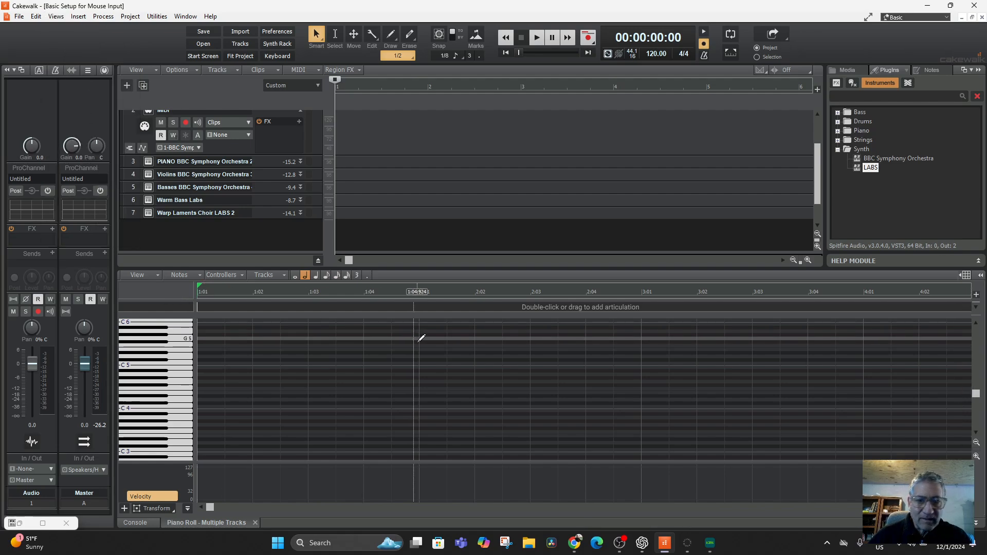
pyautogui.click(980, 275)
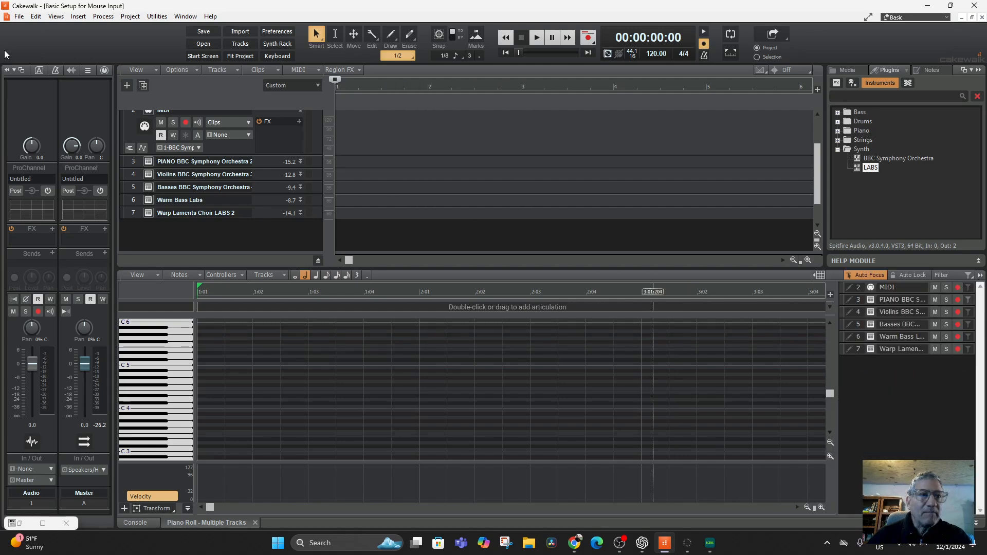
# Step: Show the Console View and arm the Audio track for recording
pyautogui.click(55, 16)
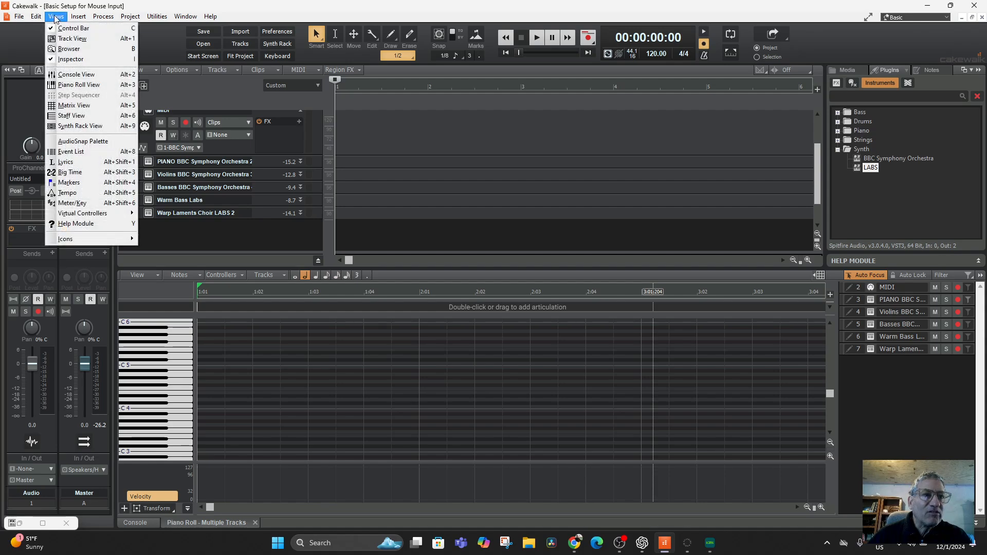
pyautogui.click(82, 75)
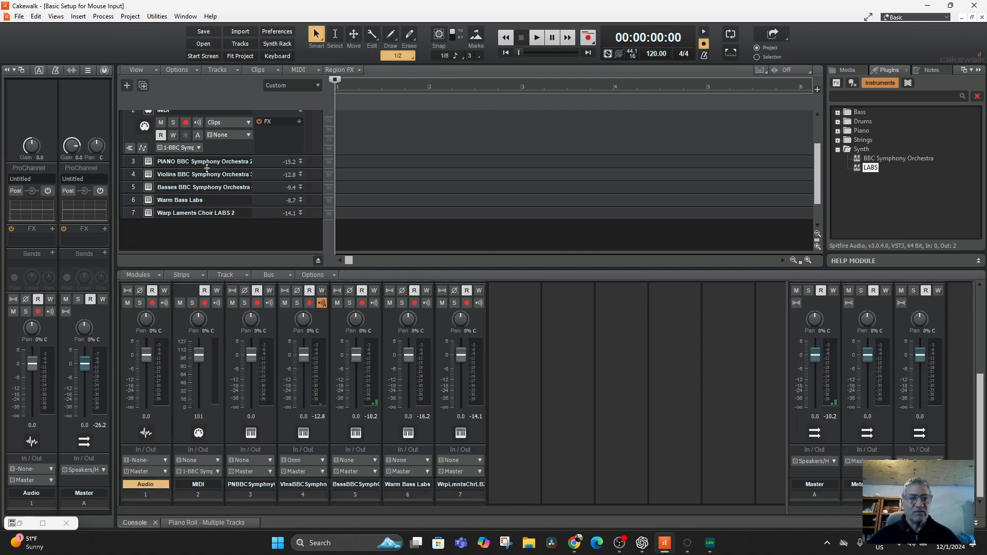
pyautogui.scroll(3, 190, 141)
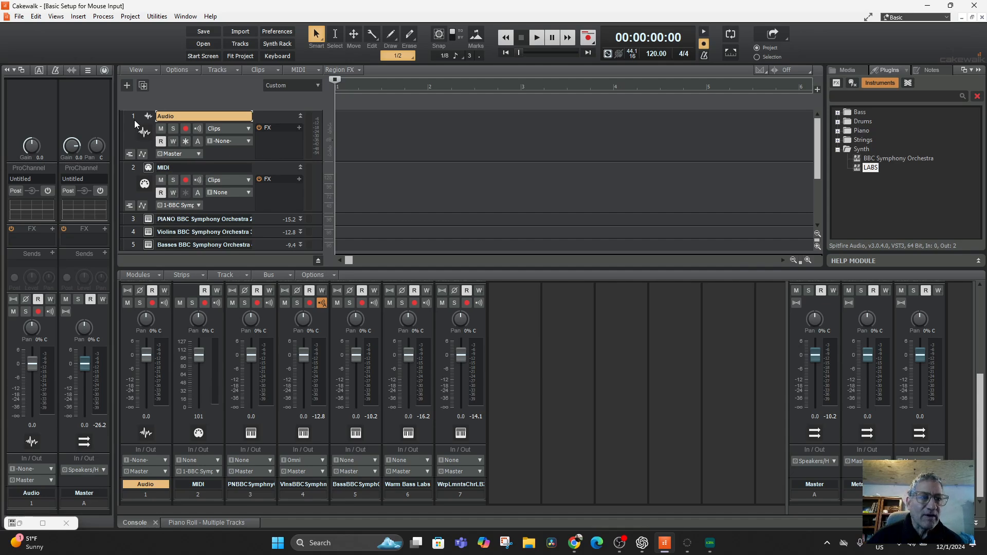
pyautogui.click(185, 128)
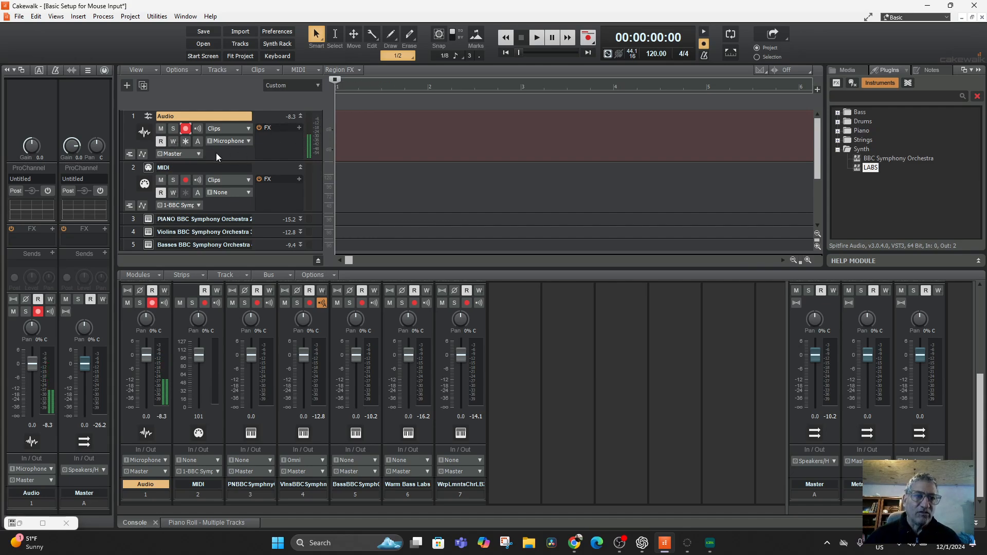
# Step: Record about five seconds of microphone audio onto the Audio track and play the clip back
pyautogui.click(587, 37)
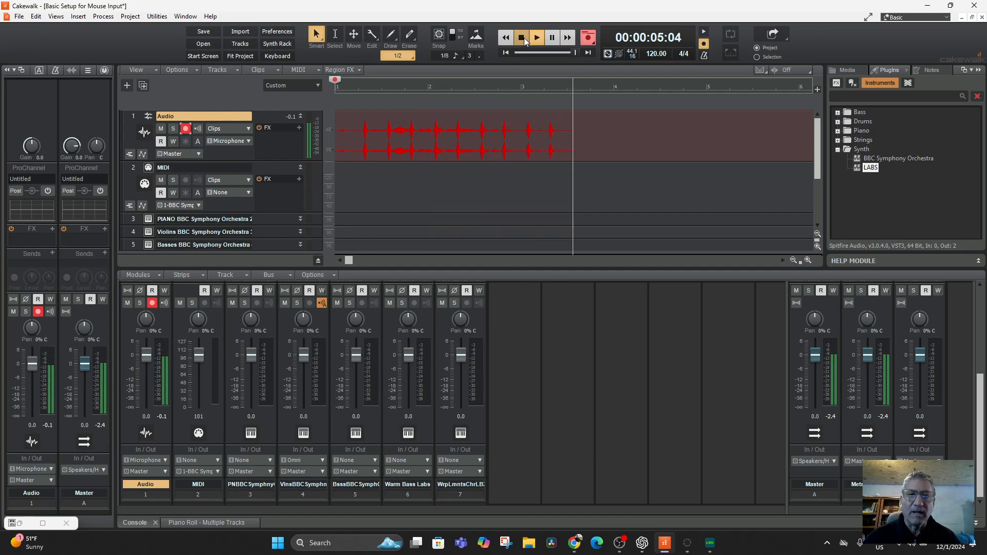
pyautogui.click(523, 40)
pyautogui.hotkey('alt', 'space')
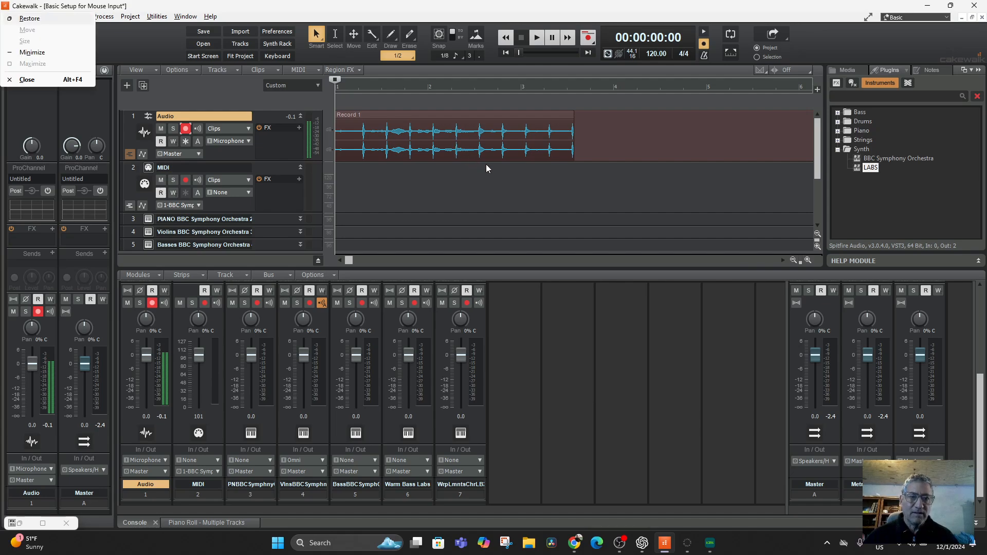
pyautogui.press('Escape')
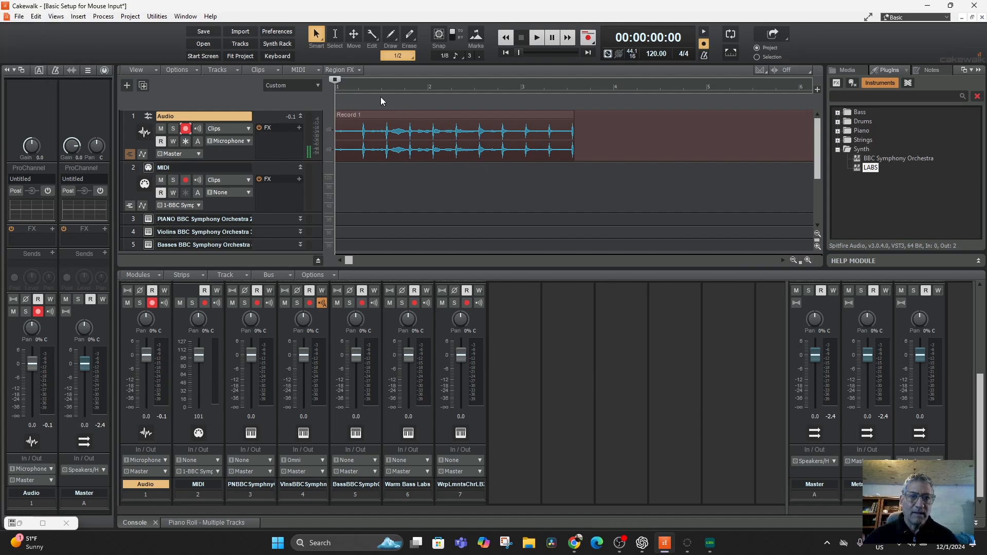
pyautogui.press('space')
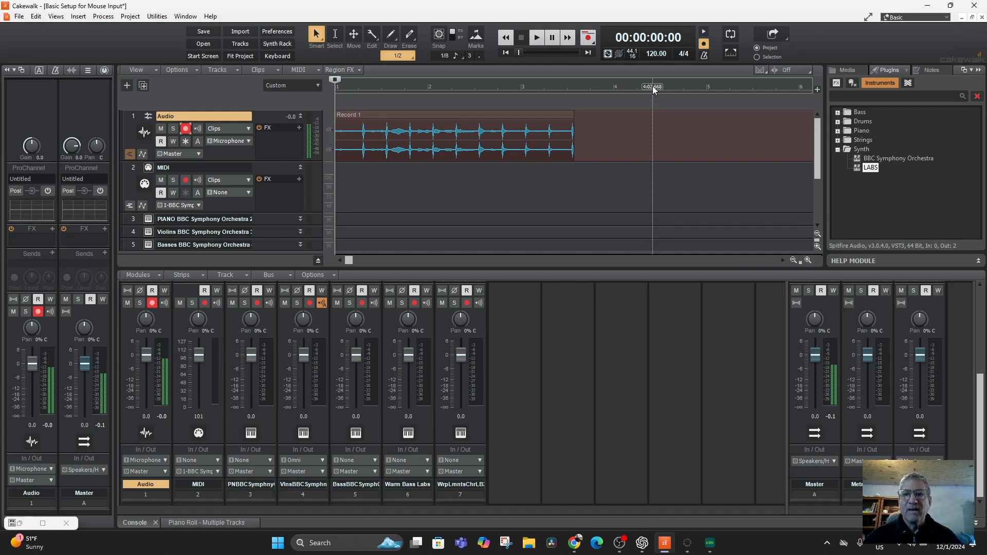
# Step: Enable the metronome during playback in the metronome settings and play the recorded clip with it
pyautogui.click(704, 56)
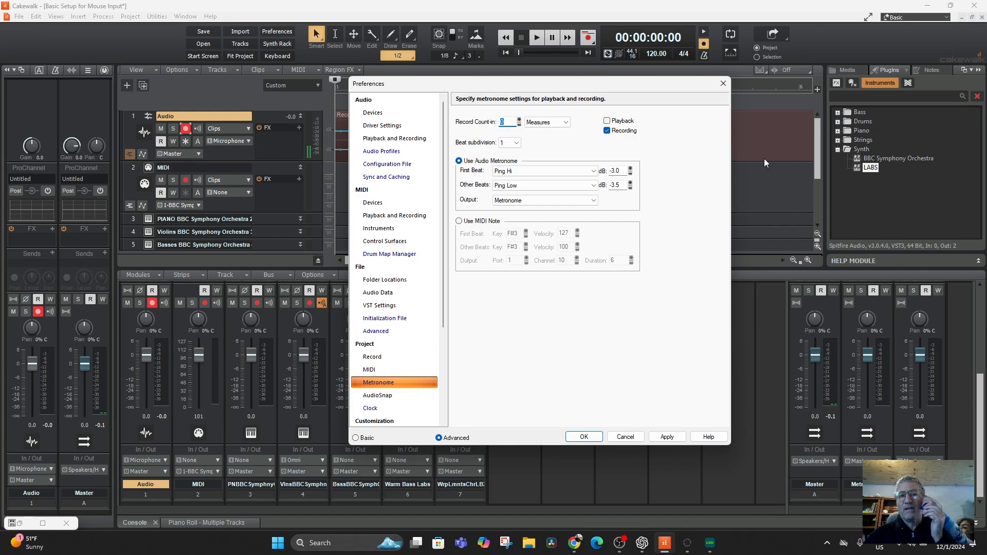
pyautogui.click(607, 121)
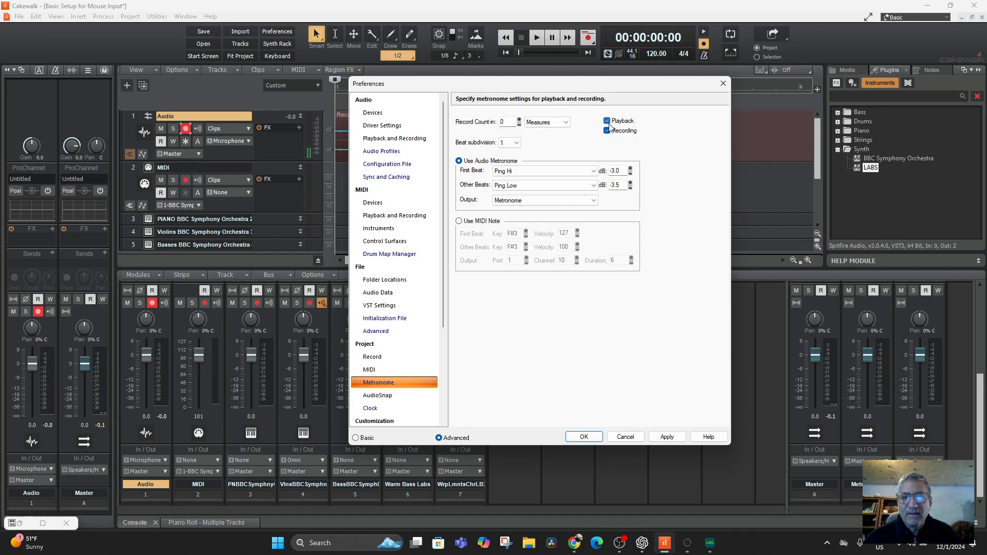
pyautogui.click(584, 437)
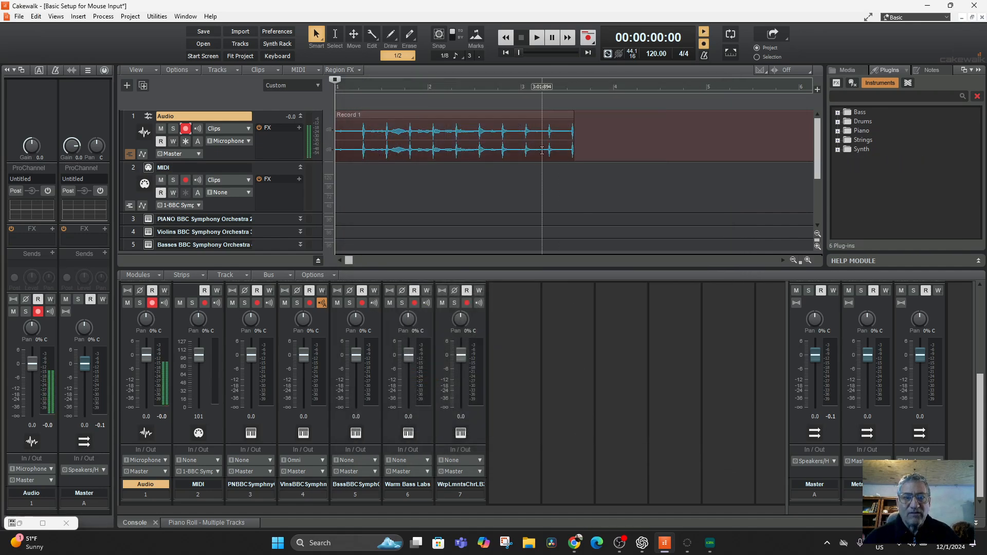
pyautogui.press('space')
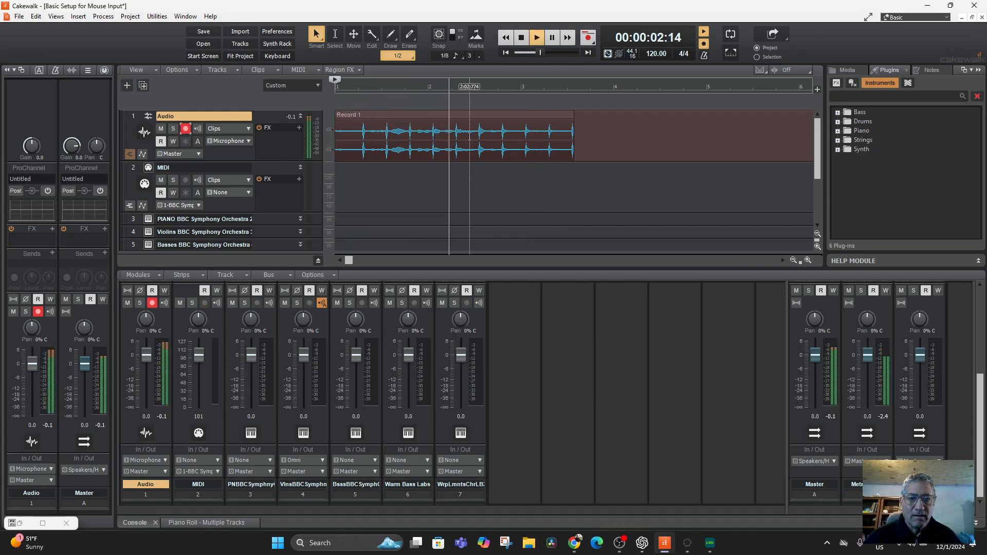
pyautogui.press('space')
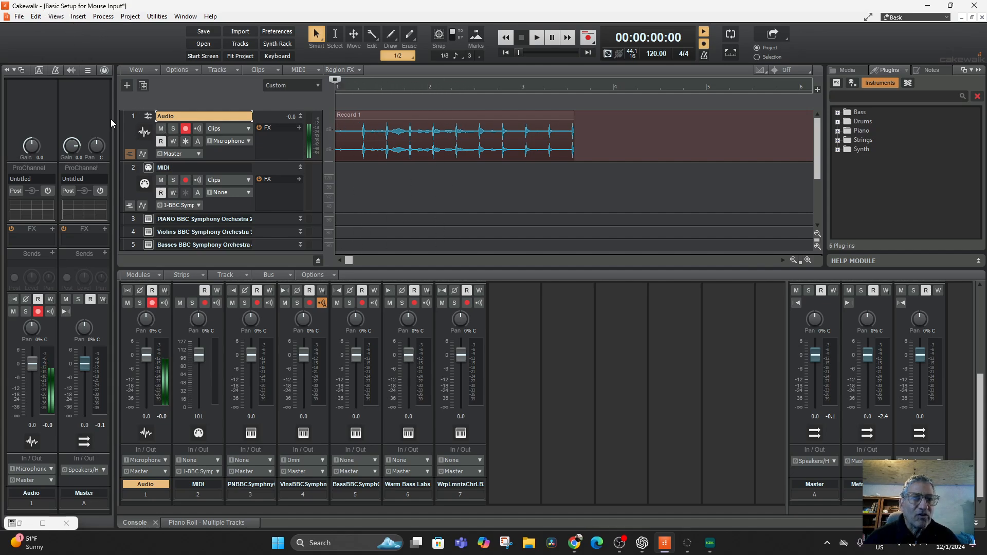
# Step: Switch from the Console View back to the Piano Roll View and audition notes while the Audio track is selected
pyautogui.click(56, 16)
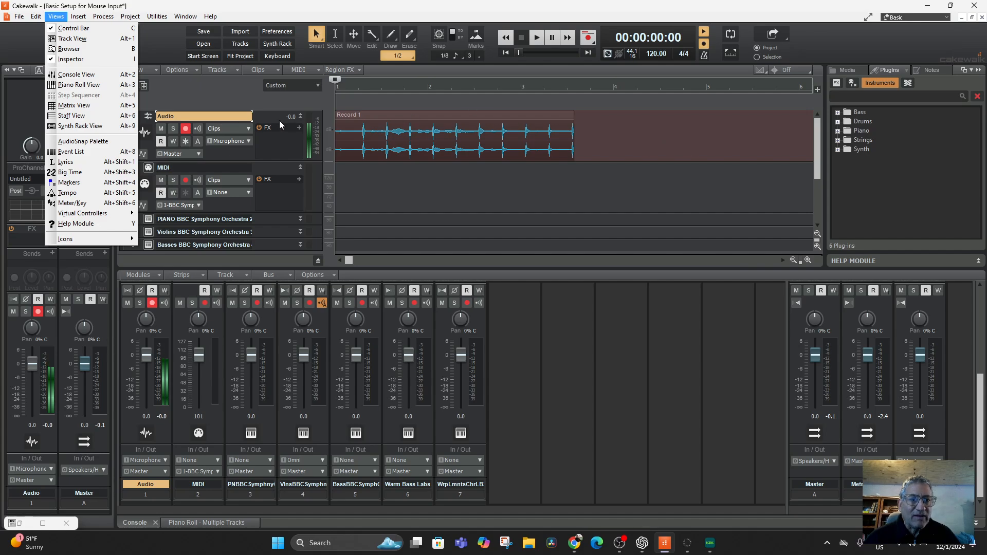
pyautogui.click(85, 85)
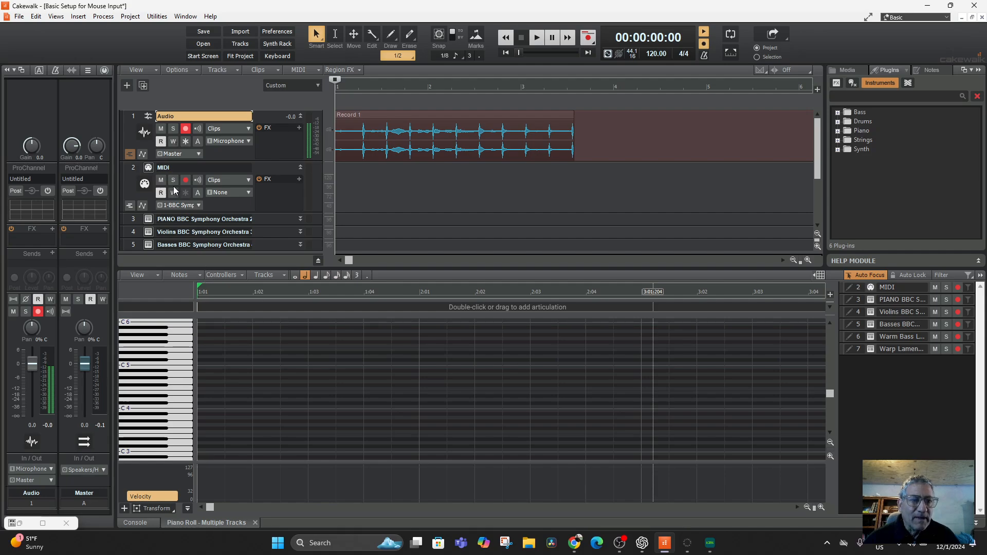
pyautogui.click(151, 353)
pyautogui.click(152, 346)
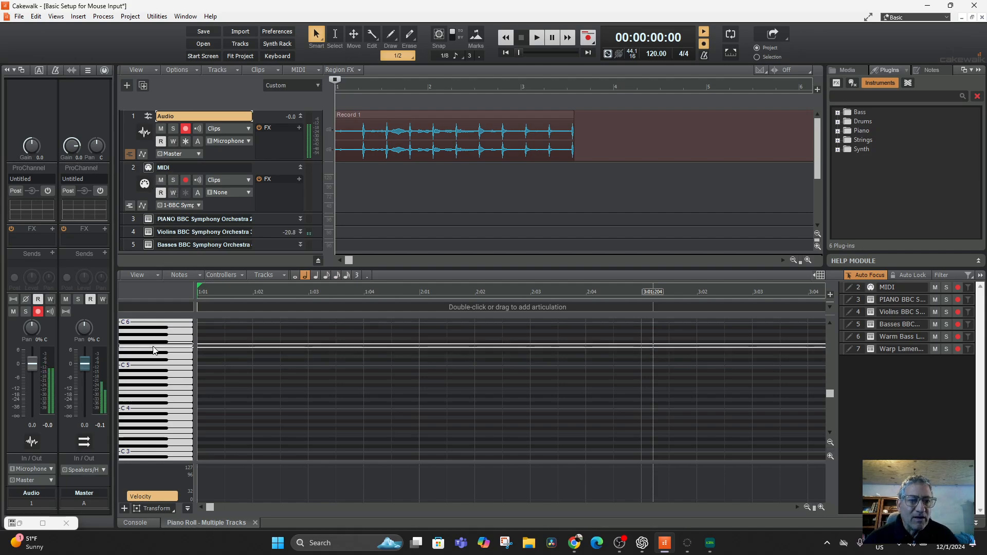
# Step: Select the PIANO BBC Symphony Orchestra track and audition various notes between C4 and C6 on the Piano Roll keyboard
pyautogui.click(131, 220)
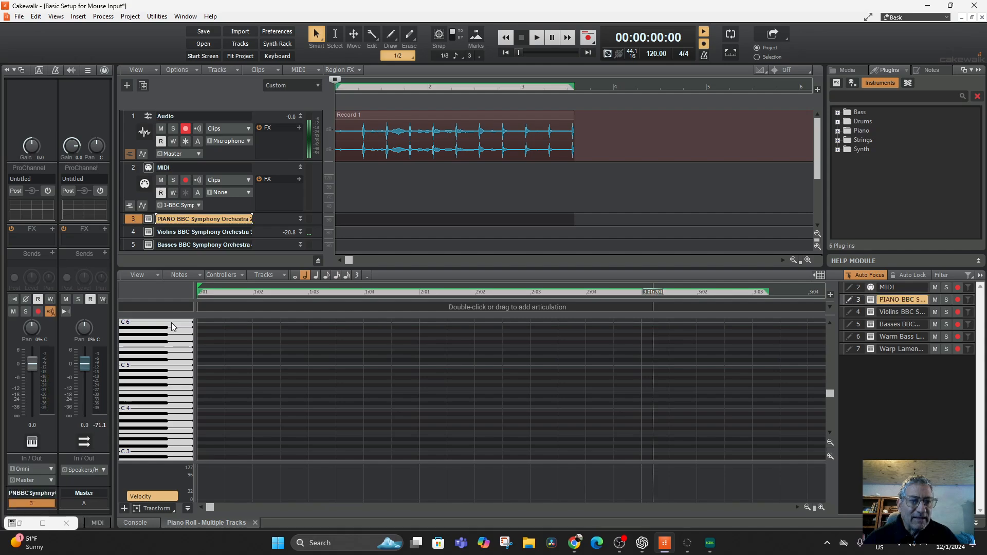
pyautogui.click(172, 331)
pyautogui.click(172, 365)
pyautogui.click(170, 387)
pyautogui.click(172, 351)
pyautogui.click(173, 339)
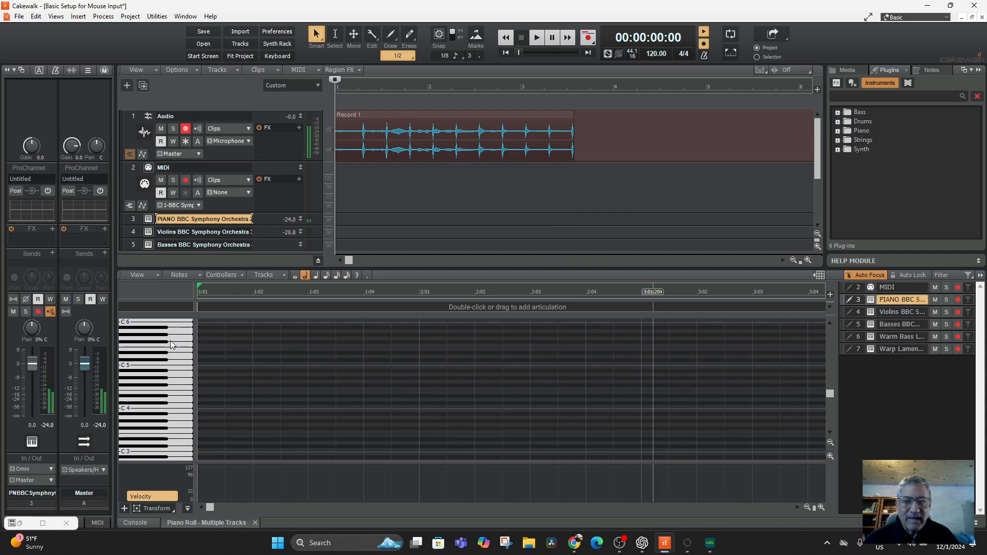
pyautogui.click(166, 365)
pyautogui.click(163, 398)
pyautogui.moveTo(195, 389); pyautogui.dragTo(197, 390)
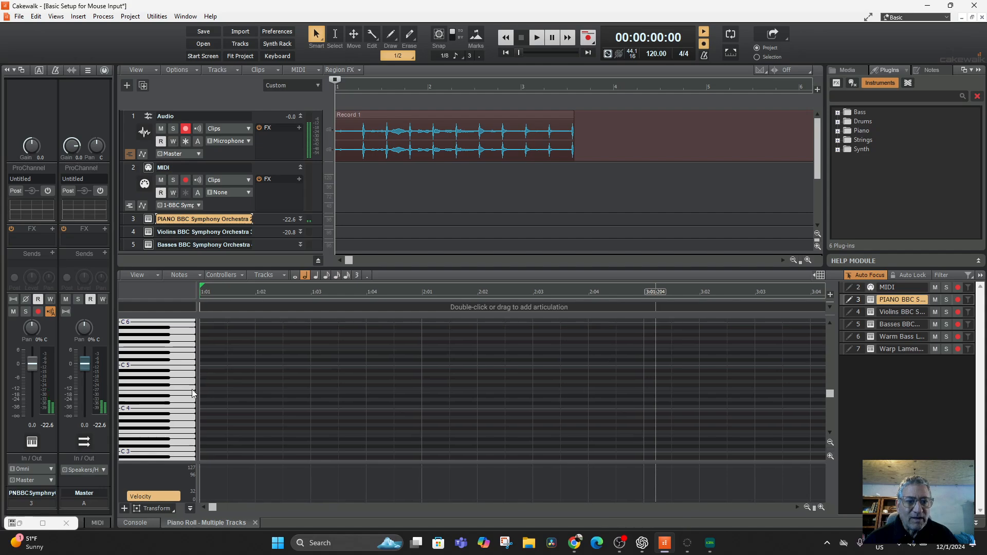
pyautogui.click(174, 349)
pyautogui.click(159, 393)
pyautogui.click(163, 384)
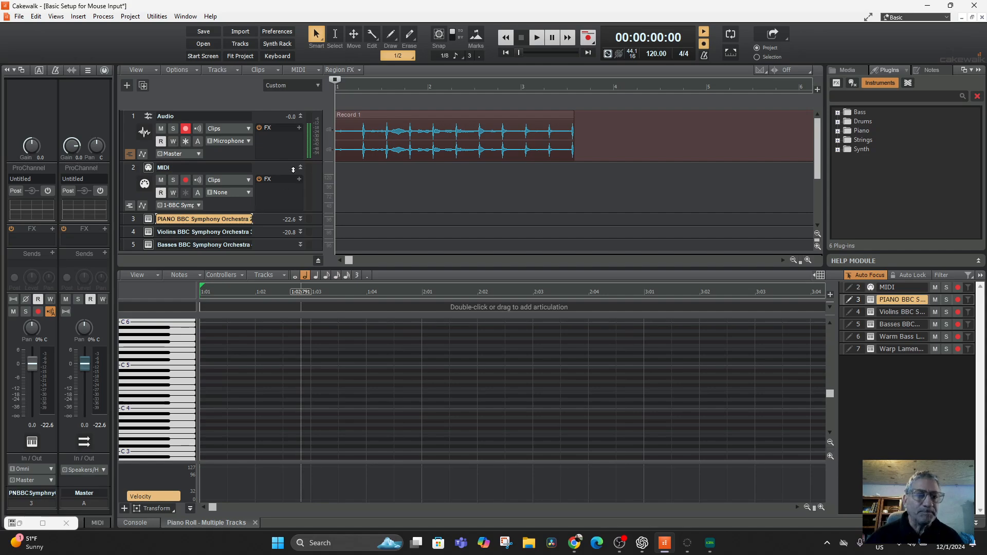
pyautogui.scroll(-3, 293, 170)
pyautogui.scroll(1, 290, 179)
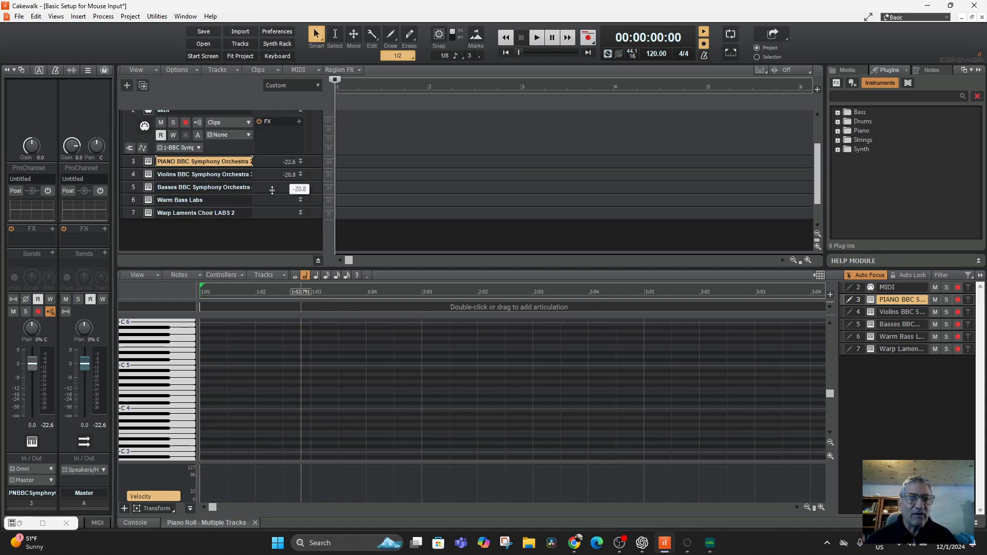
pyautogui.scroll(3, 138, 190)
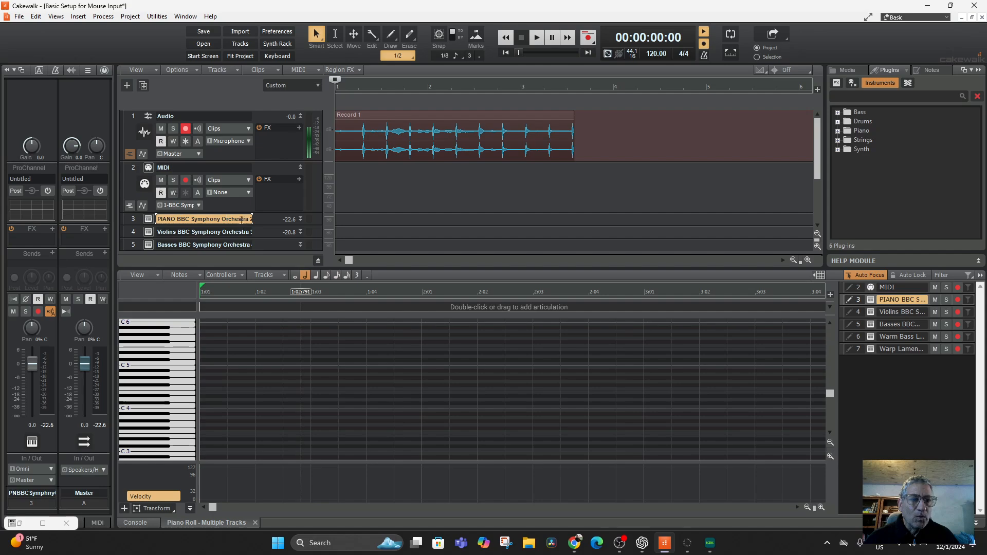
pyautogui.scroll(-4, 138, 165)
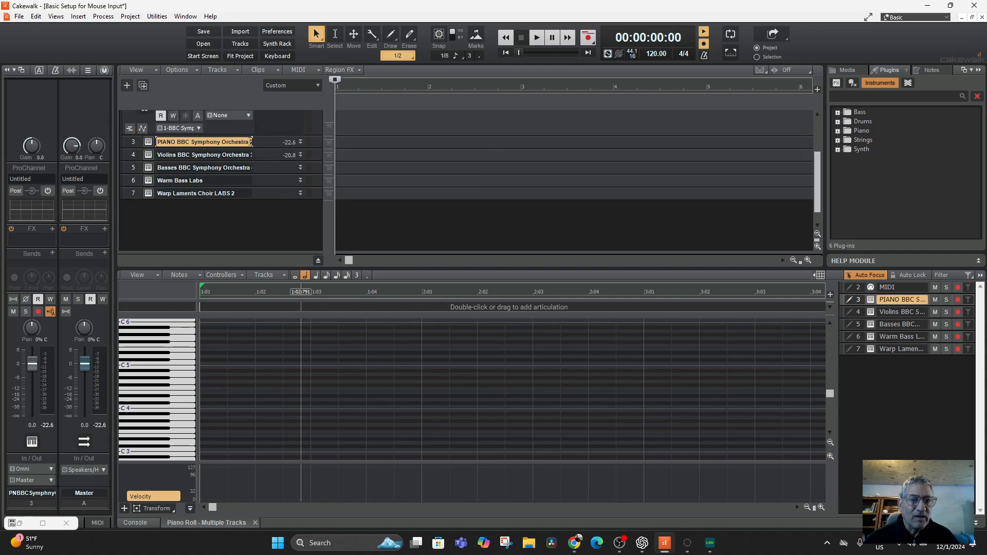
pyautogui.moveTo(253, 143); pyautogui.dragTo(210, 143)
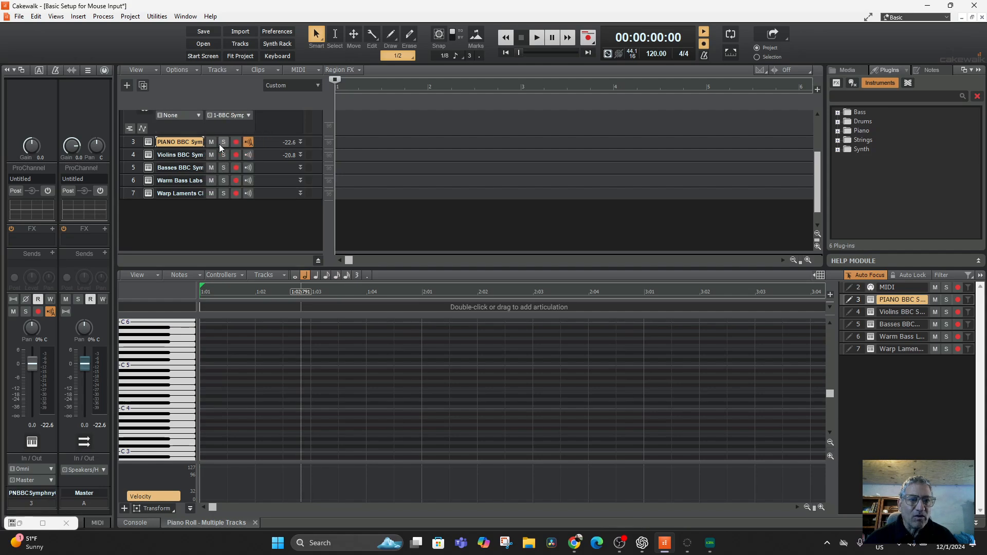
pyautogui.moveTo(204, 142); pyautogui.dragTo(253, 142)
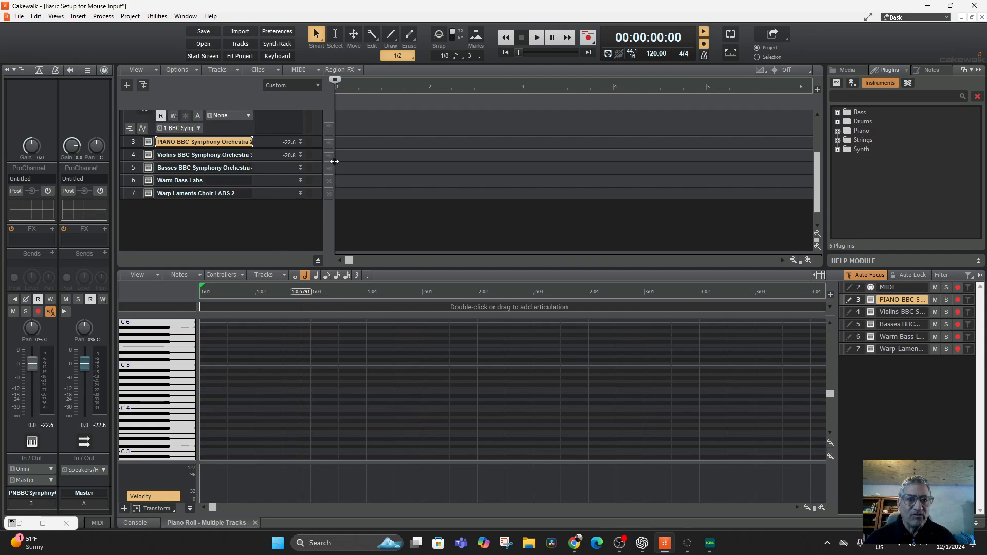
# Step: Narrow the track name fields in the track list to expose each instrument track's mute, solo, record and input echo controls
pyautogui.moveTo(334, 161); pyautogui.dragTo(294, 177)
pyautogui.moveTo(229, 144); pyautogui.dragTo(203, 147)
pyautogui.moveTo(295, 151); pyautogui.dragTo(324, 150)
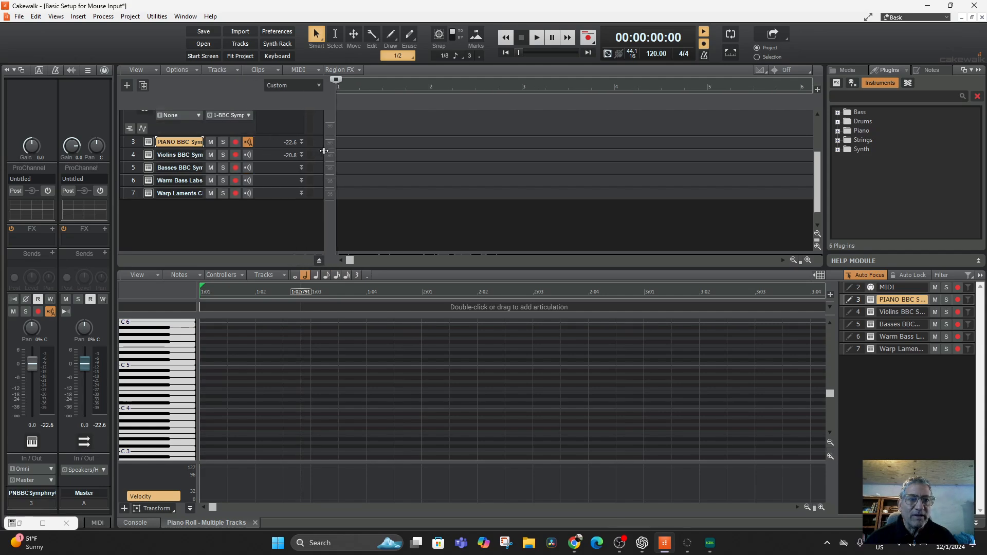
pyautogui.scroll(2, 272, 149)
pyautogui.scroll(-2, 272, 148)
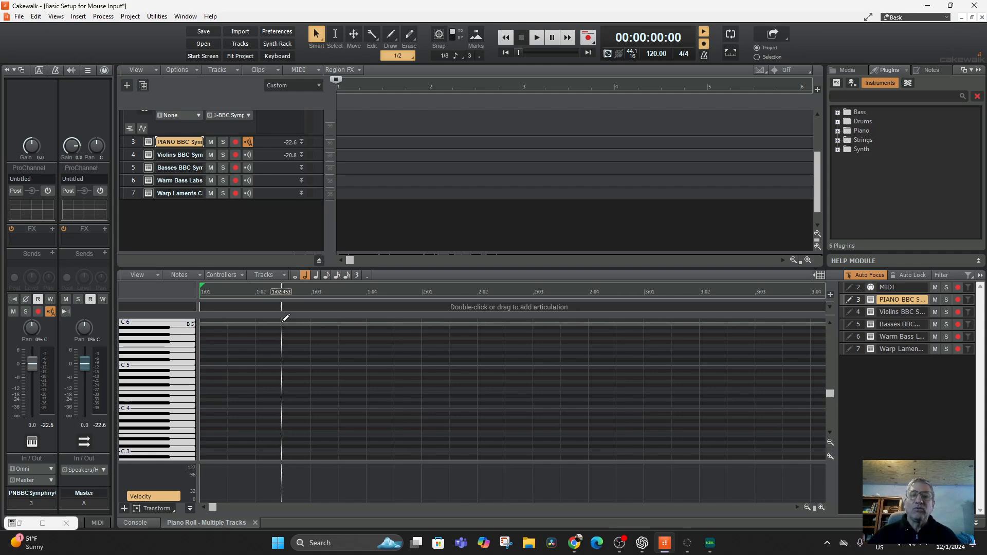
# Step: Select the Warm Bass Labs track and audition various notes between C3 and C5 on the Piano Roll keyboard
pyautogui.click(132, 181)
pyautogui.click(137, 416)
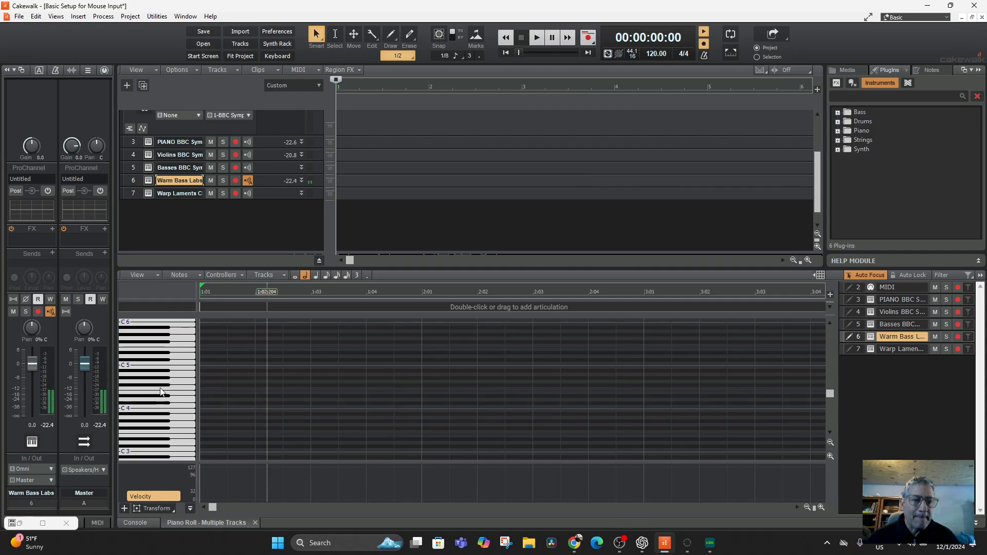
pyautogui.click(159, 444)
pyautogui.scroll(-2, 169, 424)
pyautogui.click(158, 433)
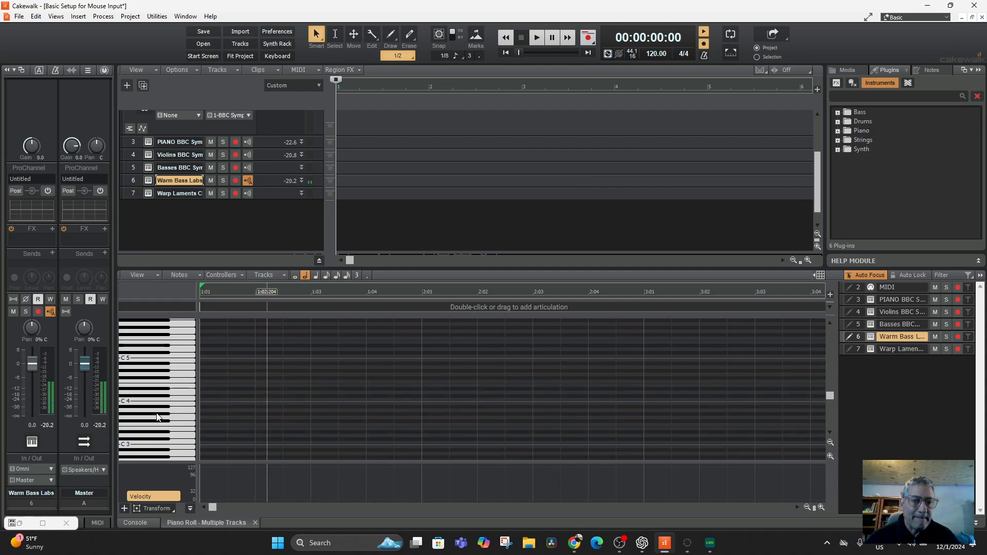
pyautogui.click(155, 413)
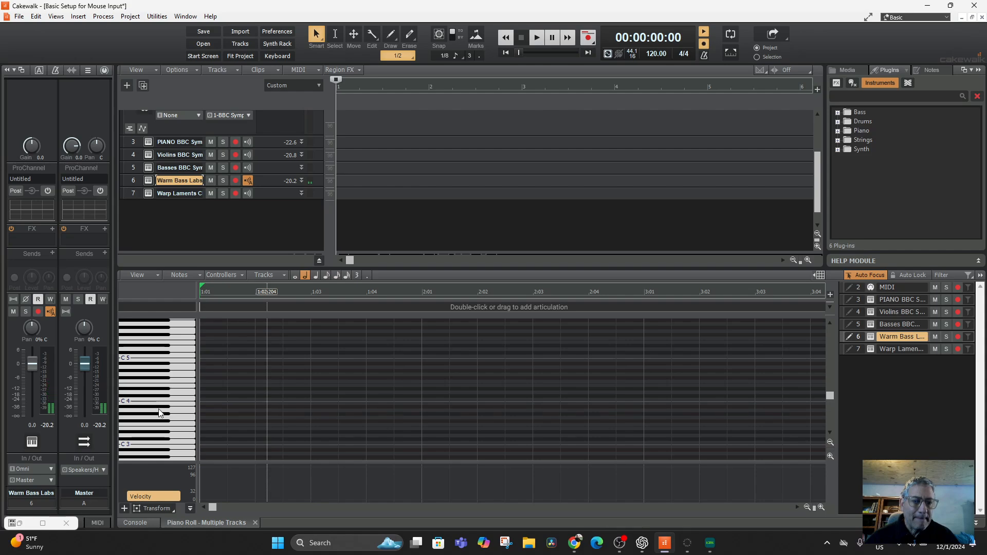
pyautogui.click(161, 399)
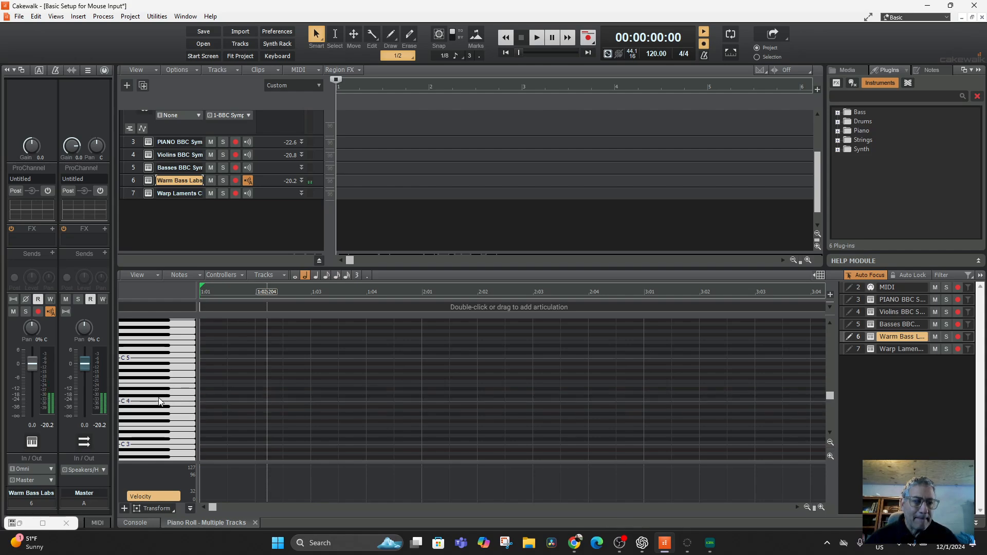
pyautogui.click(162, 385)
pyautogui.click(167, 411)
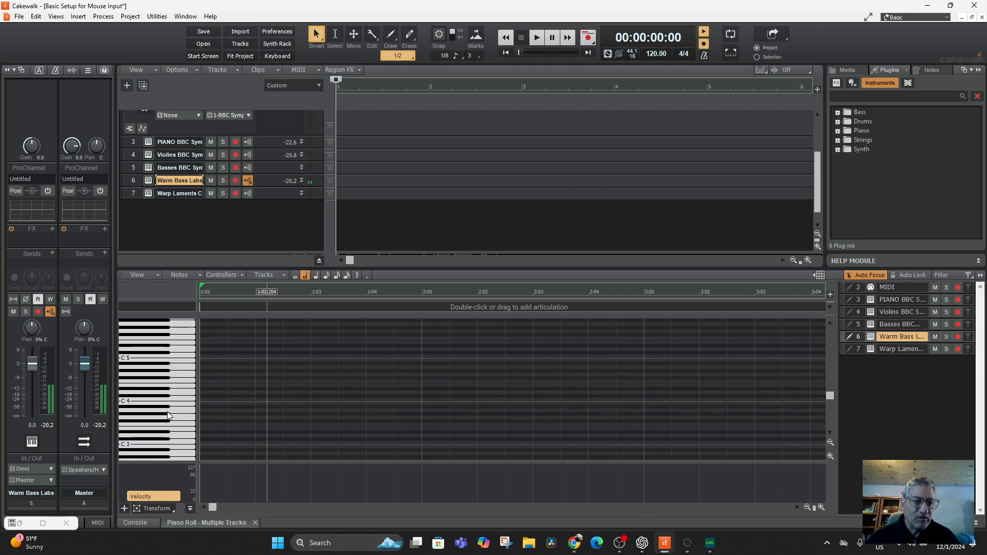
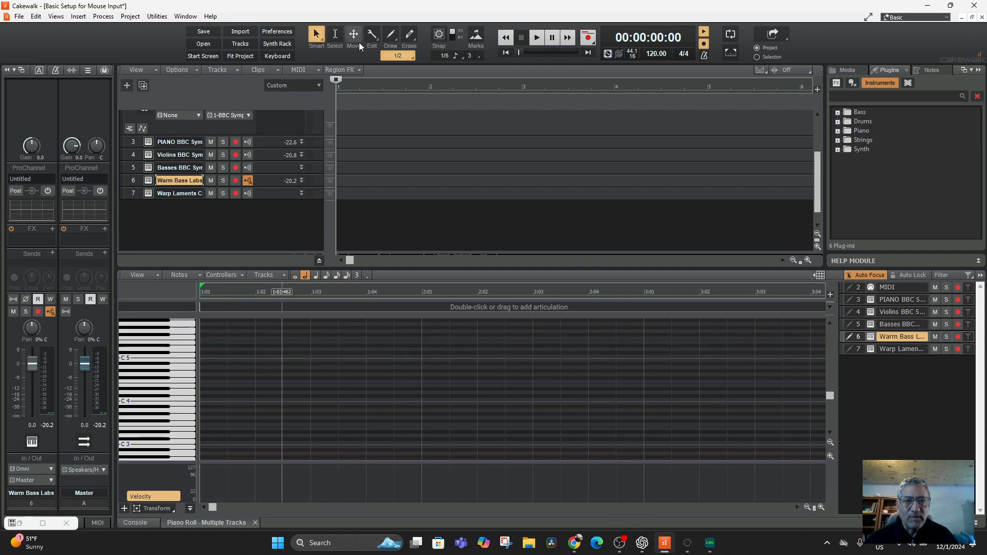
# Step: Try the Draw tool, return to the Smart tool and set the note draw duration to 1/8
pyautogui.click(391, 36)
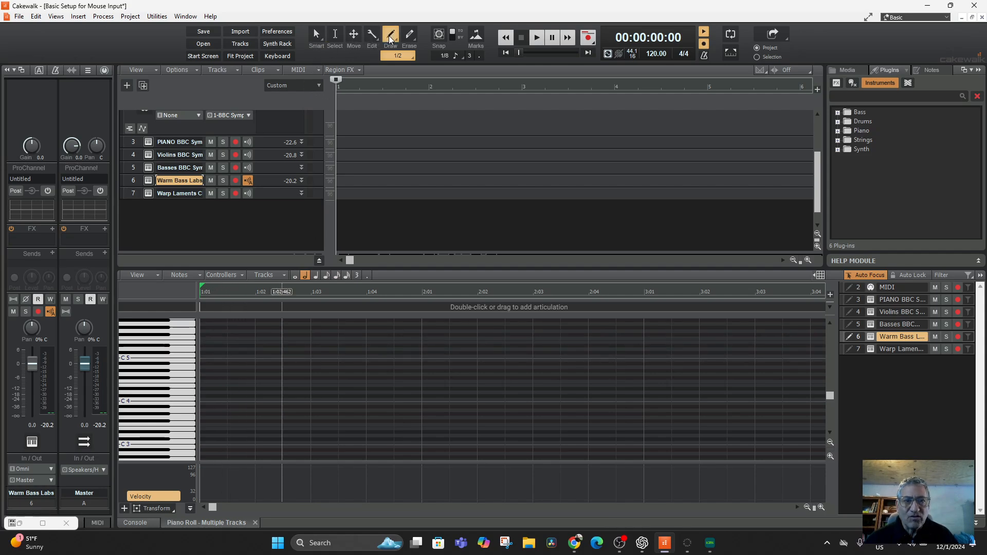
pyautogui.click(315, 35)
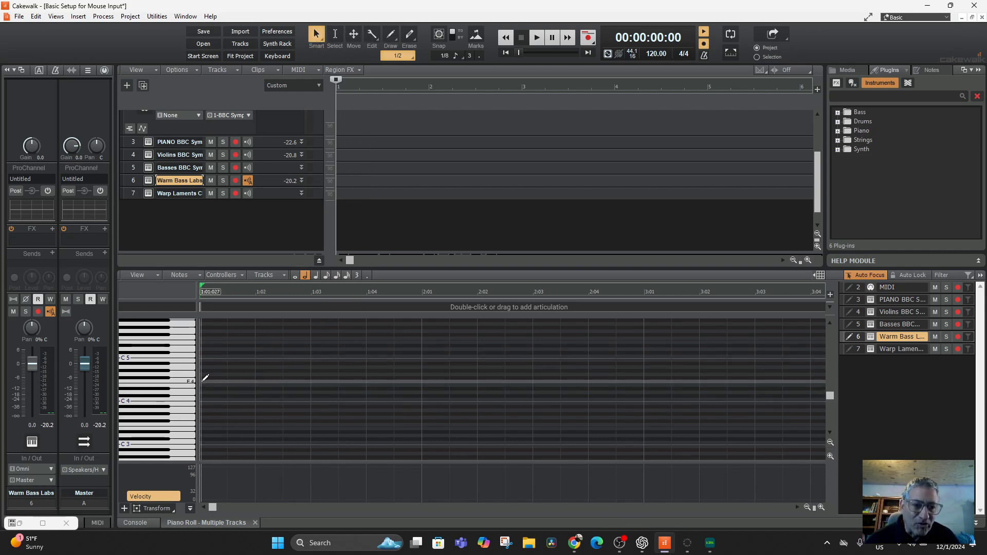
pyautogui.click(206, 407)
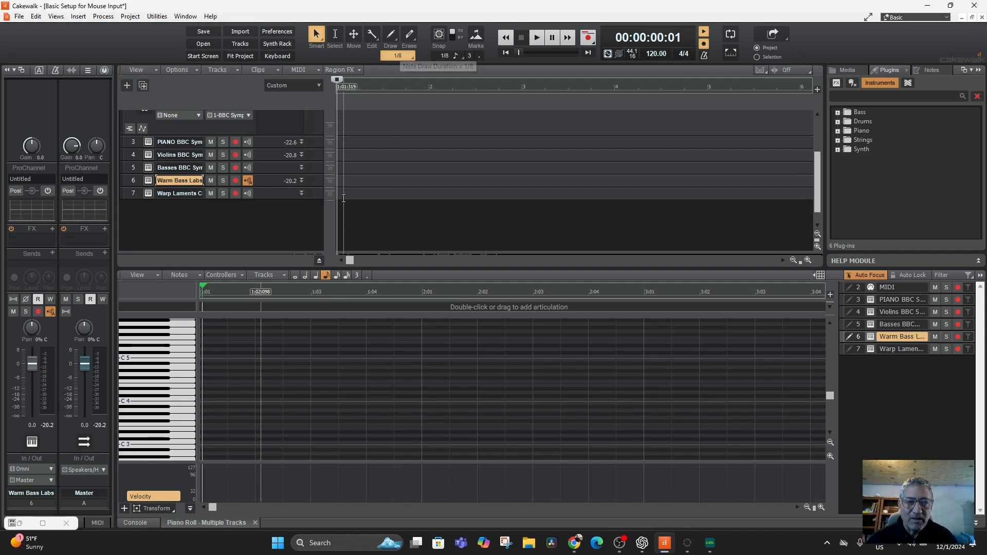
pyautogui.click(325, 275)
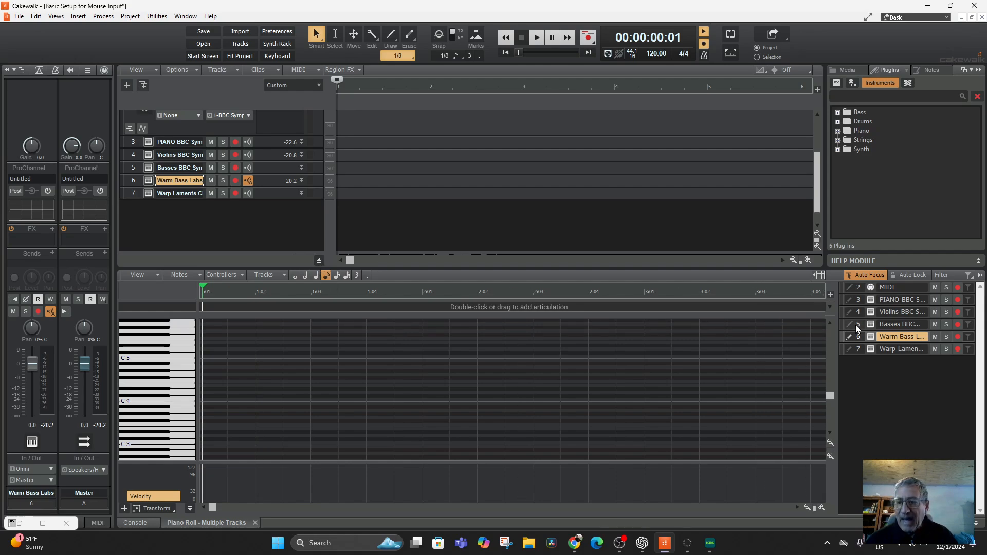
# Step: Enable both the Piano Roll snap and the global snap, and set the global resolution to 1/8 after trying Whole
pyautogui.click(814, 277)
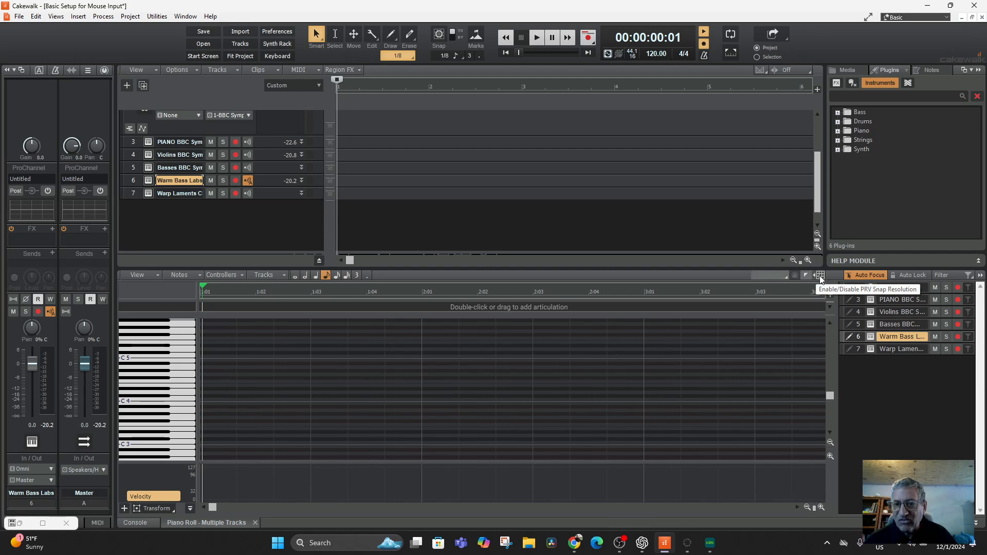
pyautogui.click(439, 35)
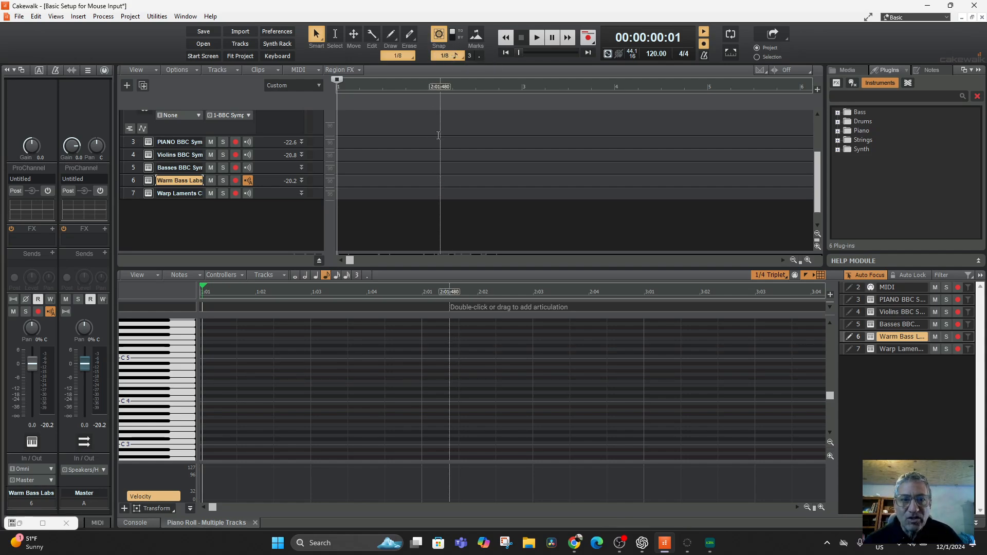
pyautogui.click(445, 58)
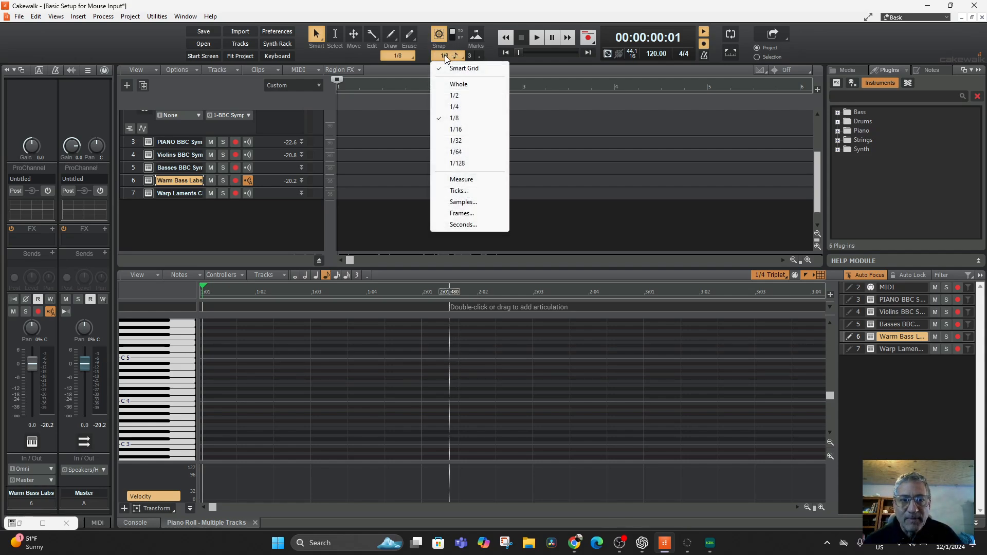
pyautogui.click(461, 82)
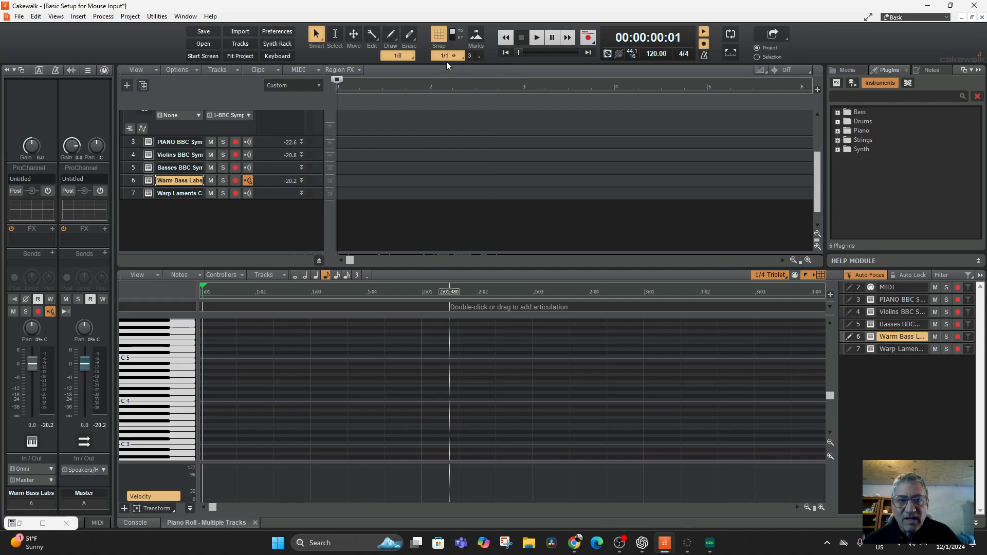
pyautogui.click(449, 53)
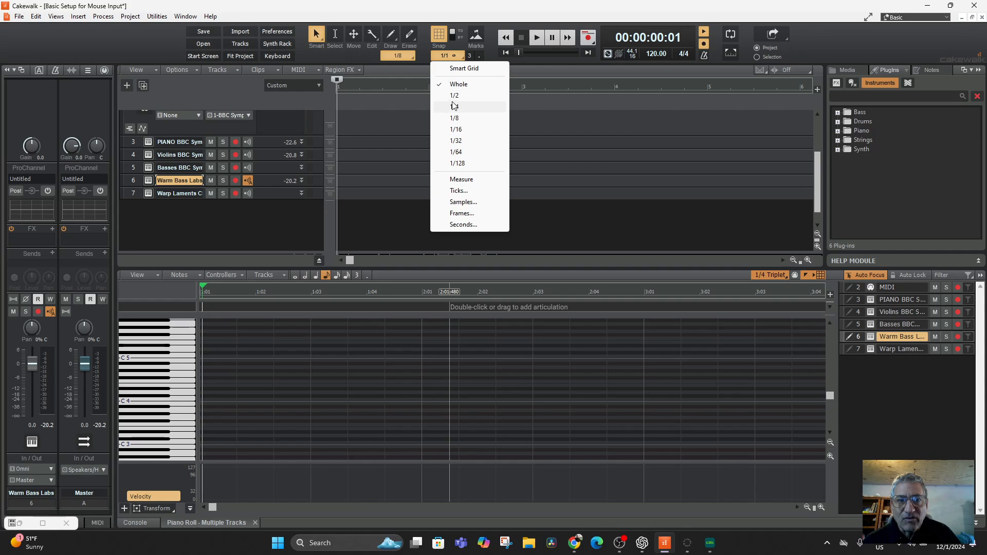
pyautogui.click(455, 119)
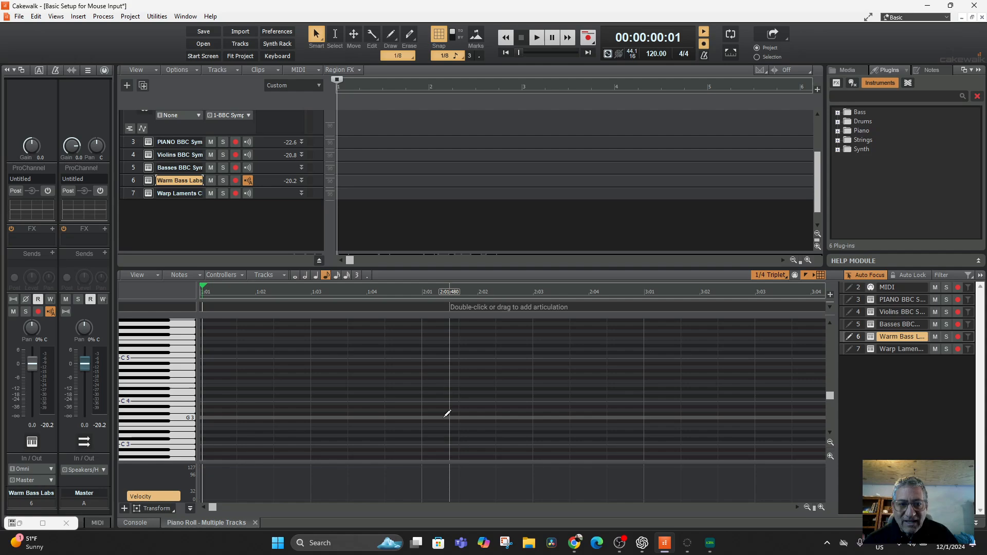
# Step: Set the Piano Roll snap resolution to 1/8 after trying 1/2 and 1/4
pyautogui.click(773, 277)
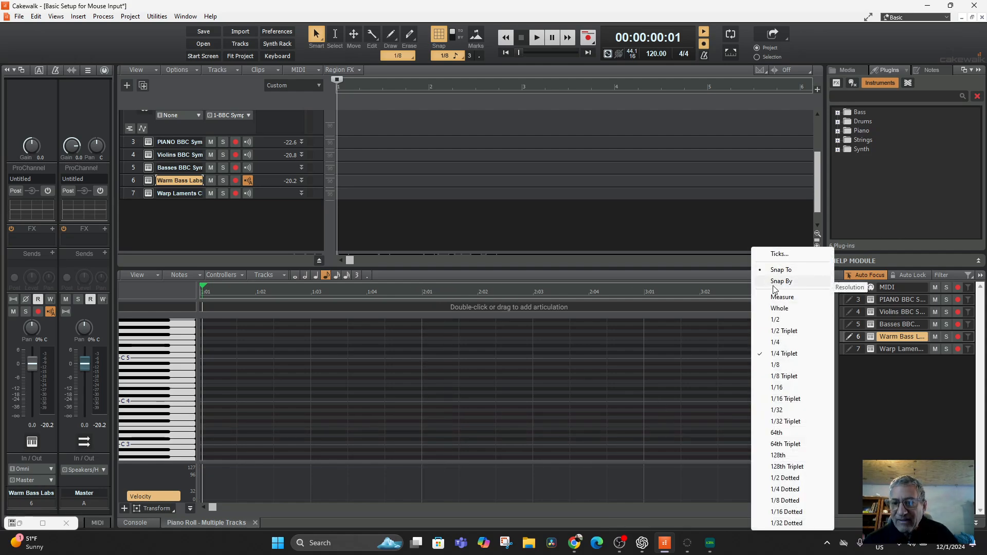
pyautogui.click(781, 316)
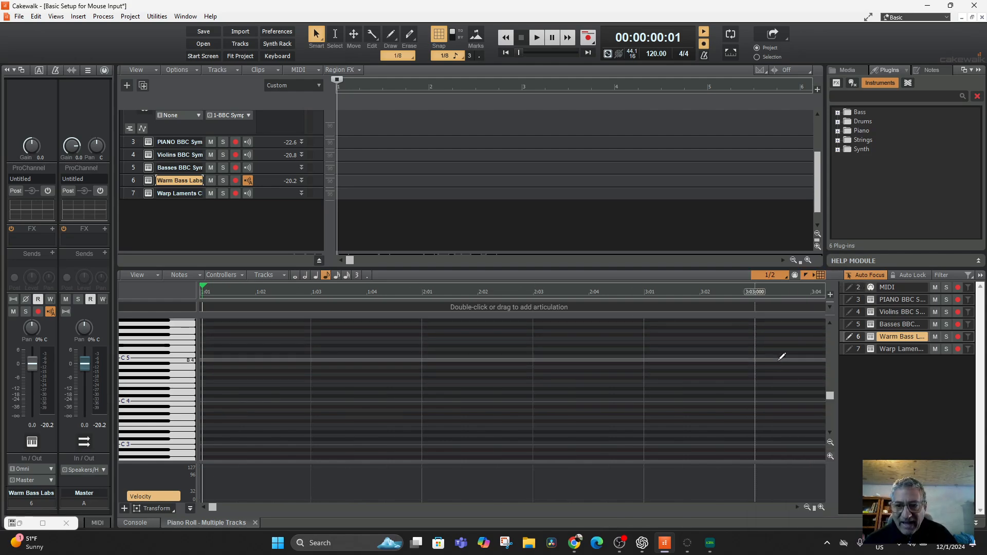
pyautogui.click(776, 279)
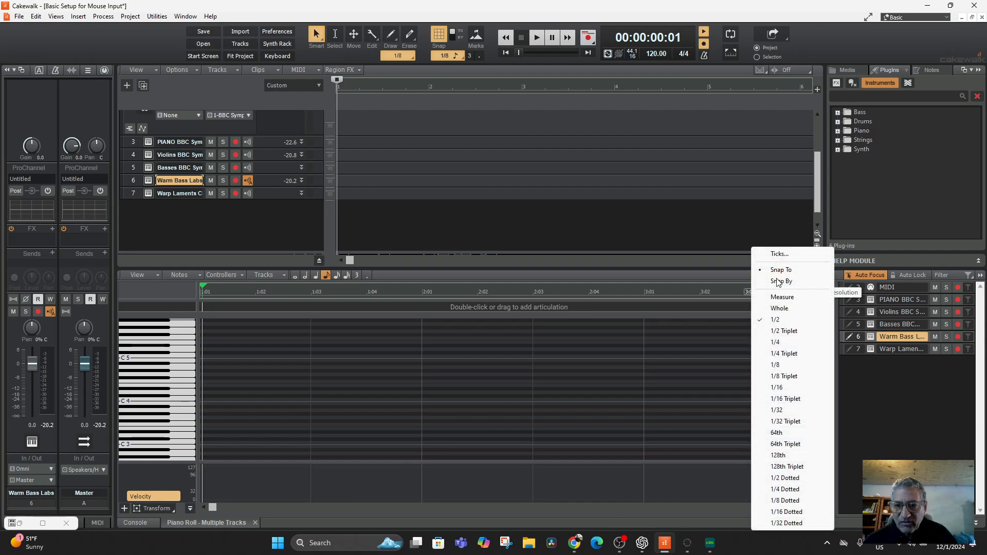
pyautogui.click(780, 343)
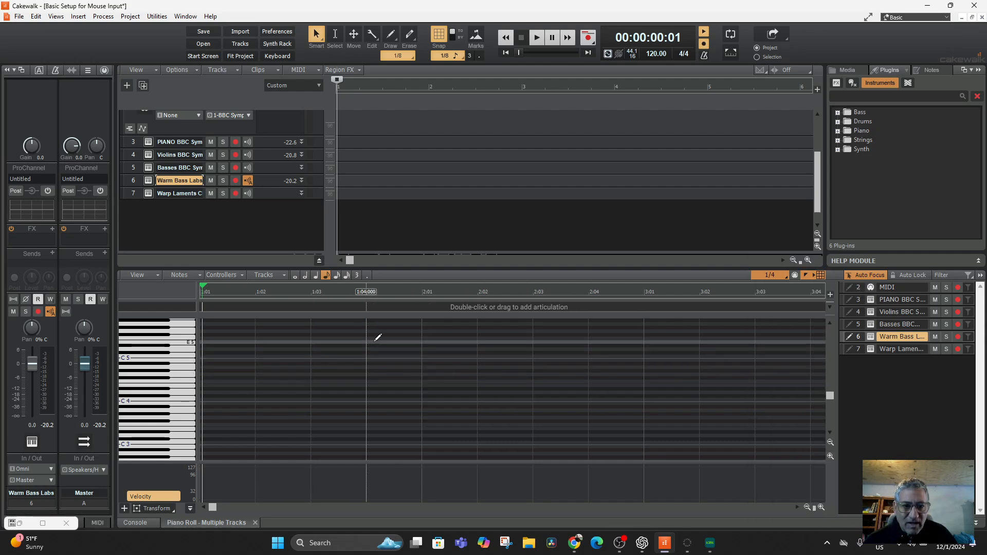
pyautogui.click(770, 276)
pyautogui.click(775, 365)
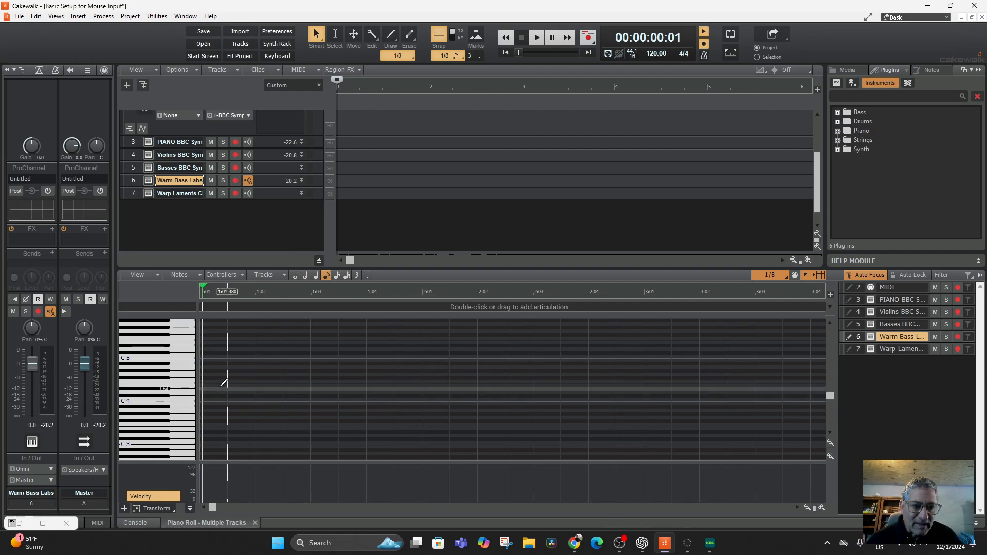
# Step: Draw three Warm Bass Labs notes: a quarter A3 at 1:01, an eighth C#4 at 1:02:480 and an E4 at 1:04 lengthened to a quarter
pyautogui.click(316, 277)
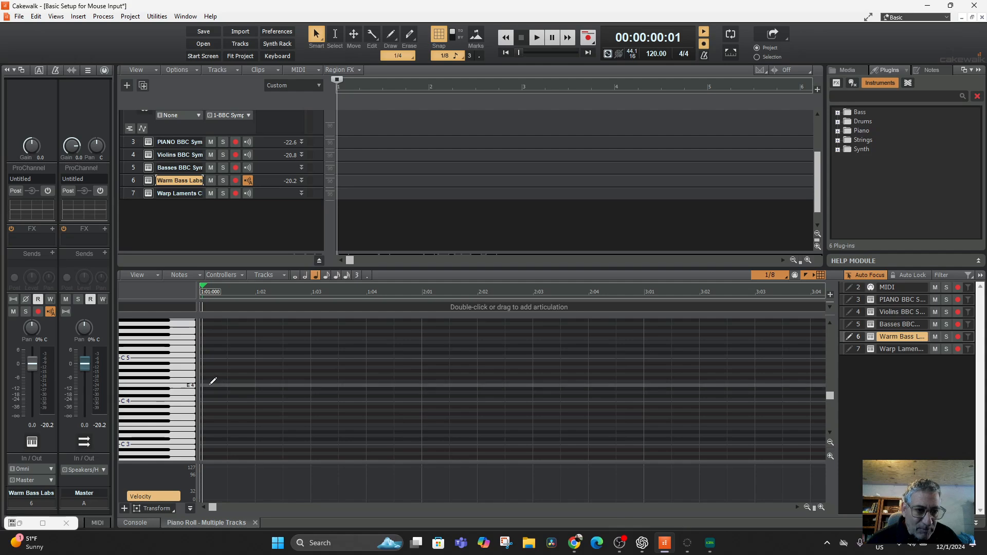
pyautogui.click(208, 411)
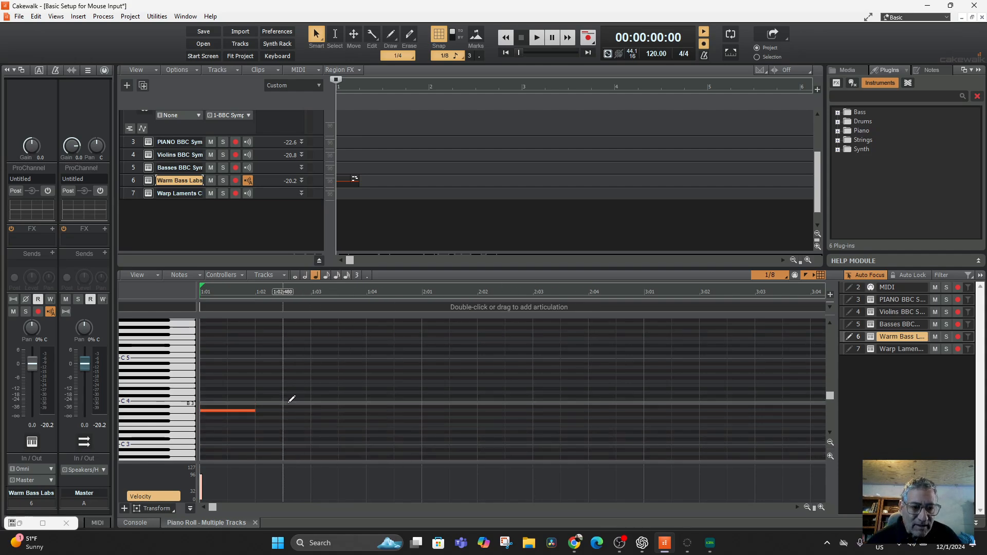
pyautogui.click(327, 276)
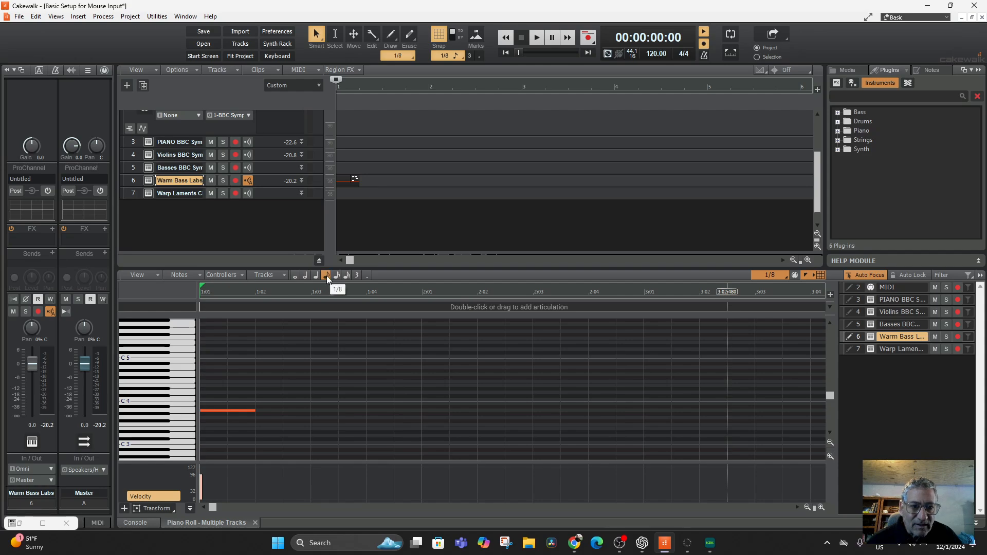
pyautogui.click(291, 396)
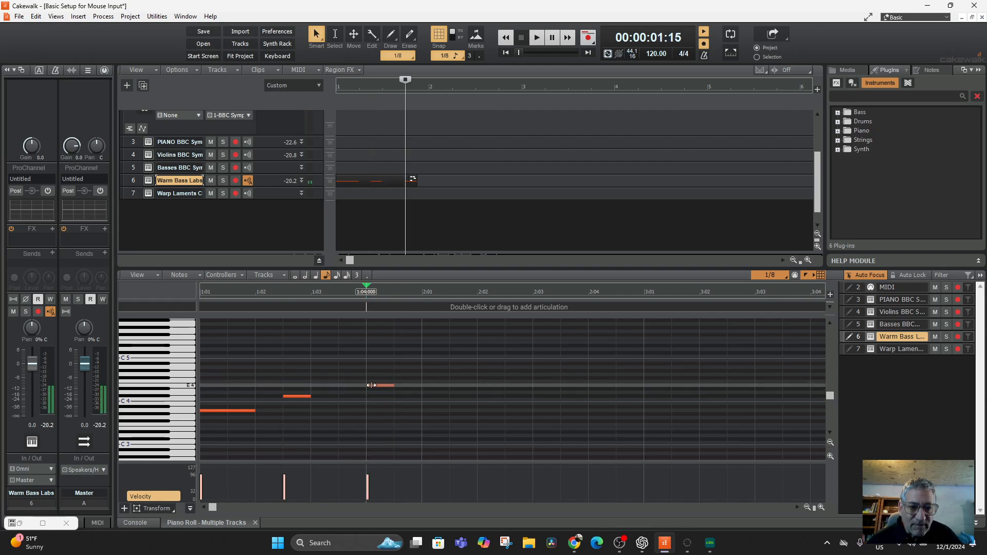
pyautogui.moveTo(392, 385); pyautogui.dragTo(422, 385)
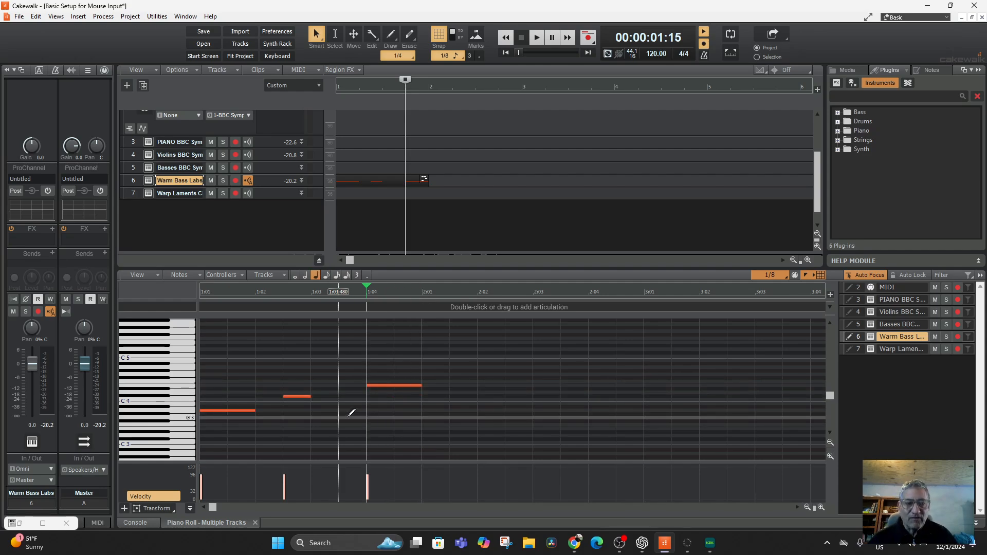
# Step: Rewind to the project start, play the drawn Warm Bass Labs notes and stop playback
pyautogui.click(505, 53)
pyautogui.press('space')
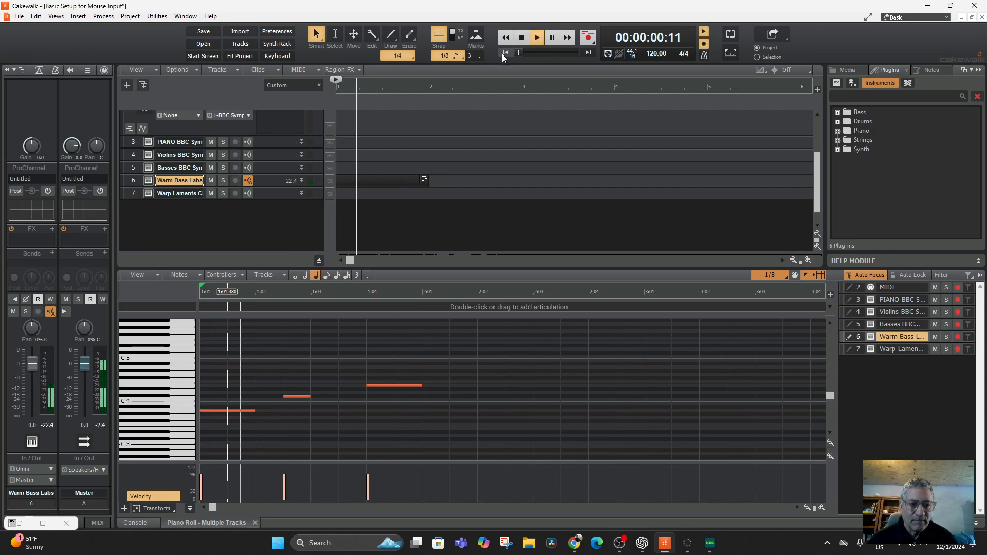
pyautogui.press('space')
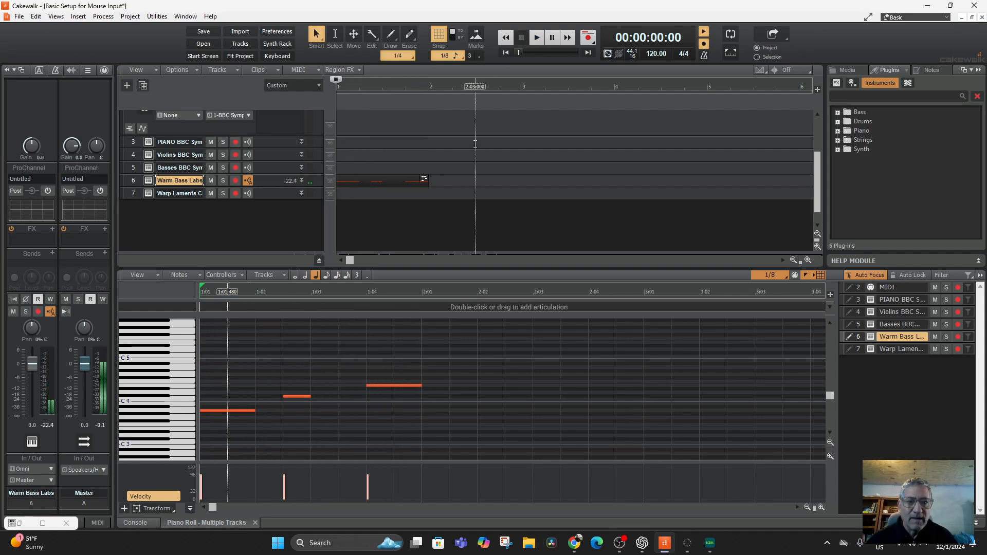
# Step: Delete the Record 1 clip from the Audio track and return to the instrument tracks
pyautogui.scroll(3, 477, 149)
pyautogui.click(452, 142)
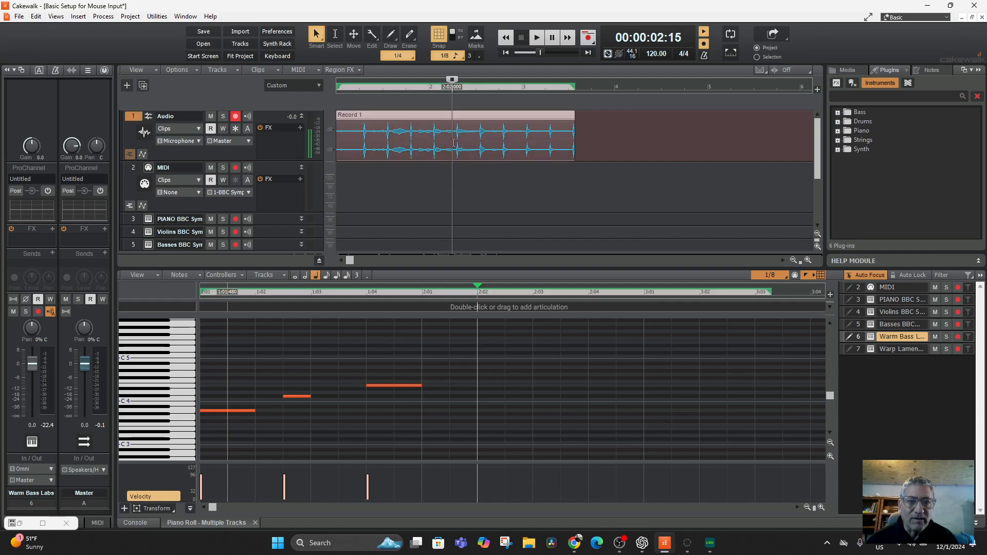
pyautogui.press('Delete')
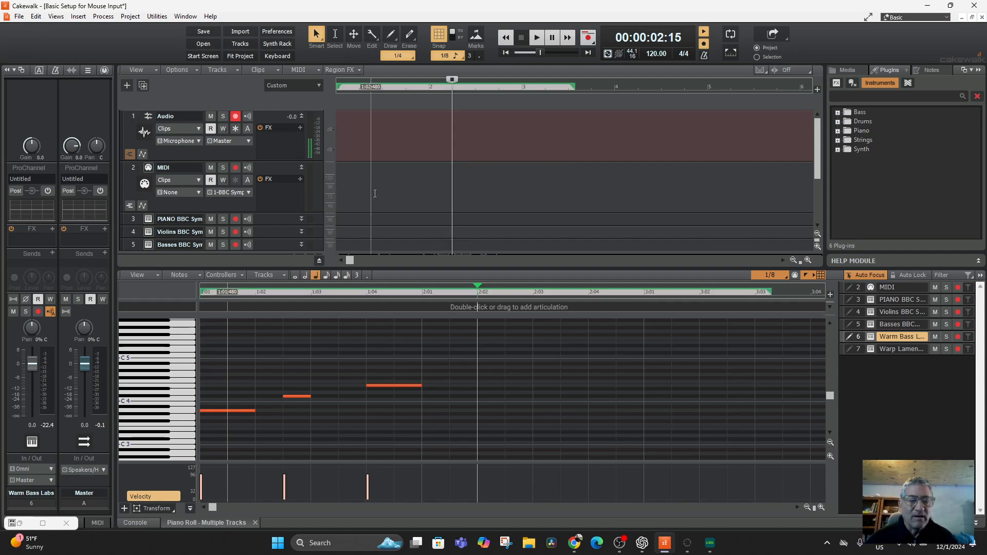
pyautogui.scroll(-3, 406, 173)
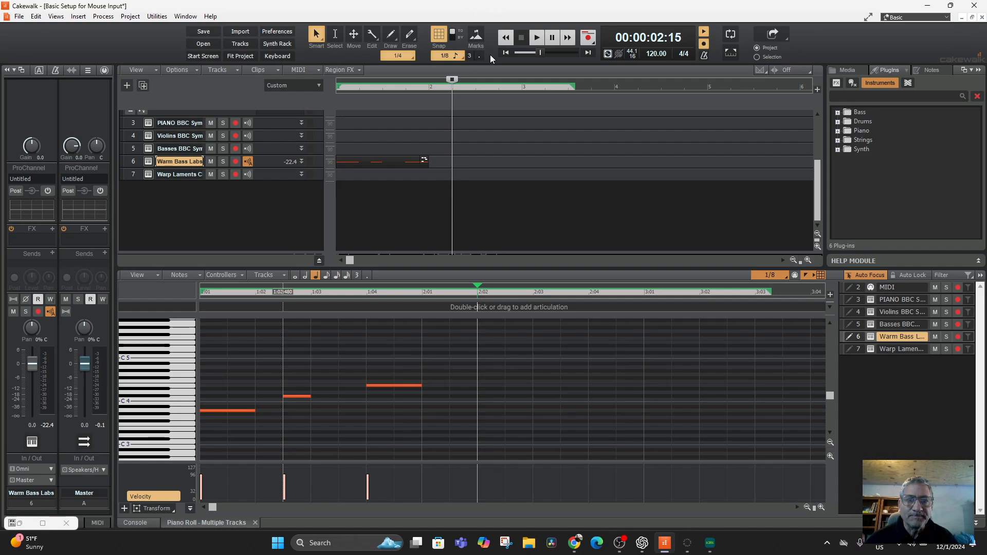
# Step: Play the project from the beginning without the audio recording and stop playback
pyautogui.click(506, 53)
pyautogui.click(538, 38)
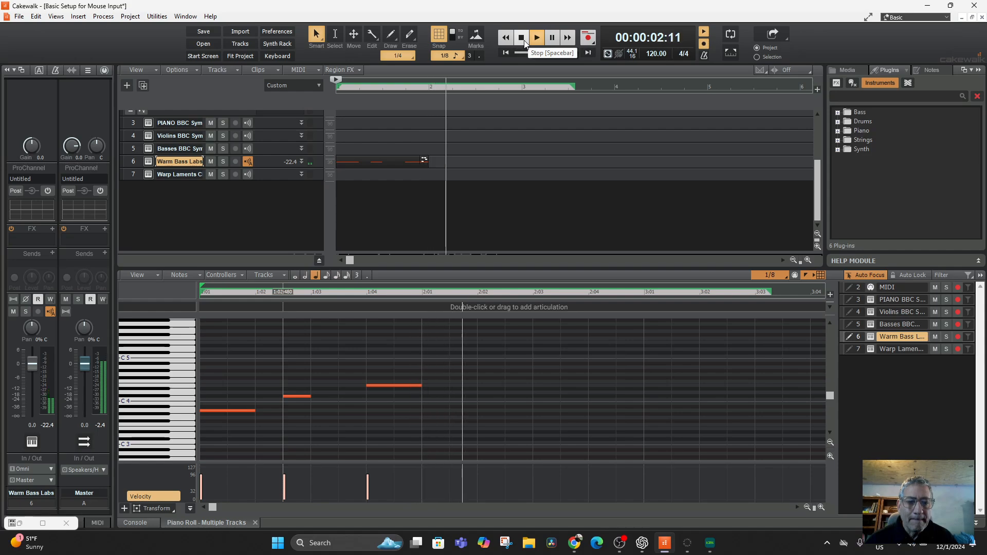
pyautogui.click(522, 39)
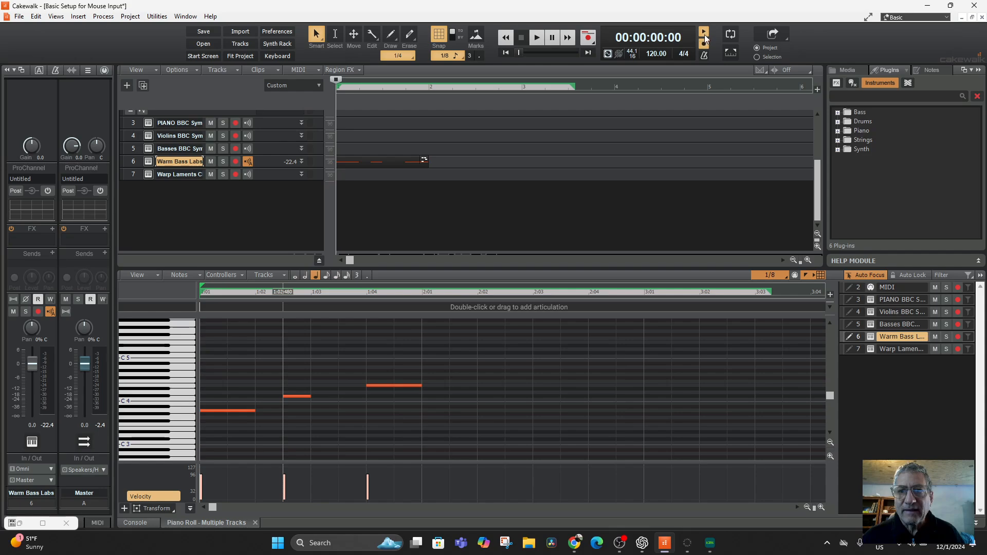
# Step: Enable loop playback over the first measure, play the looped notes and stop
pyautogui.click(732, 34)
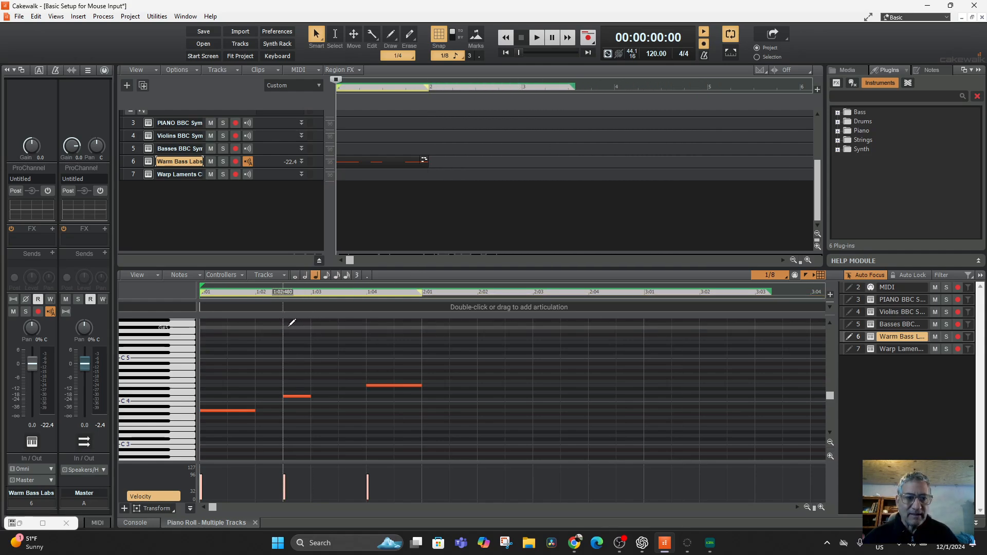
pyautogui.press('space')
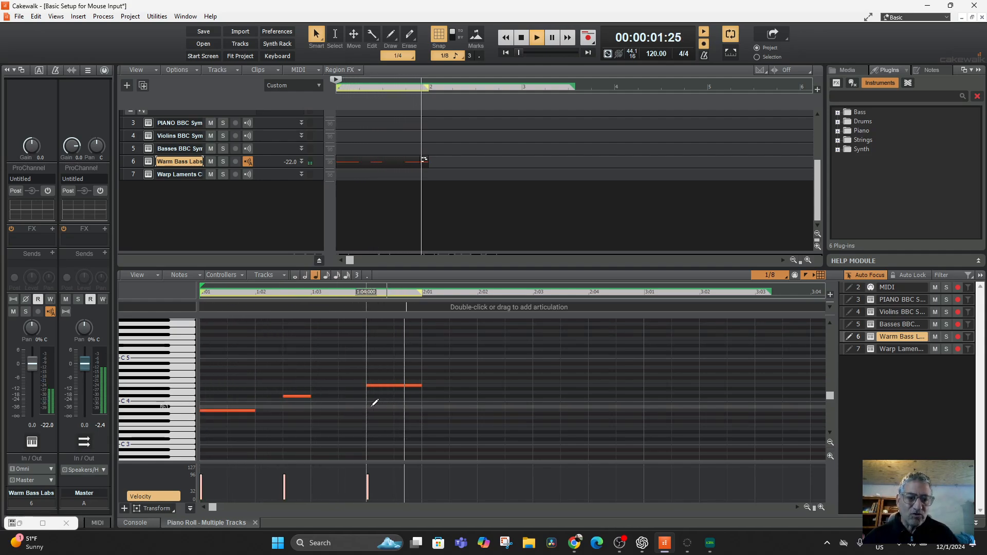
pyautogui.press('space')
# Step: Lengthen the middle note at 1:02:480 to a quarter note and replay the loop to check it
pyautogui.moveTo(308, 397); pyautogui.dragTo(341, 395)
pyautogui.press('space')
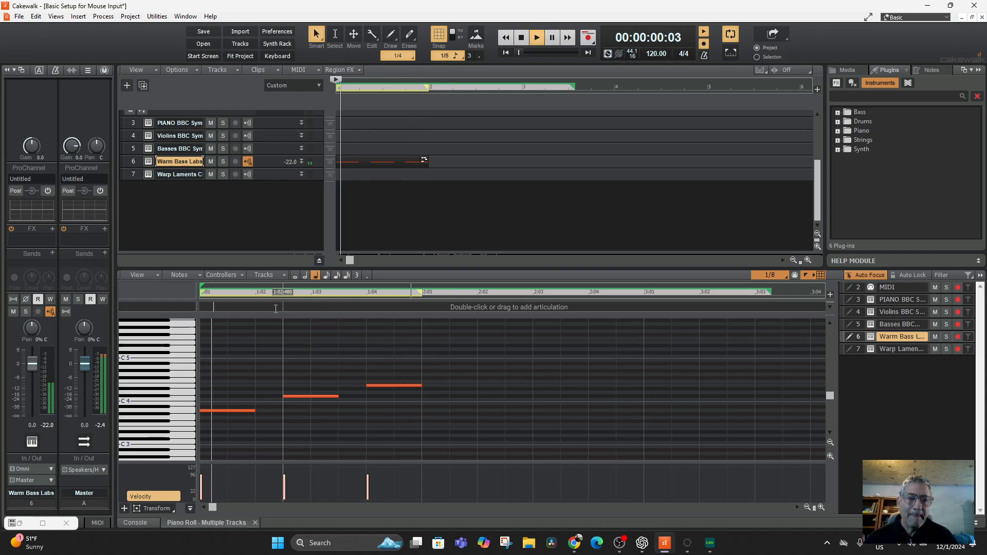
pyautogui.press('space')
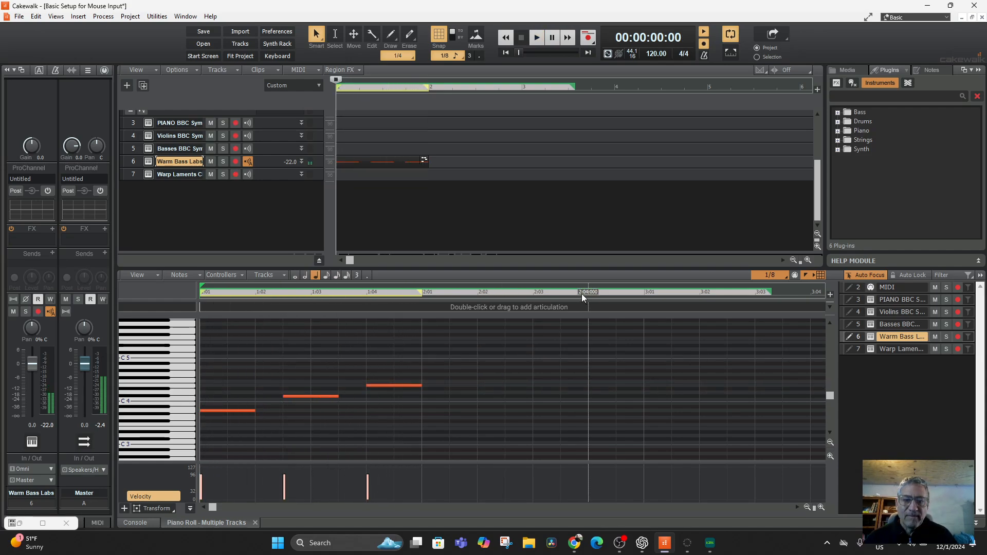
pyautogui.press('space')
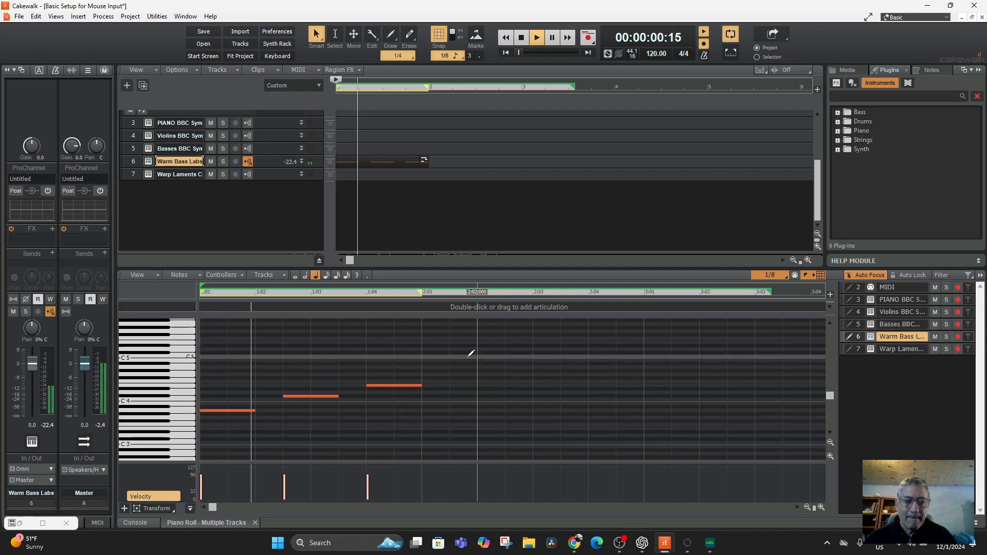
pyautogui.press('space')
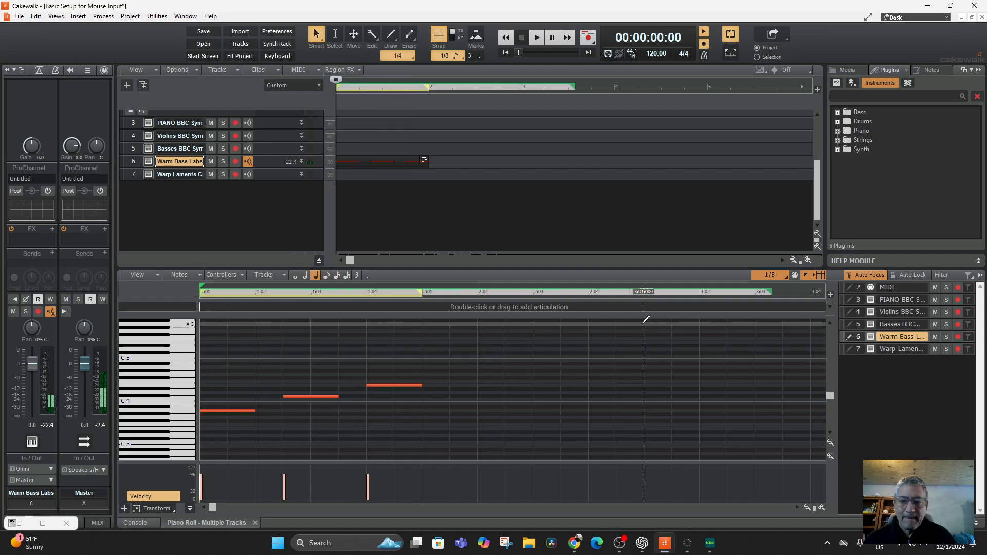
# Step: Set the Piano Roll snap resolution and the note draw duration to 1/8 Triplet
pyautogui.click(769, 276)
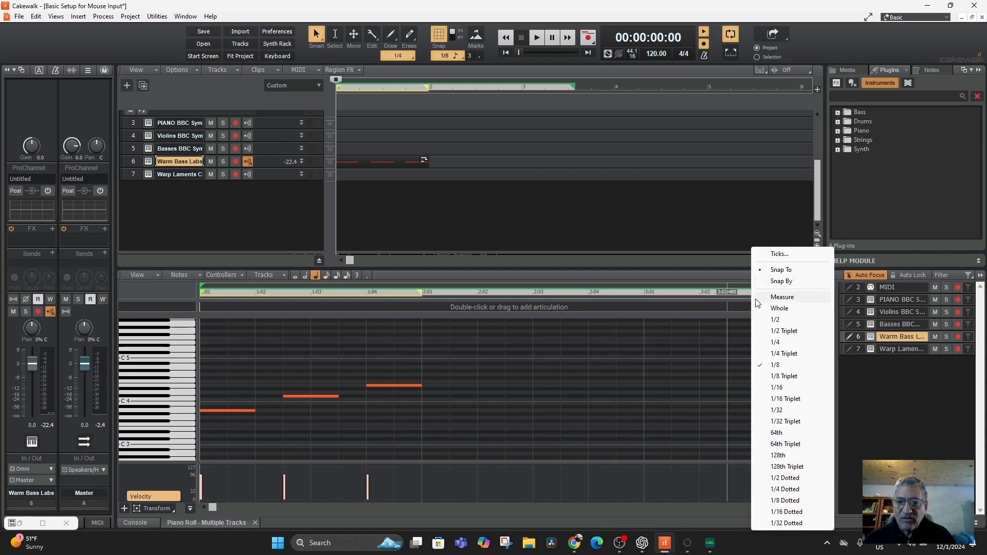
pyautogui.click(786, 378)
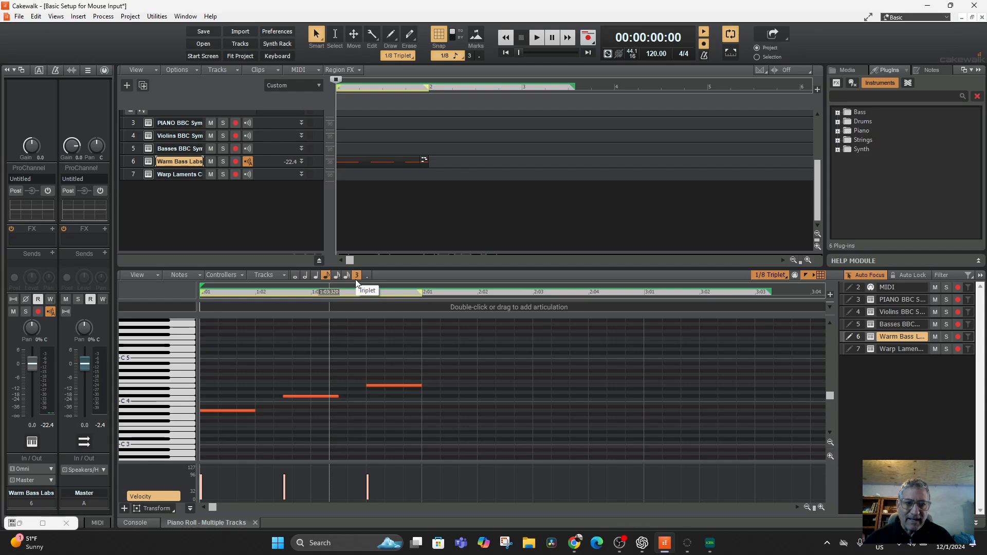
# Step: Draw three consecutive 1/8-triplet notes from 2:01:000 in the Warm Bass Labs track, all on A3
pyautogui.click(429, 407)
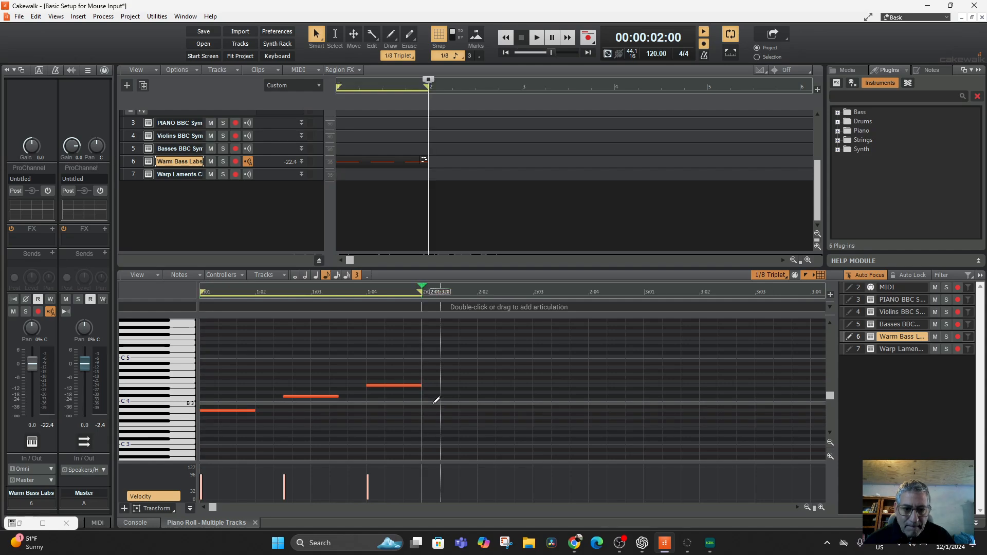
pyautogui.click(432, 407)
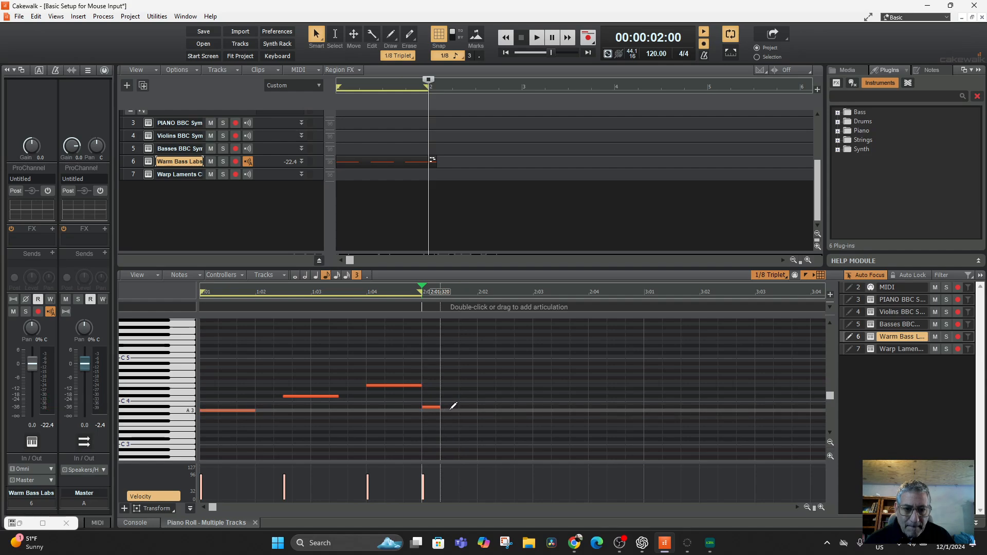
pyautogui.click(452, 411)
pyautogui.click(464, 411)
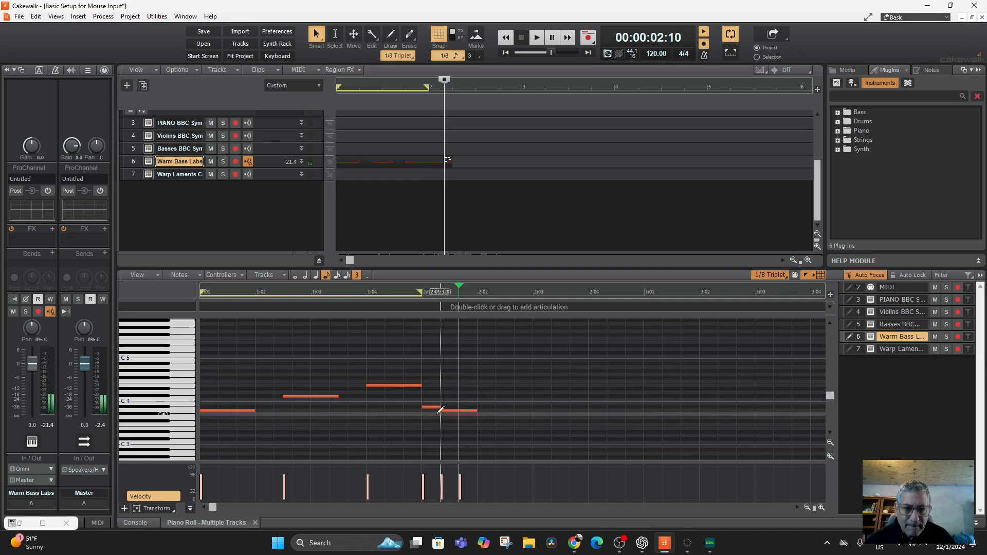
pyautogui.click(430, 409)
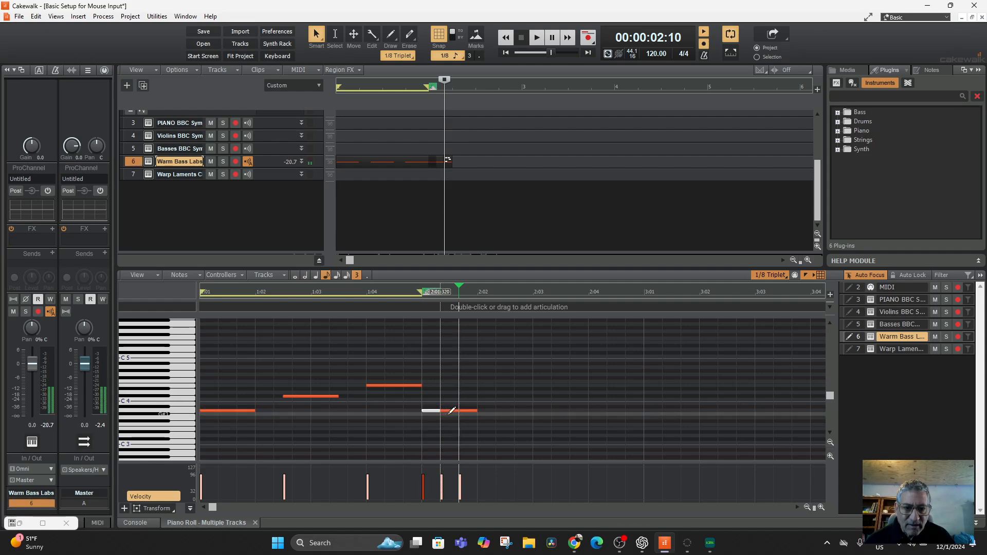
# Step: Add 1/8-triplet notes on C#4 at 2:02:320 and 2:03:000
pyautogui.click(500, 385)
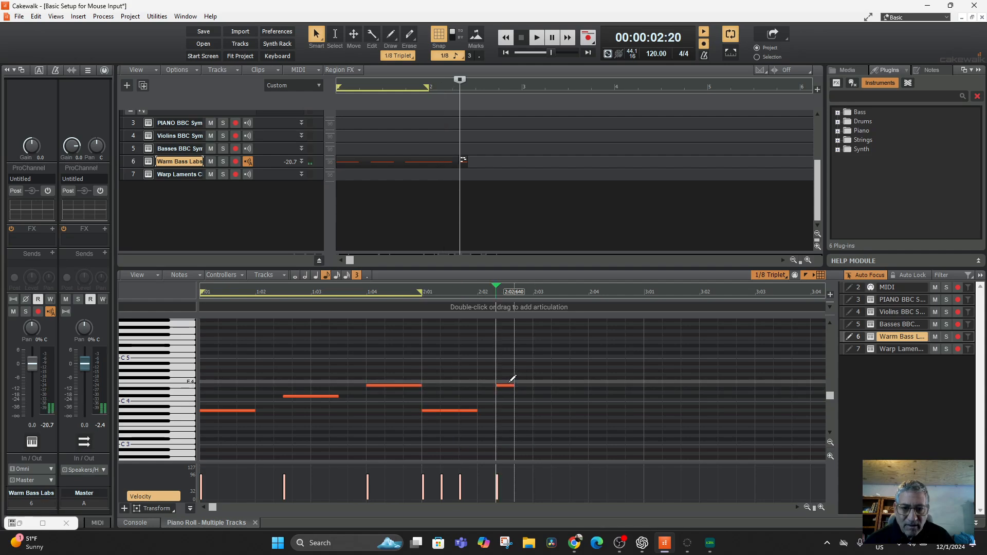
pyautogui.moveTo(504, 386); pyautogui.dragTo(503, 395)
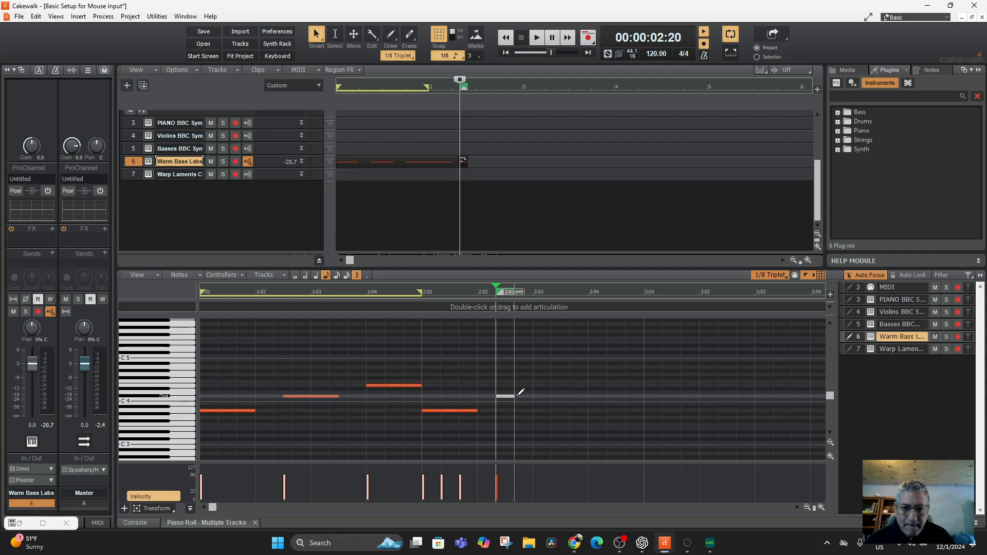
pyautogui.click(543, 393)
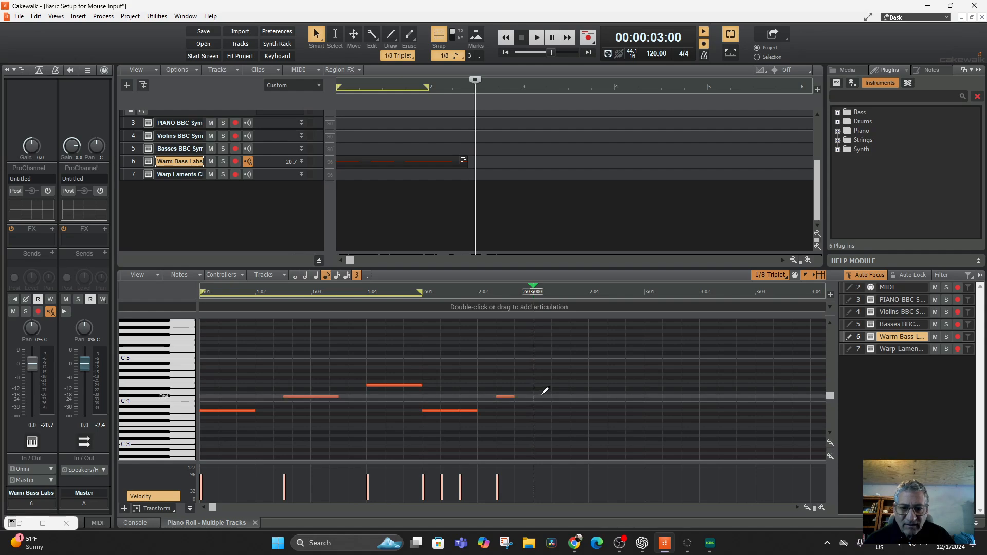
pyautogui.click(542, 394)
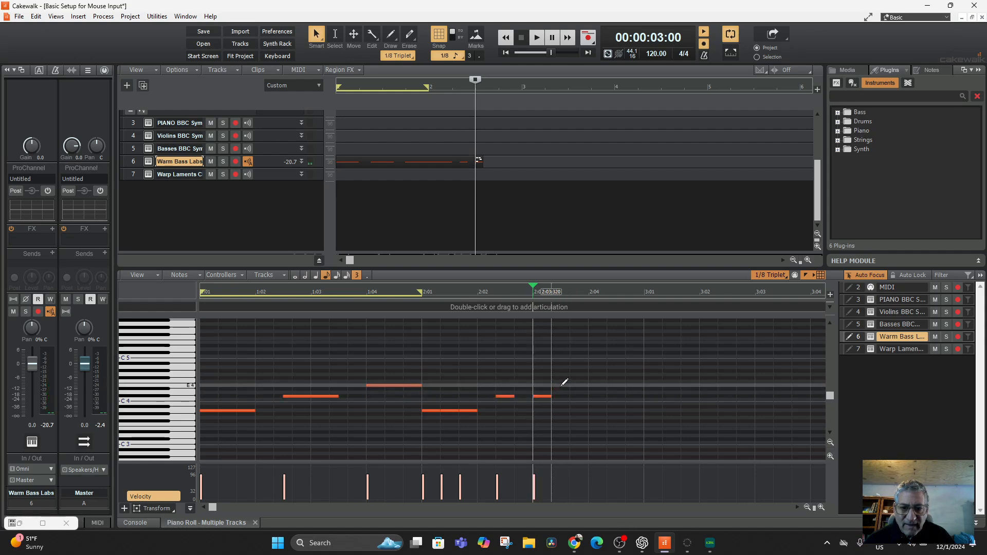
# Step: Draw a non-triplet quarter note on E4 at 2:04:000 and play the loop extended through measure 2
pyautogui.click(316, 276)
pyautogui.click(358, 276)
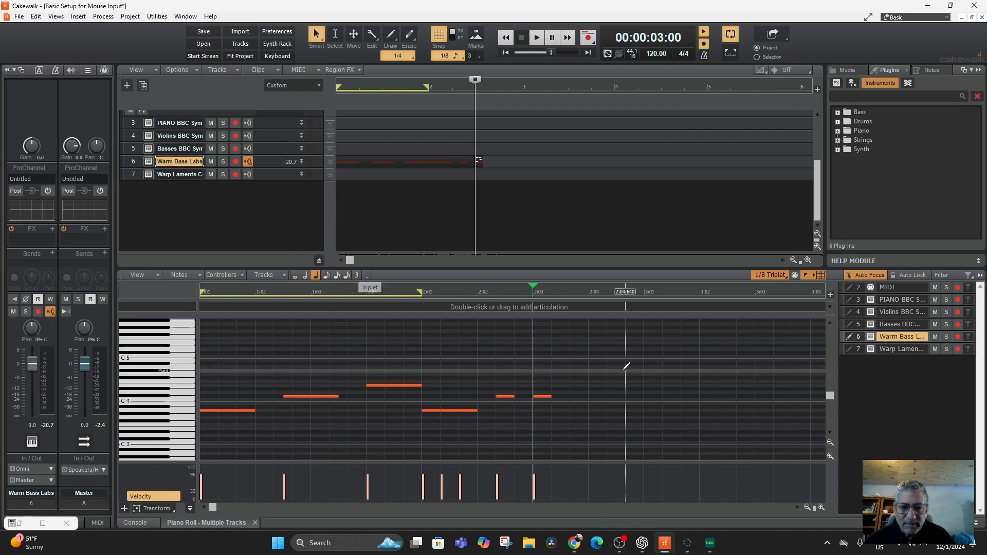
pyautogui.click(590, 378)
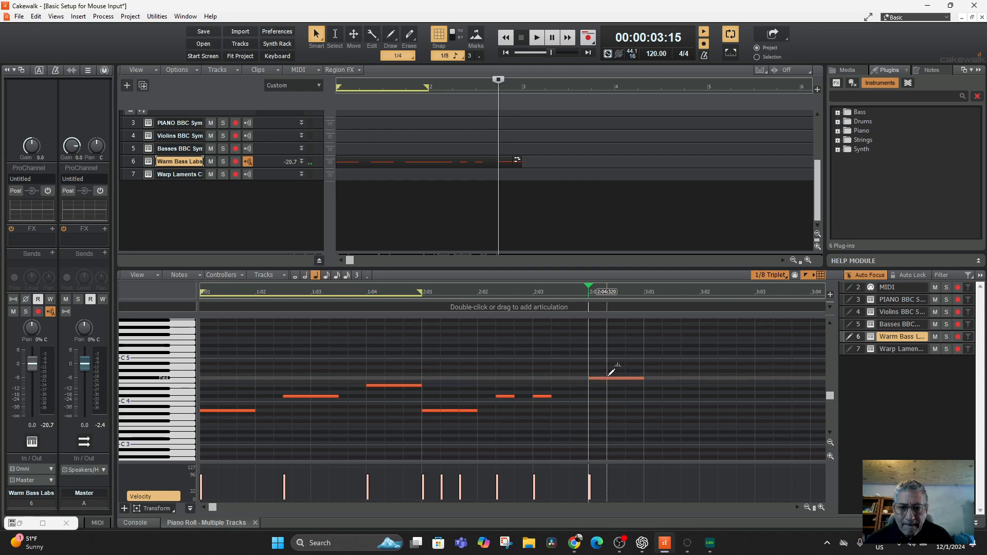
pyautogui.moveTo(607, 378); pyautogui.dragTo(607, 385)
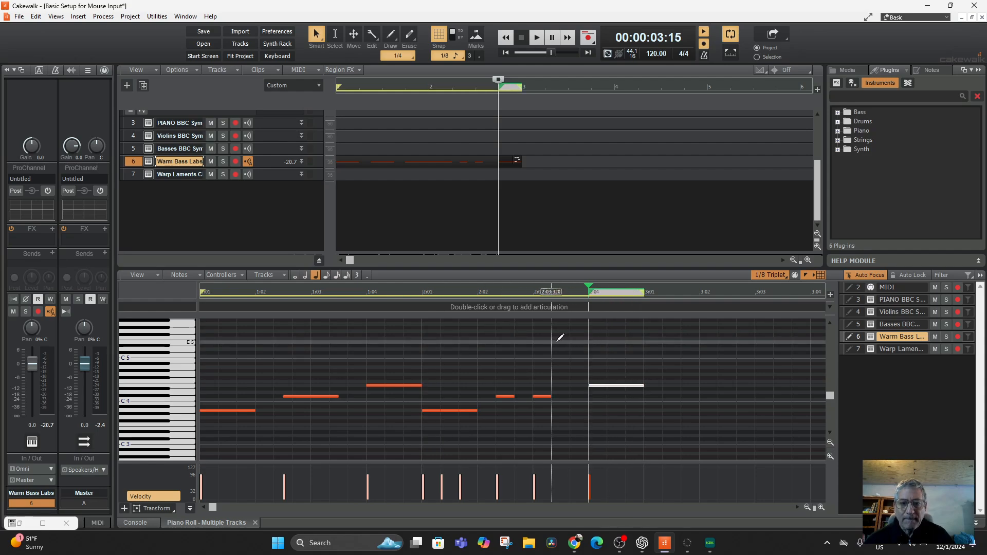
pyautogui.press('space')
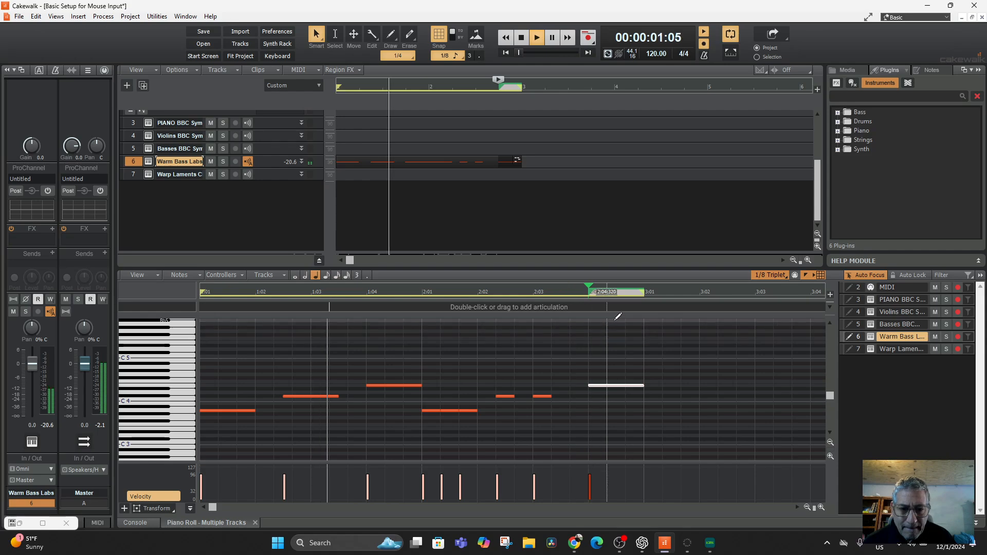
pyautogui.press('space')
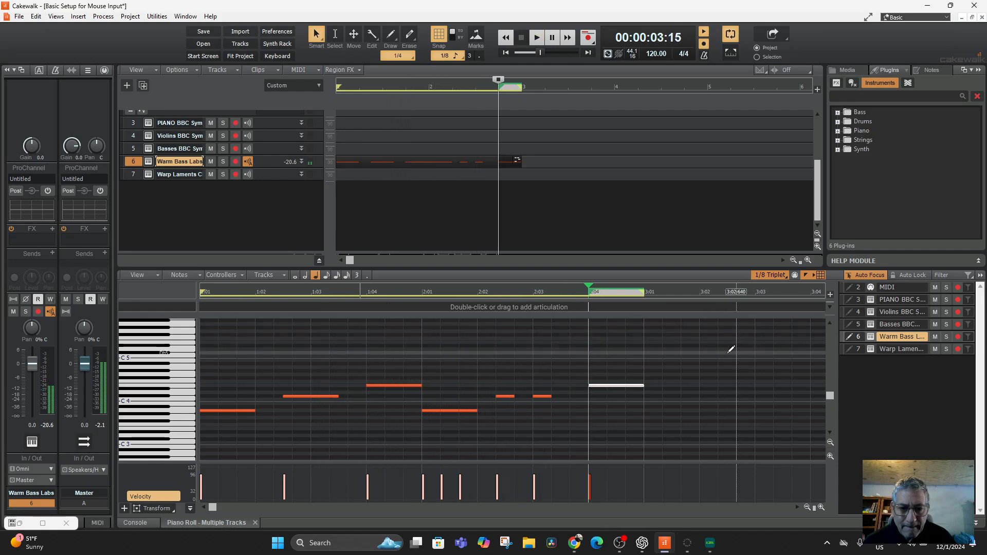
# Step: Rearrange measure 2 into triplet notes on A3 at 2:01:000, 2:01:640 and 2:02:320 and on C#4 at 2:03:000 and 2:03:640, and replay the loop
pyautogui.click(449, 410)
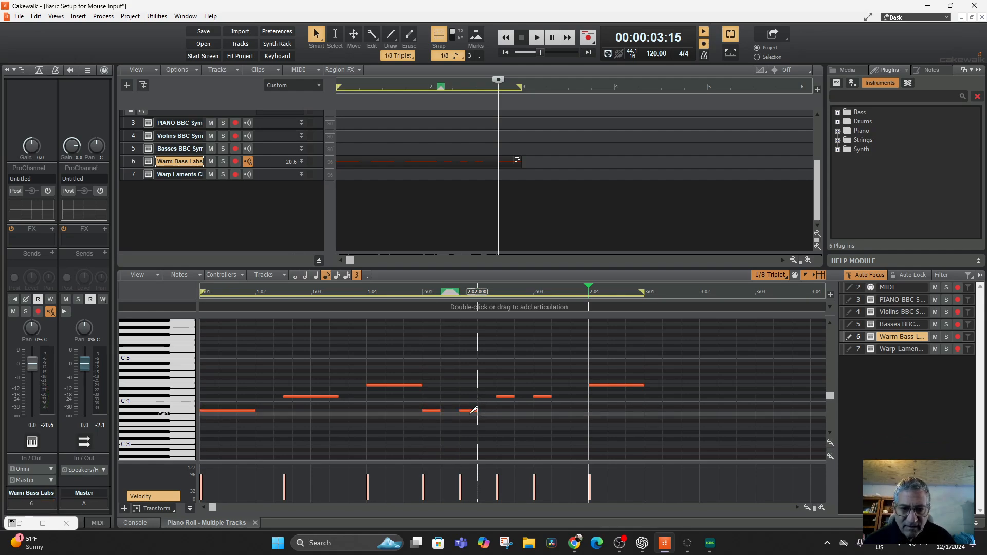
pyautogui.click(498, 410)
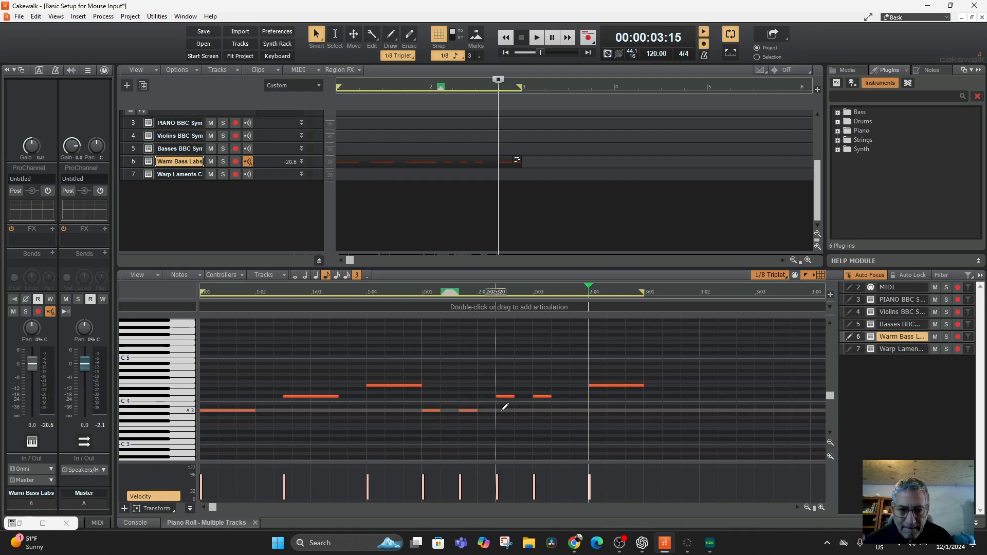
pyautogui.moveTo(506, 396); pyautogui.dragTo(540, 396)
pyautogui.press('space')
pyautogui.press('space')
pyautogui.press('space')
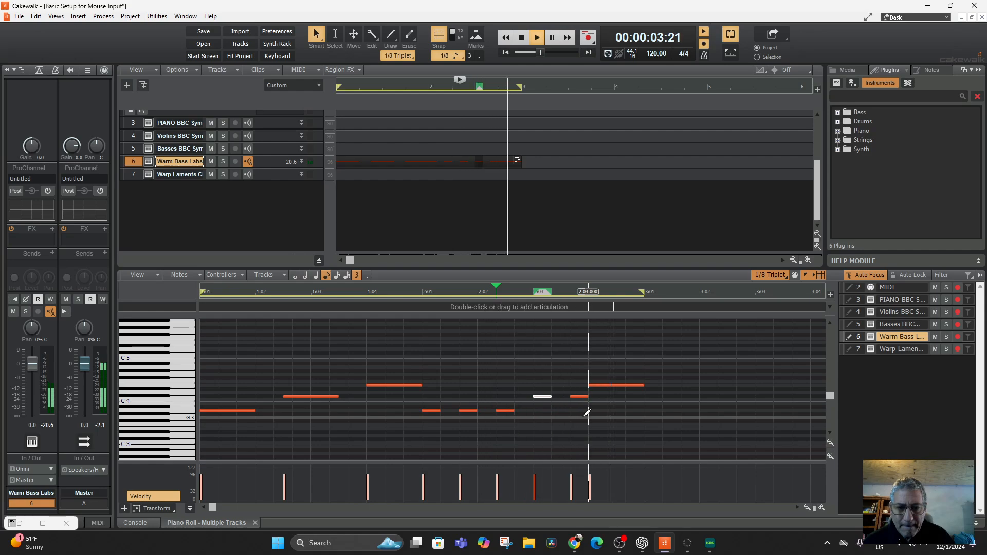
pyautogui.press('space')
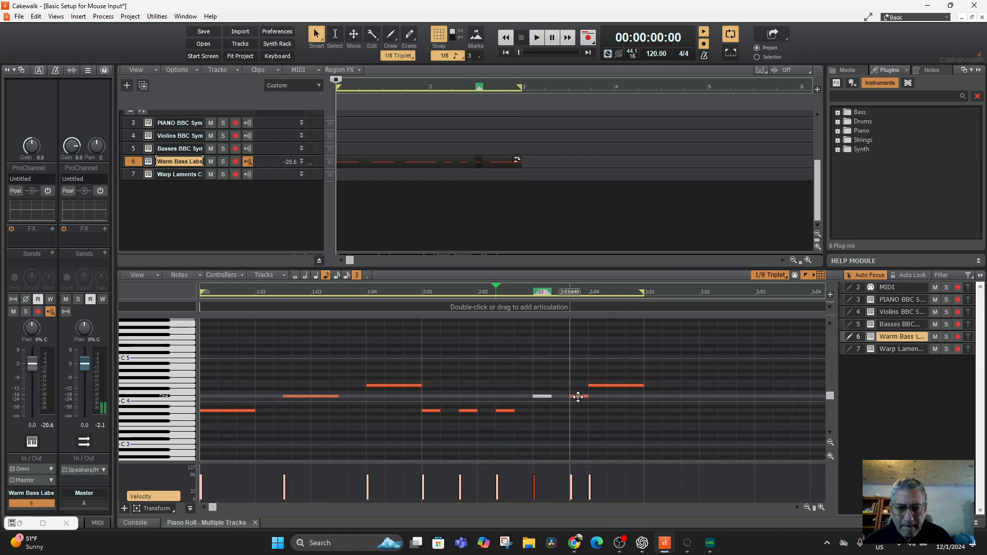
# Step: Delete the C#4 note at 2:03:640, extend the C#4 at 2:03:000 to a quarter note and replay the loop
pyautogui.click(578, 396)
pyautogui.press('Delete')
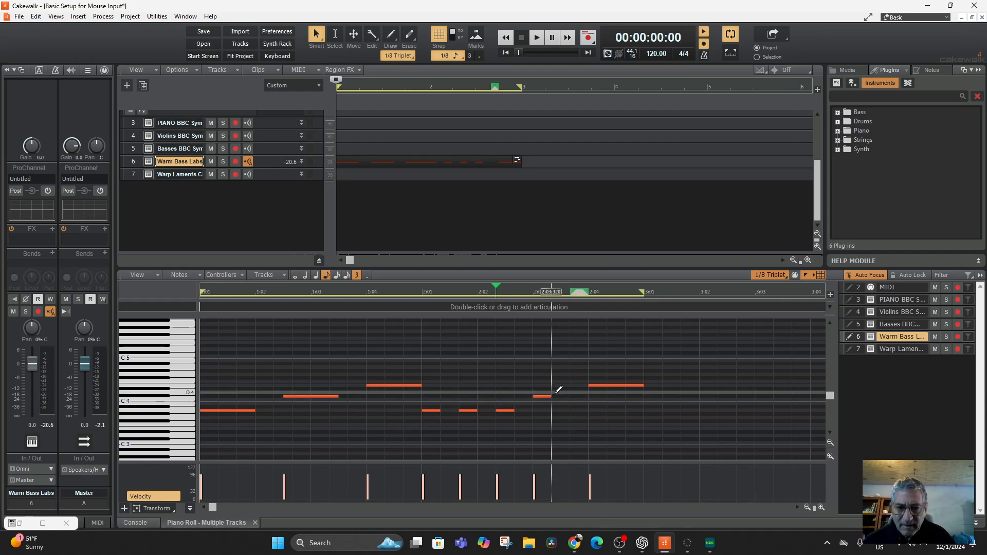
pyautogui.moveTo(557, 397); pyautogui.dragTo(588, 396)
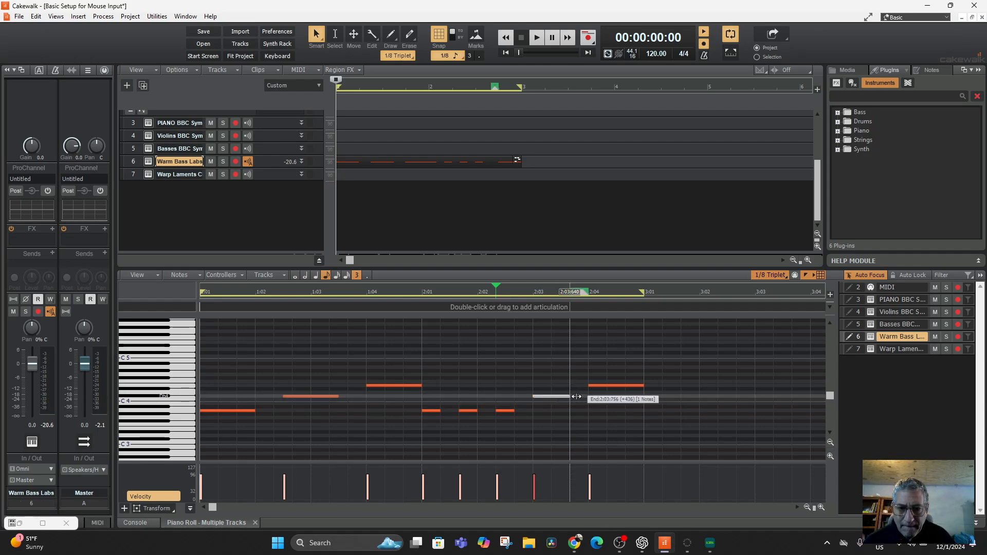
pyautogui.press('space')
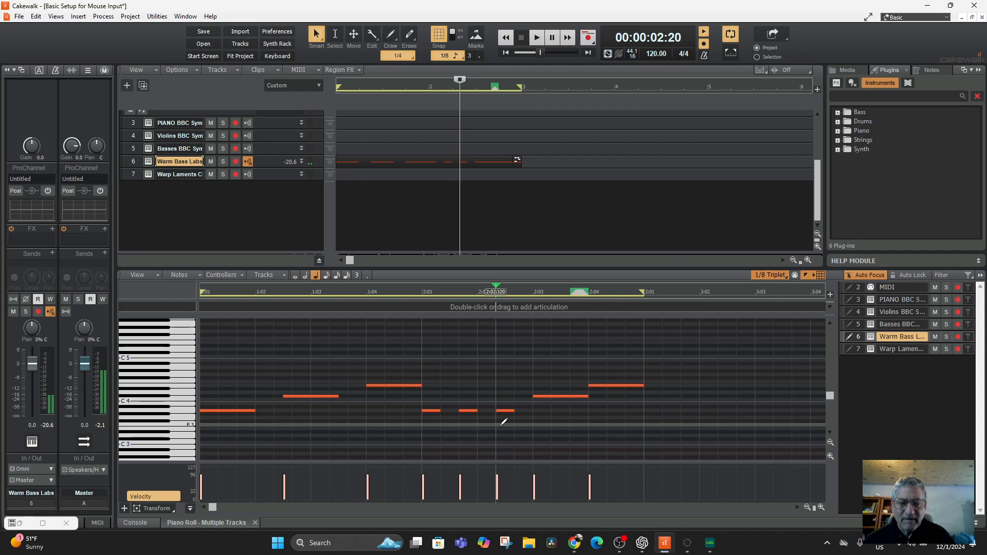
# Step: Set the Piano Roll snap resolution to 1/16
pyautogui.click(758, 276)
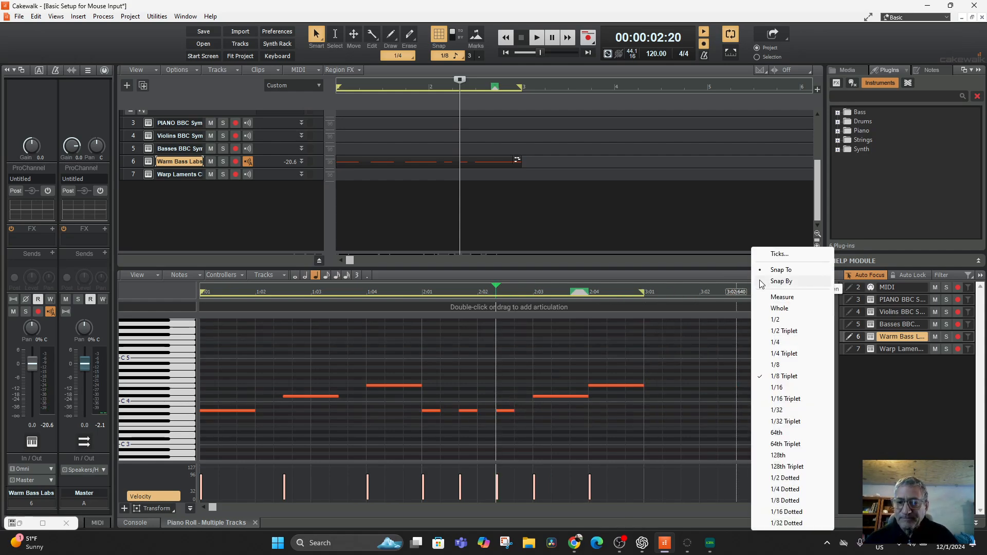
pyautogui.click(778, 389)
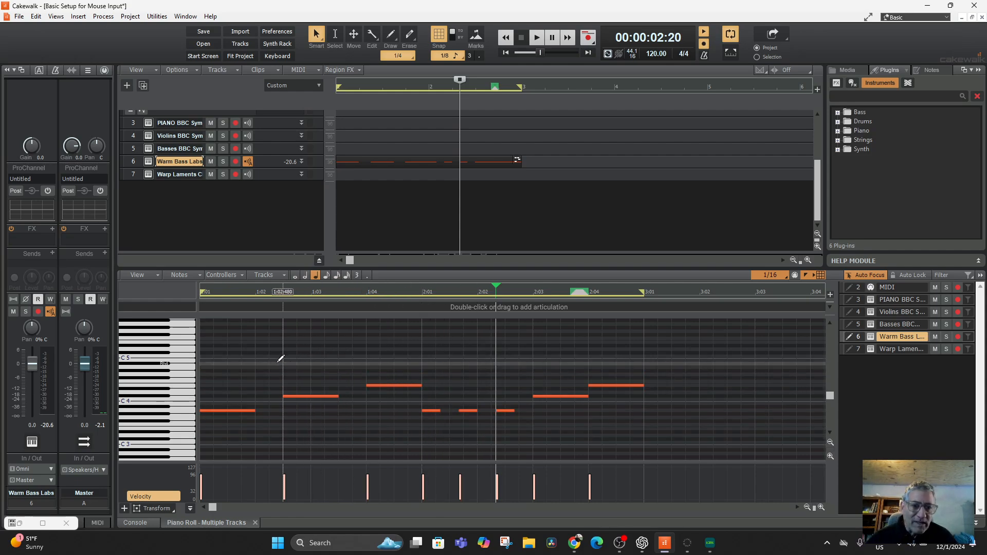
pyautogui.scroll(2, 562, 430)
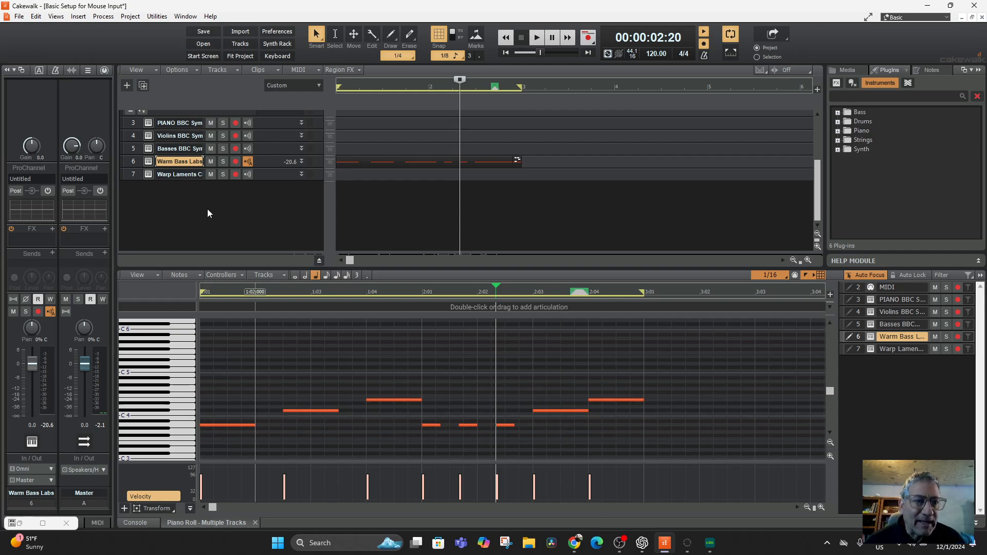
# Step: Arm the Violins BBC Symphony track for recording and show it in the Piano Roll around the C4 to C6 range
pyautogui.click(132, 135)
pyautogui.scroll(2, 360, 400)
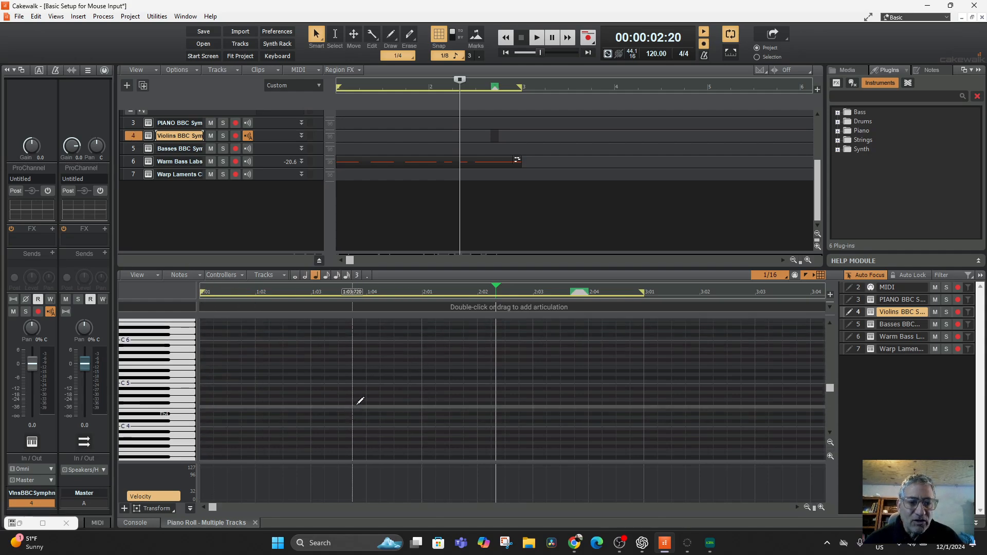
pyautogui.scroll(-4, 360, 401)
pyautogui.scroll(3, 357, 406)
pyautogui.scroll(3, 358, 406)
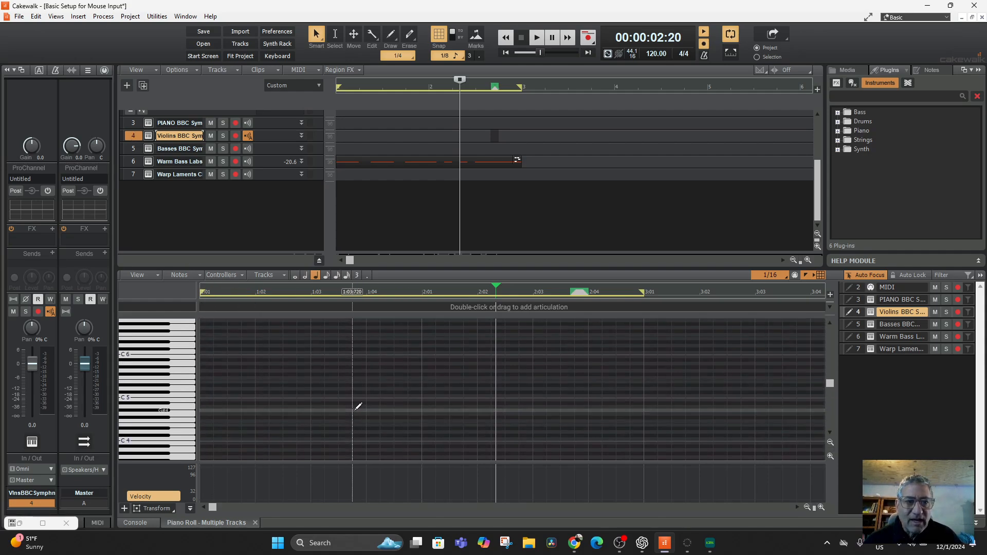
pyautogui.click(134, 161)
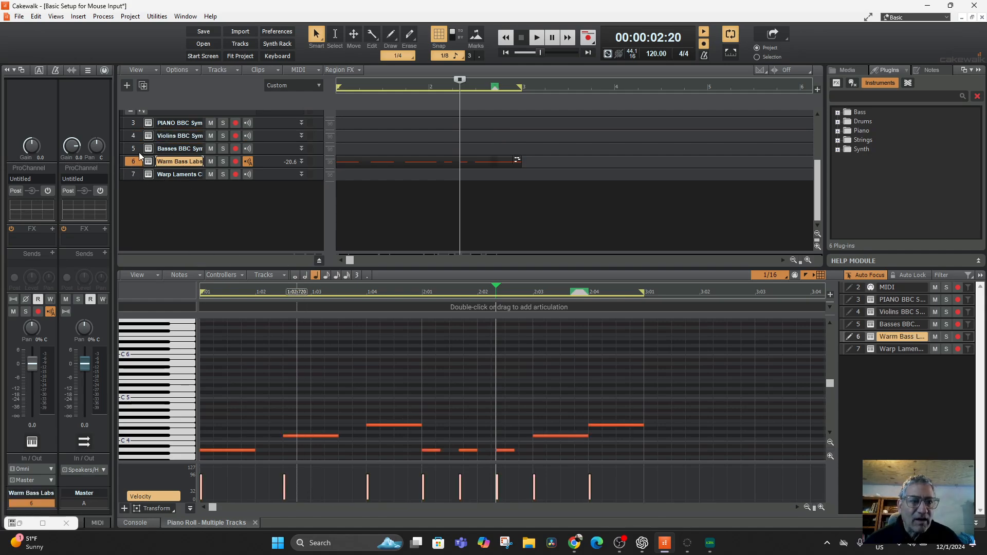
pyautogui.click(235, 136)
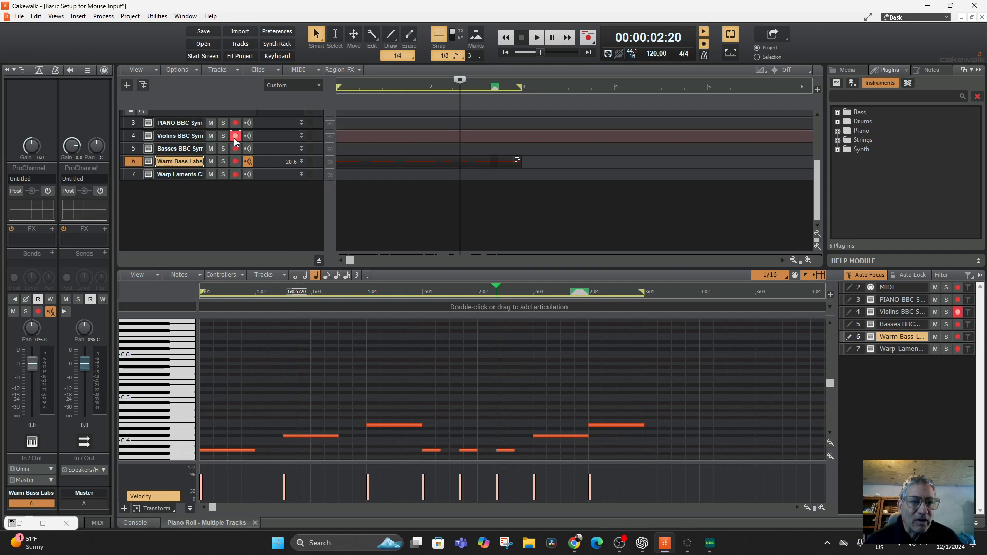
pyautogui.click(133, 132)
pyautogui.scroll(-2, 326, 395)
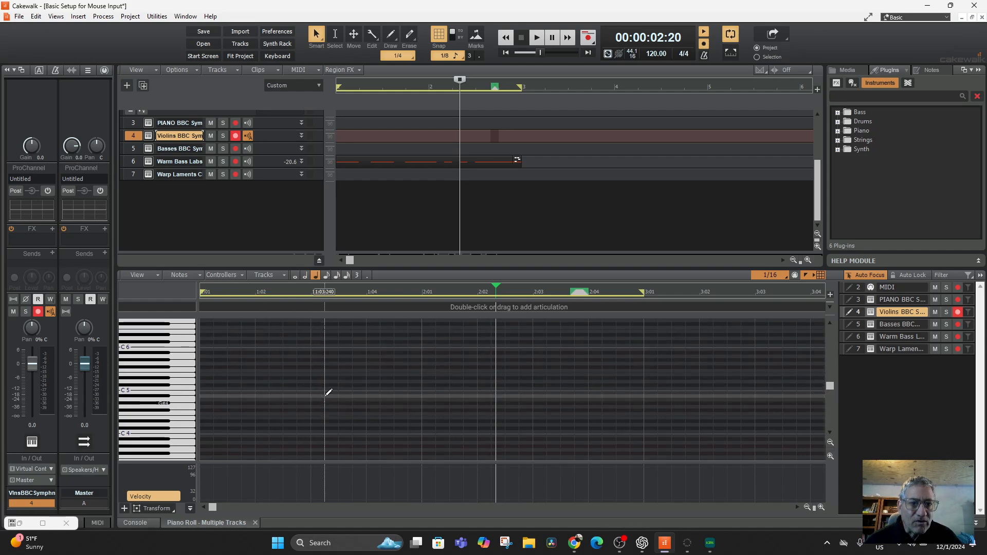
pyautogui.scroll(-1, 334, 392)
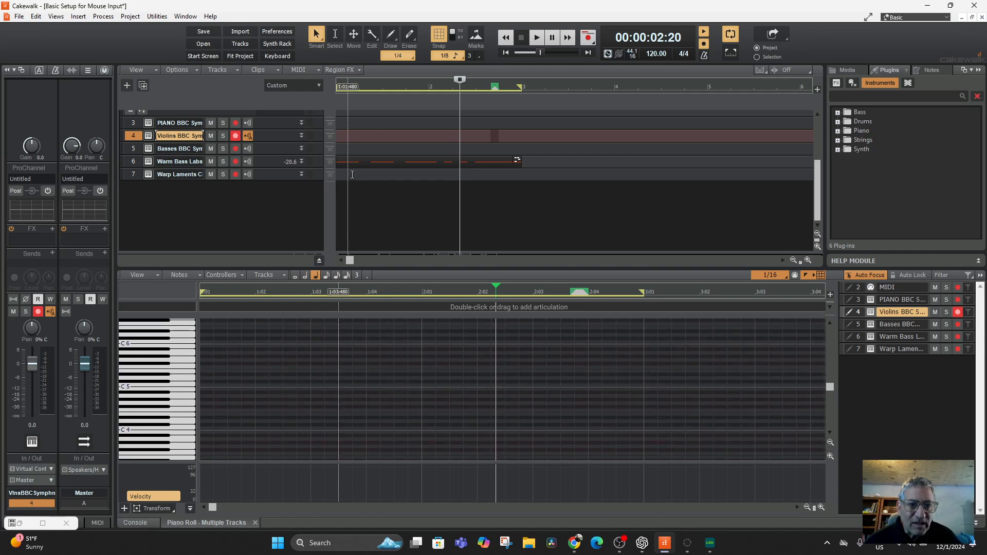
pyautogui.click(356, 157)
pyautogui.scroll(10, 410, 342)
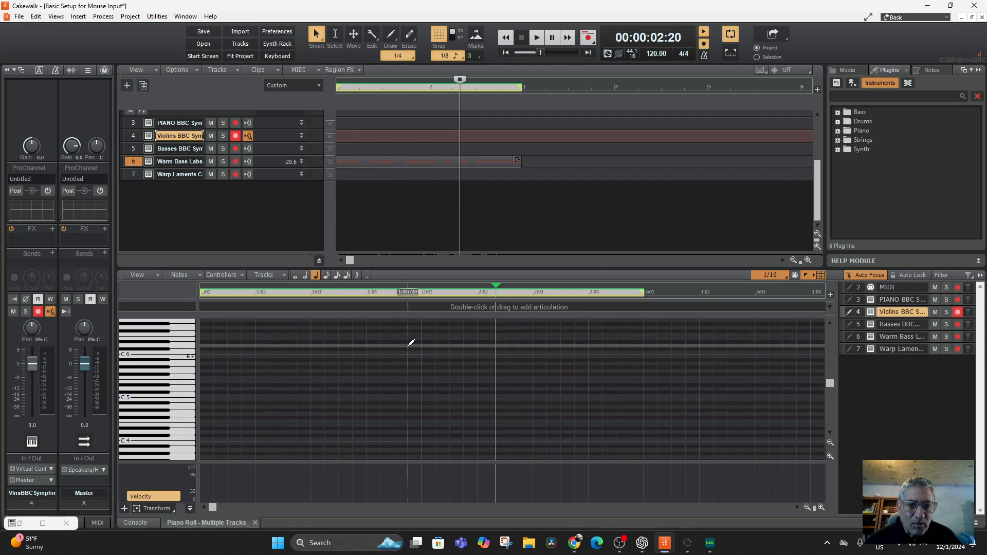
pyautogui.scroll(-6, 411, 341)
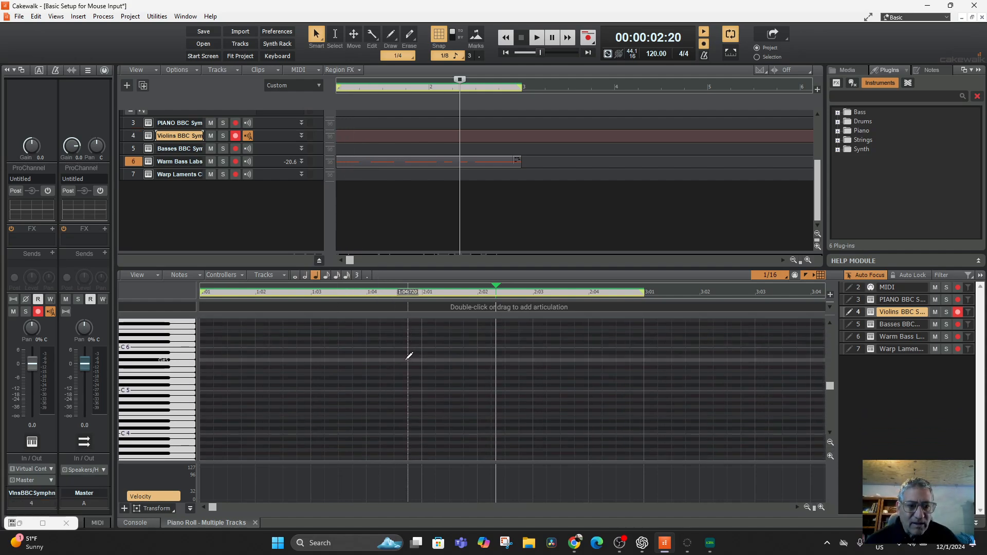
pyautogui.scroll(2, 408, 357)
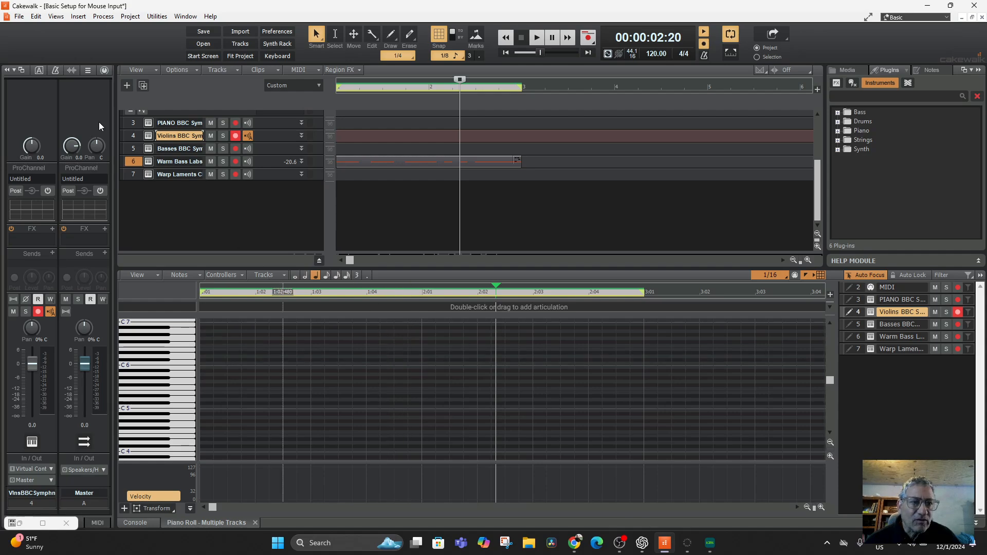
pyautogui.click(131, 135)
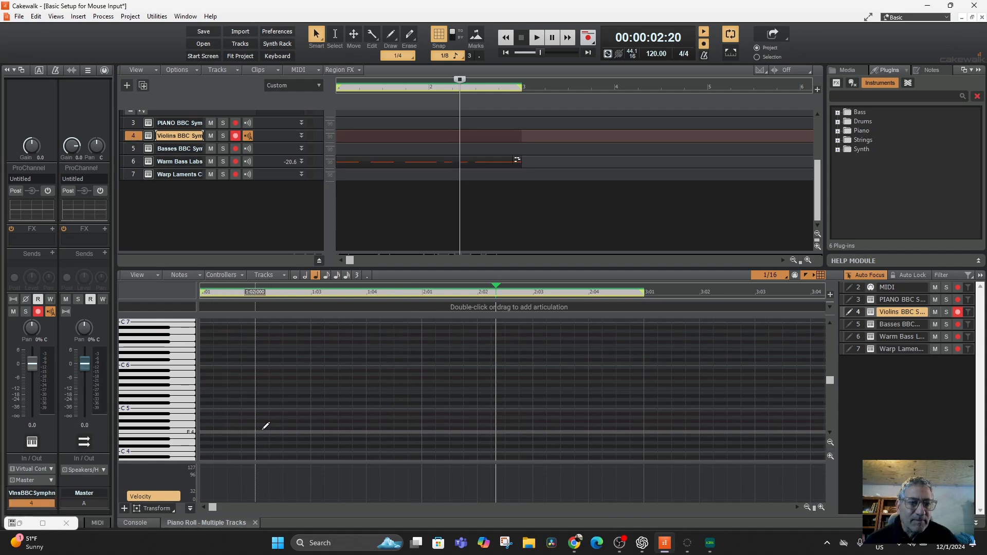
# Step: Return to the project start, play the two-measure bass loop with the Violins track selected and stop
pyautogui.click(511, 53)
pyautogui.press('space')
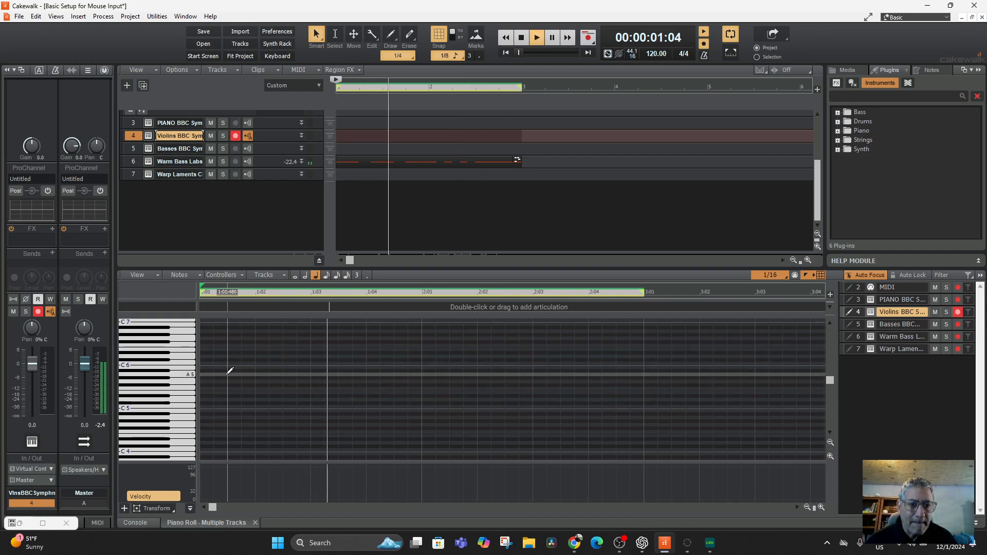
pyautogui.press('space')
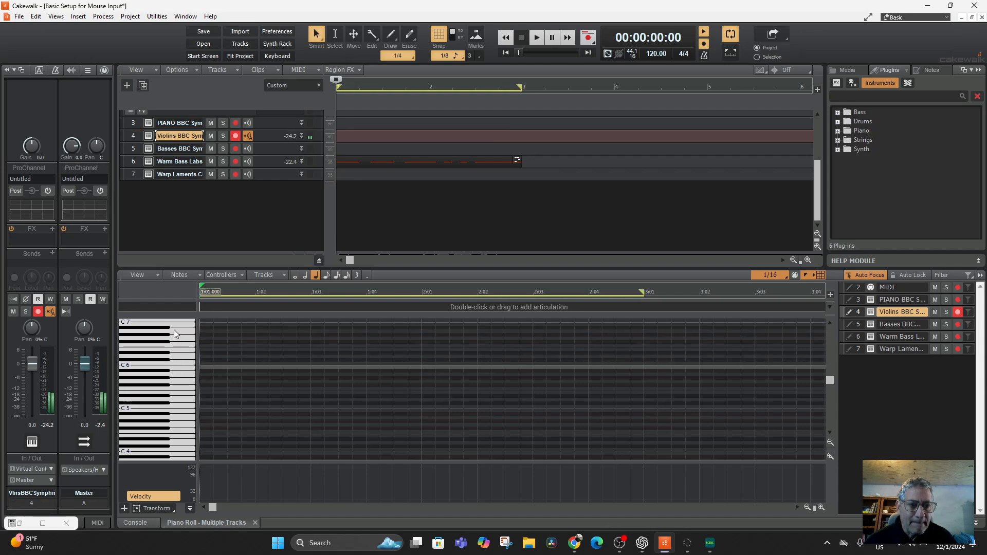
# Step: Enter a whole-note A6 at 1:01:000 on the Violins track and play the loop to check it
pyautogui.click(295, 275)
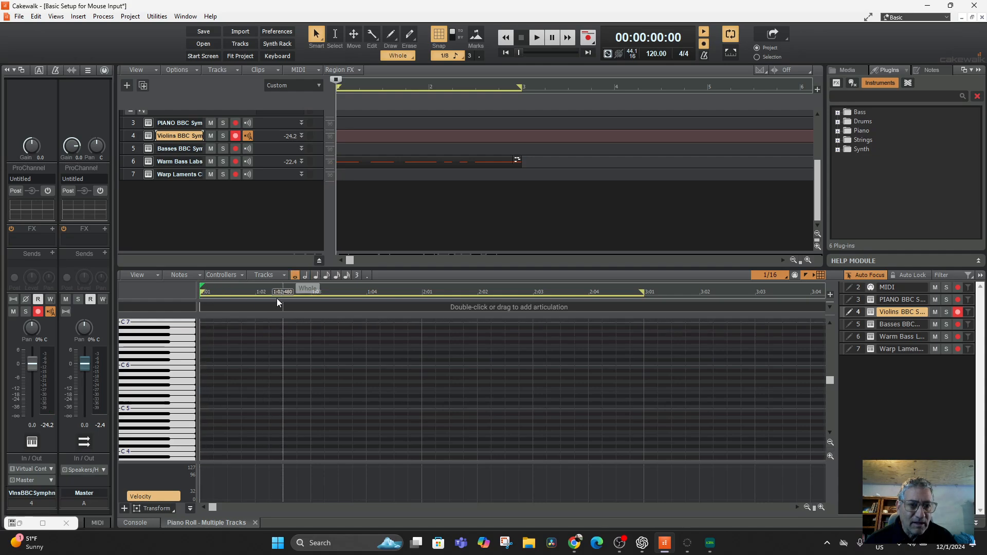
pyautogui.click(206, 329)
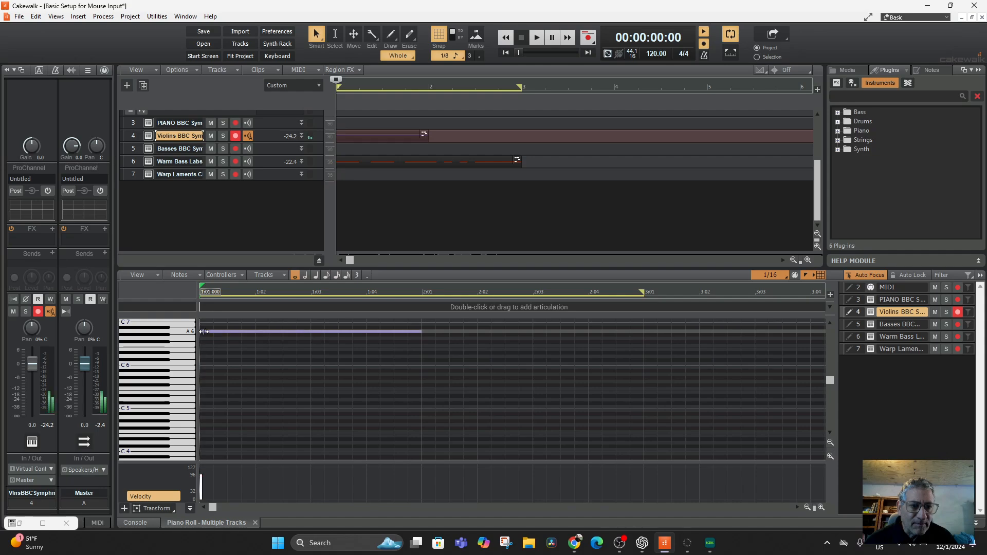
pyautogui.press('space')
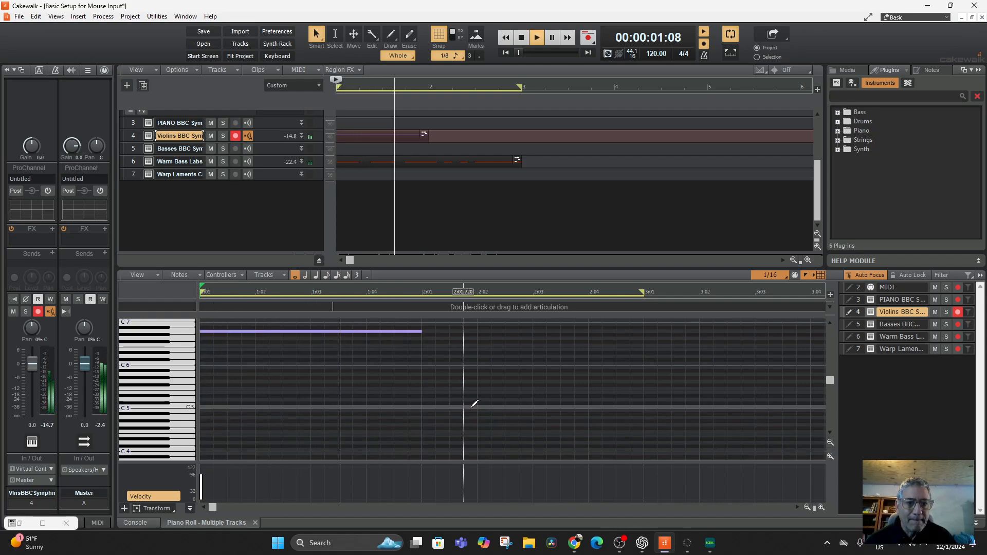
pyautogui.press('space')
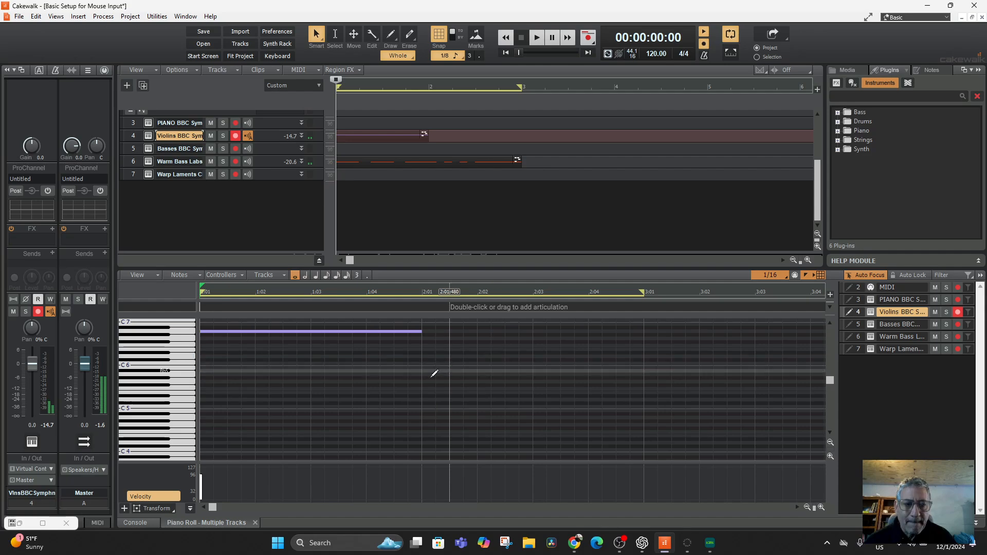
pyautogui.press('space')
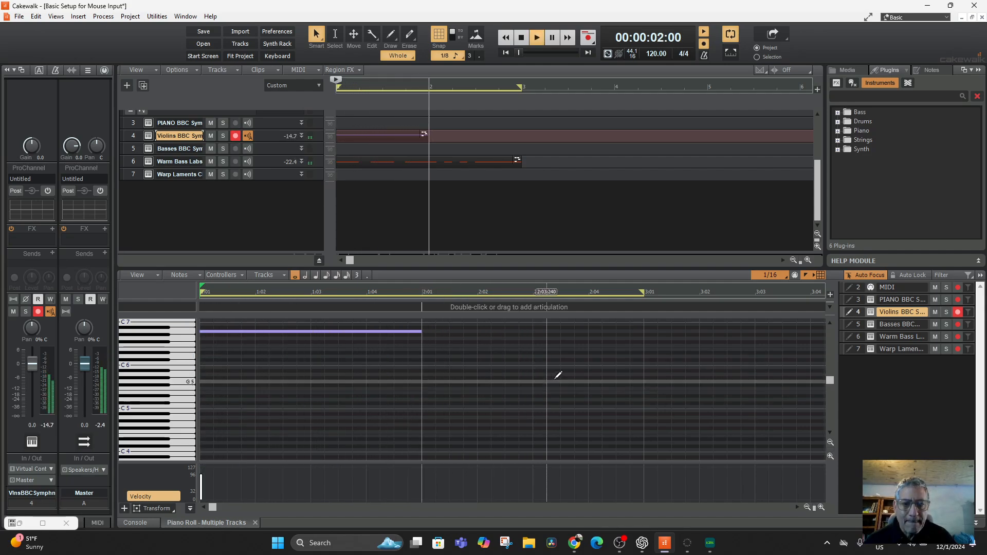
pyautogui.press('space')
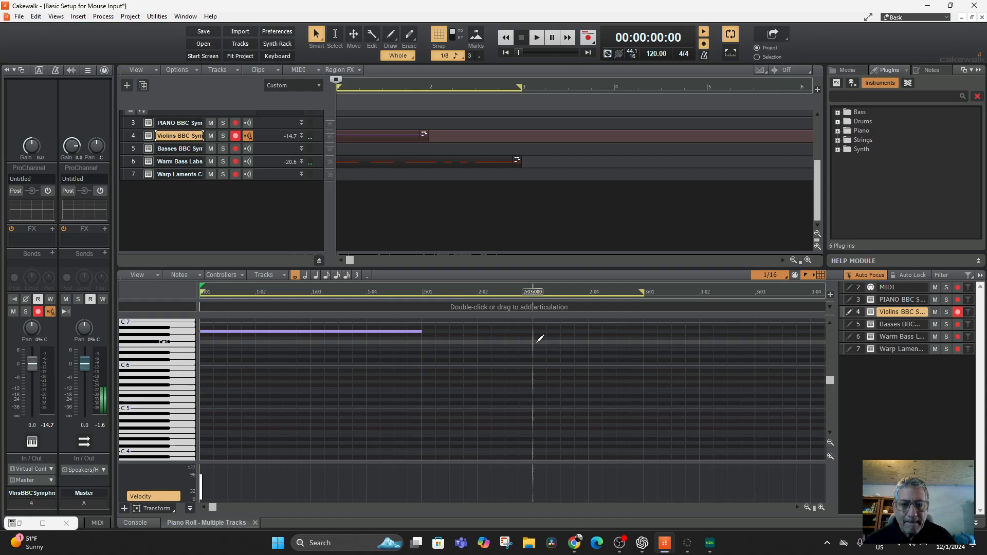
# Step: Enter a half note at 2:03:000, raise it to G#6 and play it back
pyautogui.click(306, 276)
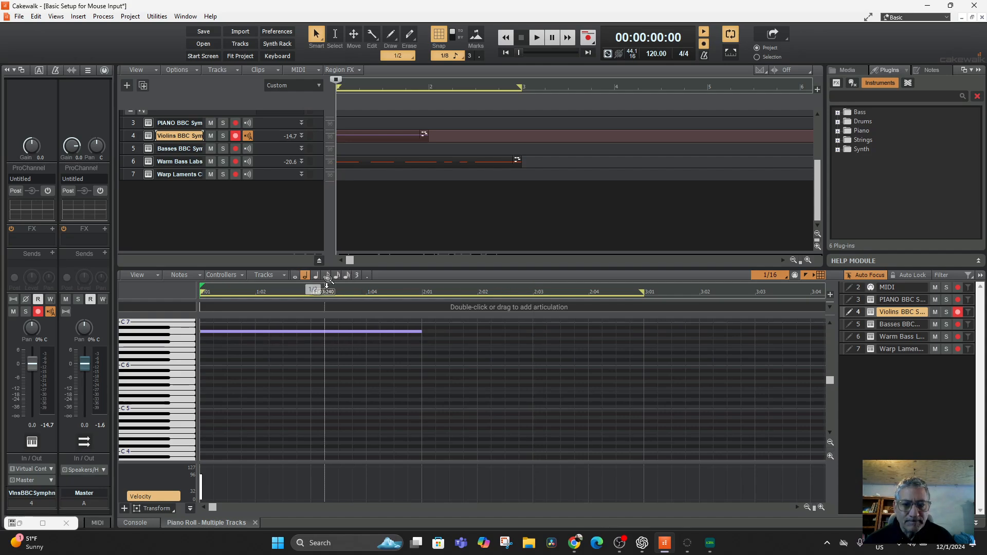
pyautogui.click(534, 360)
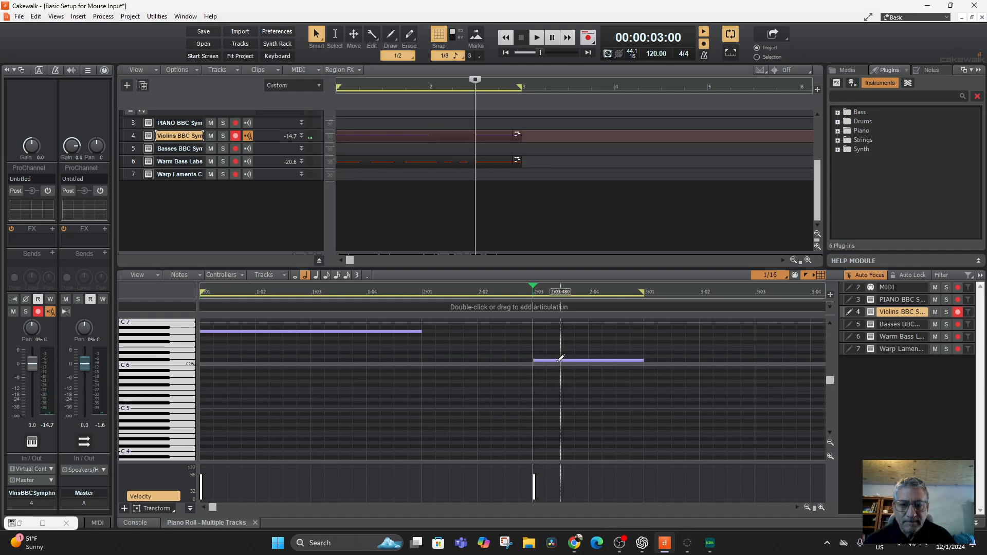
pyautogui.moveTo(560, 360); pyautogui.dragTo(560, 334)
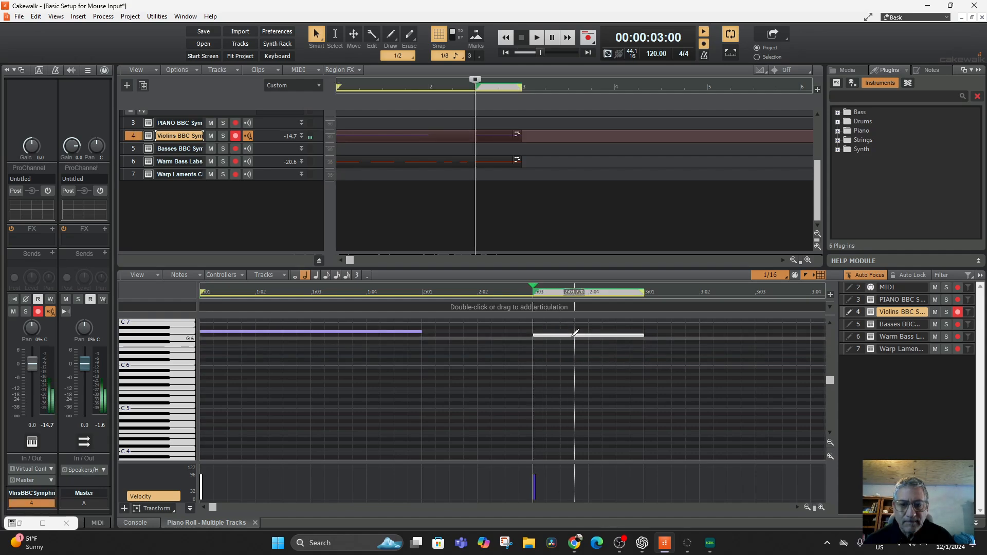
pyautogui.press('space')
pyautogui.press('space')
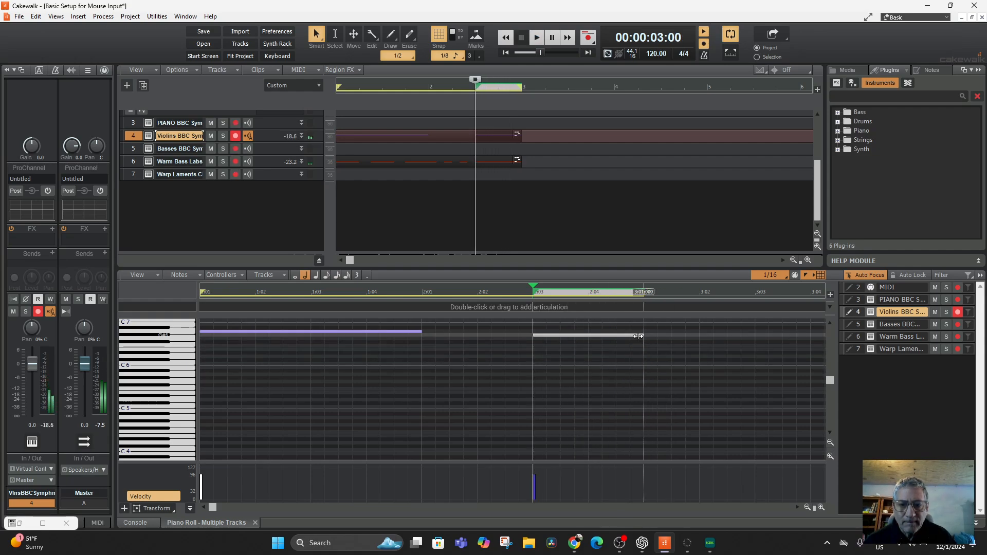
# Step: Shorten the G#6 at 2:03:000 to a quarter note and add a quarter-note F#6 at 2:04:000
pyautogui.moveTo(641, 337); pyautogui.dragTo(590, 339)
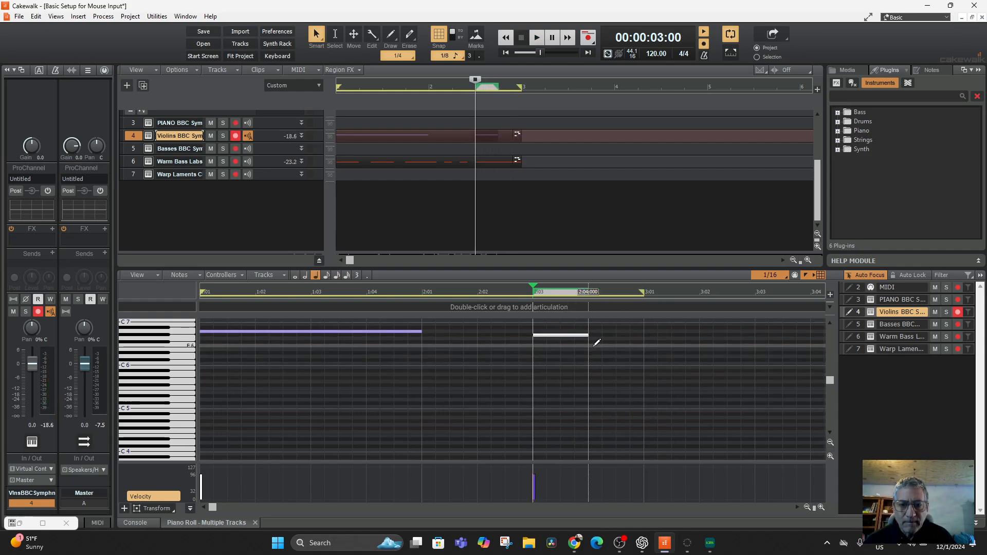
pyautogui.click(593, 346)
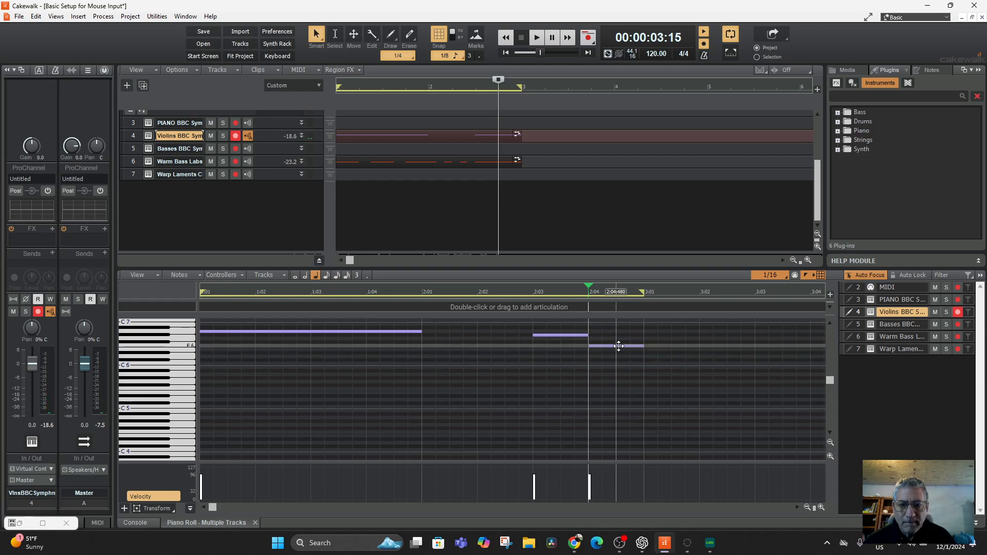
pyautogui.moveTo(619, 346); pyautogui.dragTo(619, 342)
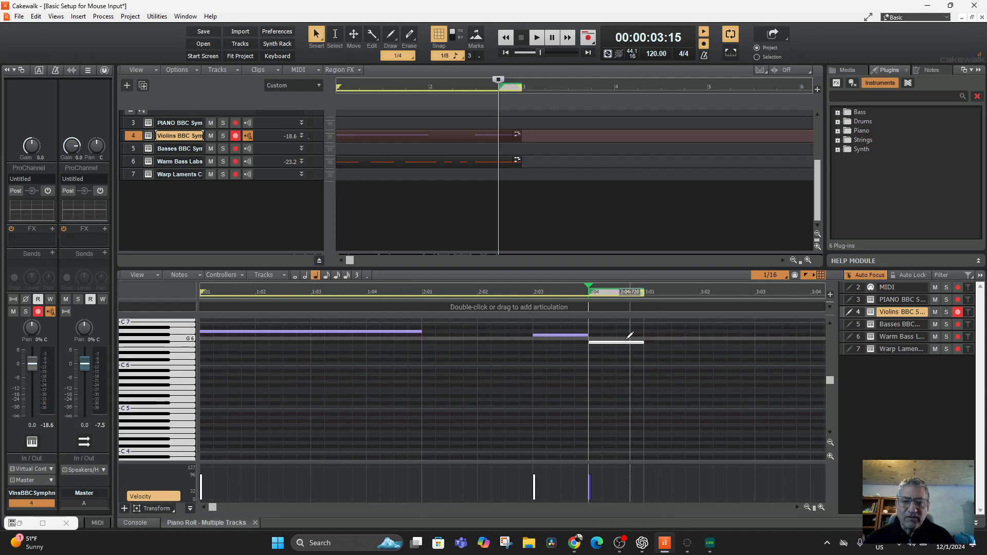
# Step: Enter two eighth notes on E6, one at 3:01:000 and one at 3:01:480
pyautogui.click(327, 275)
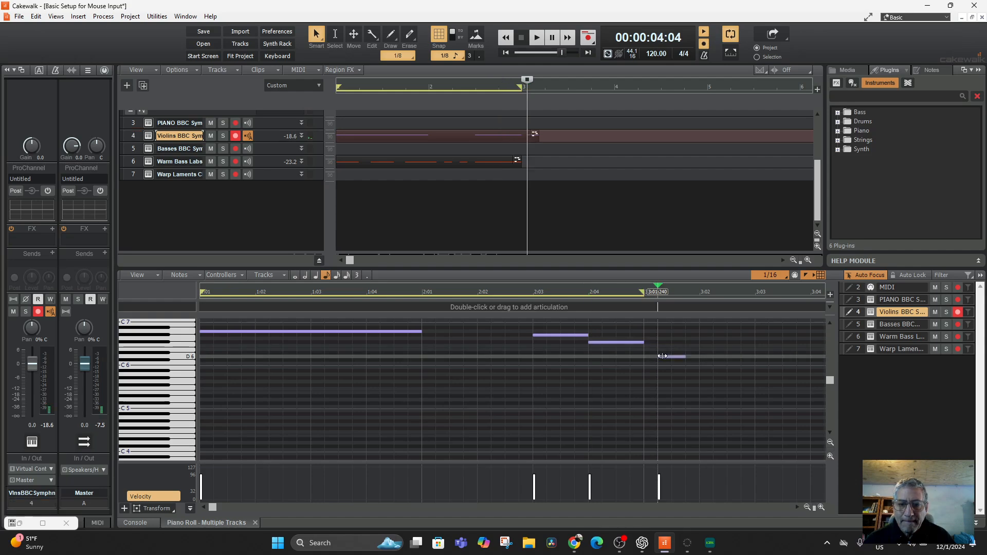
pyautogui.moveTo(665, 355)
pyautogui.mouseDown()
pyautogui.moveTo(672, 346)
pyautogui.moveTo(658, 350)
pyautogui.mouseUp()
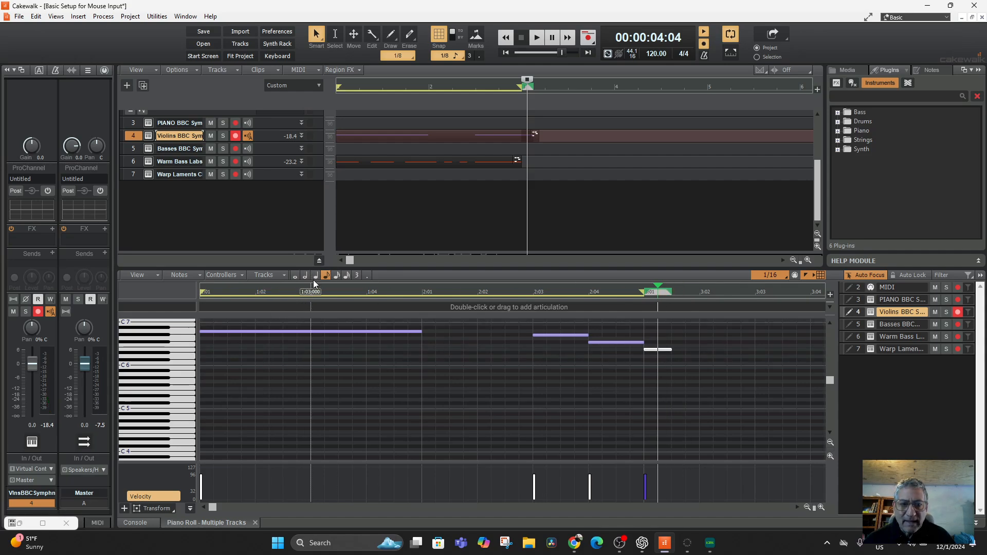
pyautogui.click(675, 356)
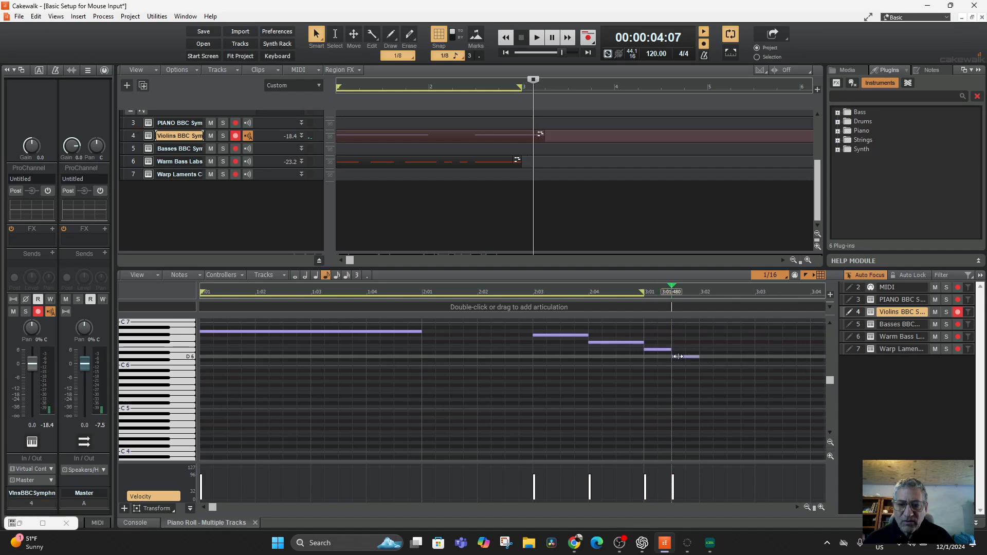
pyautogui.moveTo(683, 356); pyautogui.dragTo(682, 349)
# Step: Extend the loop end to 3:03:720 in the Piano Roll and try the playback
pyautogui.press('space')
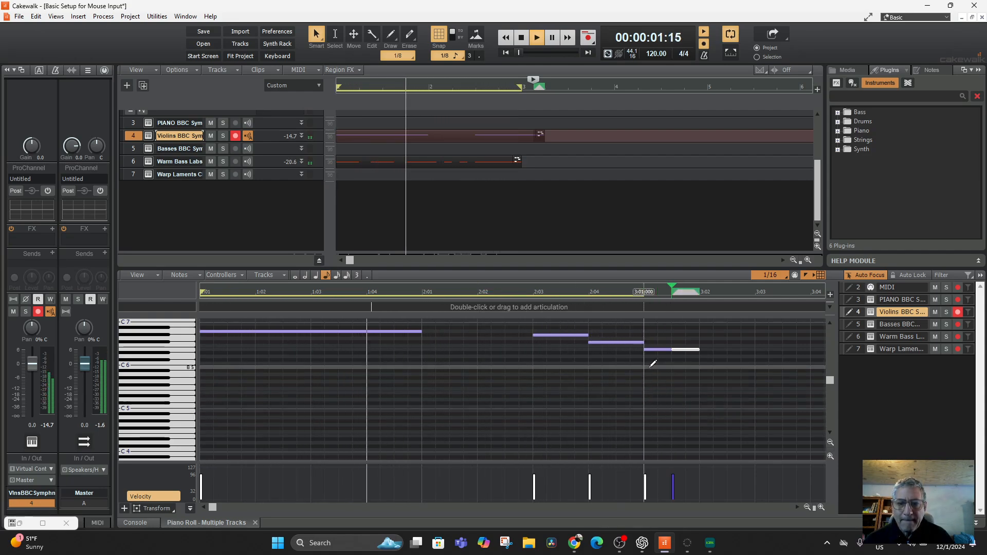
pyautogui.click(644, 291)
pyautogui.press('space')
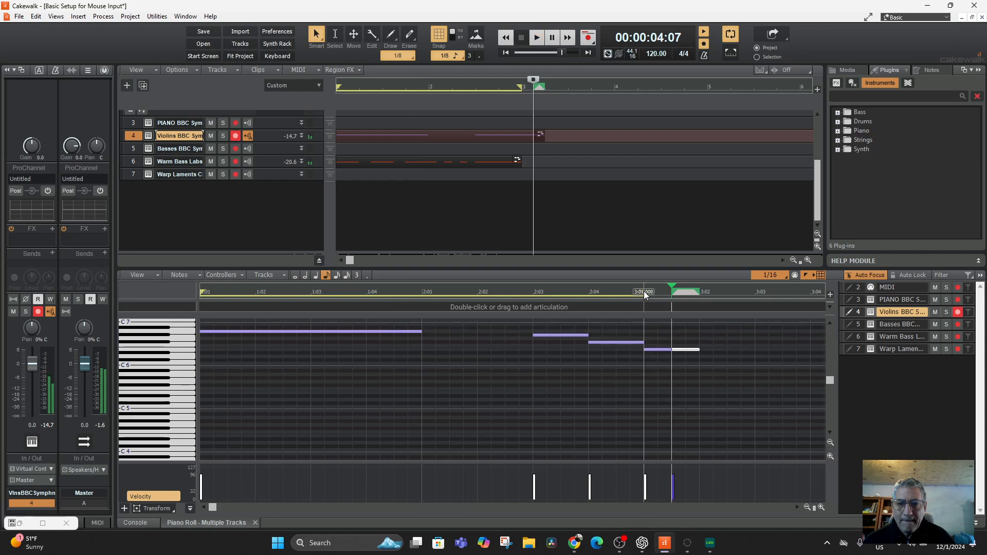
pyautogui.moveTo(775, 291); pyautogui.dragTo(794, 292)
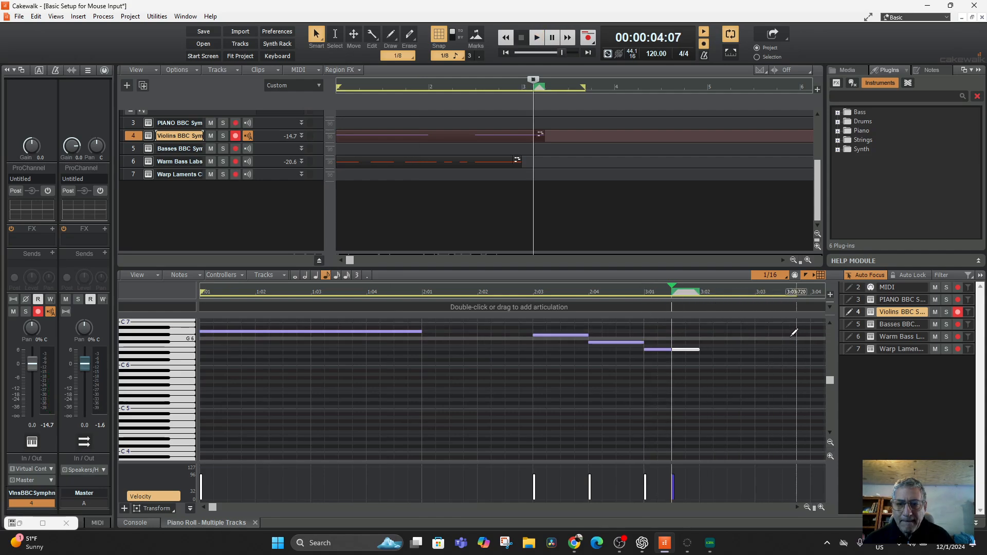
pyautogui.press('space')
pyautogui.press('space')
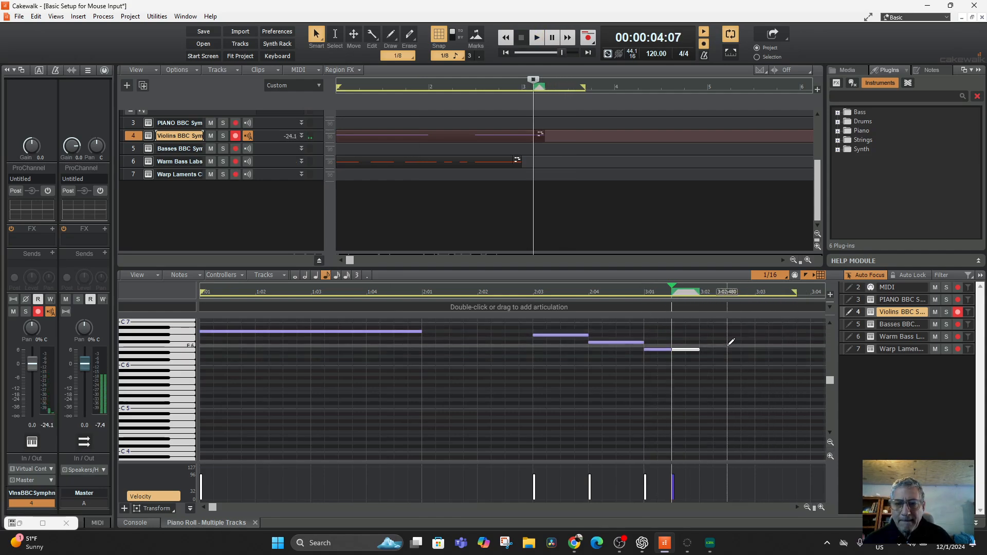
# Step: Delete the E6 note at 3:01:480, lengthen the E6 at 3:01:000 to a half note and replay
pyautogui.click(683, 351)
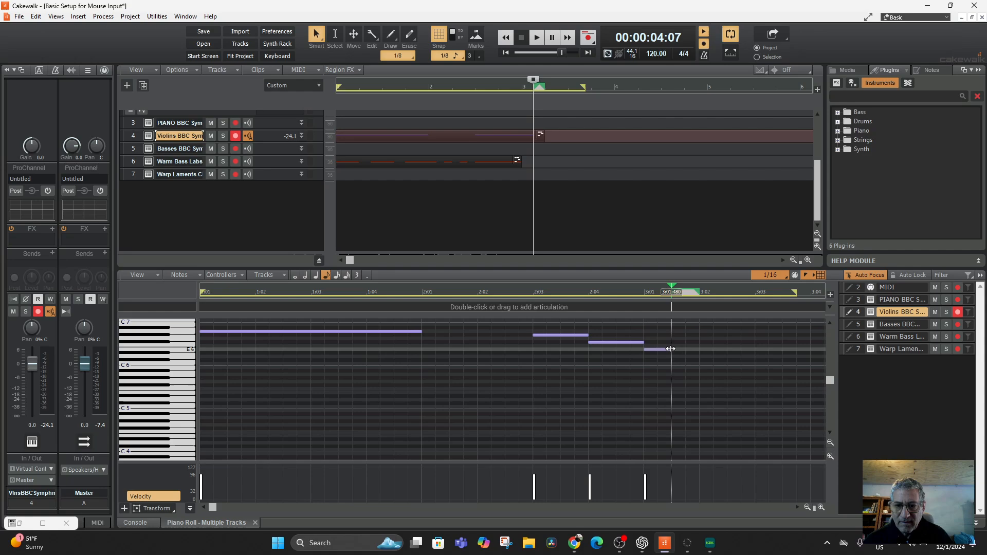
pyautogui.moveTo(670, 350); pyautogui.dragTo(754, 348)
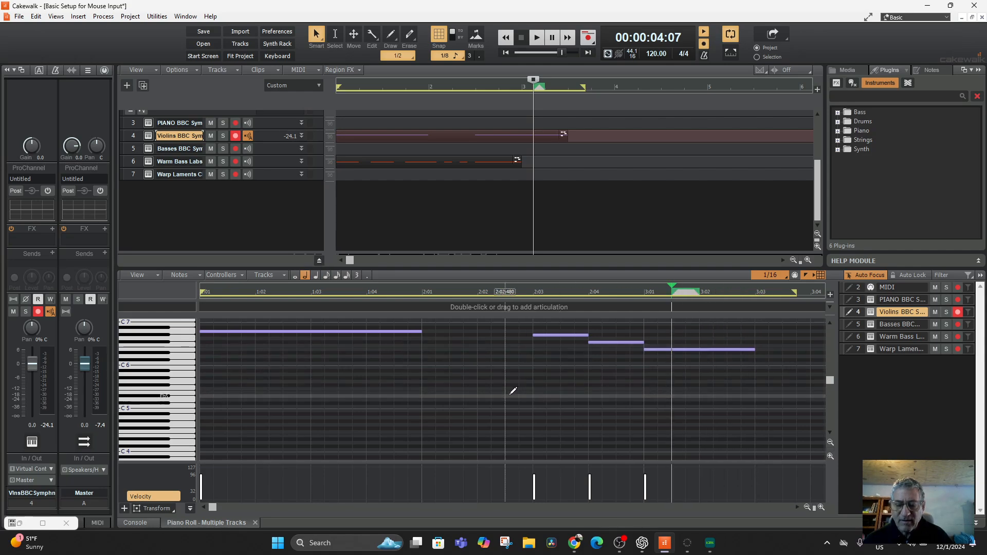
pyautogui.press('space')
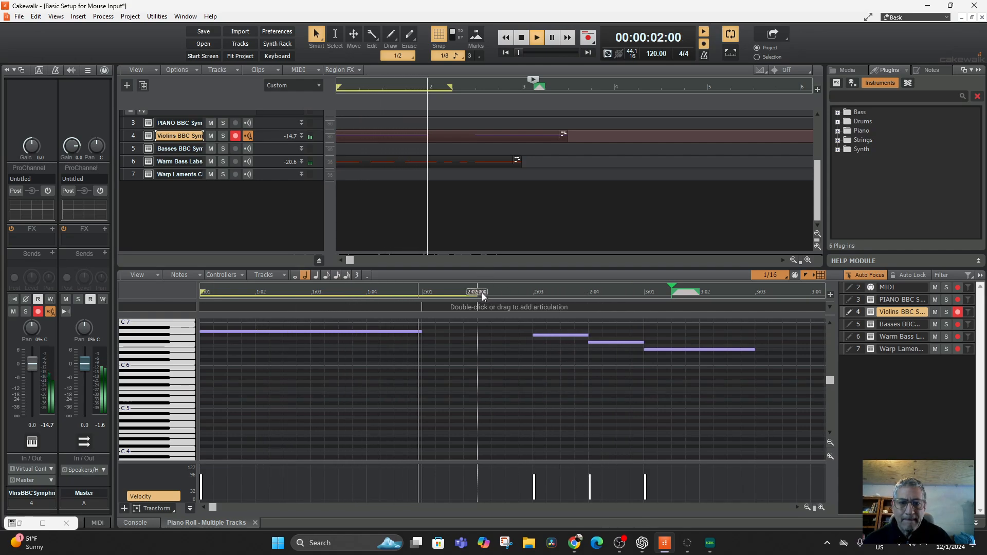
pyautogui.press('space')
# Step: Extend the loop to the start of measure 4 and play it from the project start
pyautogui.moveTo(477, 292); pyautogui.dragTo(705, 297)
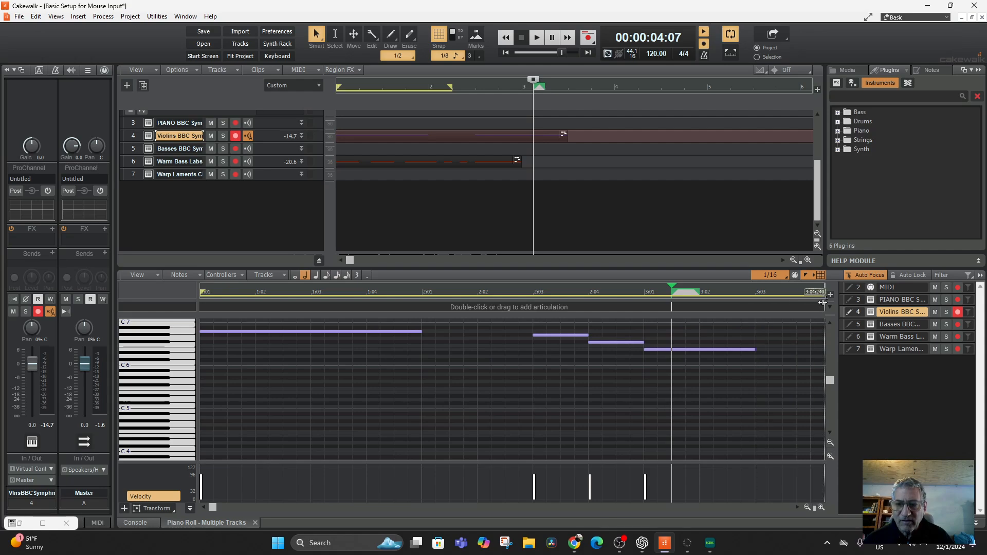
pyautogui.moveTo(823, 302); pyautogui.dragTo(557, 323)
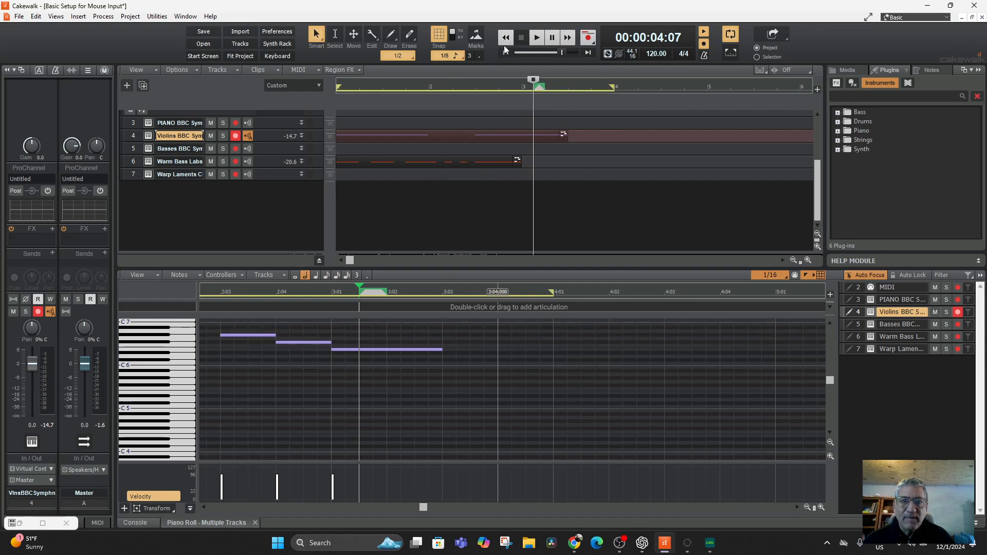
pyautogui.click(506, 52)
pyautogui.click(538, 35)
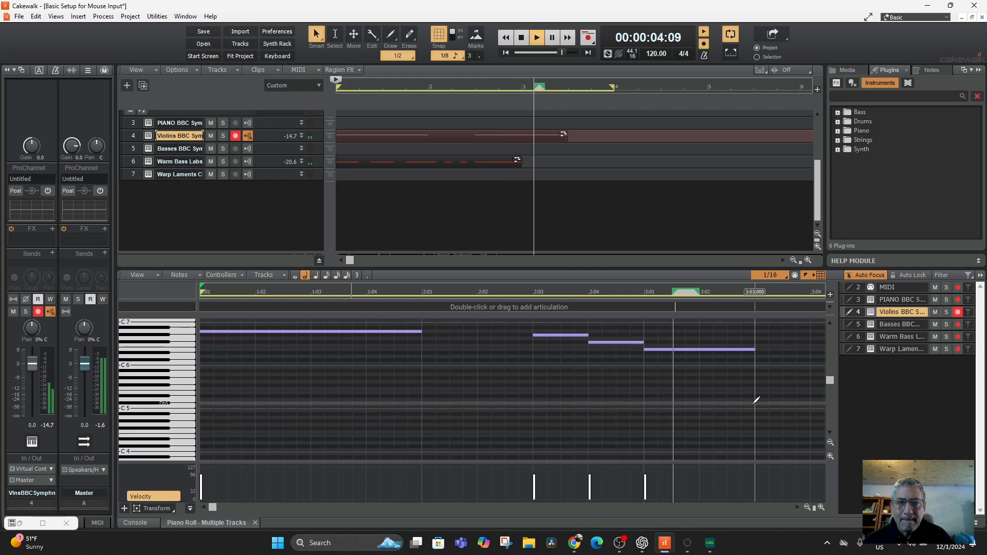
pyautogui.press('space')
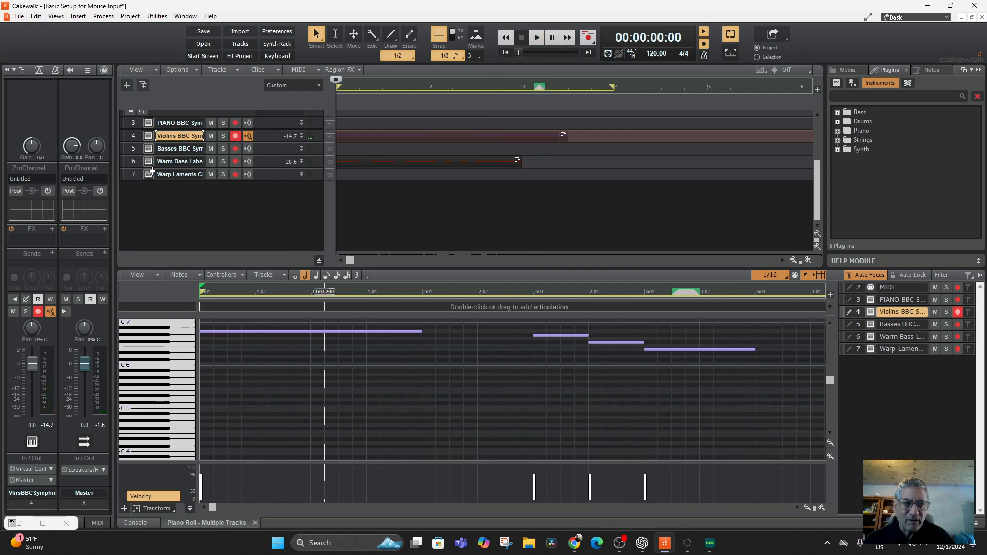
# Step: Show the Warm Bass Labs track, enter a half-note A3 at 3:01:000 and play from there
pyautogui.click(134, 162)
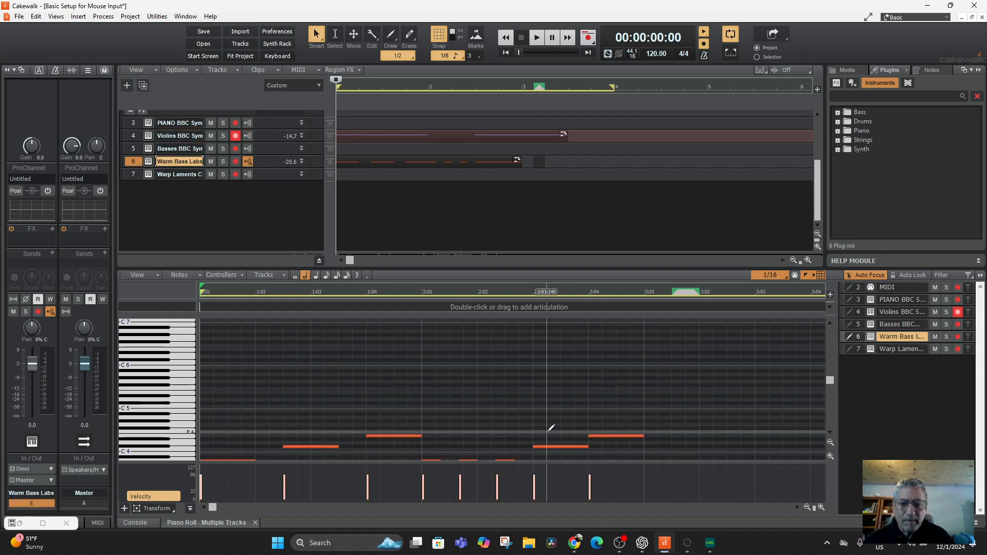
pyautogui.scroll(-2, 663, 437)
pyautogui.scroll(-2, 665, 433)
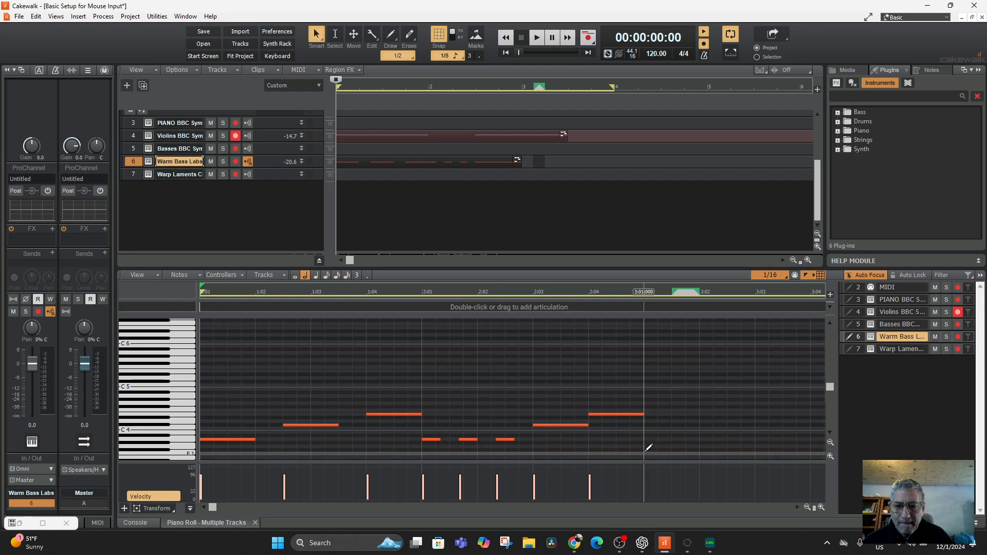
pyautogui.click(645, 451)
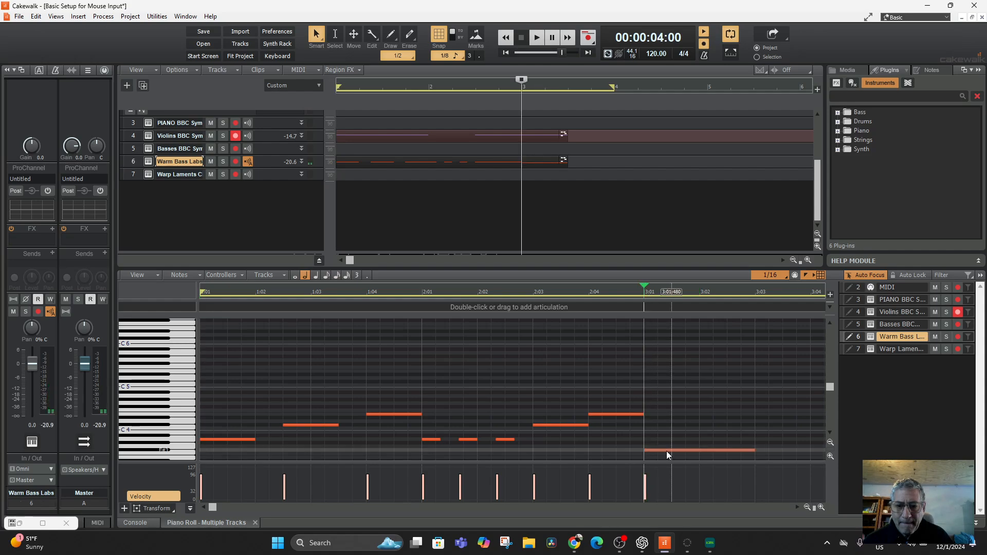
pyautogui.moveTo(668, 452); pyautogui.dragTo(668, 440)
pyautogui.press('space')
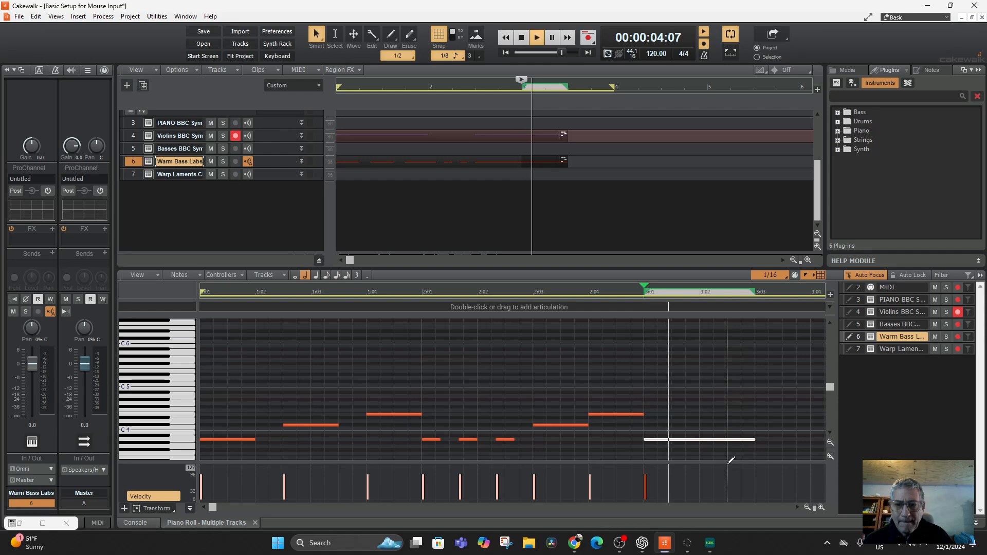
pyautogui.press('space')
pyautogui.press('space')
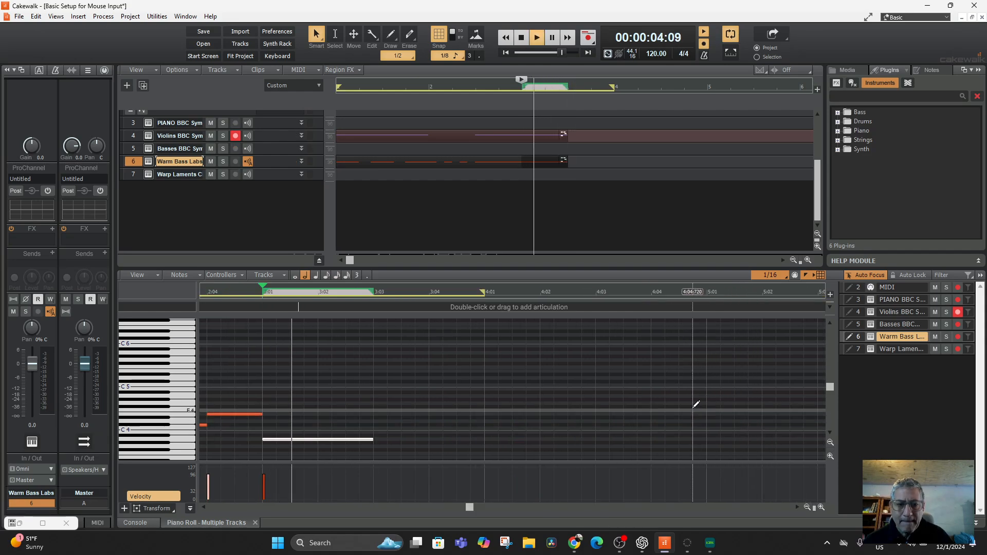
# Step: Lengthen the A3 bass note at 3:01:000 to a whole note and play measure 3
pyautogui.press('space')
pyautogui.moveTo(373, 440); pyautogui.dragTo(494, 438)
pyautogui.press('space')
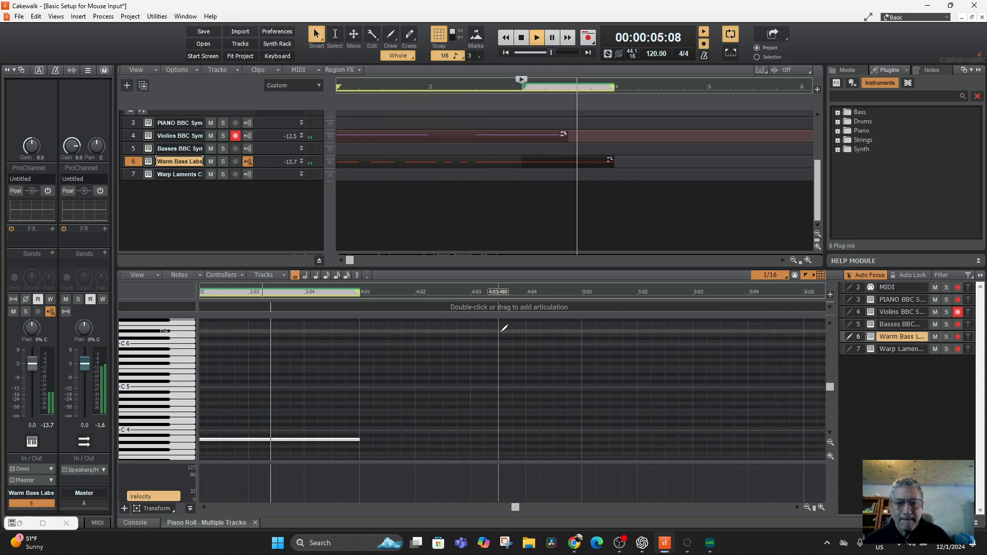
pyautogui.press('space')
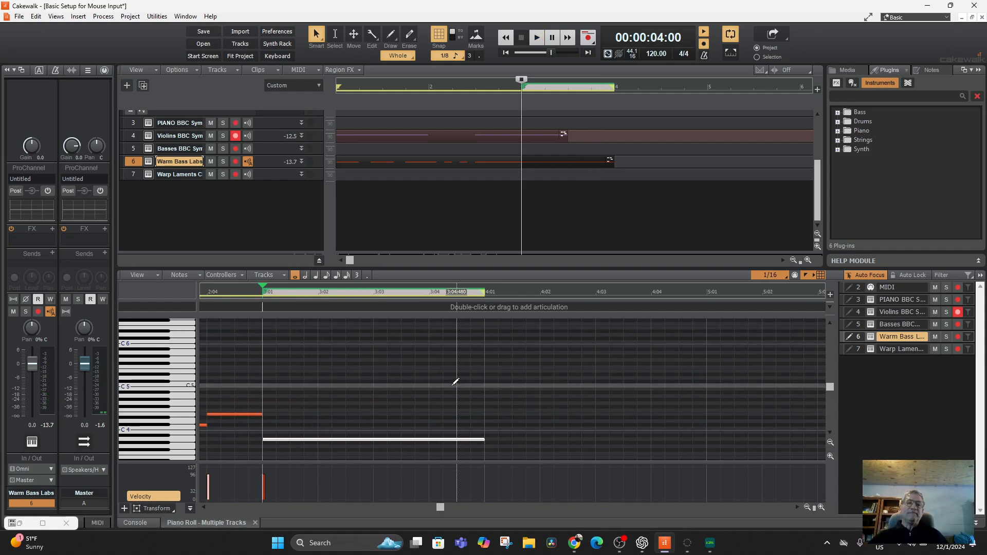
pyautogui.scroll(3, 301, 210)
pyautogui.scroll(-3, 528, 202)
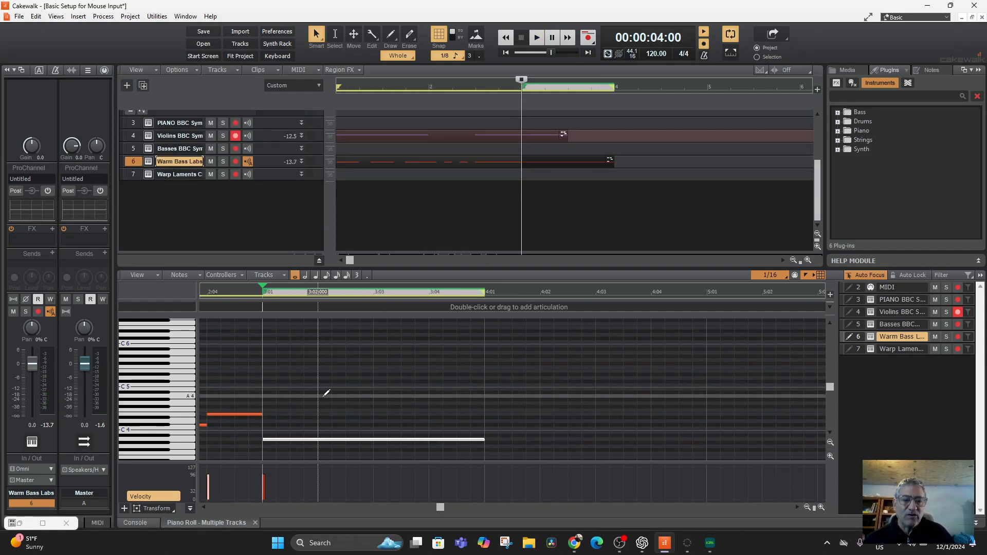
# Step: Show the Warp Laments track in the piano roll
pyautogui.scroll(3, 326, 392)
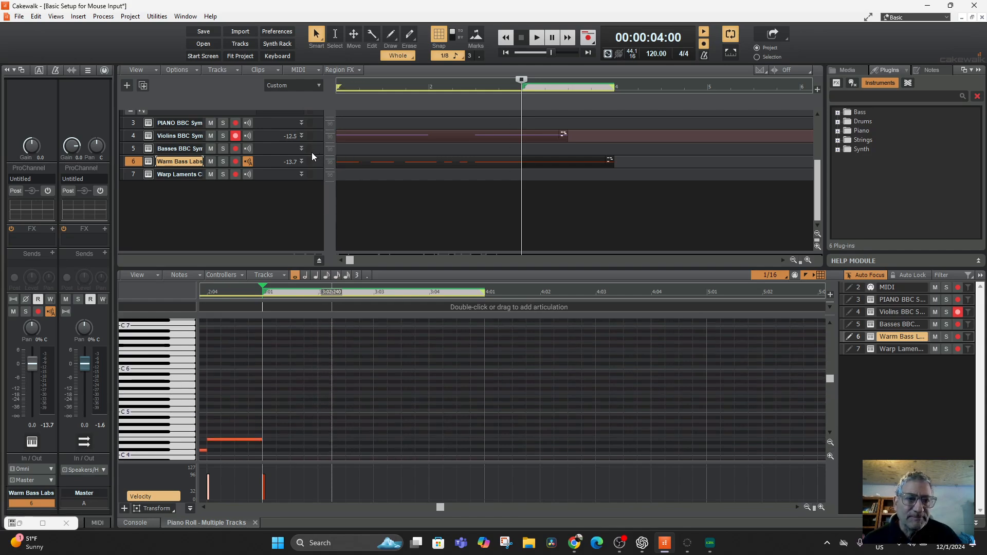
pyautogui.scroll(2, 166, 380)
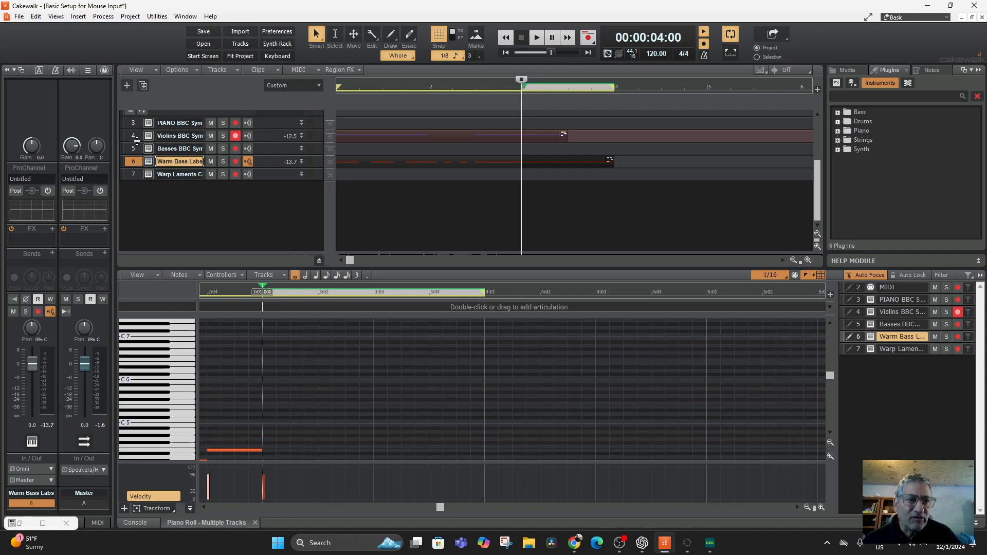
pyautogui.scroll(3, 216, 176)
pyautogui.scroll(-2, 202, 208)
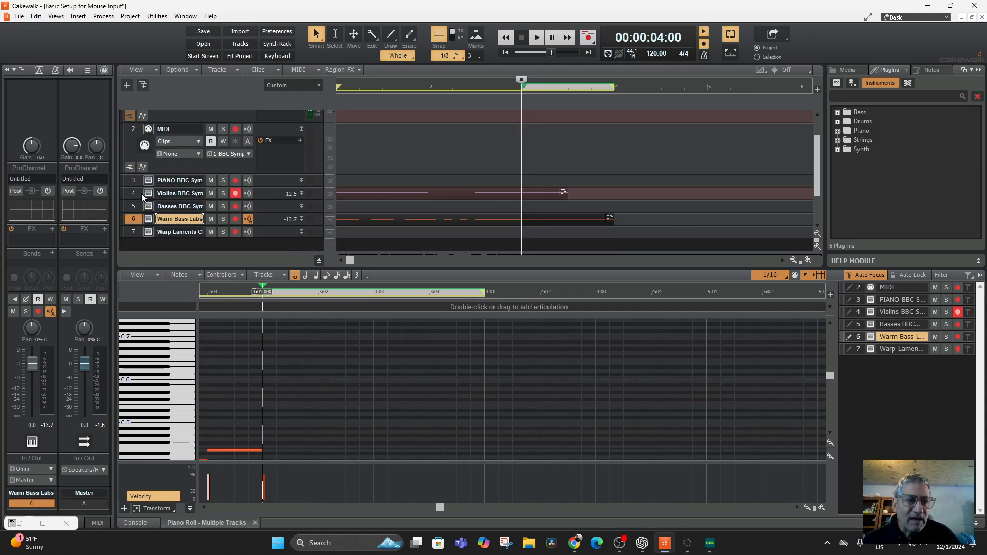
pyautogui.click(134, 230)
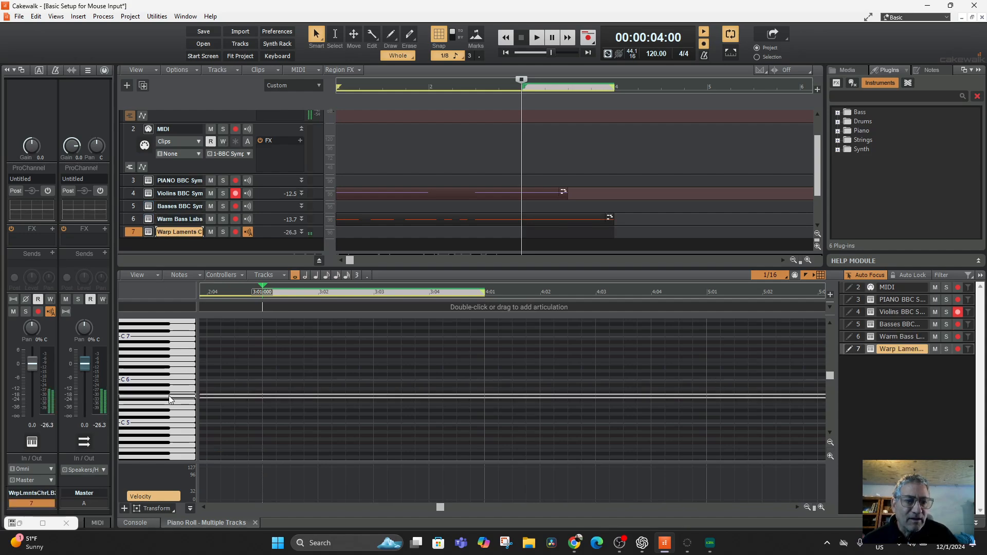
pyautogui.scroll(-2, 315, 386)
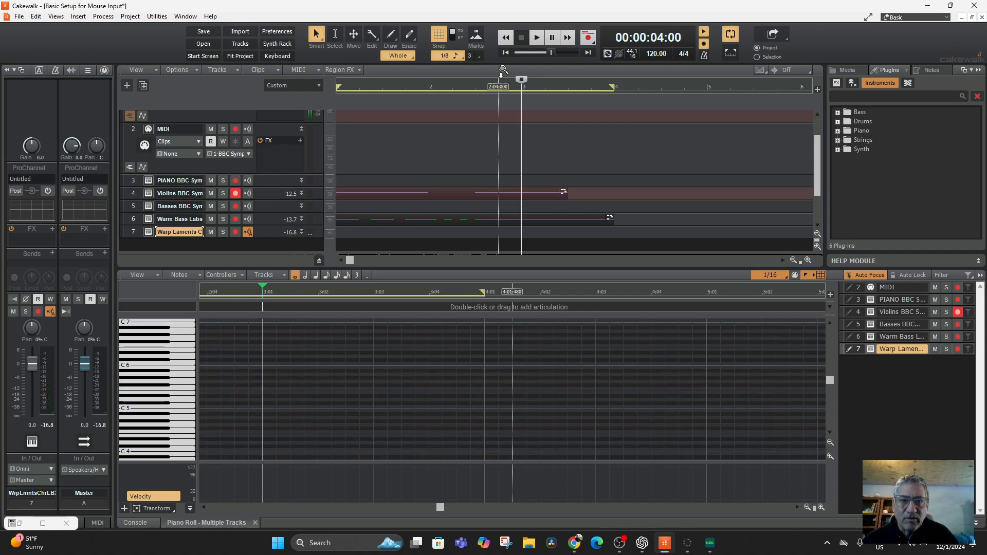
# Step: Enter a whole-note E5 at 1:01:000 on the Warp Laments track and play from the project start
pyautogui.click(504, 54)
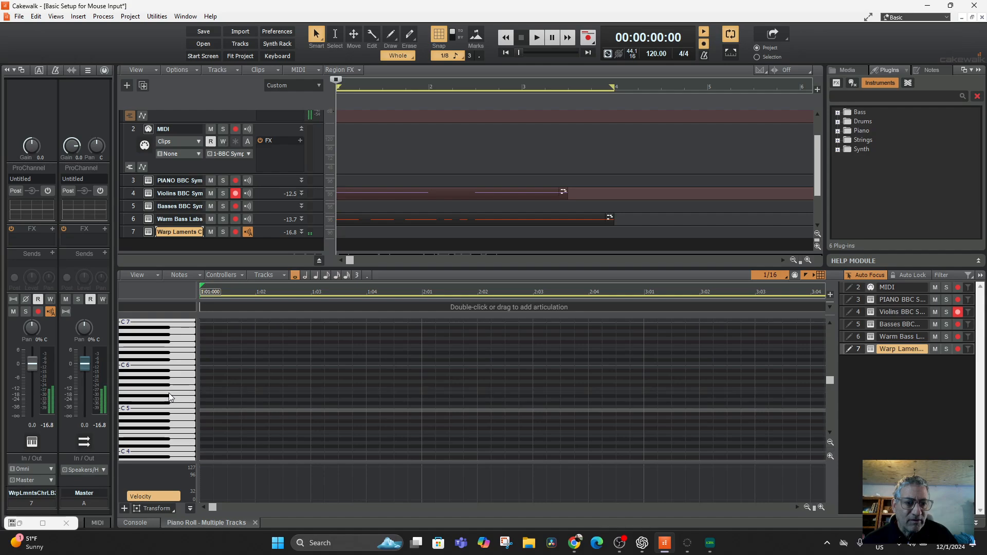
pyautogui.click(208, 389)
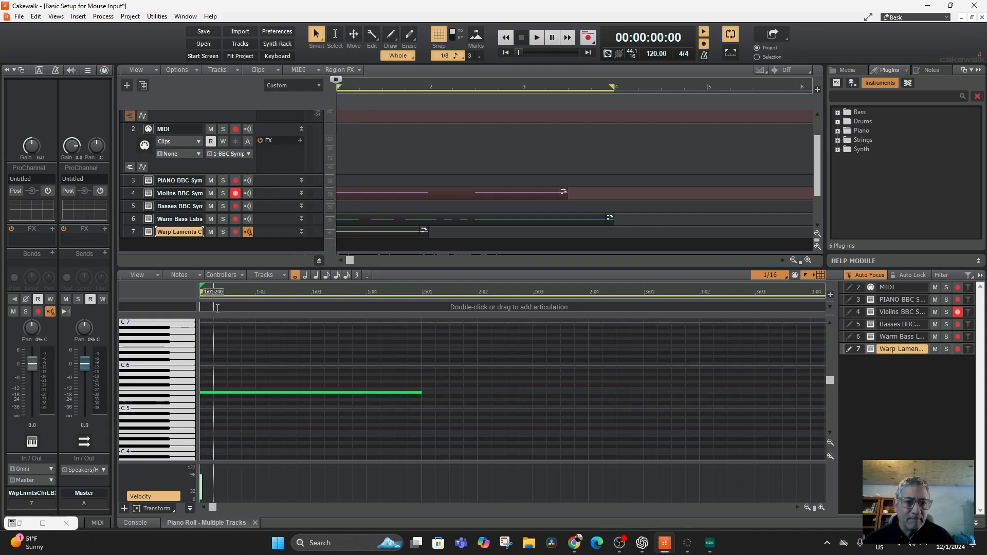
pyautogui.click(521, 37)
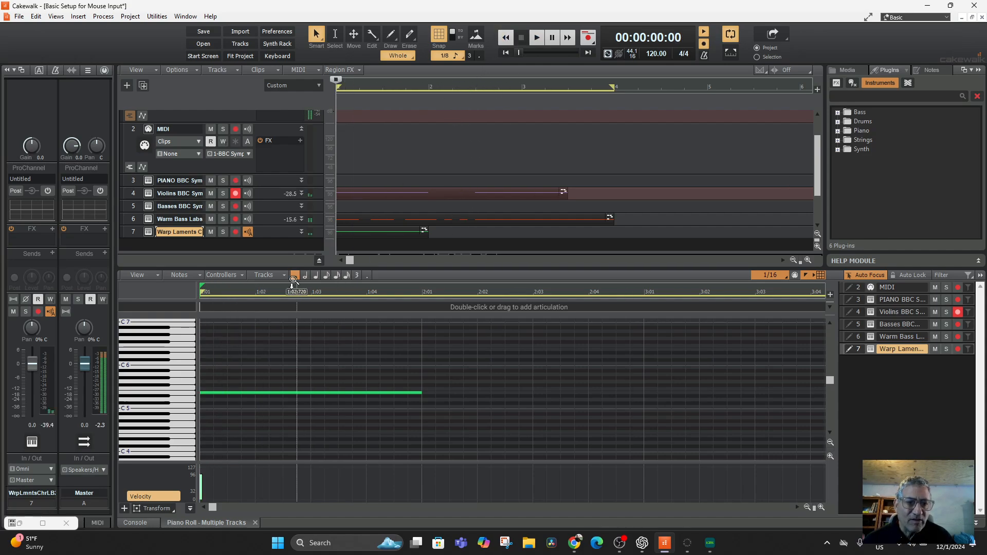
pyautogui.press('space')
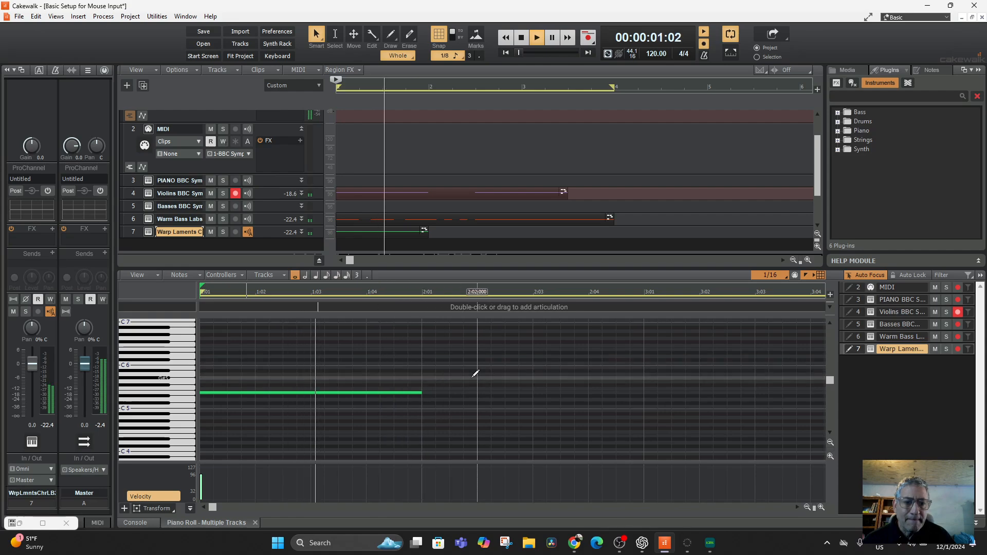
pyautogui.press('space')
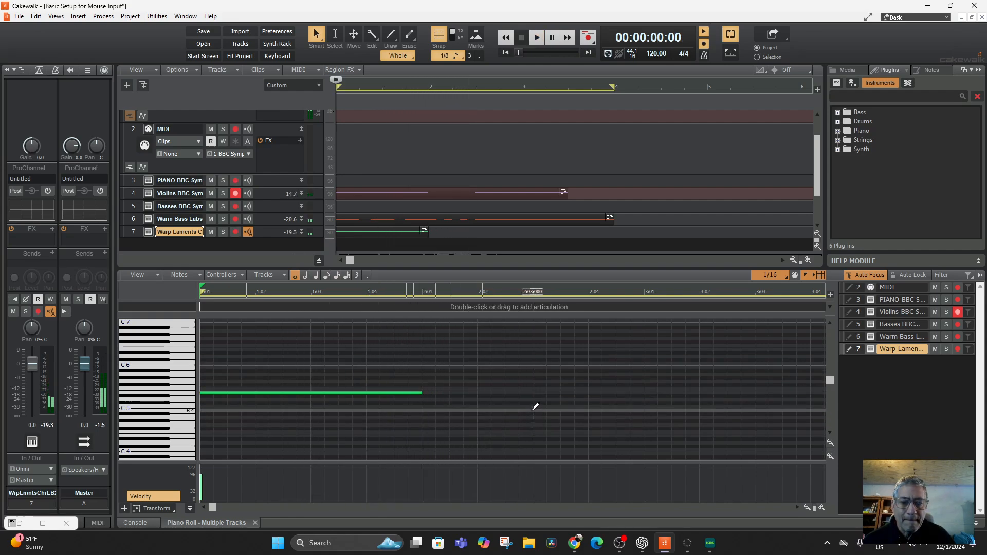
# Step: Enter a whole-note C#5 at 2:03:000 and play from there
pyautogui.click(535, 407)
pyautogui.moveTo(573, 410); pyautogui.dragTo(575, 404)
pyautogui.press('space')
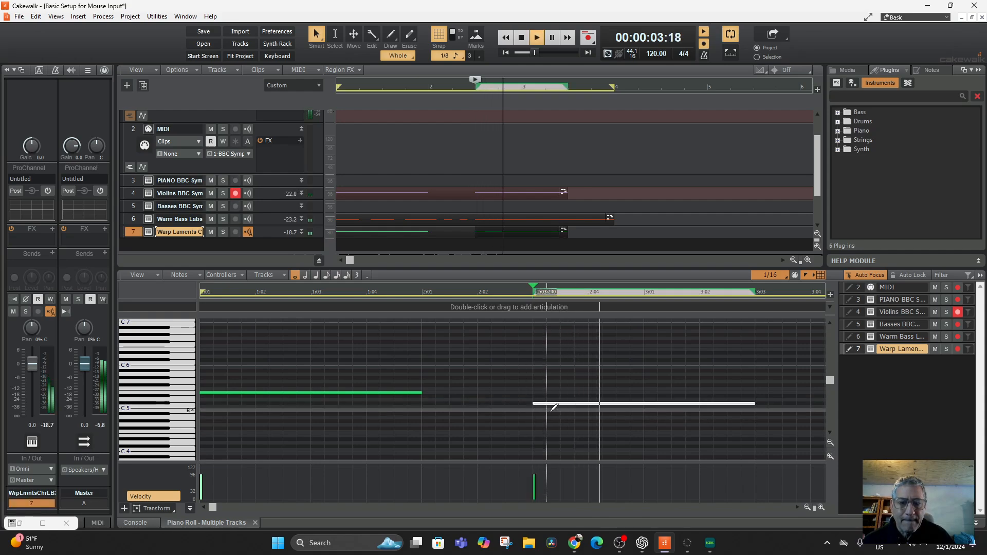
pyautogui.press('space')
# Step: Shorten the C#5 at 2:03:000 to a half note, add a half-note E5 at 3:01:000 and play it
pyautogui.moveTo(731, 406); pyautogui.dragTo(667, 393)
pyautogui.click(658, 385)
pyautogui.press('space')
pyautogui.press('space')
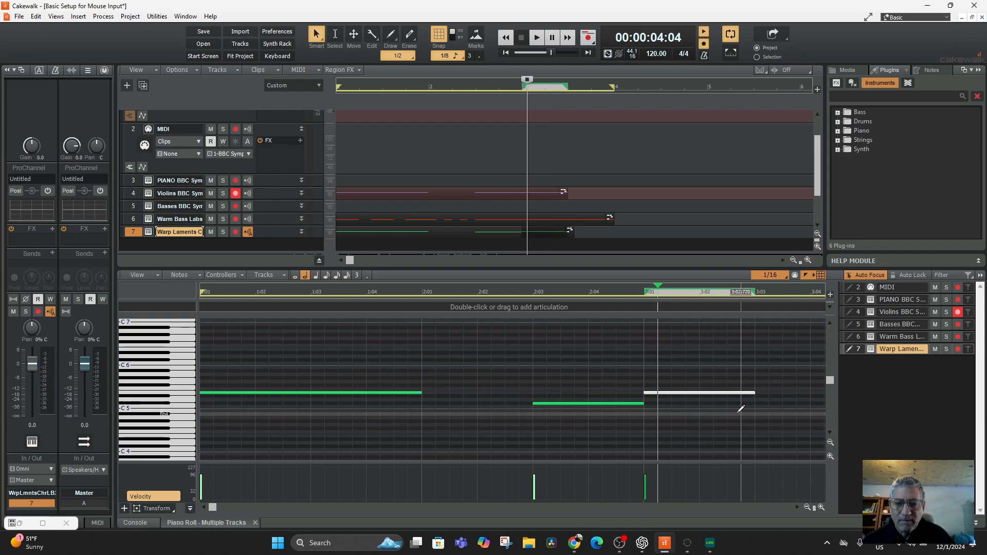
# Step: Enter a half note at 3:03:000, raise it to C#5 and select it
pyautogui.click(756, 411)
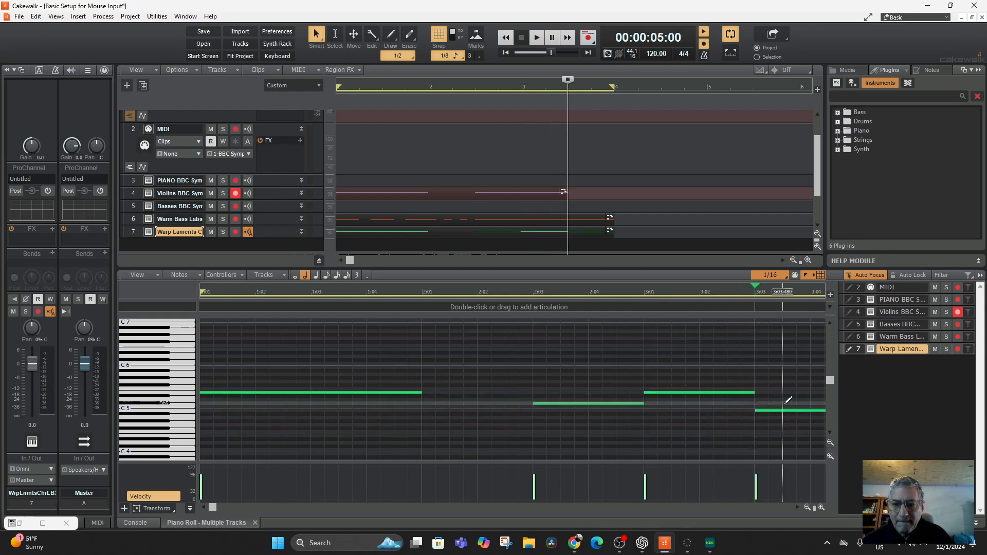
pyautogui.moveTo(784, 410); pyautogui.dragTo(779, 403)
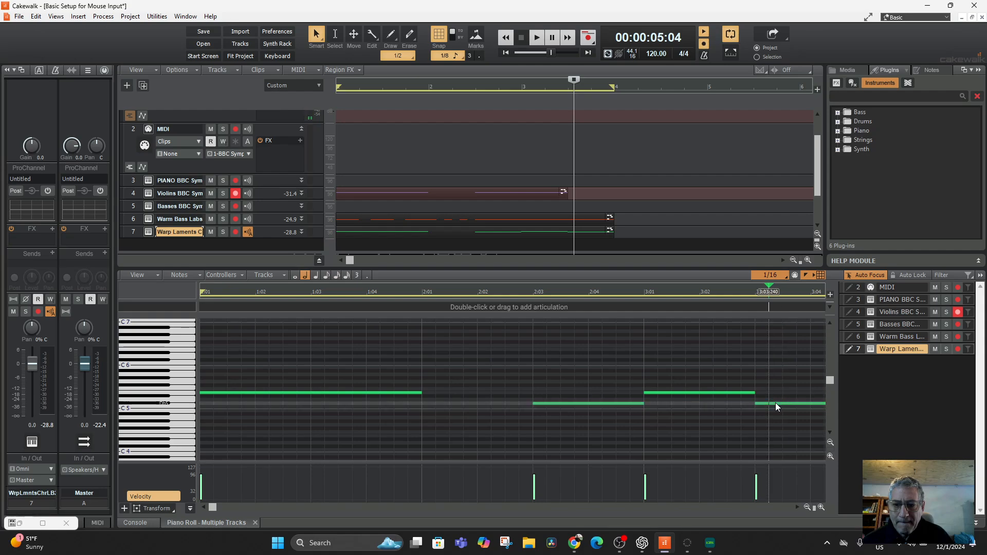
pyautogui.click(774, 405)
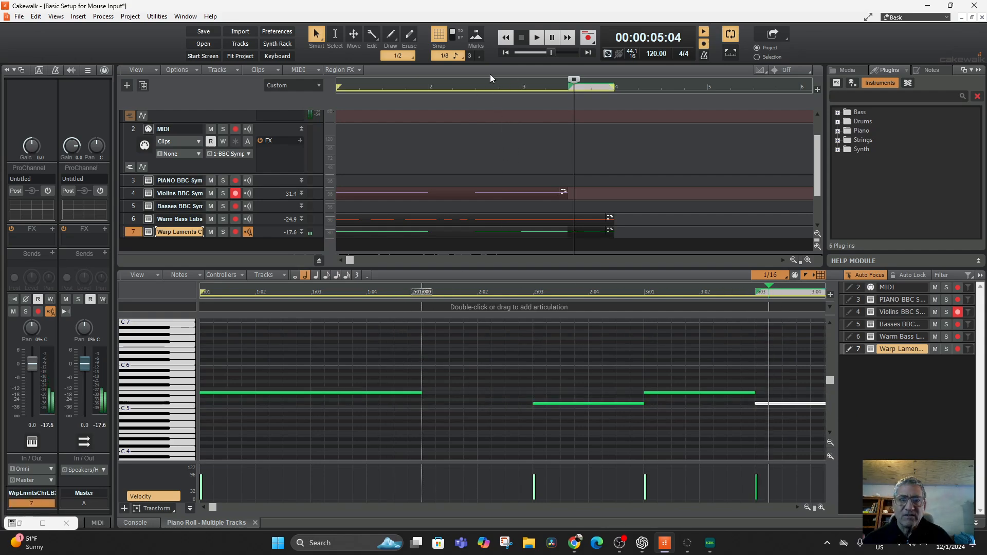
# Step: Play all parts from the project start through measure 3, and stop playback
pyautogui.click(505, 53)
pyautogui.click(536, 39)
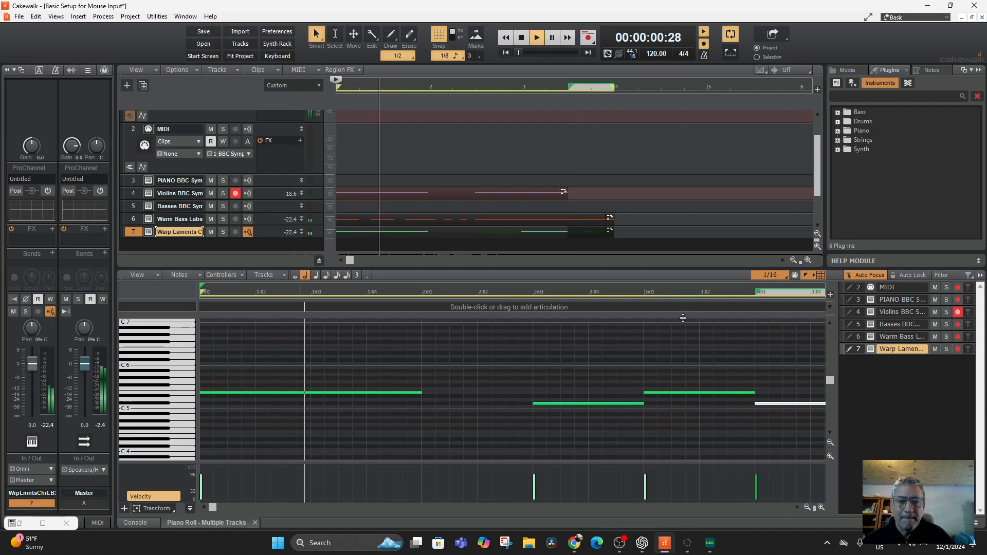
pyautogui.scroll(-1, 715, 370)
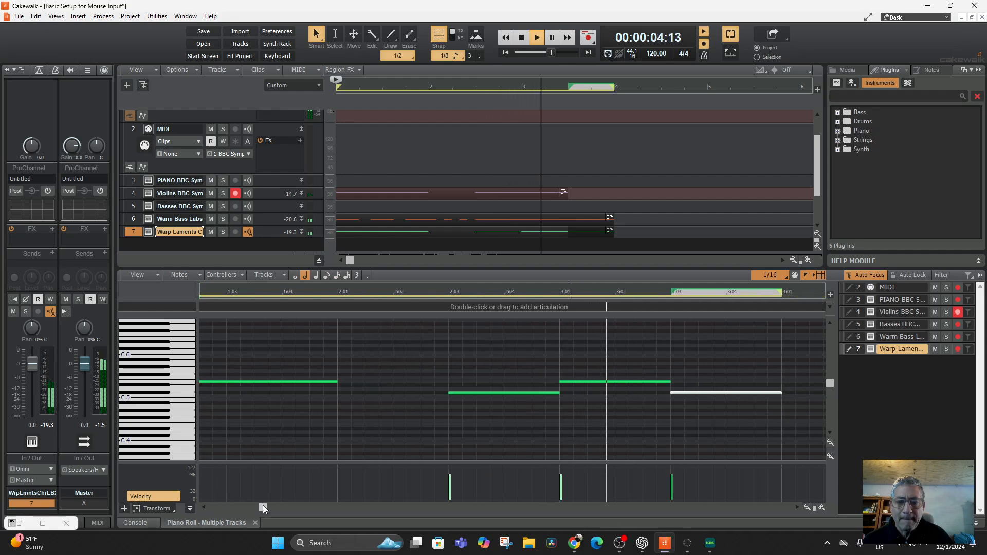
pyautogui.press('space')
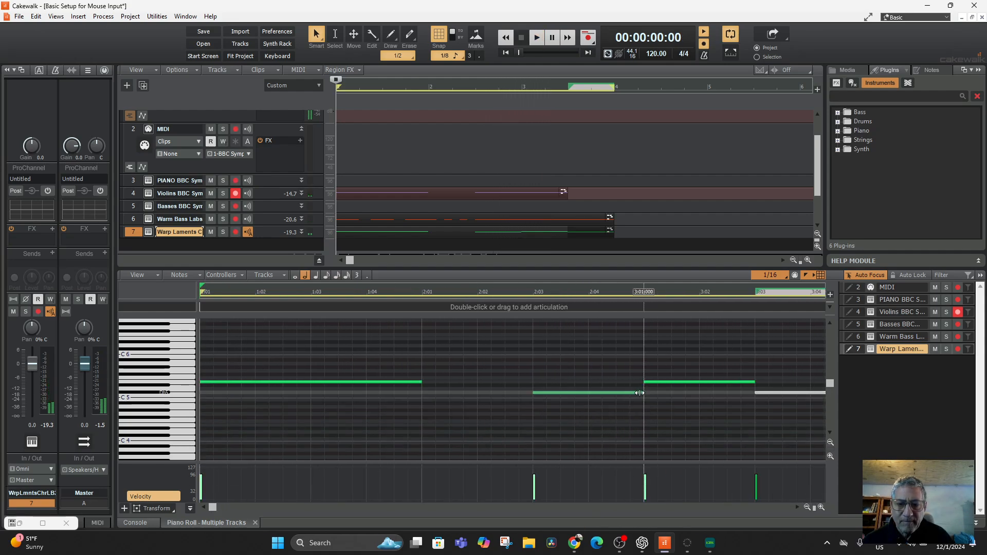
# Step: Shorten the C#5 at 2:03:000 to a quarter note and move the following E5 to 2:04:000 as a quarter note
pyautogui.moveTo(643, 393); pyautogui.dragTo(588, 391)
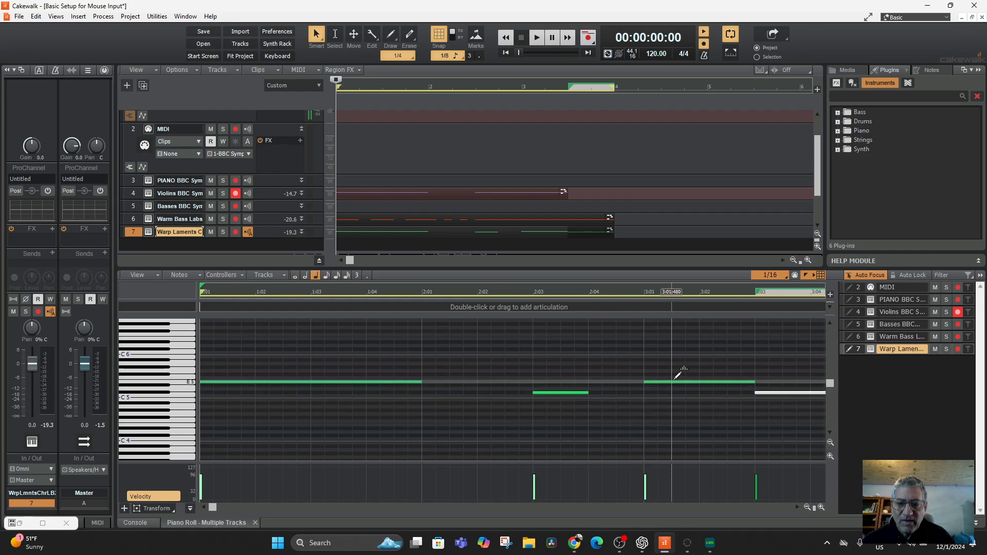
pyautogui.moveTo(674, 382); pyautogui.dragTo(616, 382)
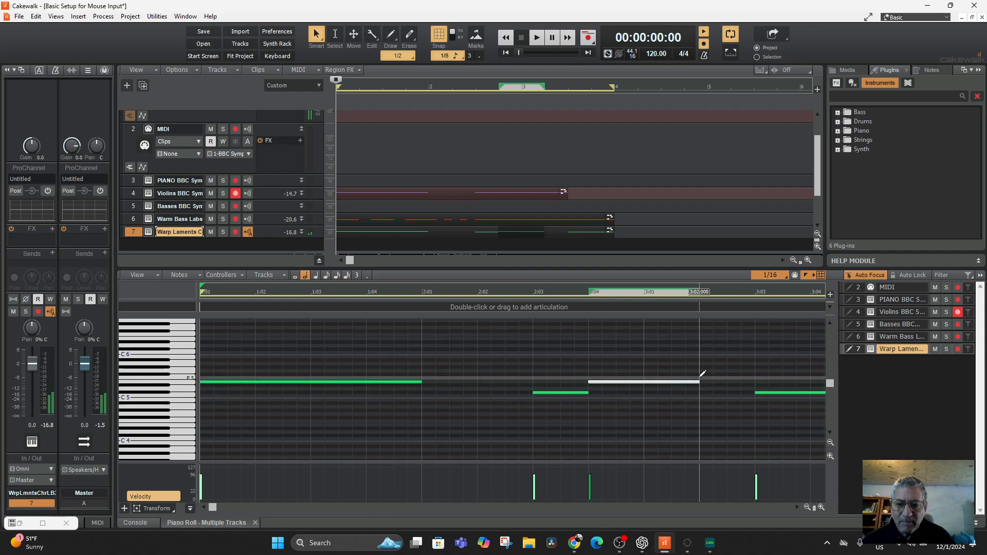
pyautogui.moveTo(694, 382); pyautogui.dragTo(645, 382)
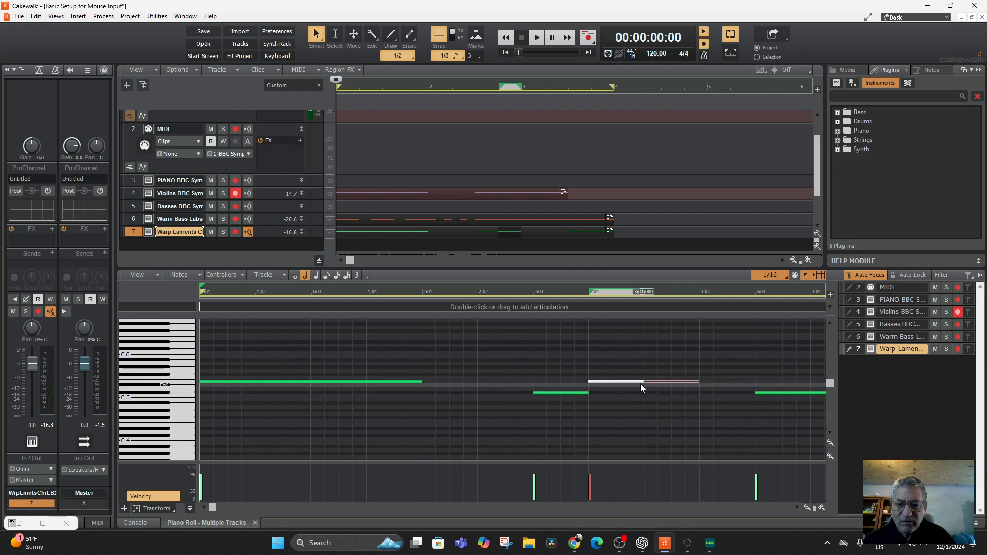
# Step: Move the C#5 half note from 3:03:000 to 3:01:000 and play from the project start
pyautogui.moveTo(779, 392); pyautogui.dragTo(674, 395)
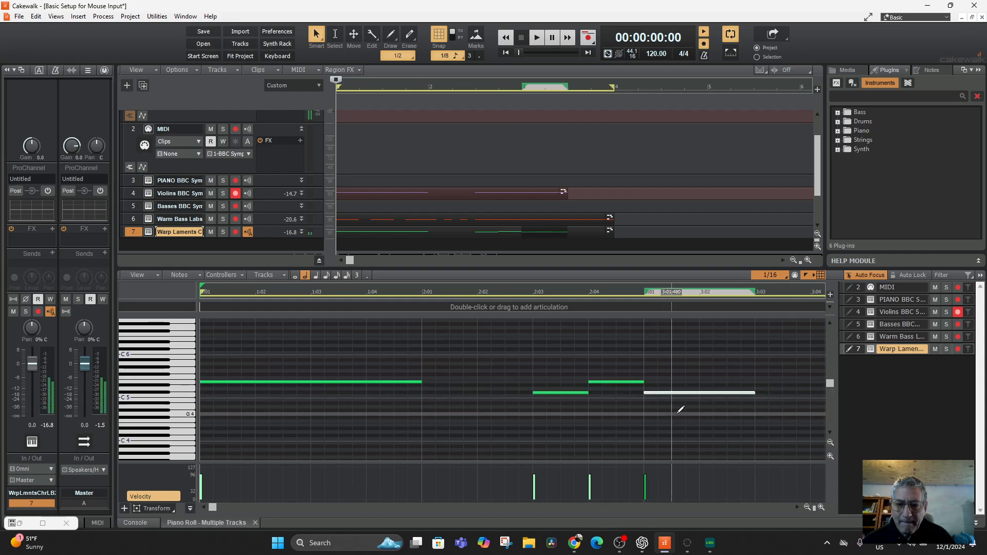
pyautogui.press('space')
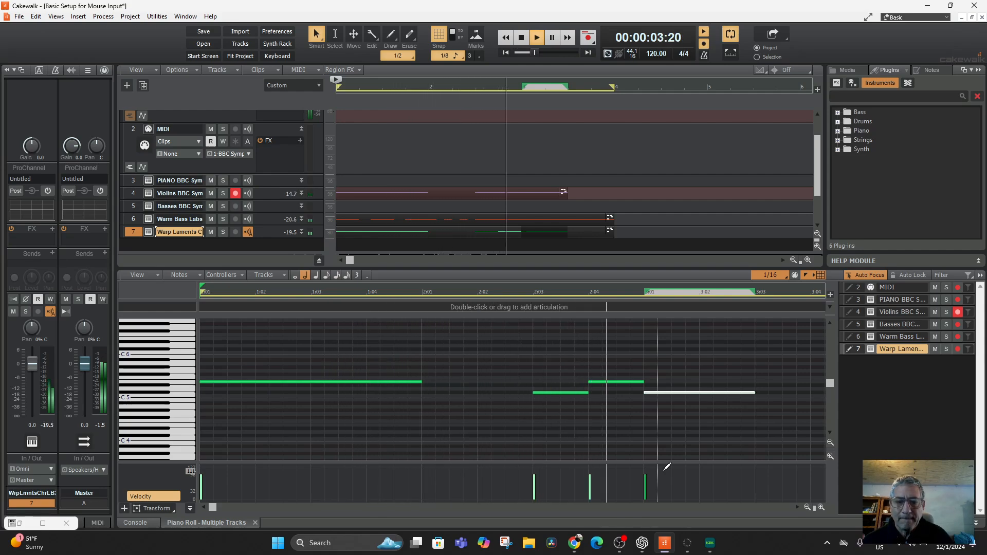
pyautogui.press('space')
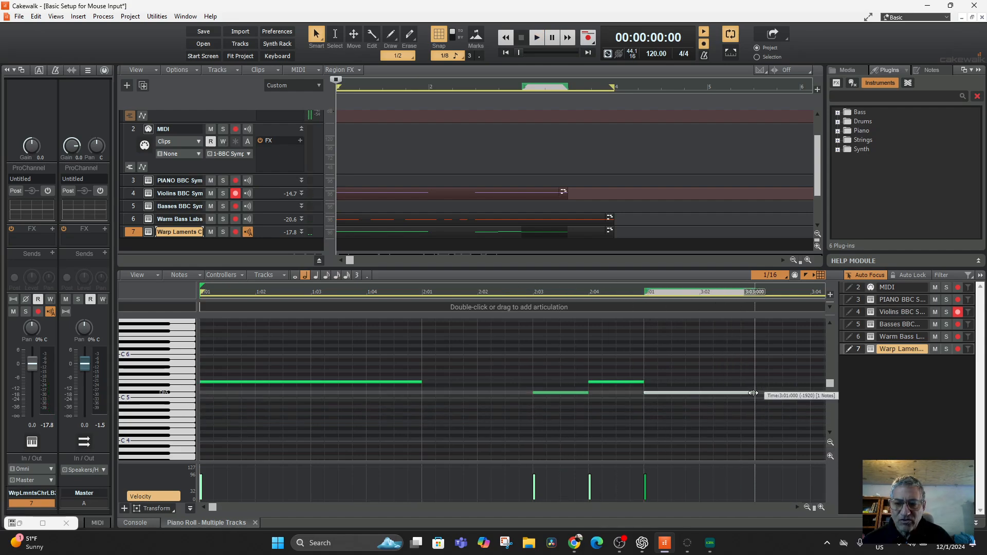
# Step: Lengthen the C#5 at 3:01:000 to a whole note and replay the project
pyautogui.moveTo(753, 393)
pyautogui.mouseDown()
pyautogui.moveTo(858, 393)
pyautogui.moveTo(766, 396)
pyautogui.mouseUp()
pyautogui.press('space')
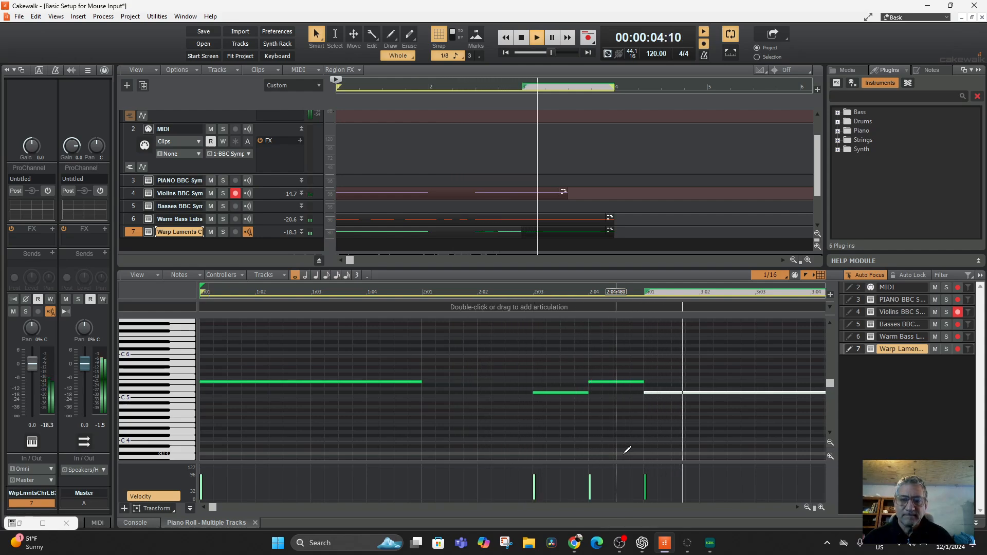
pyautogui.press('space')
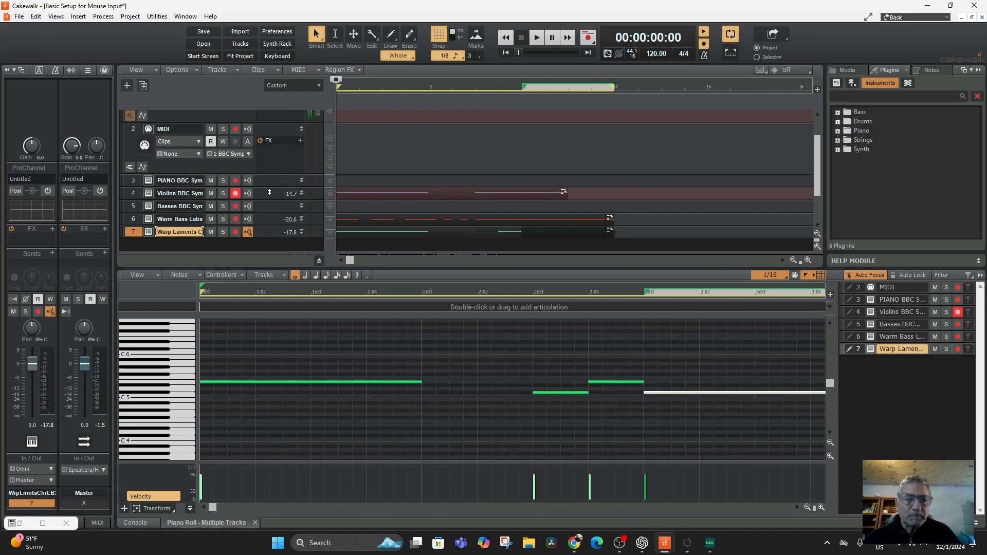
# Step: Expand the Synth category of the instrument plug-ins
pyautogui.click(838, 149)
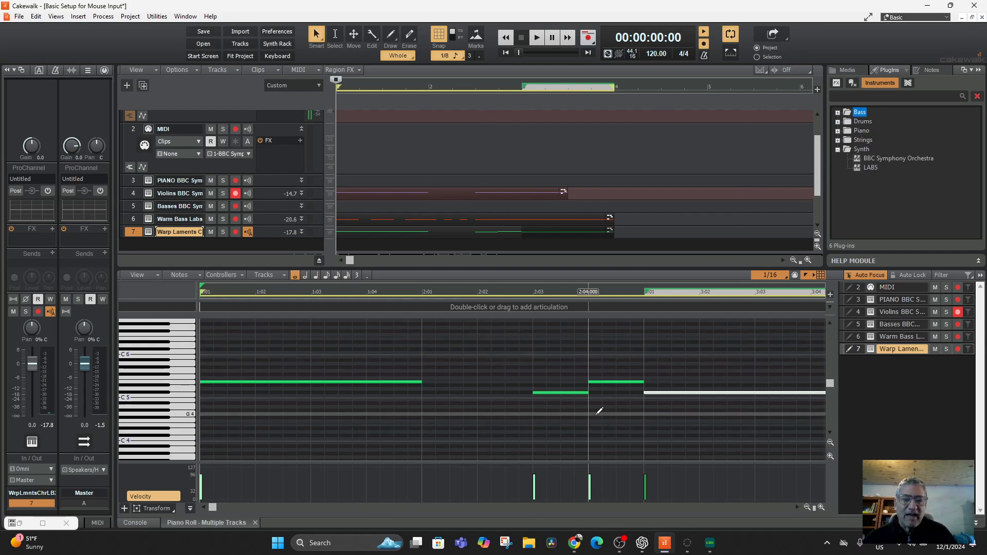
pyautogui.scroll(2, 423, 374)
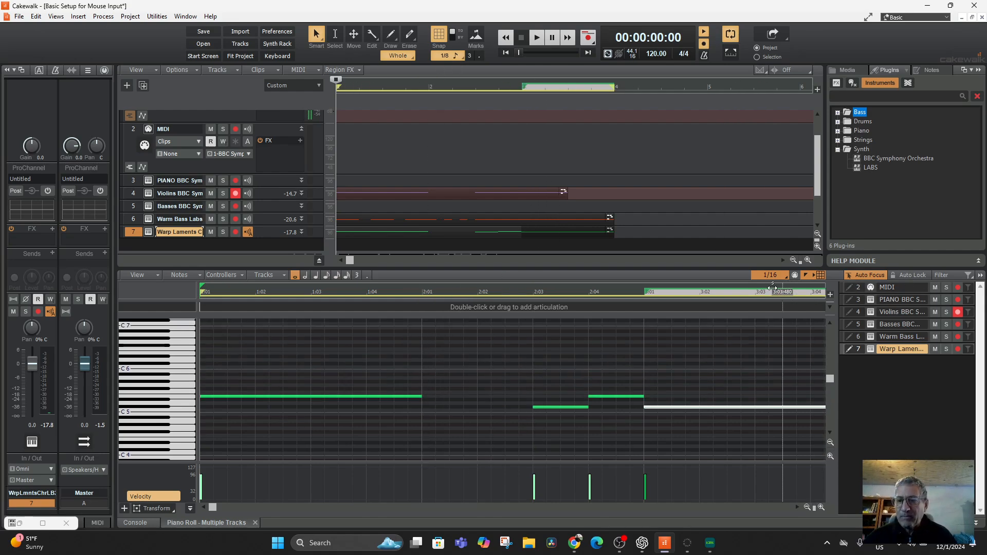
# Step: Try a 1/4 snap resolution in the piano roll and return it to 1/16
pyautogui.click(767, 274)
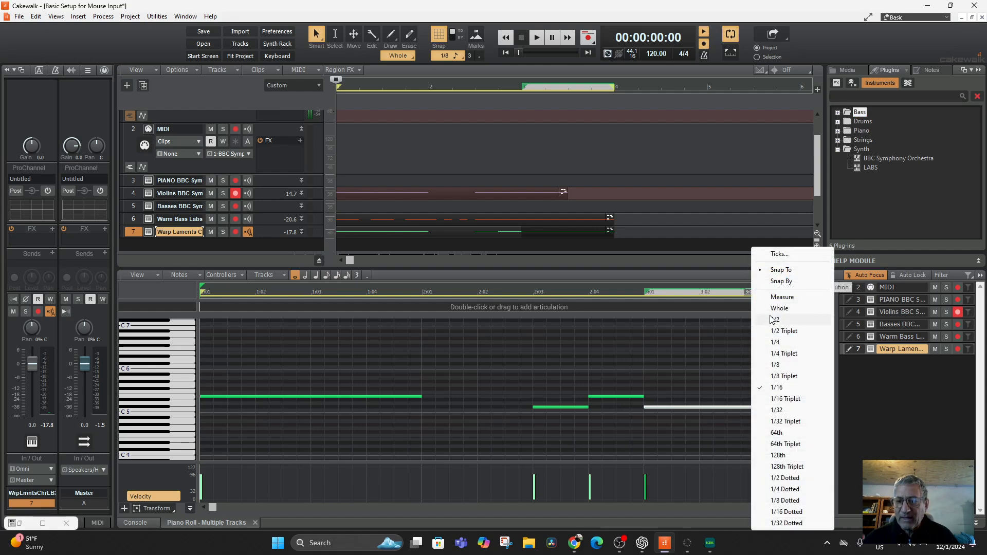
pyautogui.click(774, 342)
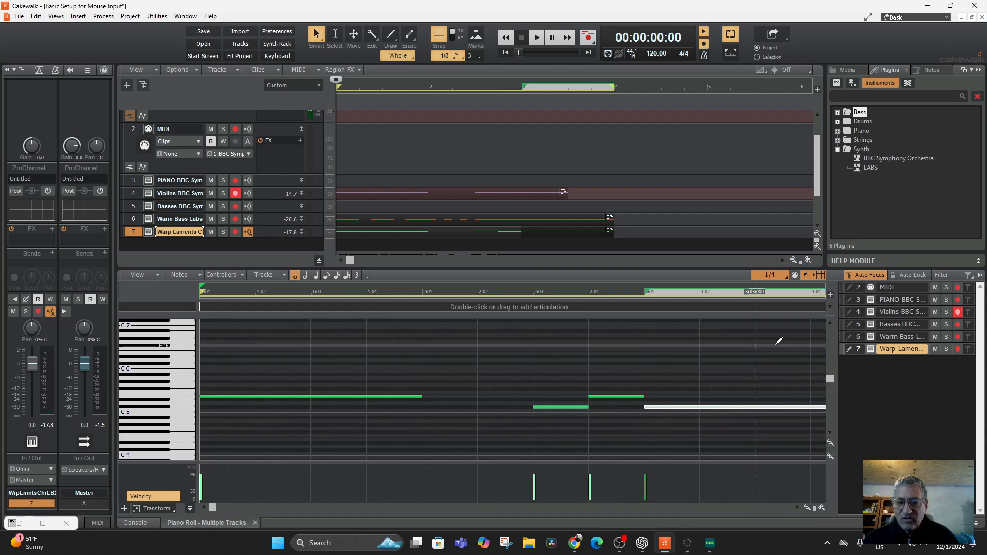
pyautogui.click(771, 275)
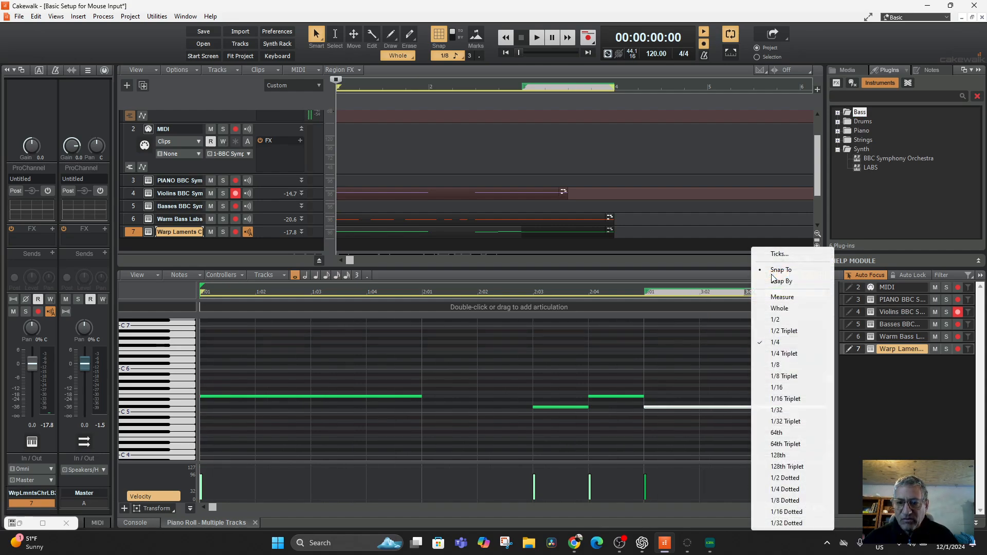
pyautogui.click(785, 389)
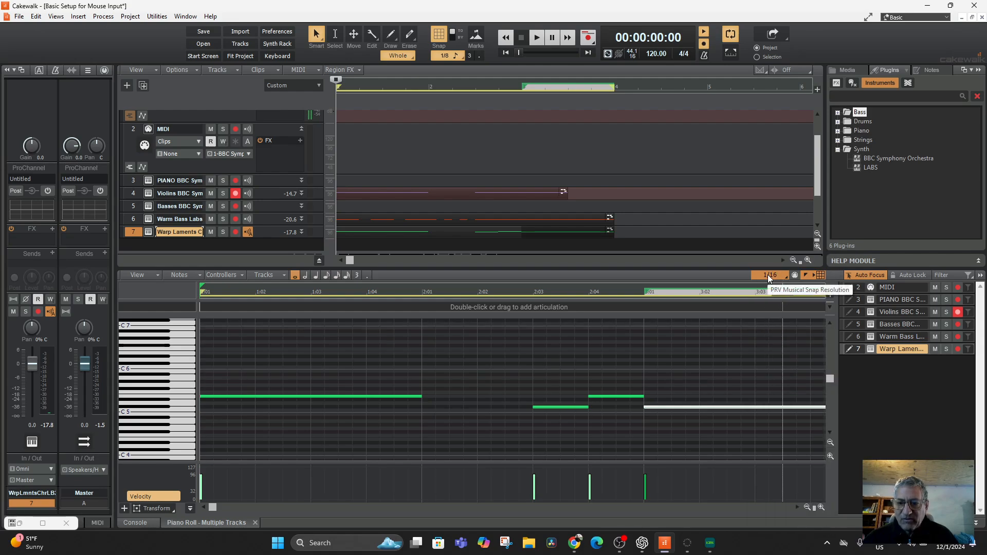
# Step: Set the piano roll snap resolution to 1/2 Dotted and the note length to a dotted quarter
pyautogui.click(768, 277)
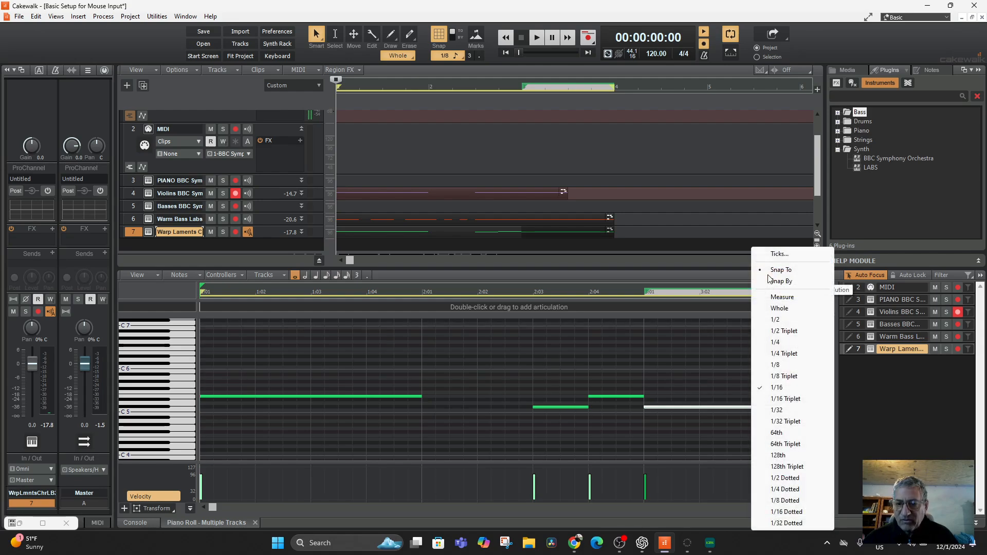
pyautogui.click(802, 480)
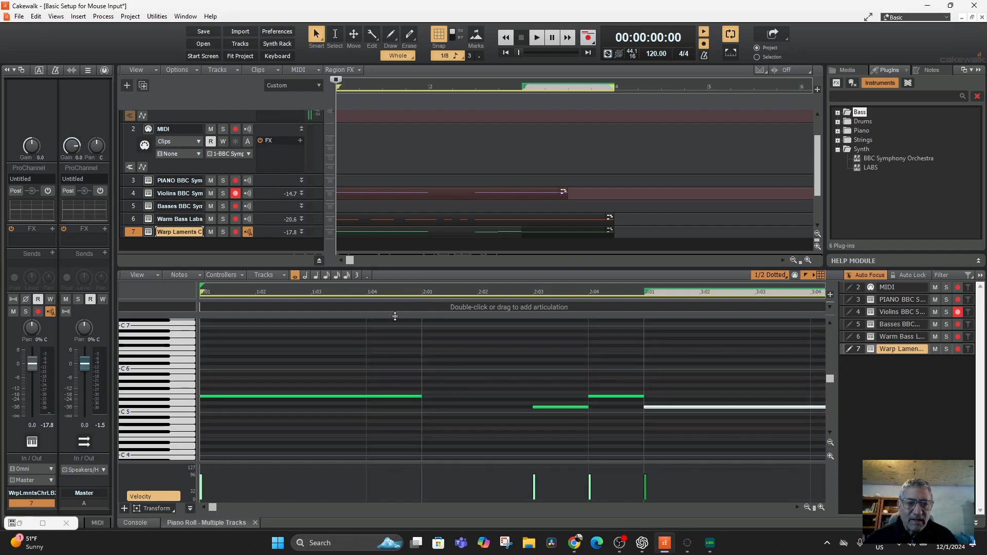
pyautogui.click(316, 275)
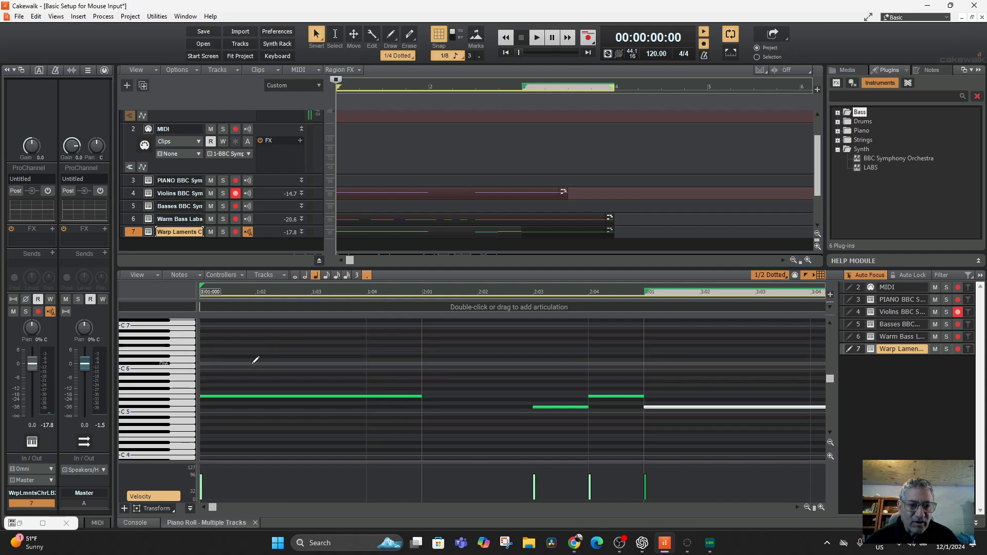
# Step: Add a dotted-quarter note at the start of measure 1 in the choir part, lower it to C#6, and play the project
pyautogui.click(203, 360)
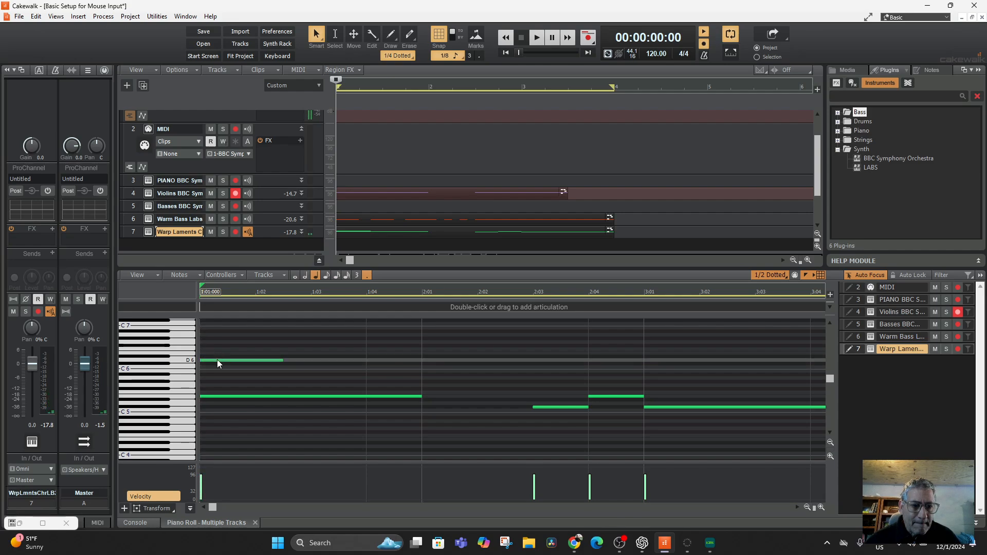
pyautogui.moveTo(217, 360); pyautogui.dragTo(221, 362)
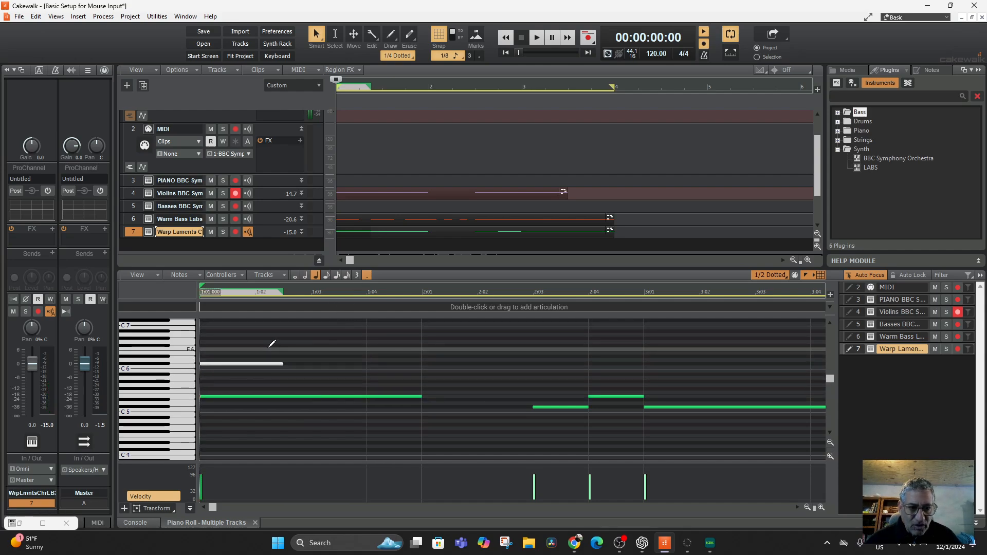
pyautogui.press('space')
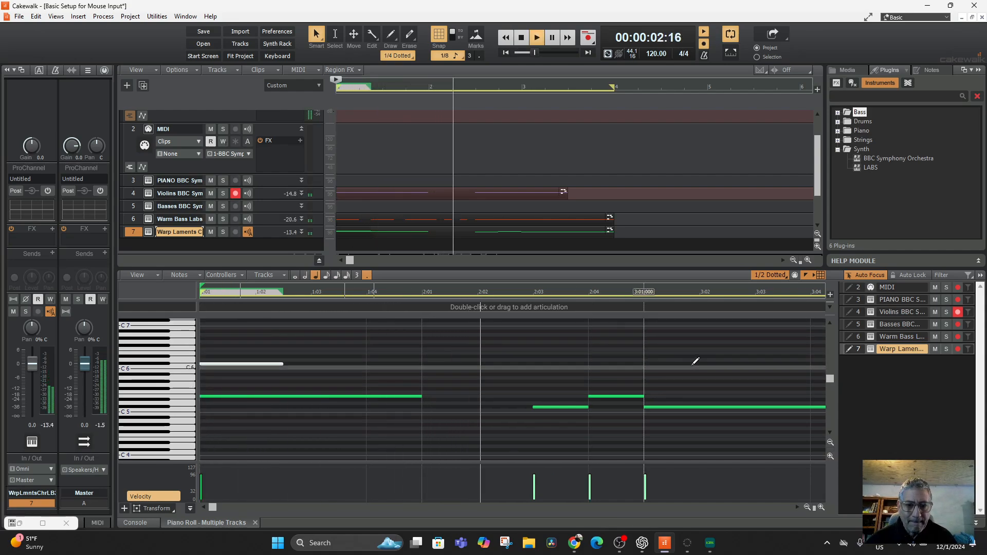
pyautogui.press('space')
# Step: Add a dotted-quarter C#6 at 3:01:000 in the choir part and listen to it
pyautogui.click(654, 360)
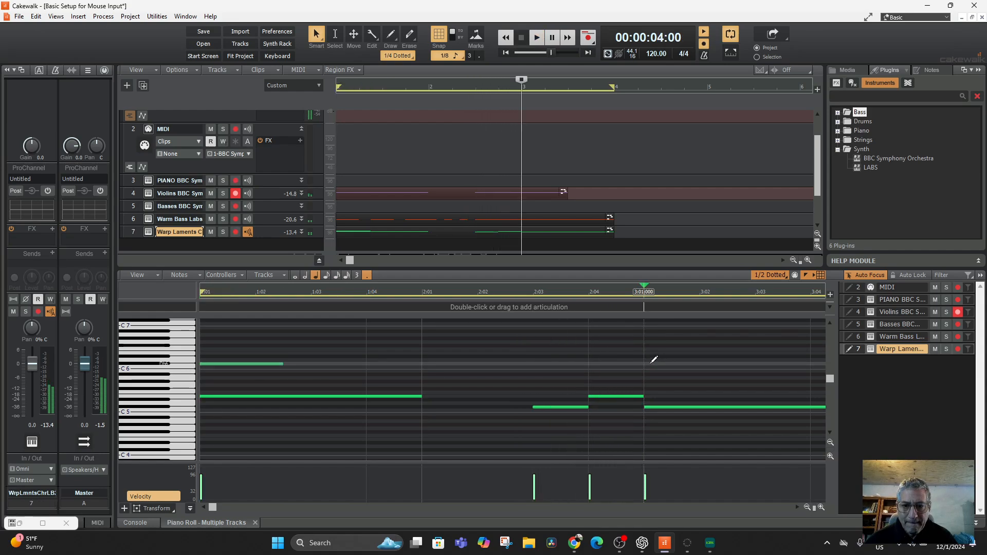
pyautogui.press('space')
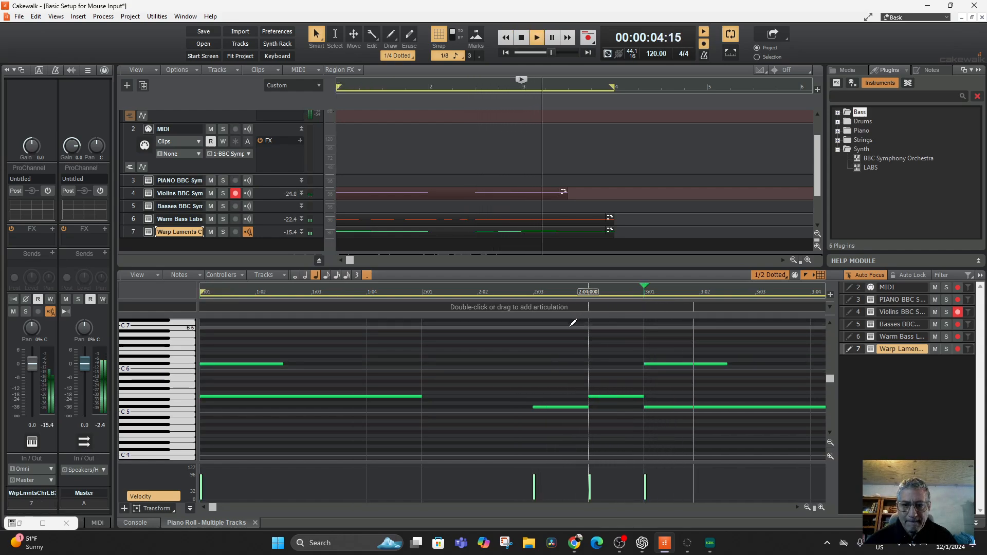
pyautogui.press('space')
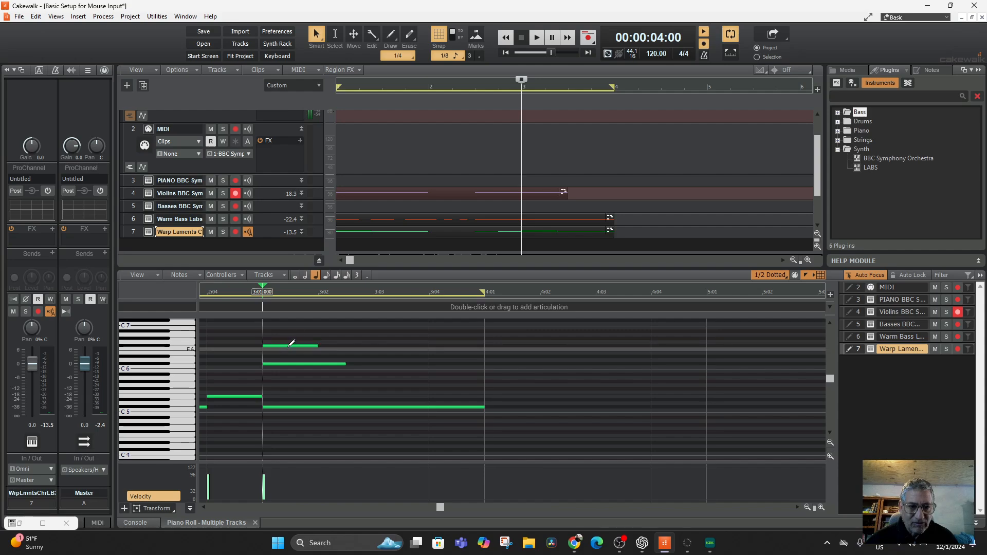
# Step: Replace the quarter-note F#6 at 3:01:000 with an eighth-note F6
pyautogui.click(290, 344)
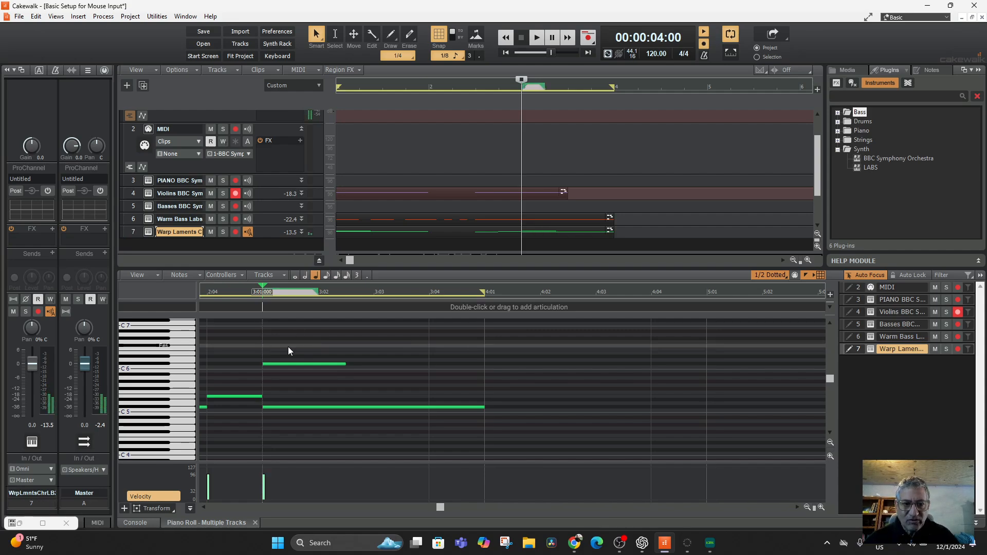
pyautogui.press('Delete')
pyautogui.click(326, 275)
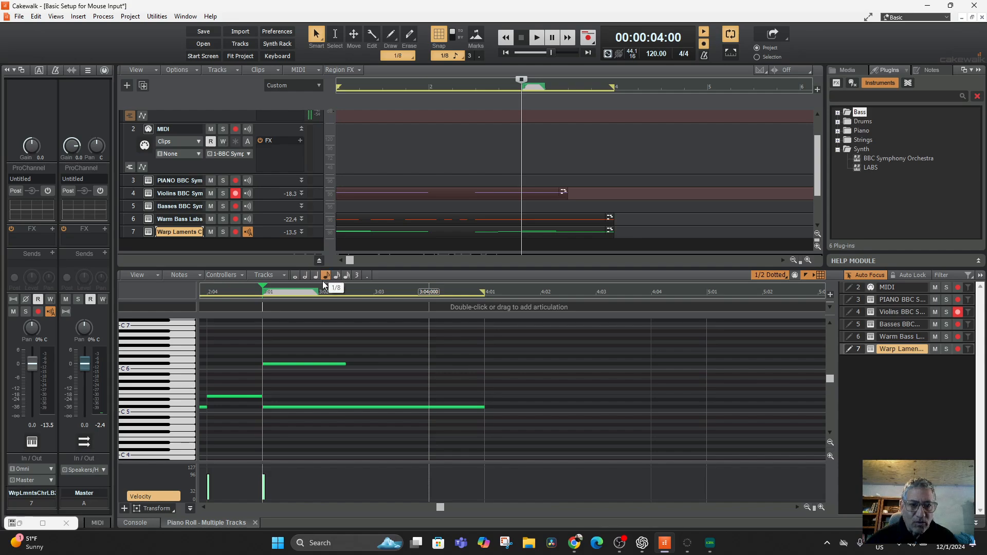
pyautogui.click(268, 349)
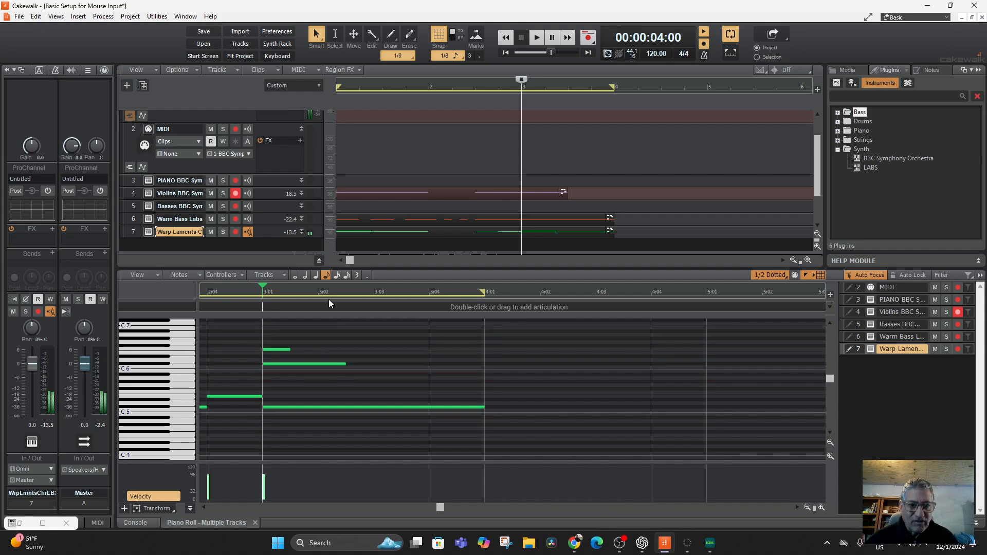
# Step: Add a quarter-note G#6 at 3:01:000 and play the measure 3 chord
pyautogui.click(317, 275)
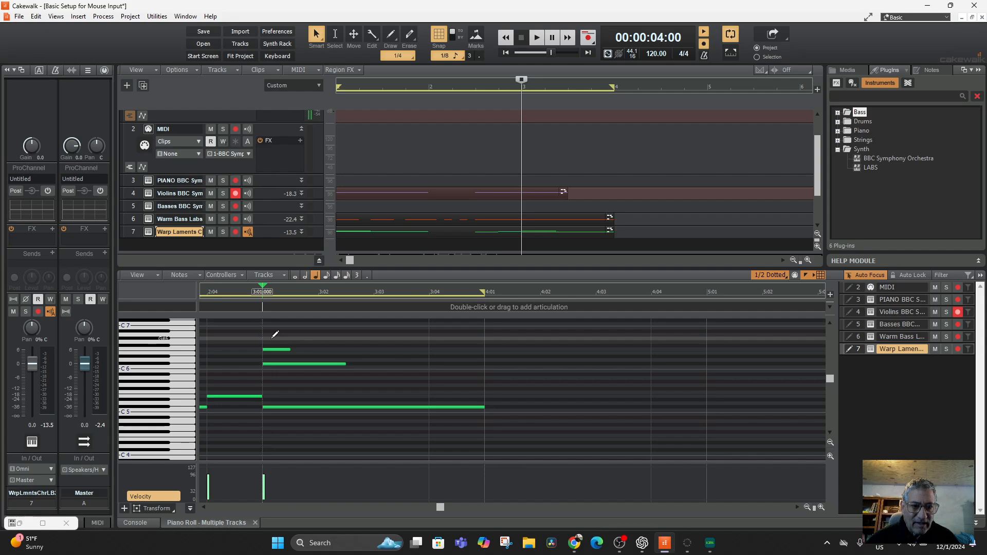
pyautogui.moveTo(273, 337)
pyautogui.mouseDown()
pyautogui.moveTo(316, 339)
pyautogui.moveTo(311, 330)
pyautogui.mouseUp()
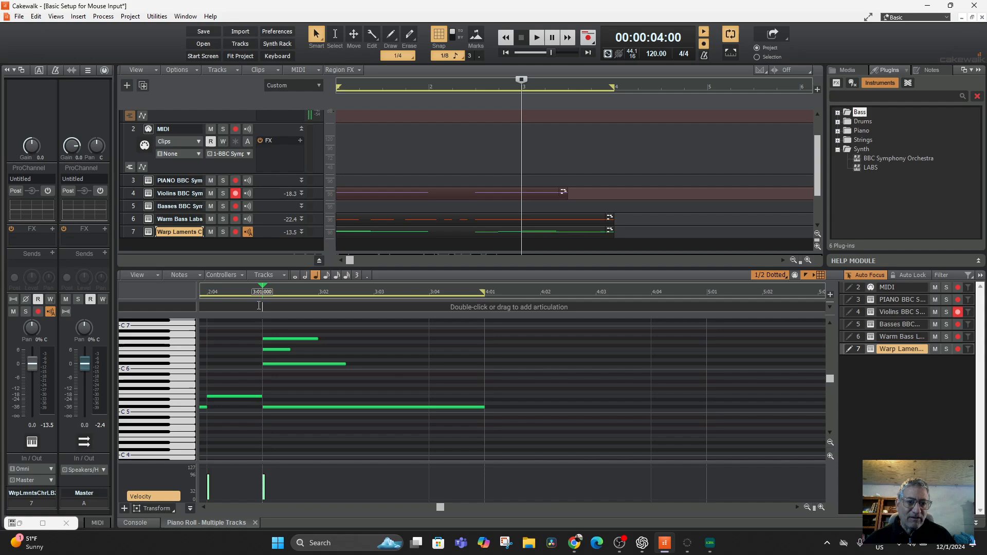
pyautogui.press('space')
# Step: Move the eighth note at 3:01:000 down to E6 and the top quarter note up to A6, and replay measure 3
pyautogui.press('space')
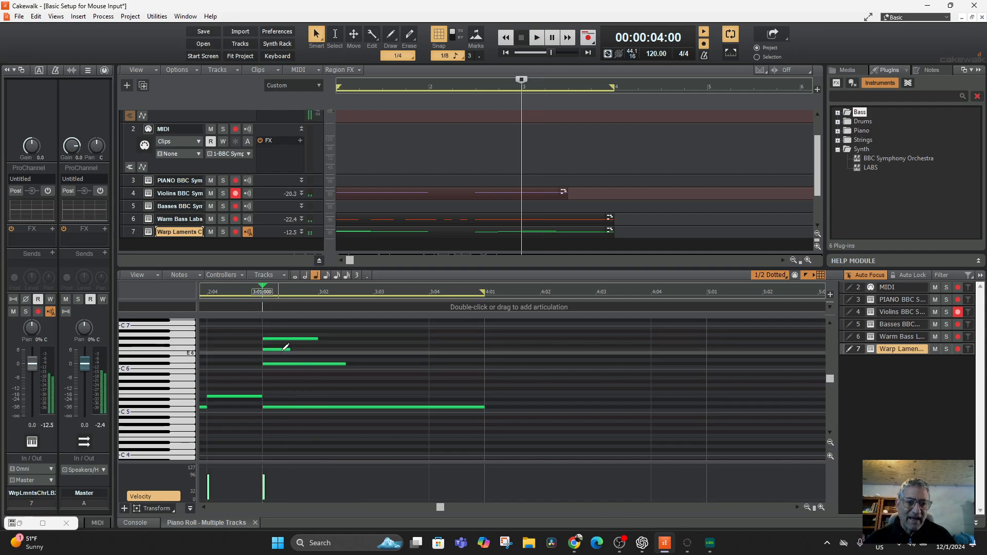
pyautogui.moveTo(280, 350); pyautogui.dragTo(282, 337)
pyautogui.press('space')
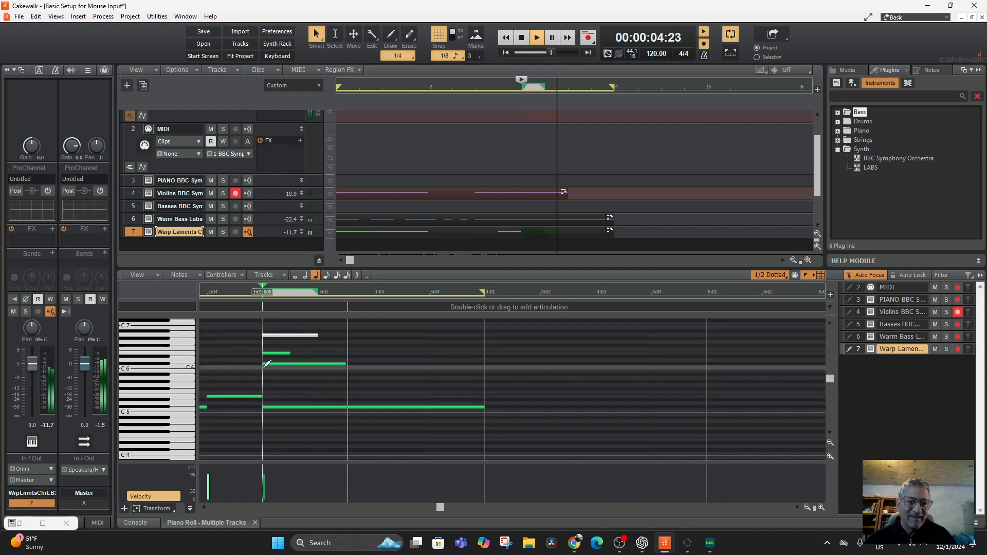
pyautogui.press('space')
pyautogui.press('space')
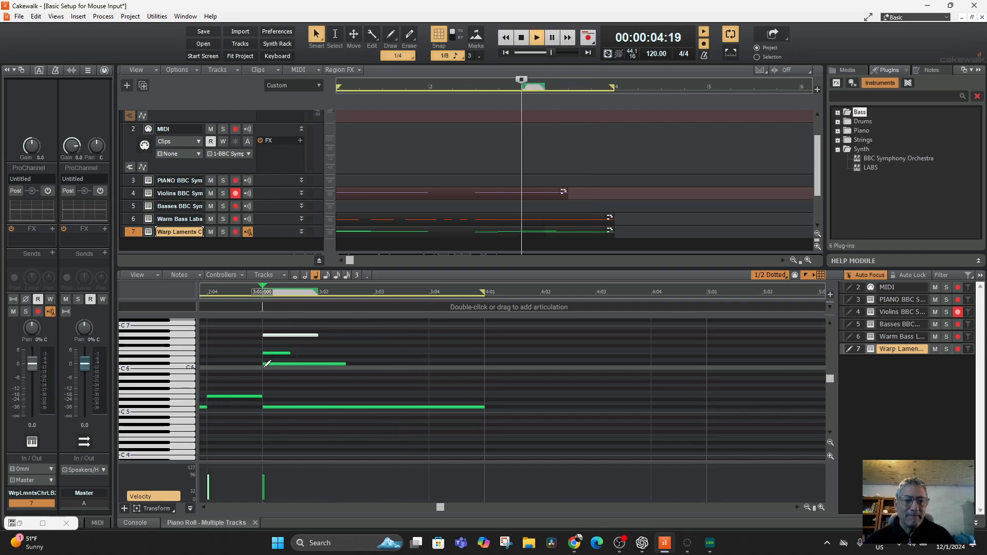
pyautogui.press('space')
pyautogui.press('space')
pyautogui.press('space')
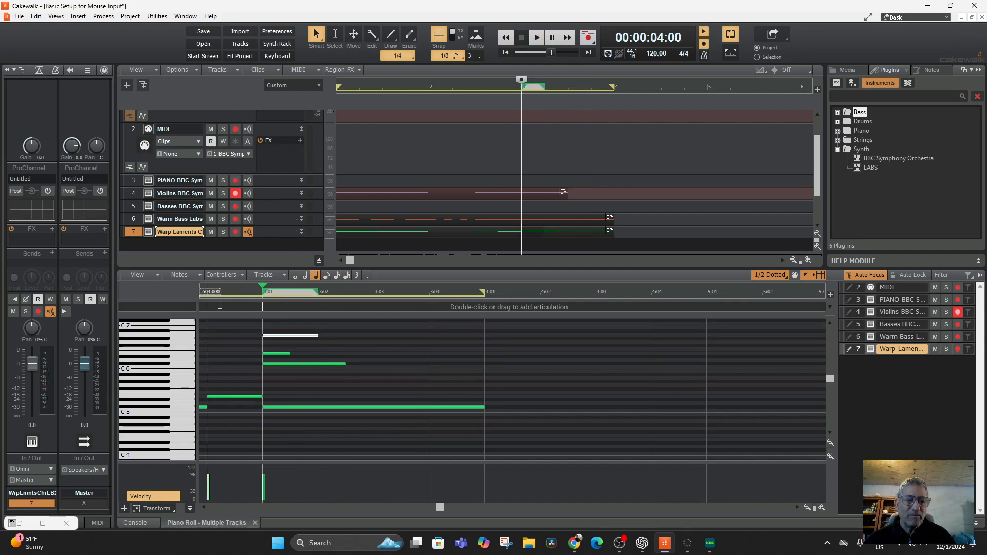
# Step: Select all notes of the choir part and play back the loop
pyautogui.hotkey('ctrl', 'a')
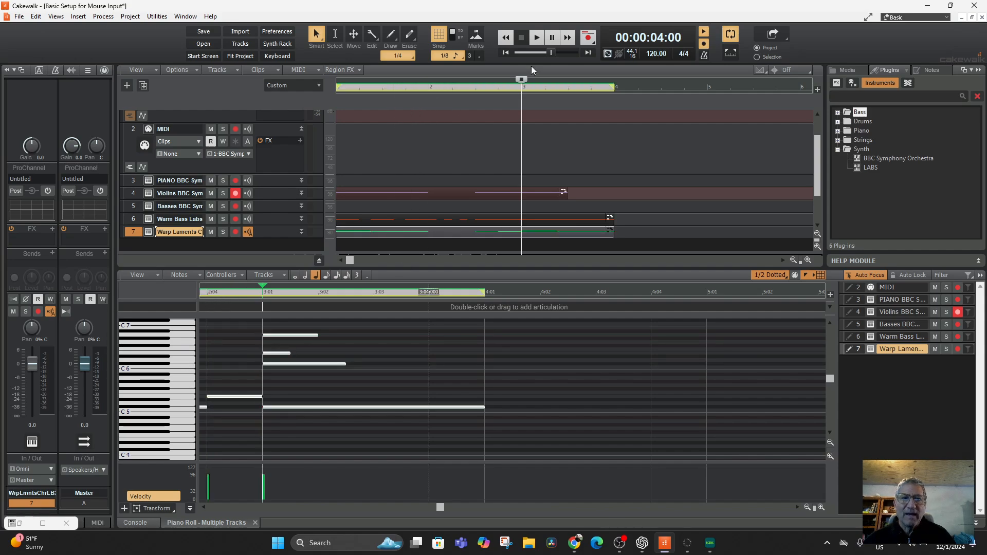
pyautogui.click(503, 37)
pyautogui.press('space')
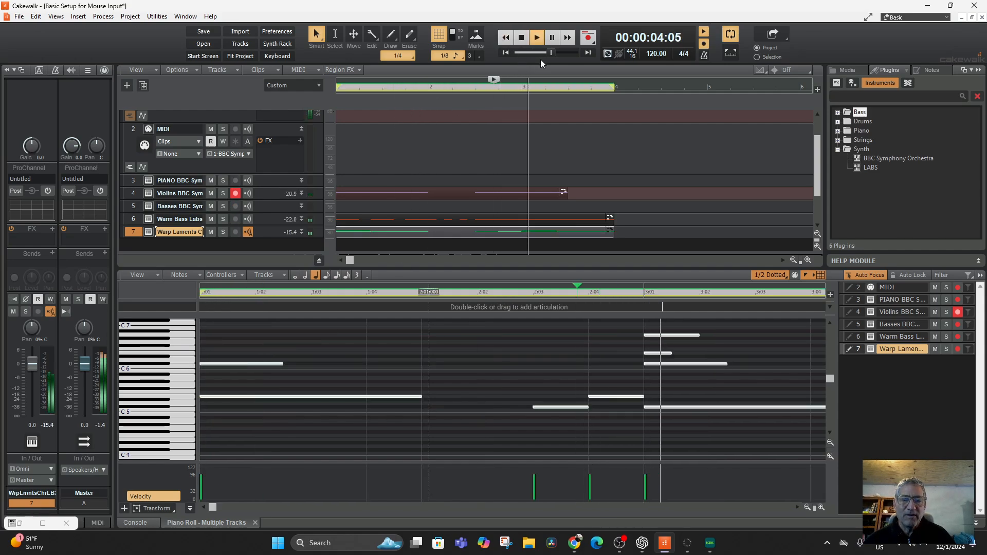
pyautogui.press('space')
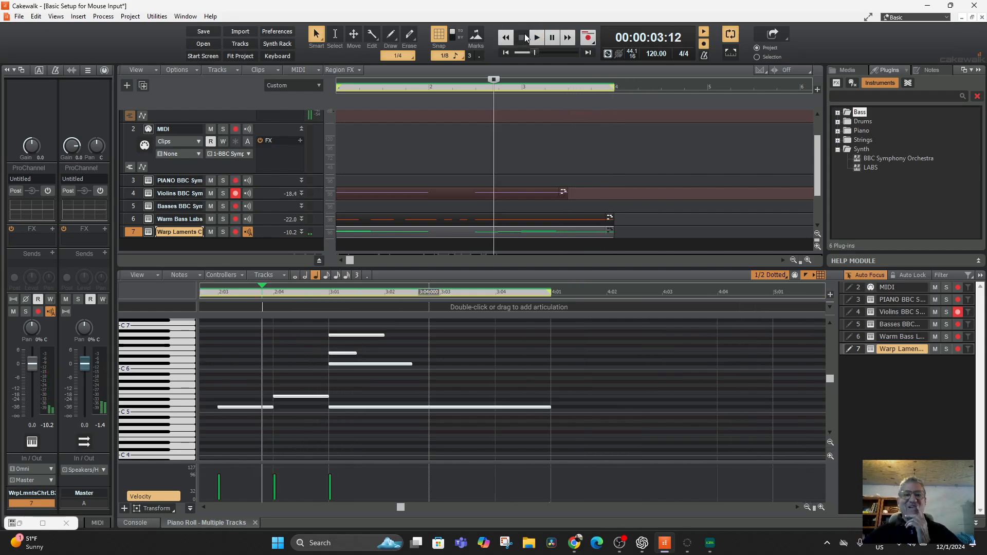
# Step: Show the Console view with the mixer strips of all tracks
pyautogui.scroll(-1, 430, 175)
pyautogui.scroll(1, 429, 175)
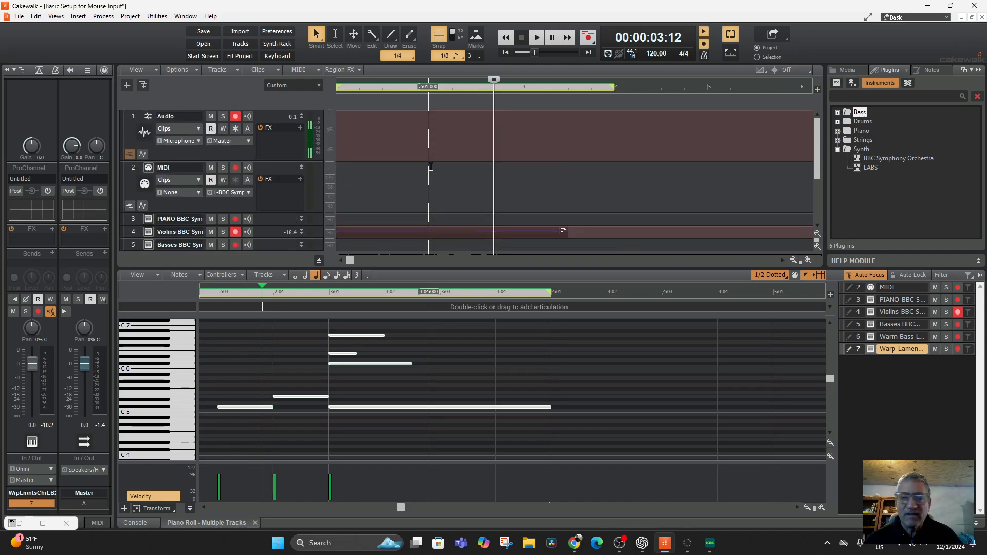
pyautogui.scroll(-1, 432, 167)
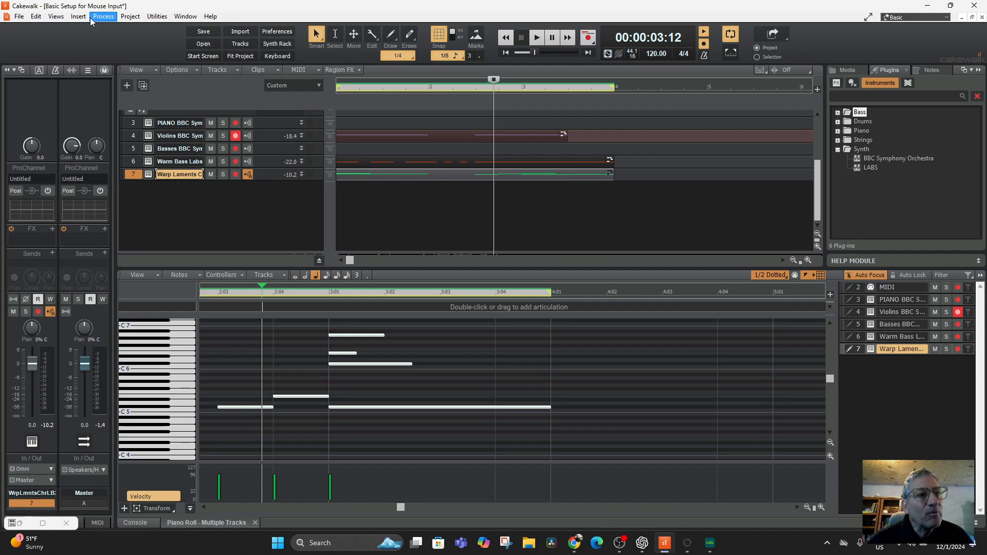
pyautogui.click(54, 16)
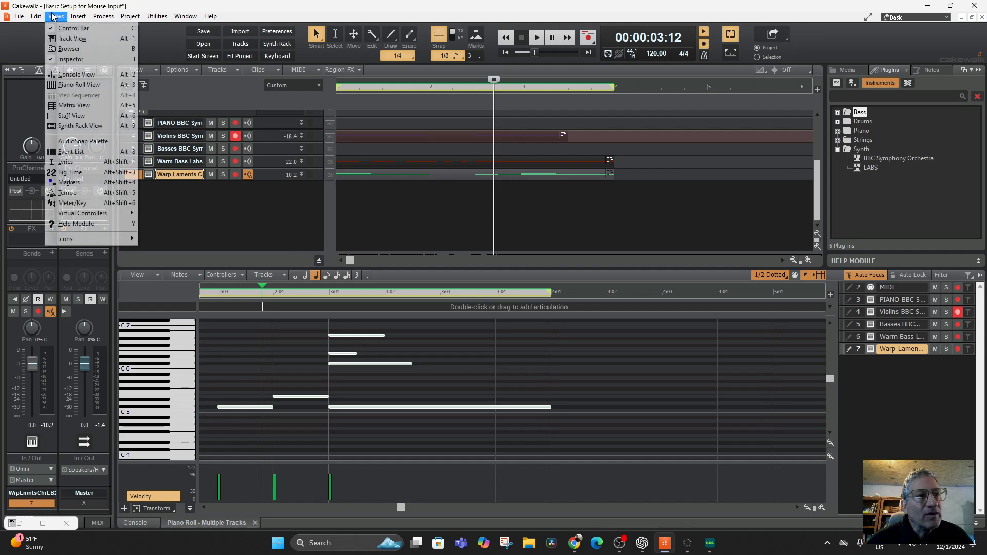
pyautogui.click(76, 75)
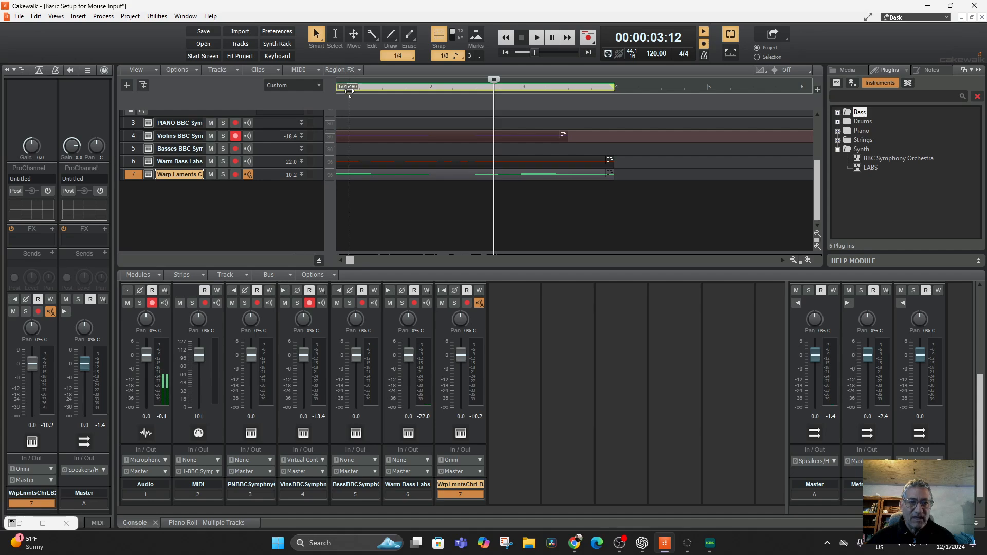
# Step: Balance the mix during playback: Audio at -5.3, MIDI at 91, Violins at -3.4, Warm Bass Labs at 5.7 and Warp Laments at -3.0
pyautogui.click(506, 53)
pyautogui.press('space')
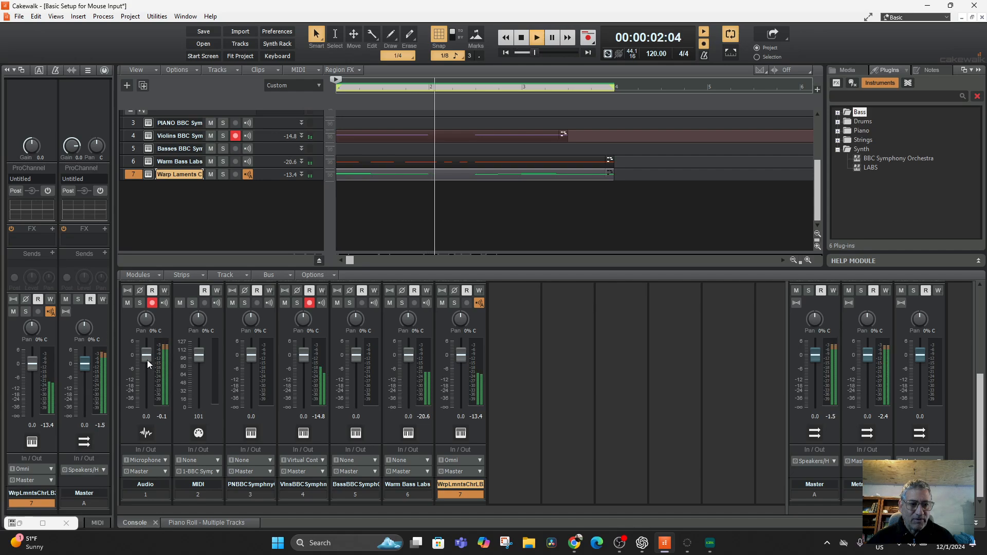
pyautogui.scroll(-4, 147, 360)
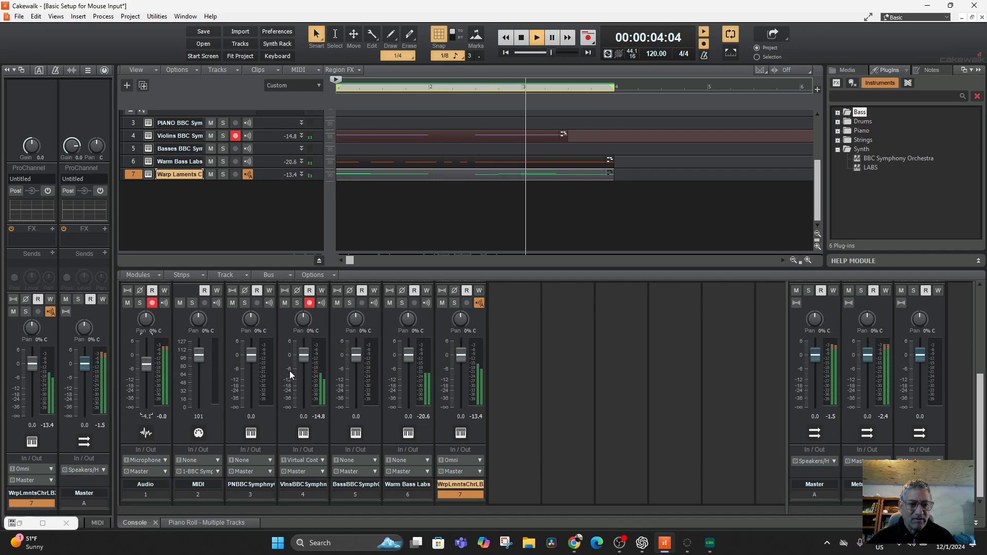
pyautogui.scroll(-2, 303, 355)
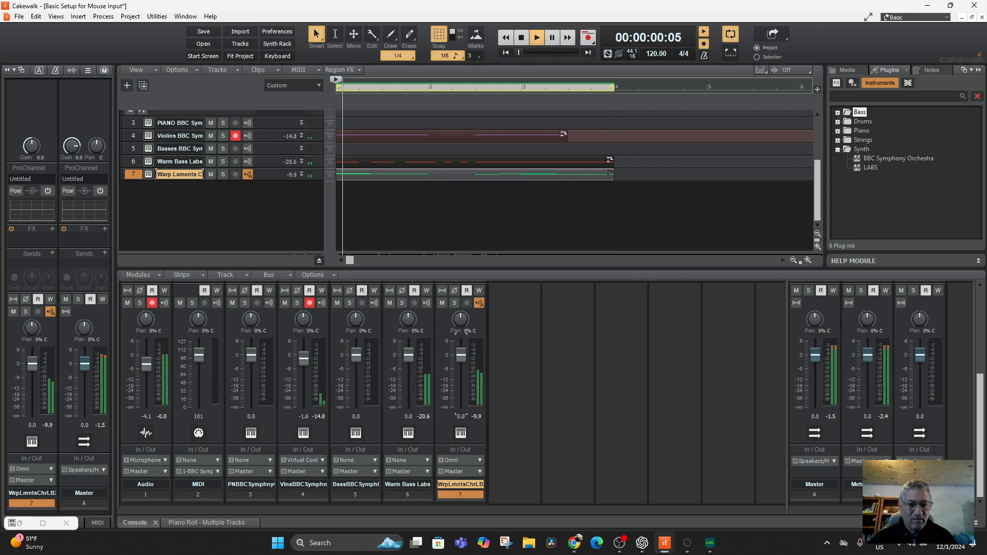
pyautogui.moveTo(469, 363); pyautogui.dragTo(469, 365)
pyautogui.press('space')
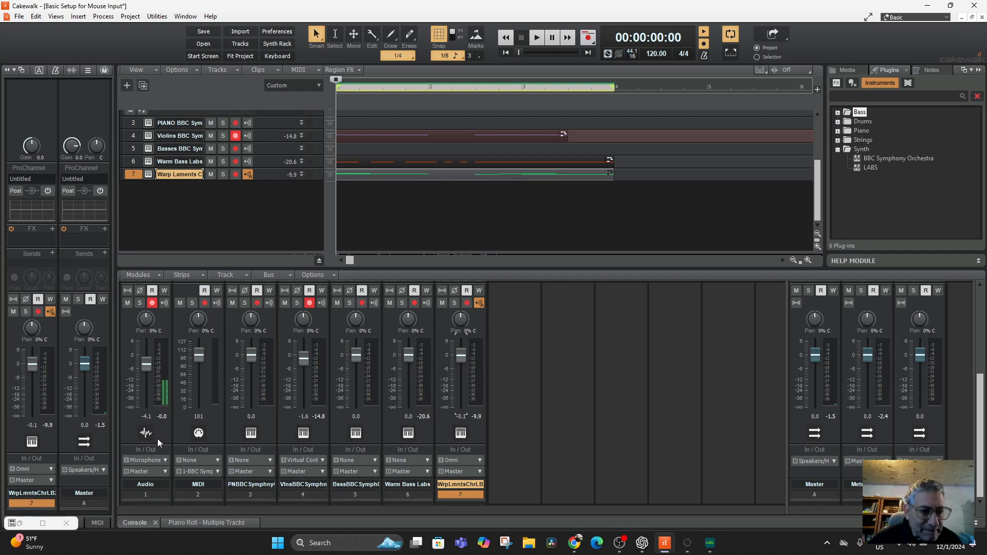
pyautogui.click(171, 453)
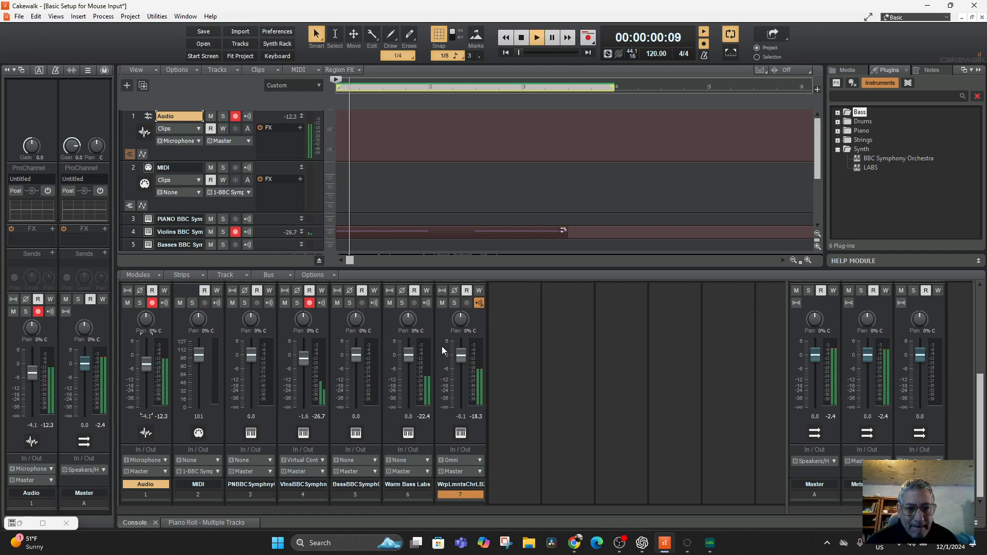
pyautogui.moveTo(409, 354); pyautogui.dragTo(461, 362)
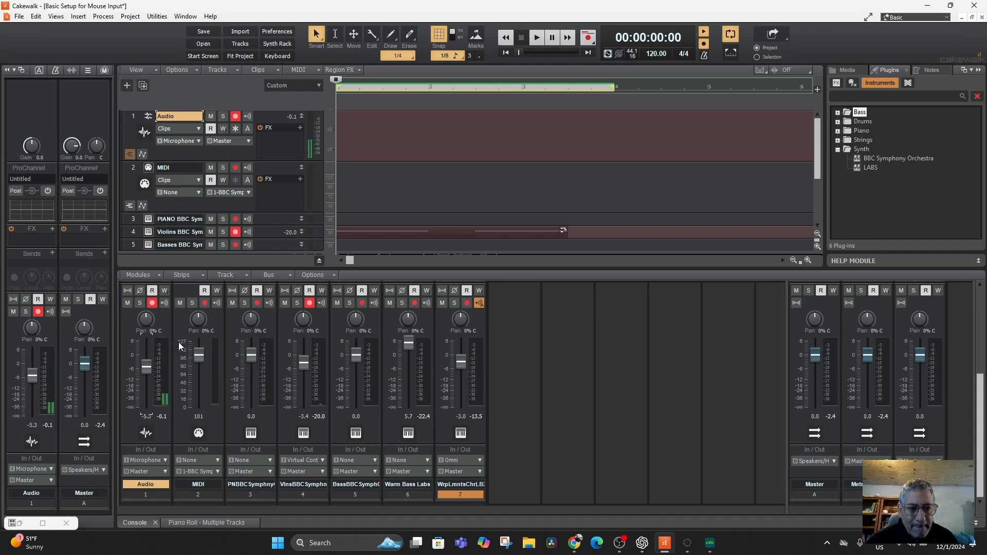
pyautogui.moveTo(201, 358); pyautogui.dragTo(201, 364)
pyautogui.press('space')
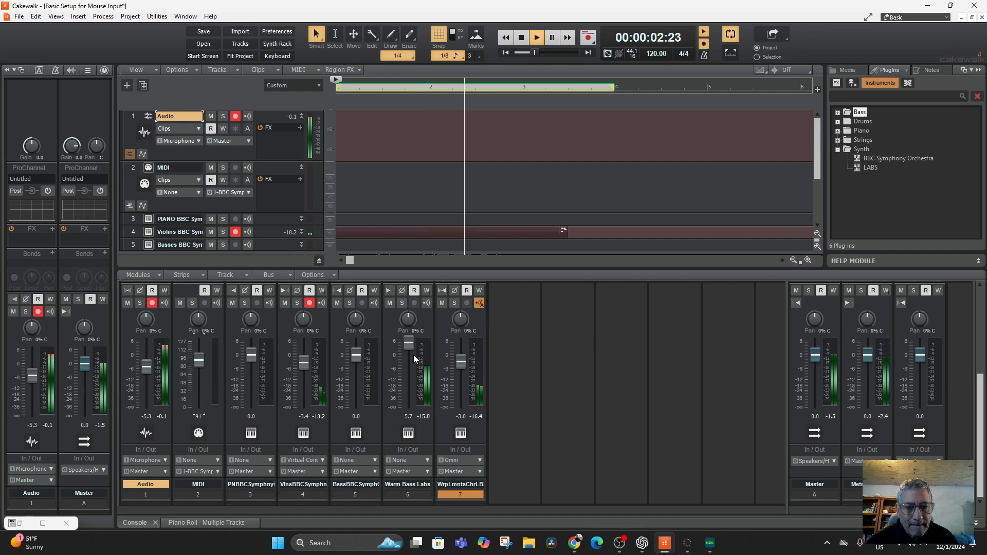
pyautogui.press('space')
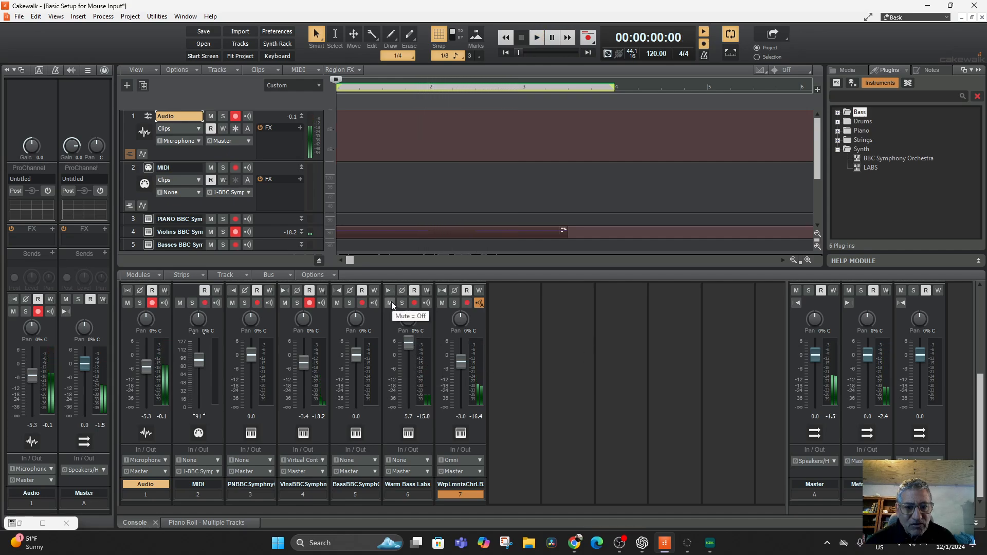
# Step: Audition the Warm Bass Labs track in solo, turn solo off again, and replay the full mix
pyautogui.click(390, 302)
pyautogui.click(389, 303)
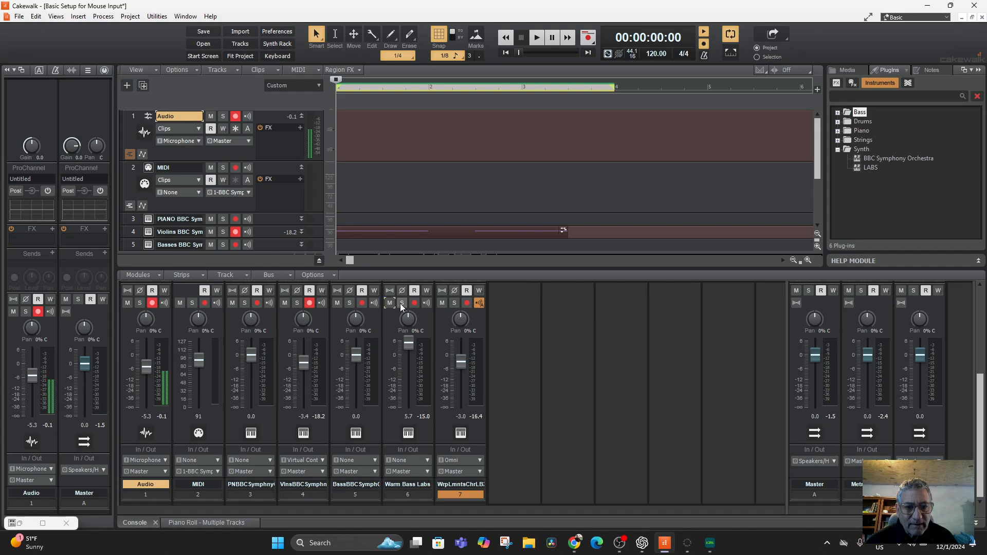
pyautogui.click(402, 302)
pyautogui.press('space')
pyautogui.press('space')
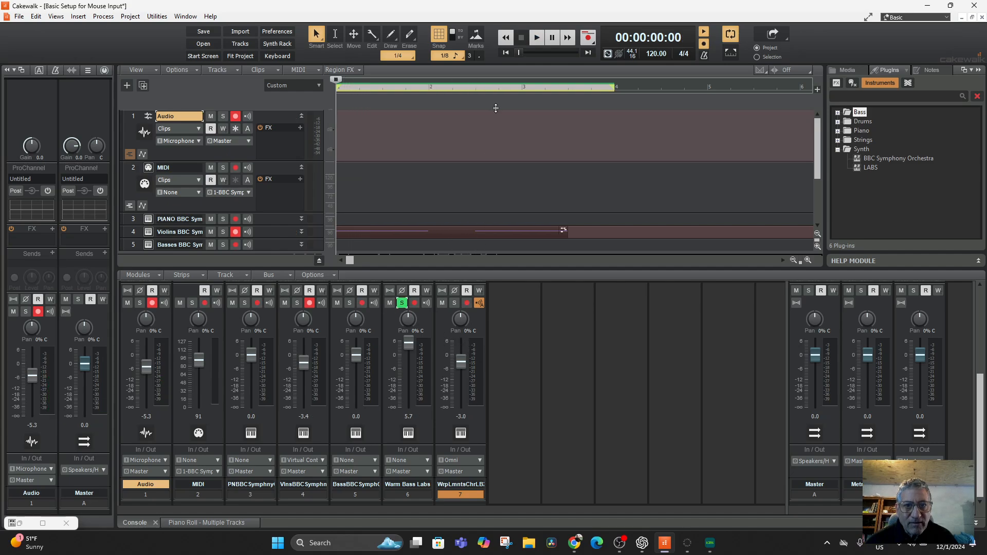
pyautogui.press('space')
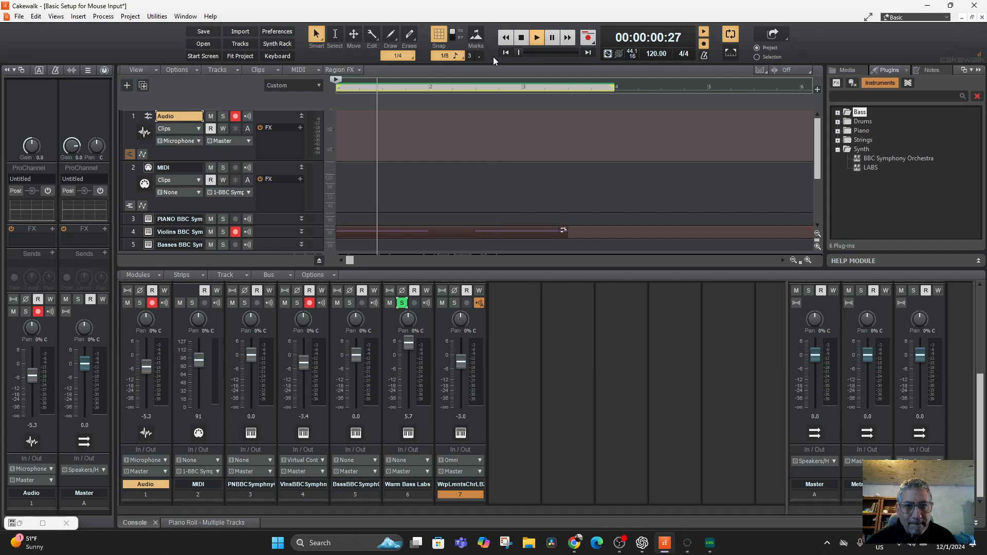
pyautogui.press('space')
pyautogui.click(401, 303)
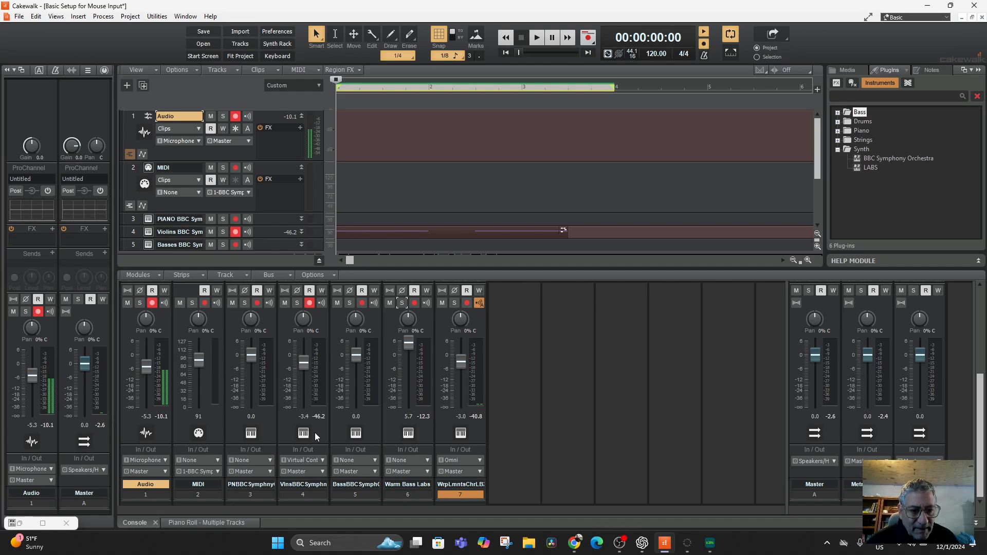
pyautogui.press('space')
# Step: Solo the Basses BBC Symphony track and briefly play back the loop
pyautogui.press('space')
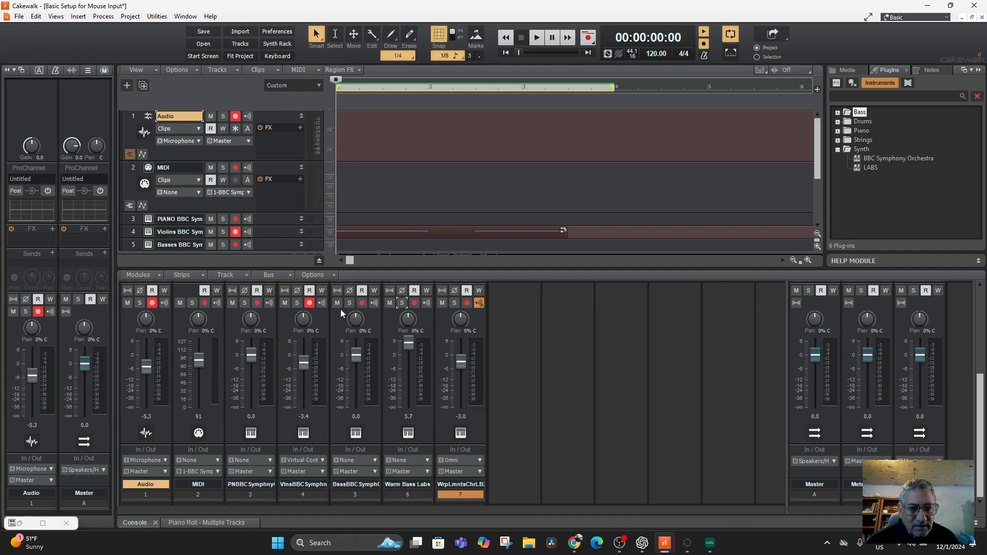
pyautogui.click(350, 303)
pyautogui.press('space')
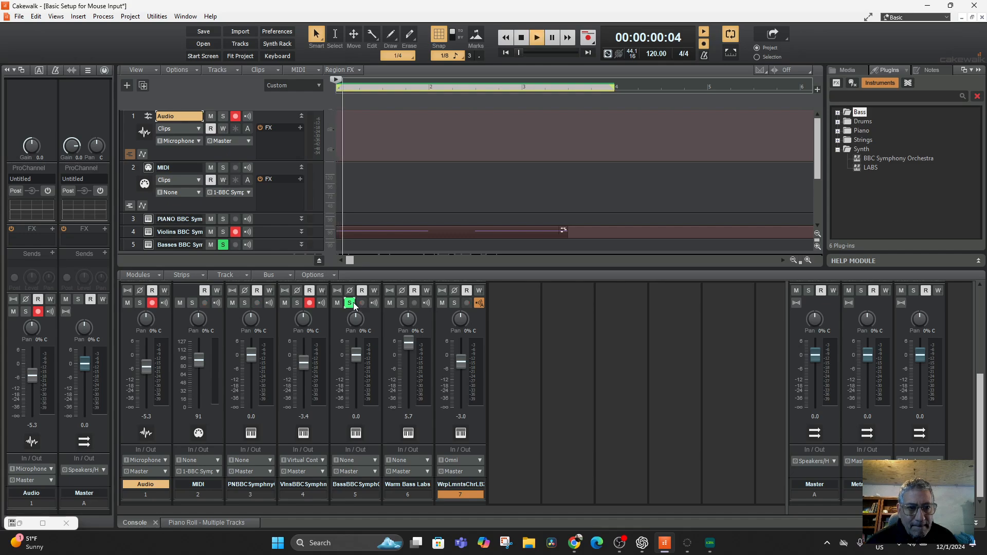
pyautogui.press('space')
# Step: Select the Warm Bass Labs track, solo it as well, and audition it from the start
pyautogui.scroll(-3, 254, 231)
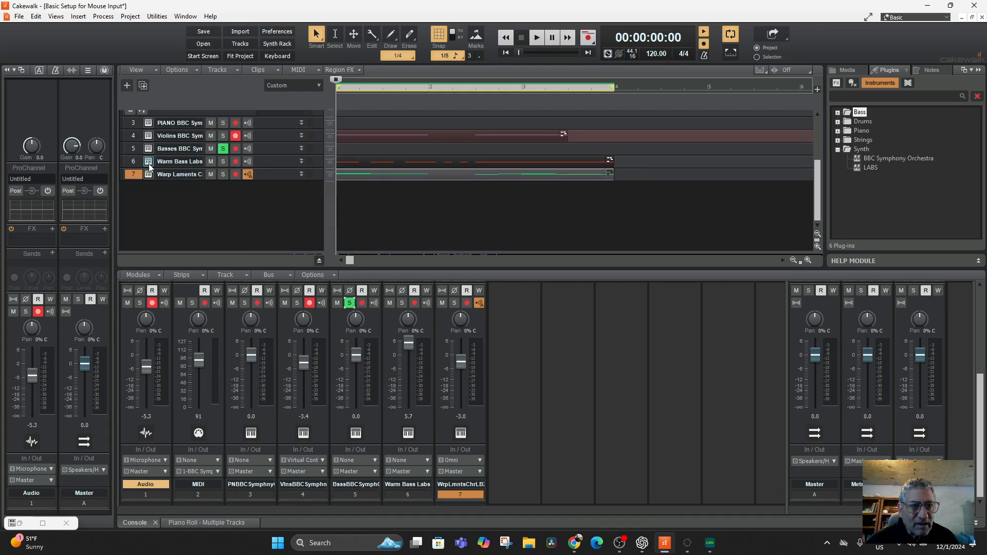
pyautogui.click(133, 162)
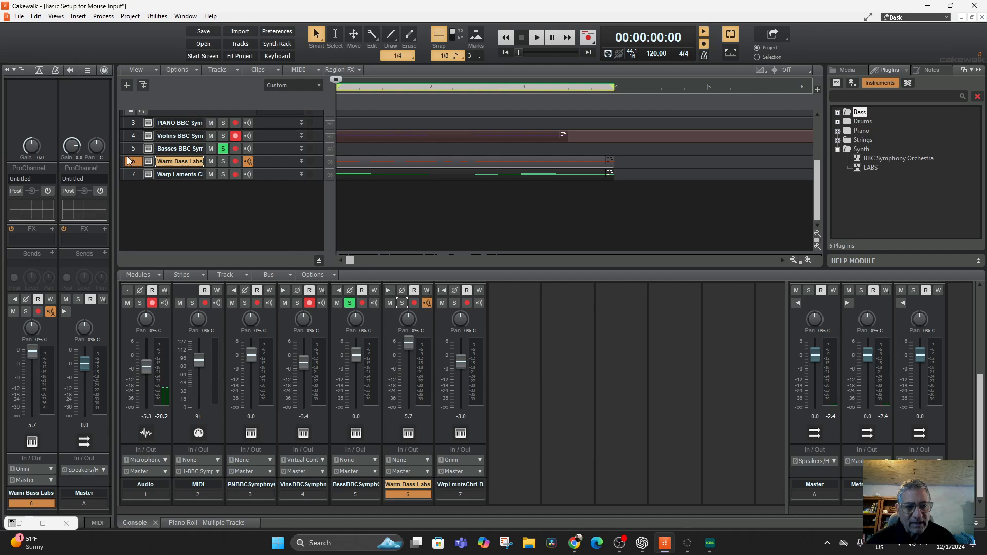
pyautogui.click(403, 302)
pyautogui.press('space')
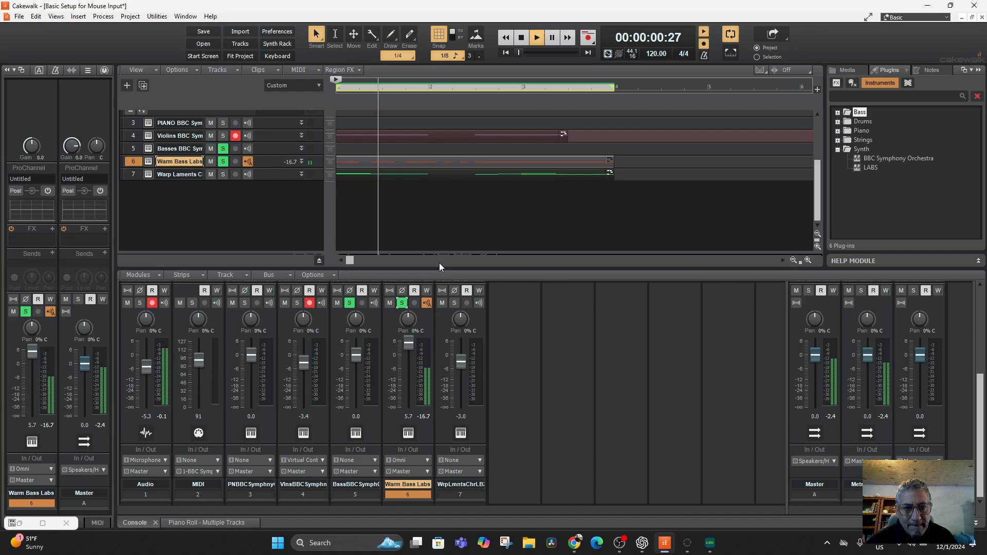
pyautogui.press('space')
# Step: Raise the Warm Bass Labs volume to 6.0 and leave its track icon unchanged
pyautogui.moveTo(406, 341); pyautogui.dragTo(406, 337)
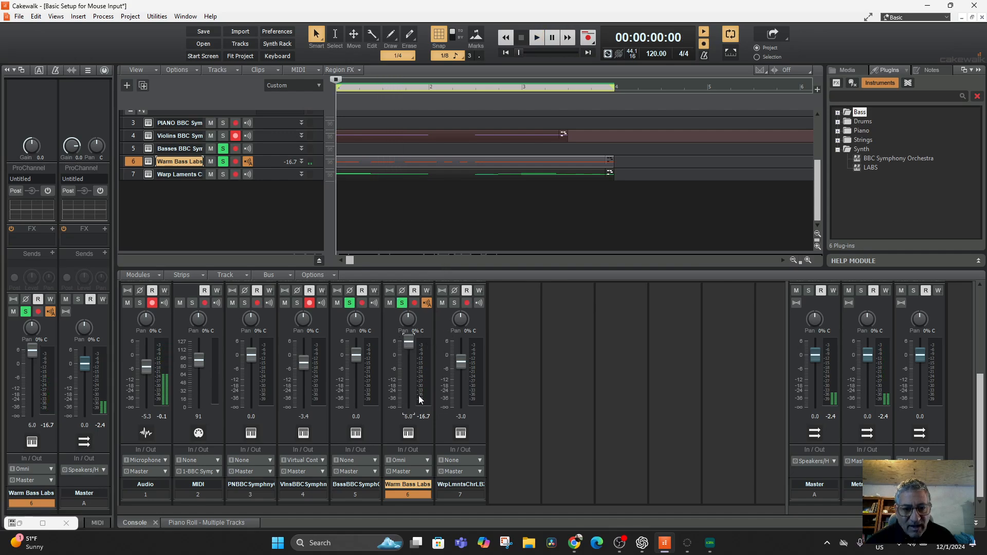
pyautogui.doubleClick(406, 432)
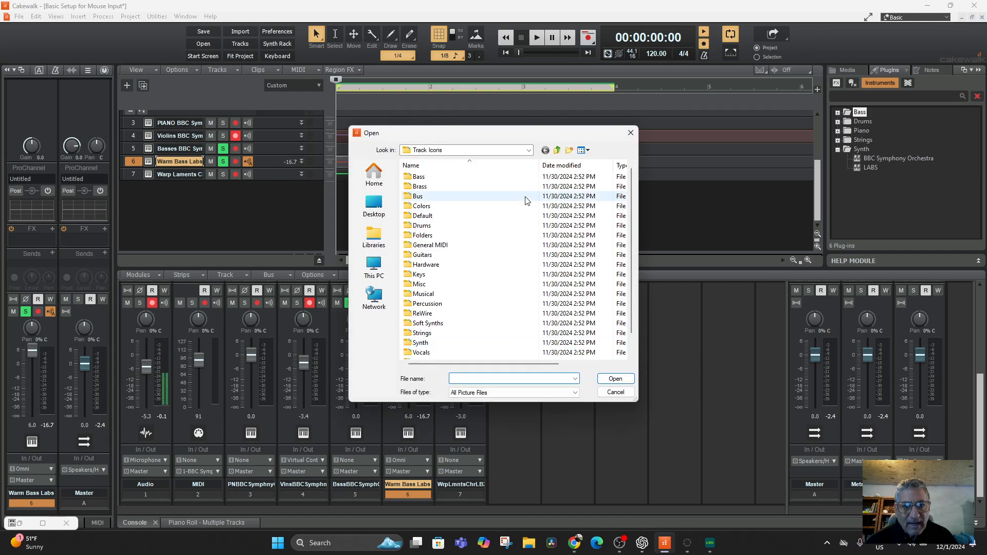
pyautogui.click(630, 133)
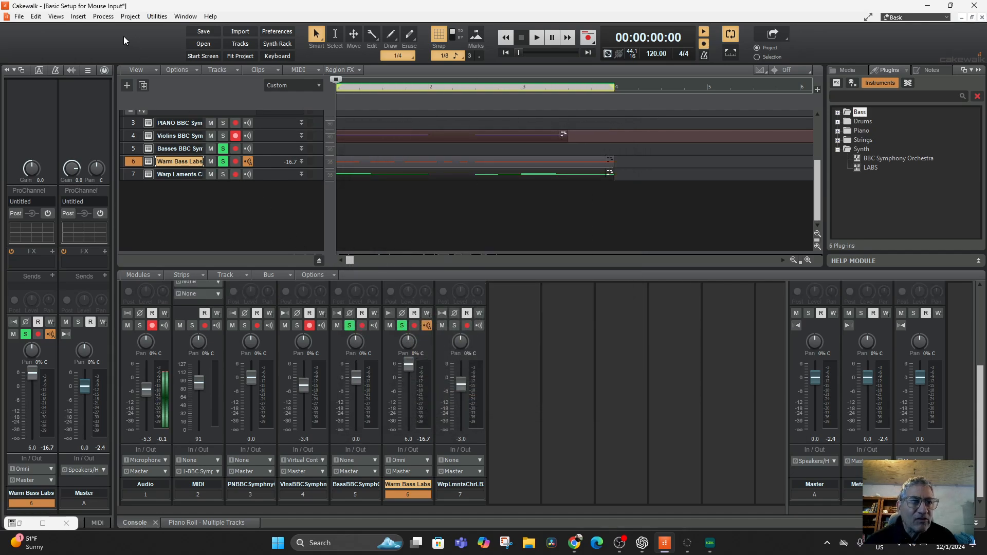
# Step: Show the Warm Bass Labs part in the Piano Roll view and raise all its note velocities to about 127
pyautogui.click(56, 17)
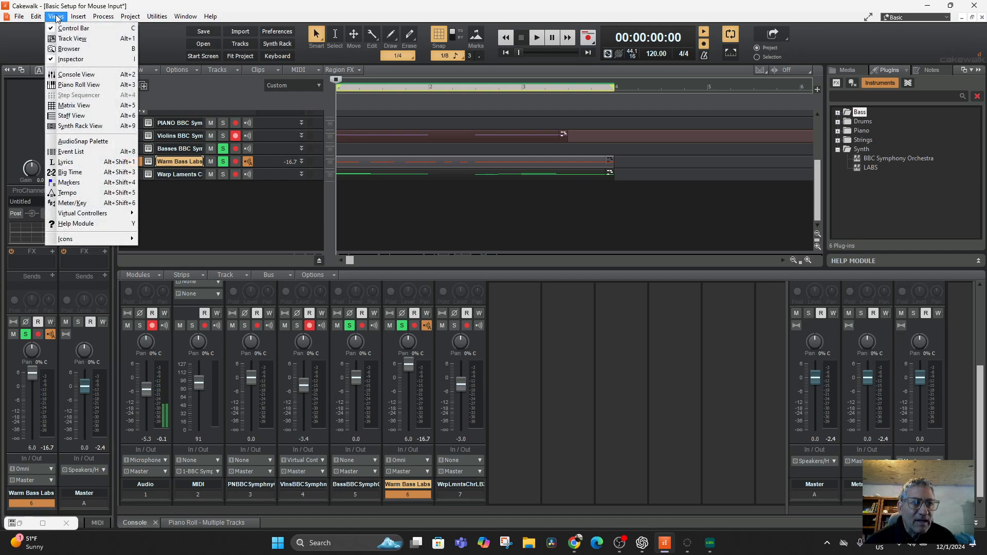
pyautogui.click(90, 87)
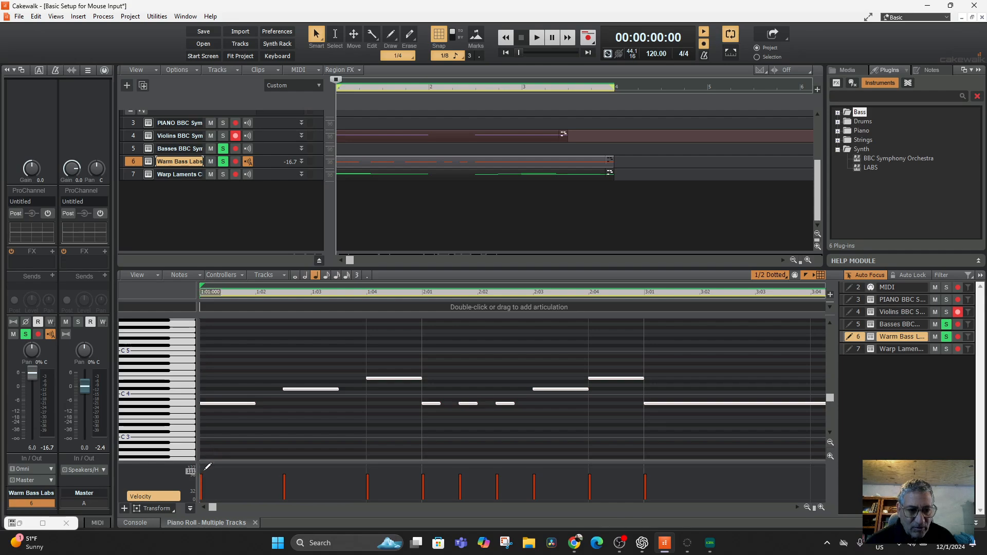
pyautogui.click(284, 467)
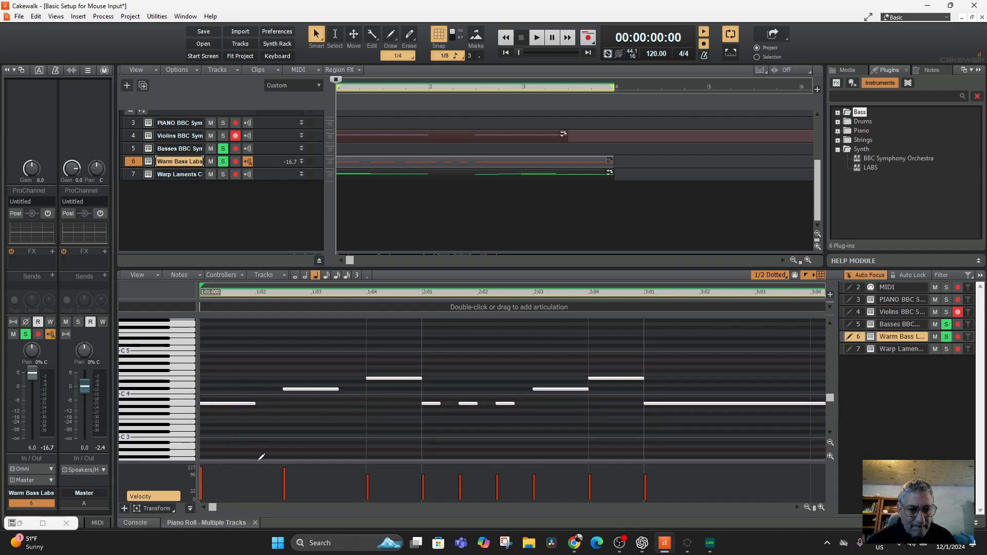
pyautogui.click(367, 467)
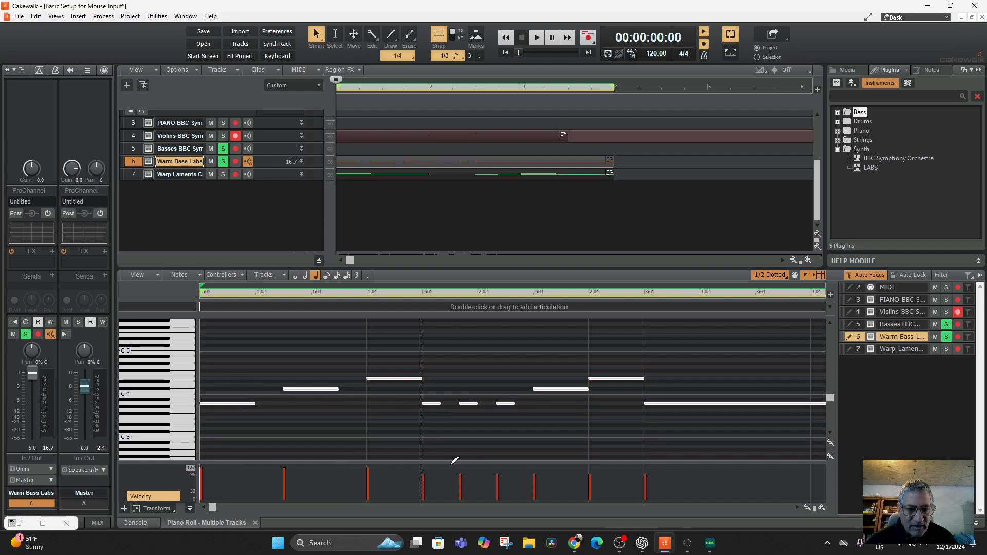
pyautogui.click(422, 467)
pyautogui.moveTo(474, 460)
pyautogui.mouseDown()
pyautogui.moveTo(450, 459)
pyautogui.moveTo(483, 419)
pyautogui.mouseUp()
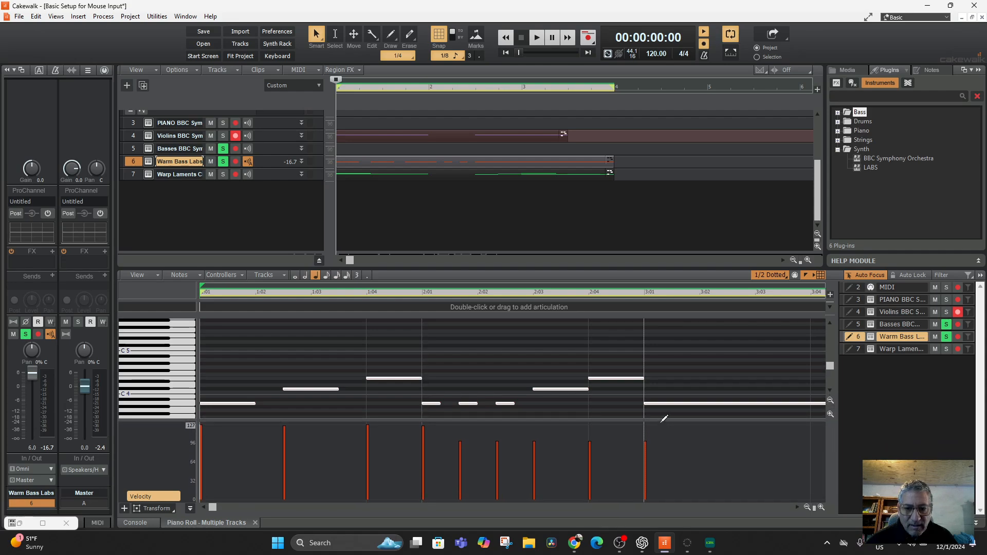
pyautogui.moveTo(661, 421); pyautogui.dragTo(232, 410)
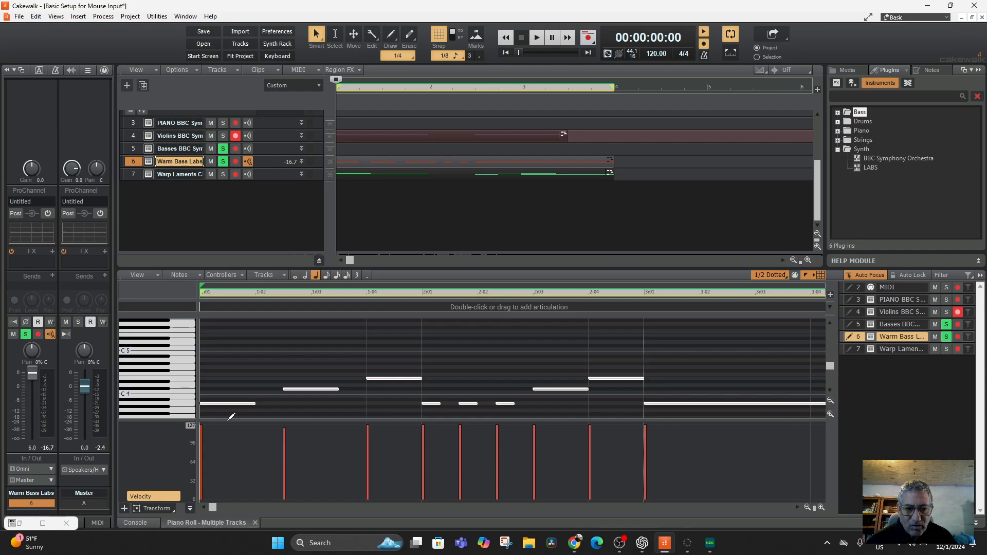
# Step: Audition the louder bass part, turn off solo on Warm Bass Labs and Basses, and replay the full mix
pyautogui.press('space')
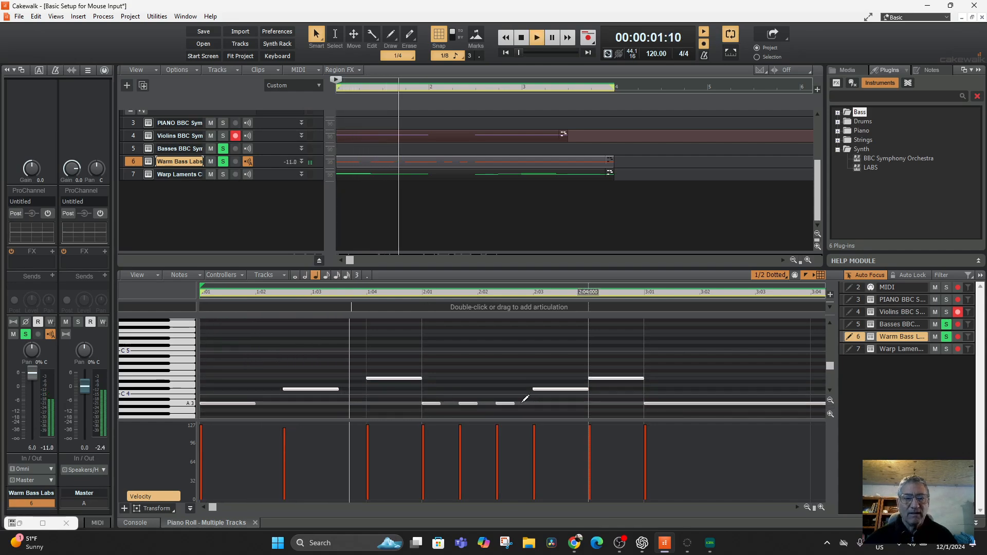
pyautogui.press('space')
pyautogui.click(222, 161)
pyautogui.click(223, 149)
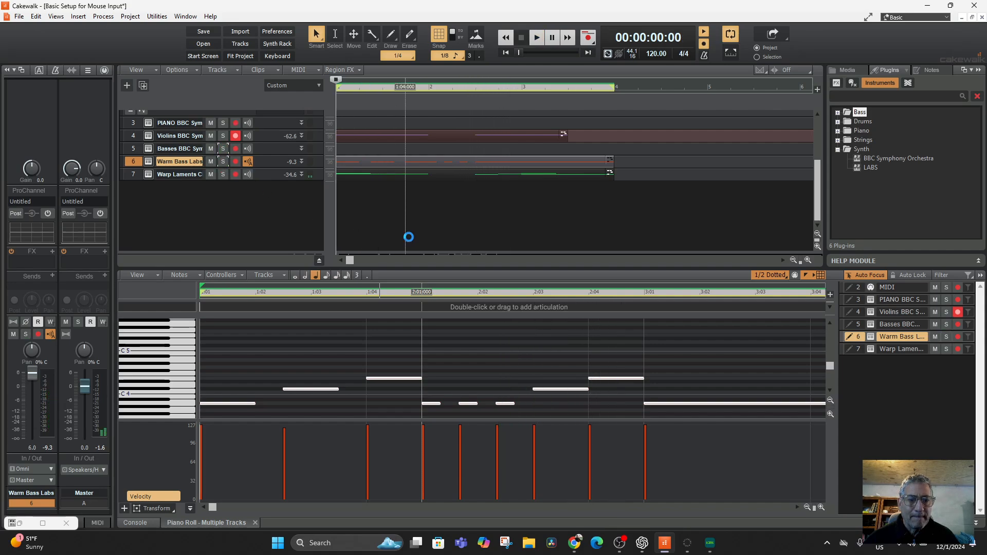
pyautogui.press('space')
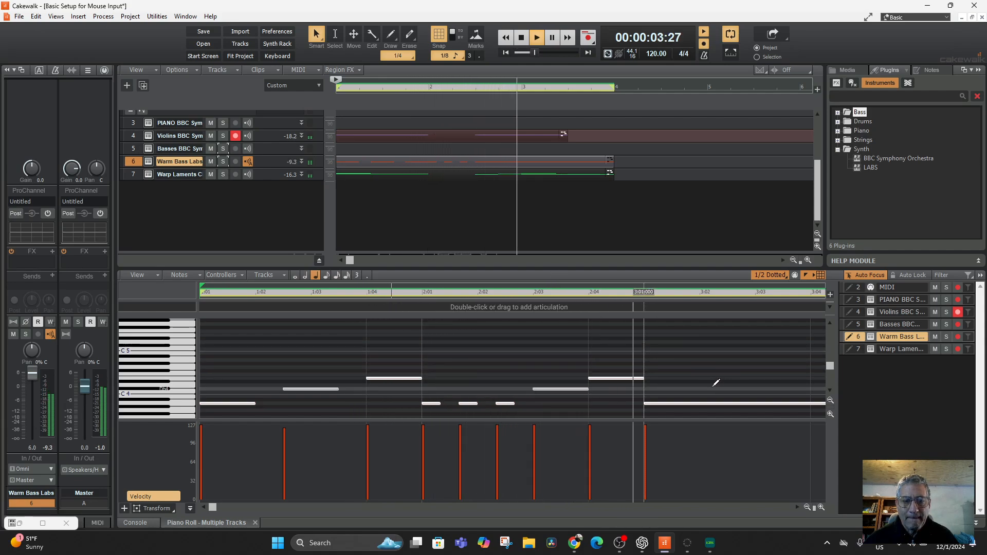
pyautogui.press('space')
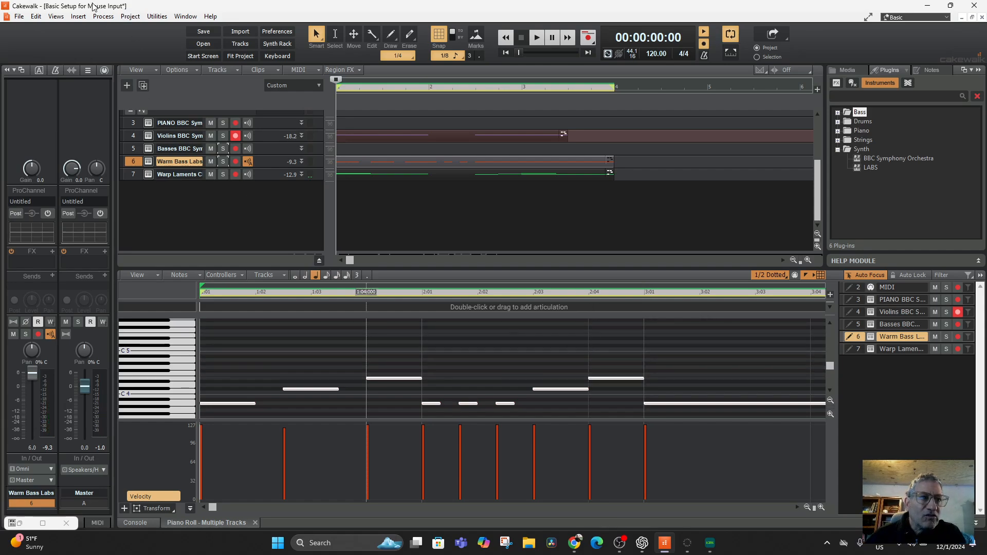
# Step: Switch between the Piano Roll, Console and Track views, finishing with the Console view
pyautogui.click(56, 16)
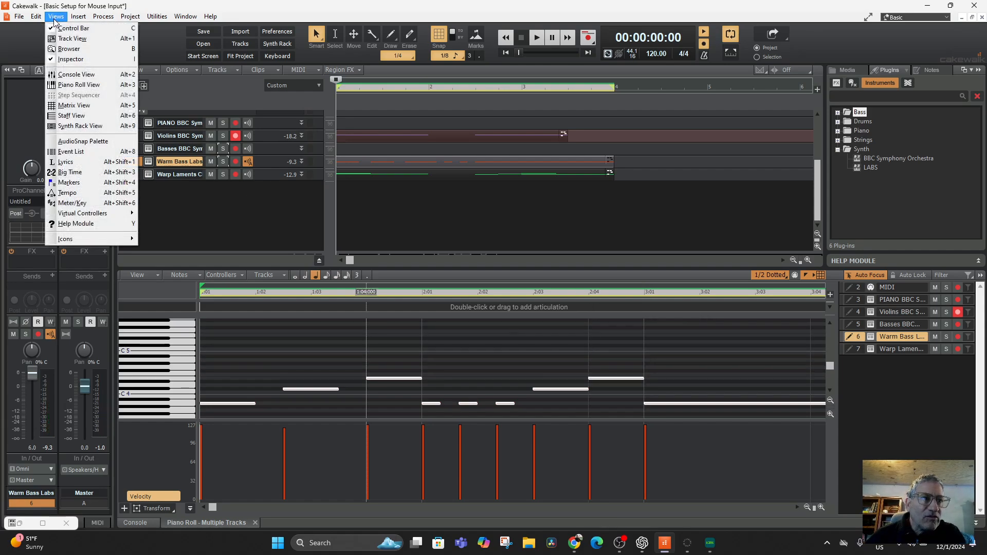
pyautogui.click(86, 86)
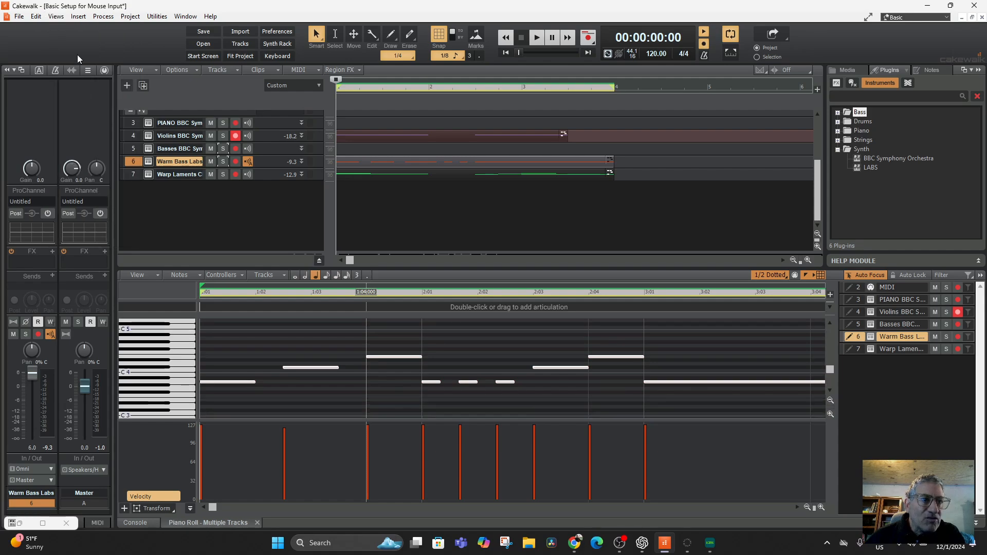
pyautogui.click(55, 16)
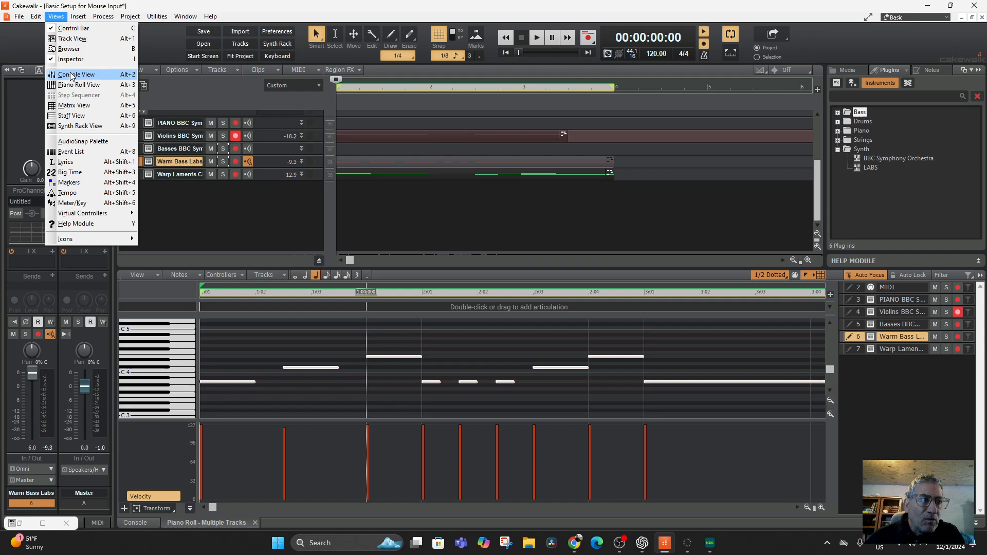
pyautogui.click(66, 73)
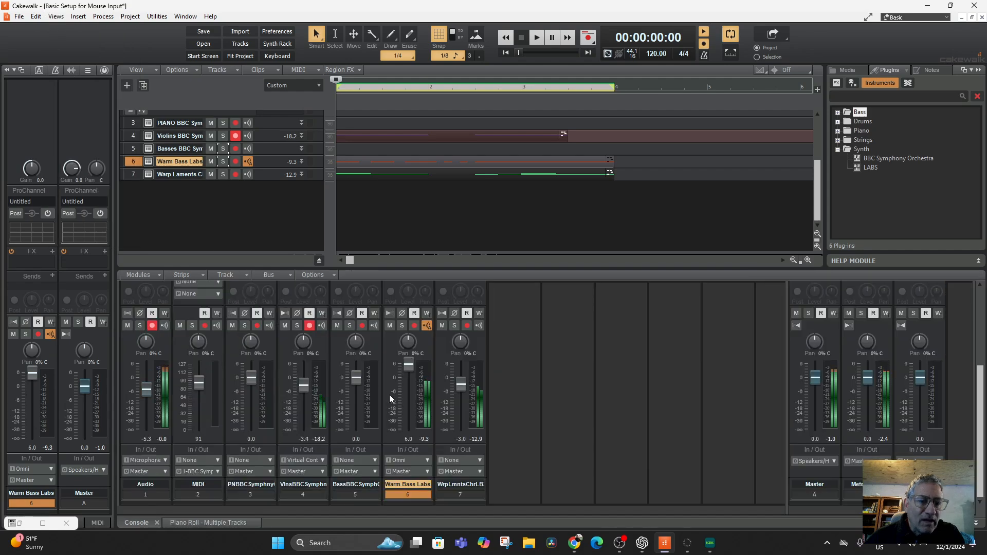
pyautogui.click(56, 16)
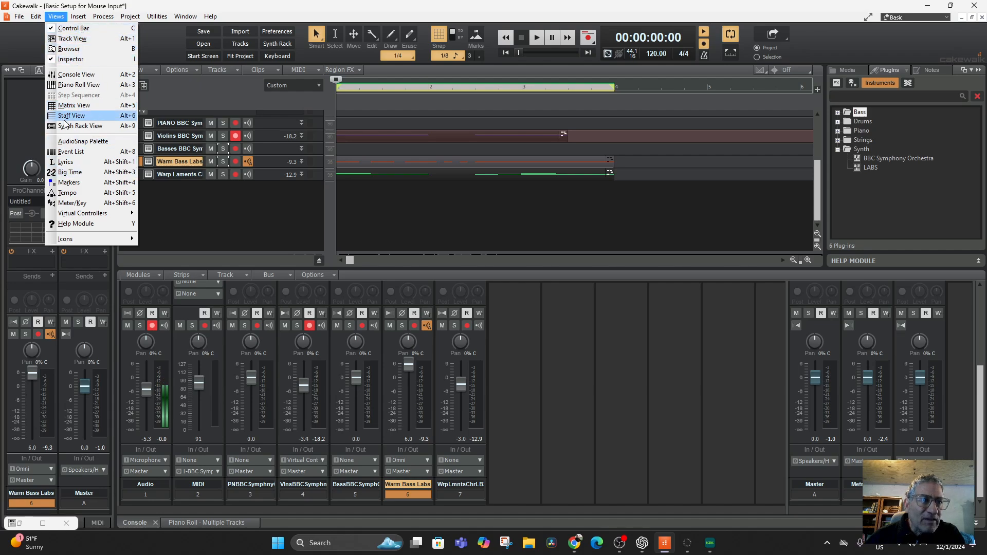
pyautogui.click(72, 39)
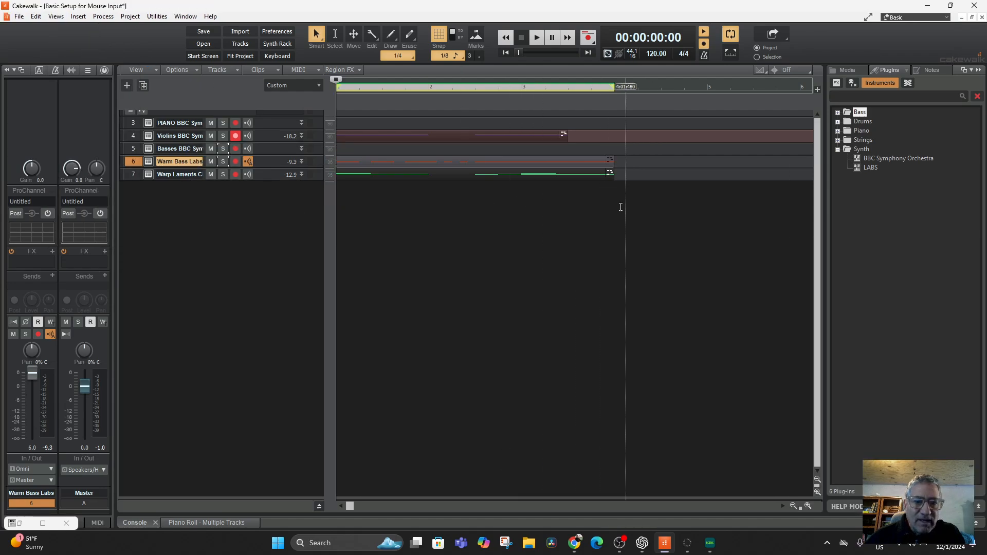
pyautogui.click(57, 17)
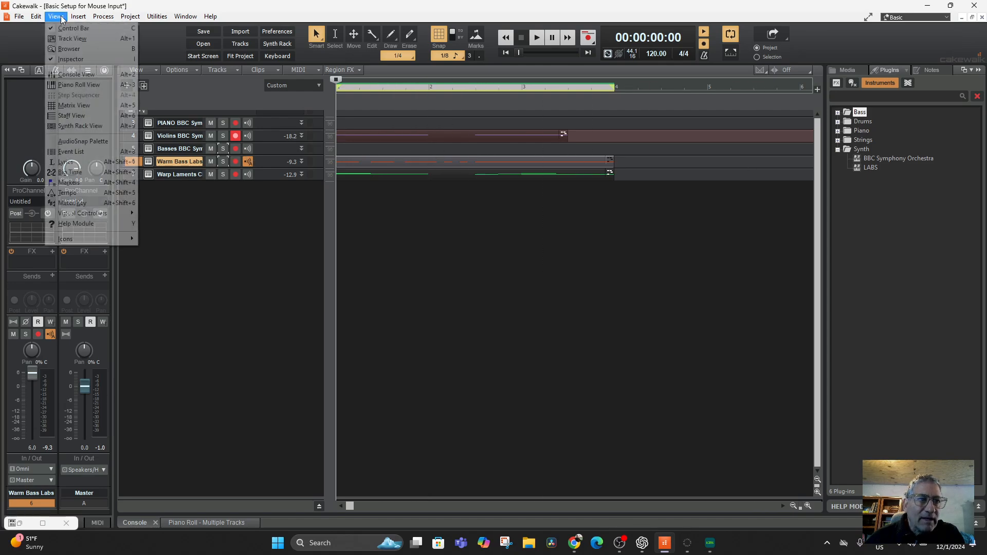
pyautogui.click(79, 87)
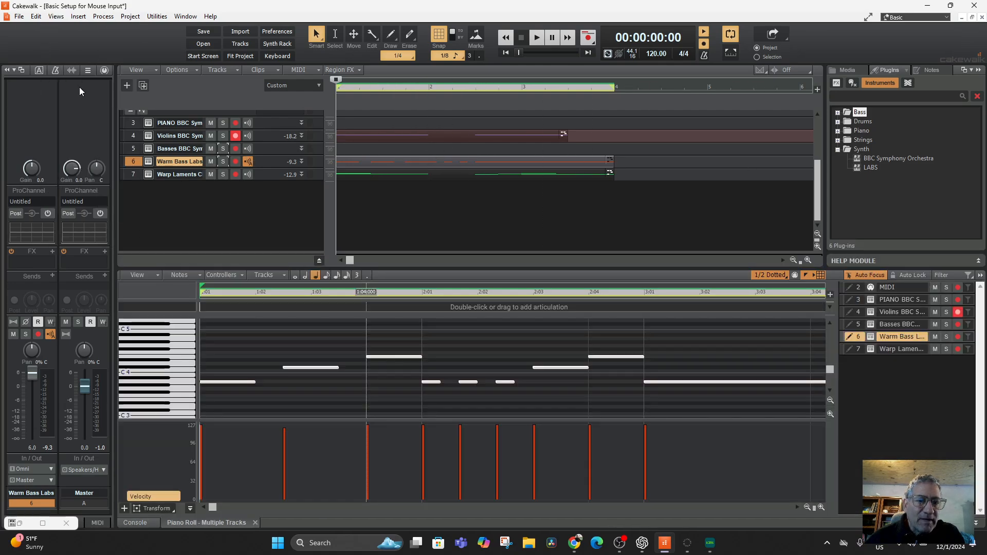
pyautogui.click(56, 16)
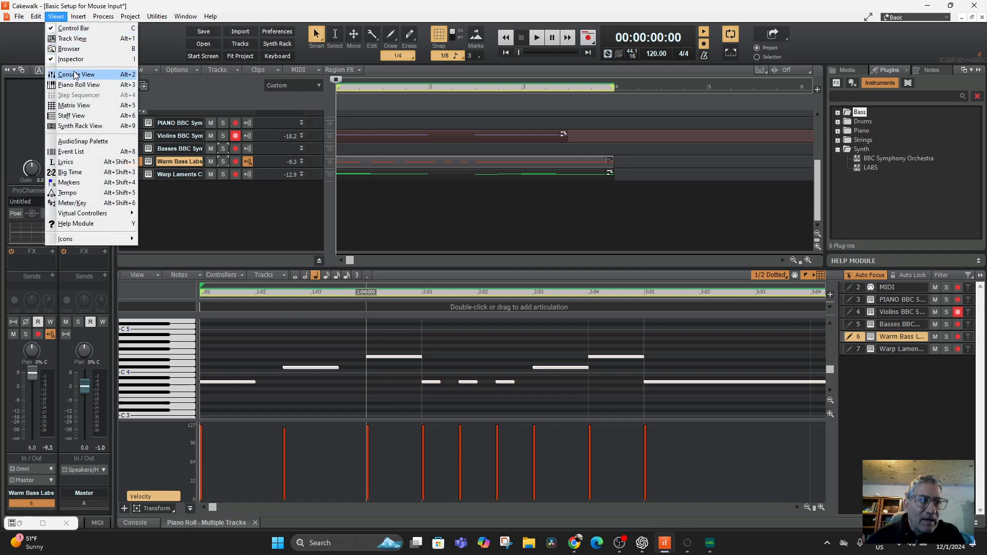
pyautogui.click(74, 74)
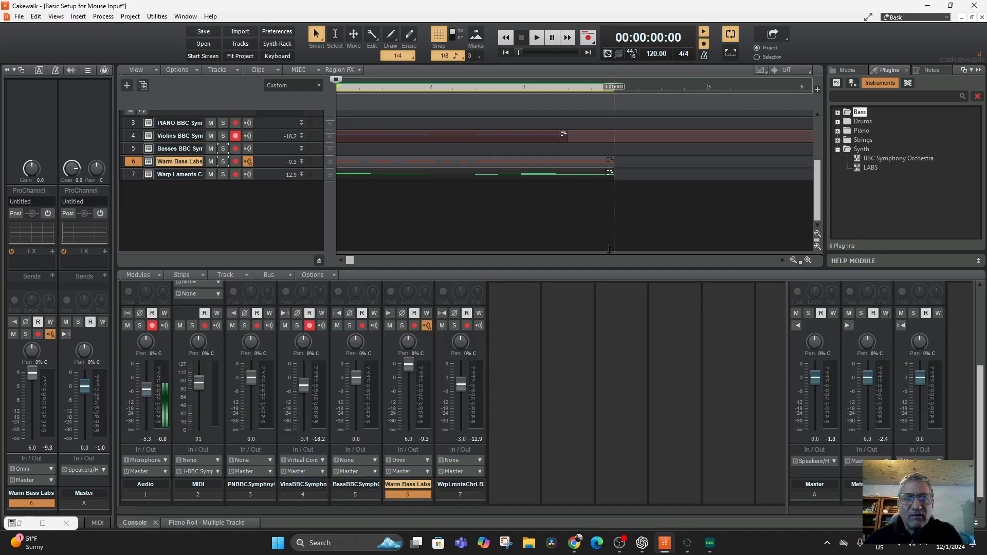
# Step: Open the Event List for the Warm Bass Labs track, and select the Warp Laments and finally the Violins track
pyautogui.click(57, 16)
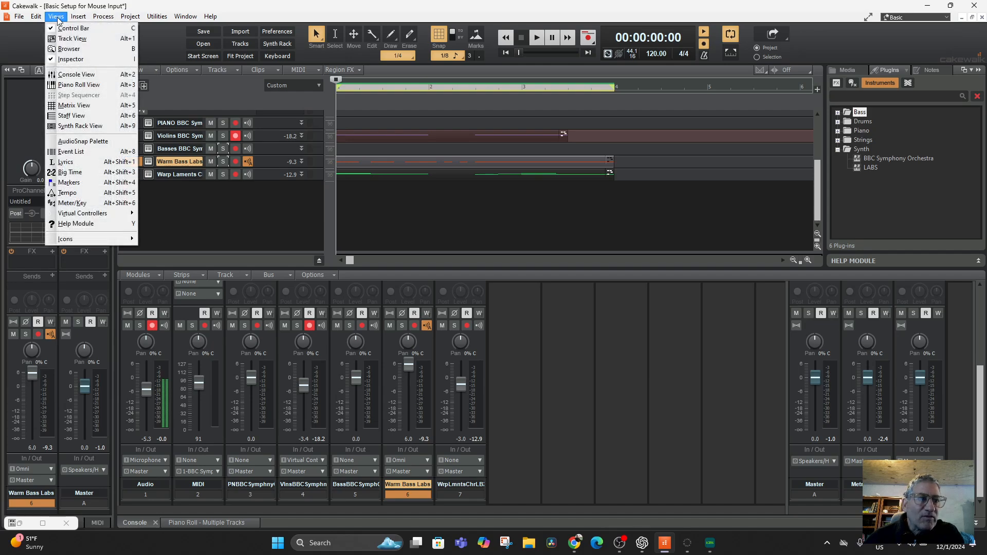
pyautogui.click(94, 157)
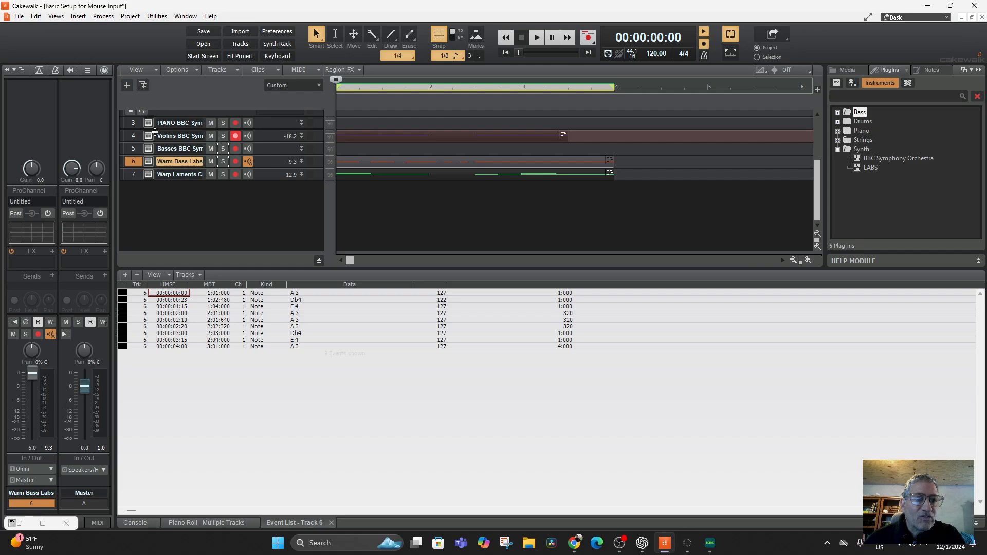
pyautogui.click(131, 174)
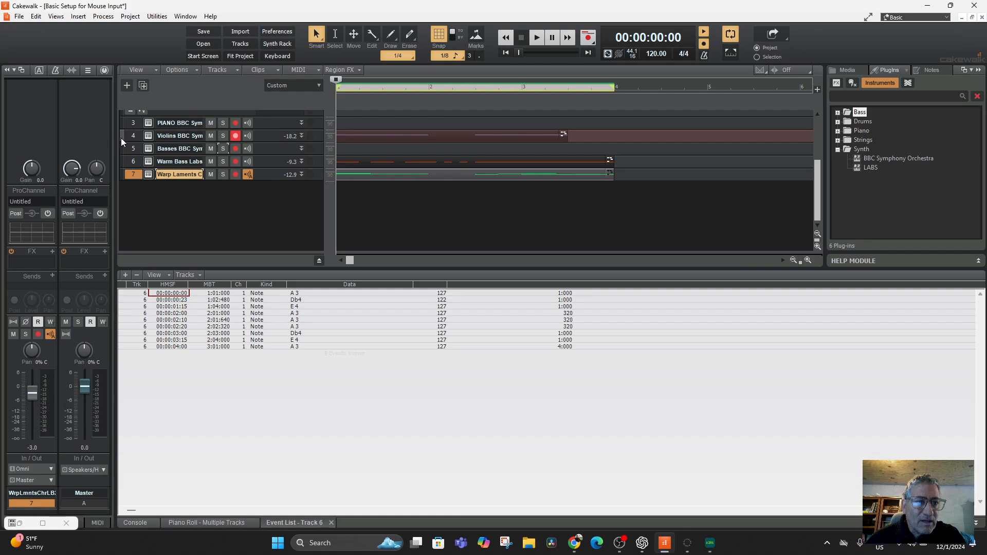
pyautogui.click(134, 135)
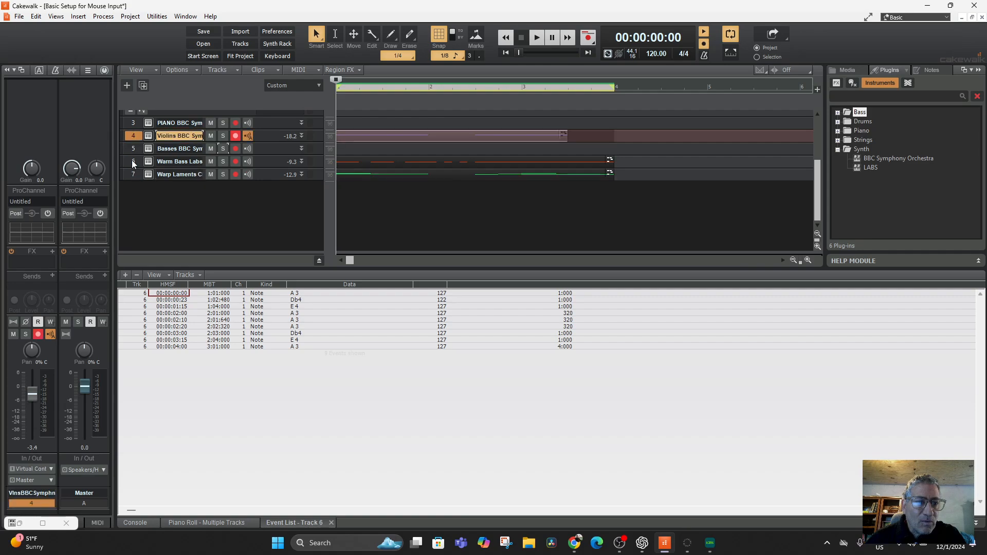
# Step: Switch the Event List to the next track's notes and select the velocity value of its first note
pyautogui.click(155, 276)
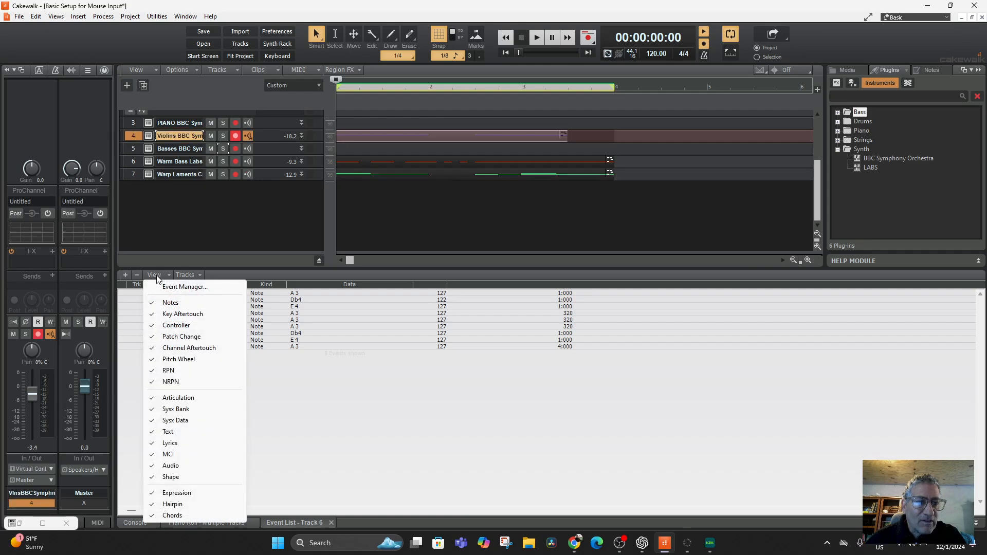
pyautogui.click(186, 276)
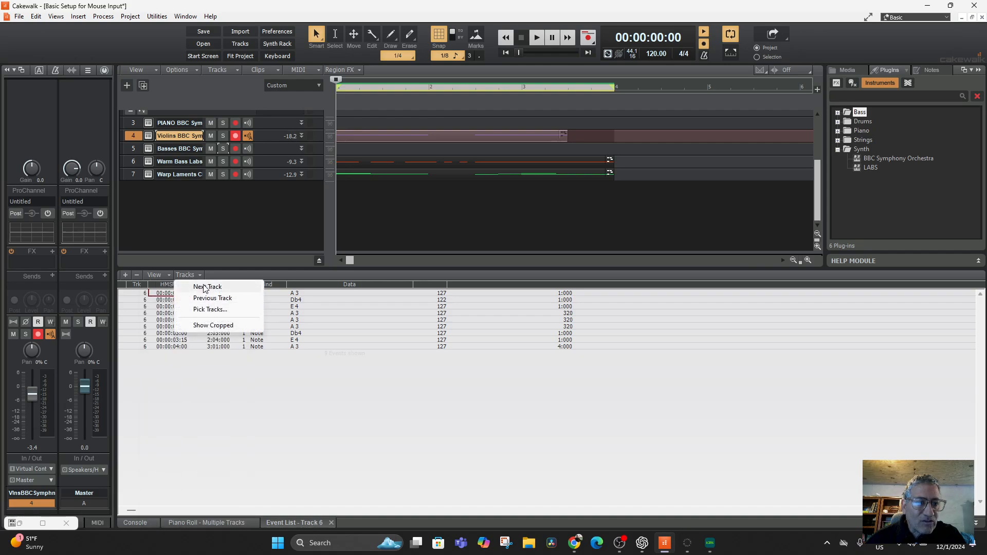
pyautogui.click(204, 287)
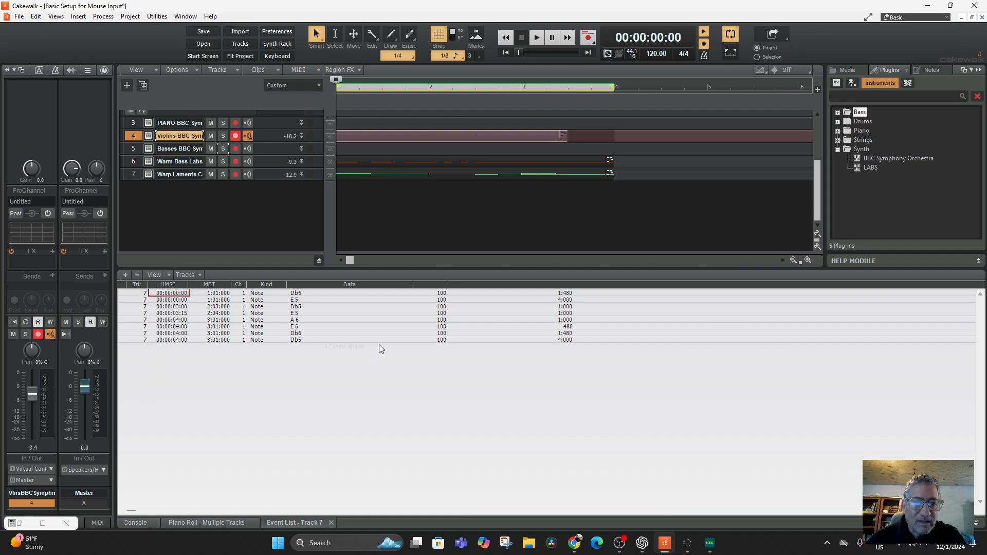
pyautogui.doubleClick(450, 293)
pyautogui.click(438, 295)
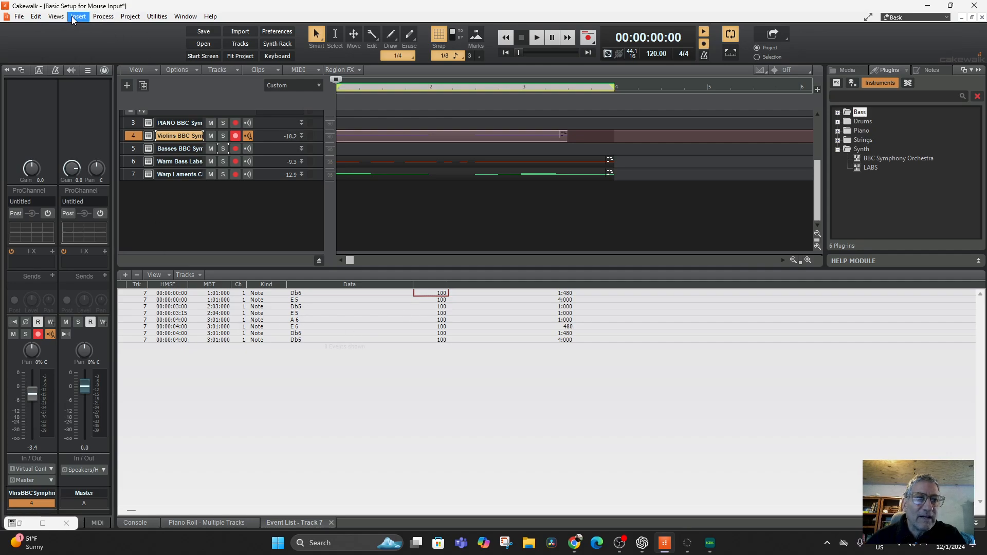
# Step: Show the Violins track's notes in the Piano Roll view
pyautogui.click(56, 17)
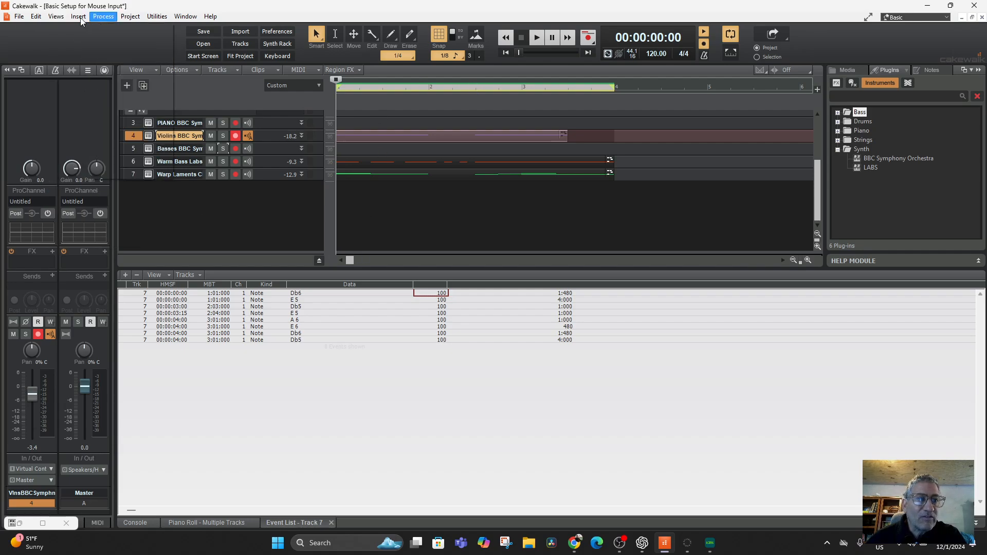
pyautogui.click(78, 85)
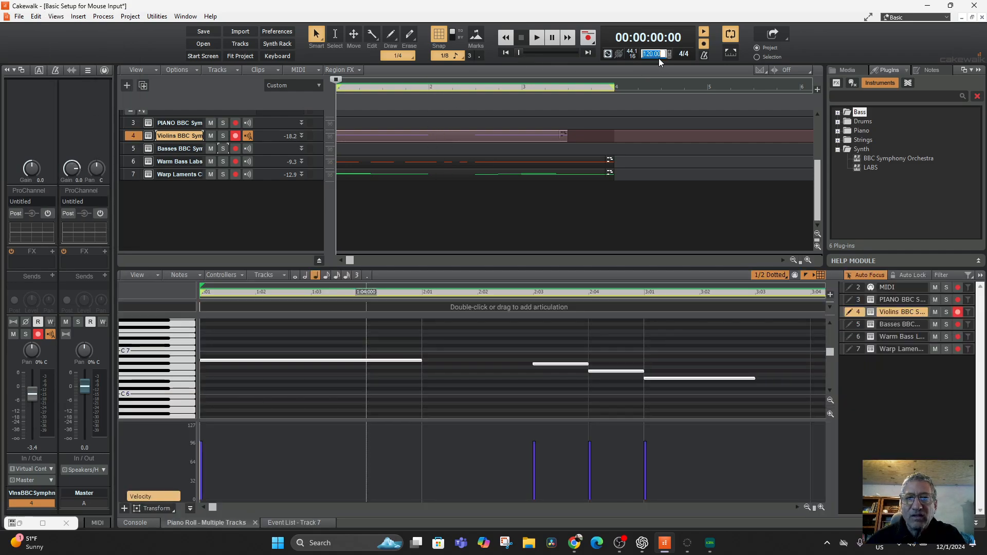
# Step: Set the project tempo to 60 and audition the mix at the slower speed
pyautogui.write('60')
pyautogui.press('Return')
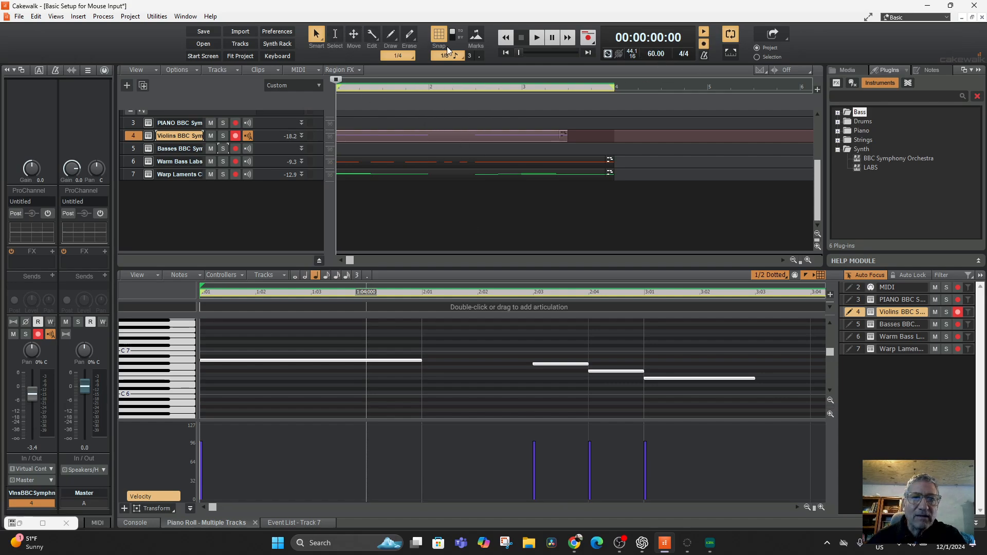
pyautogui.click(536, 43)
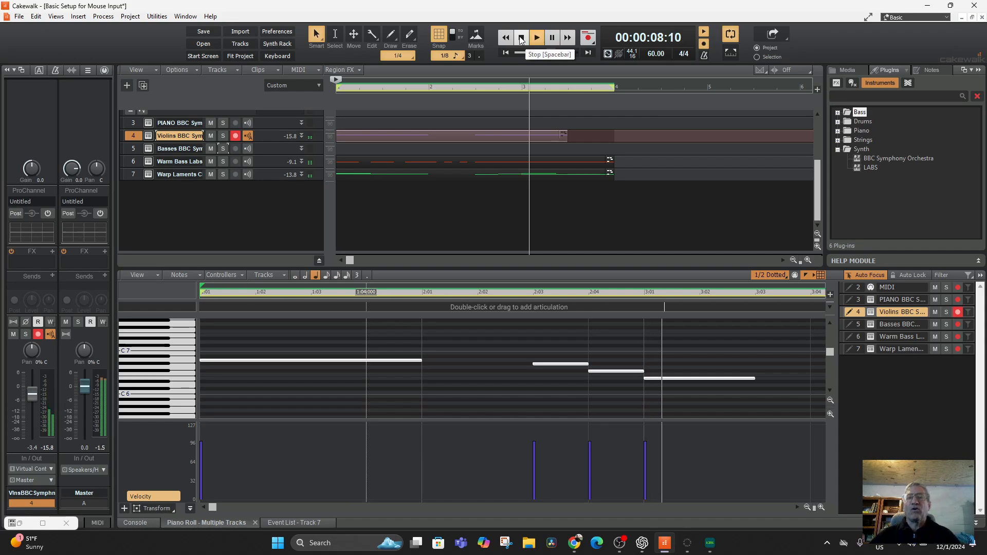
pyautogui.click(521, 40)
# Step: Set the project tempo to 120 and play the mix again
pyautogui.doubleClick(654, 54)
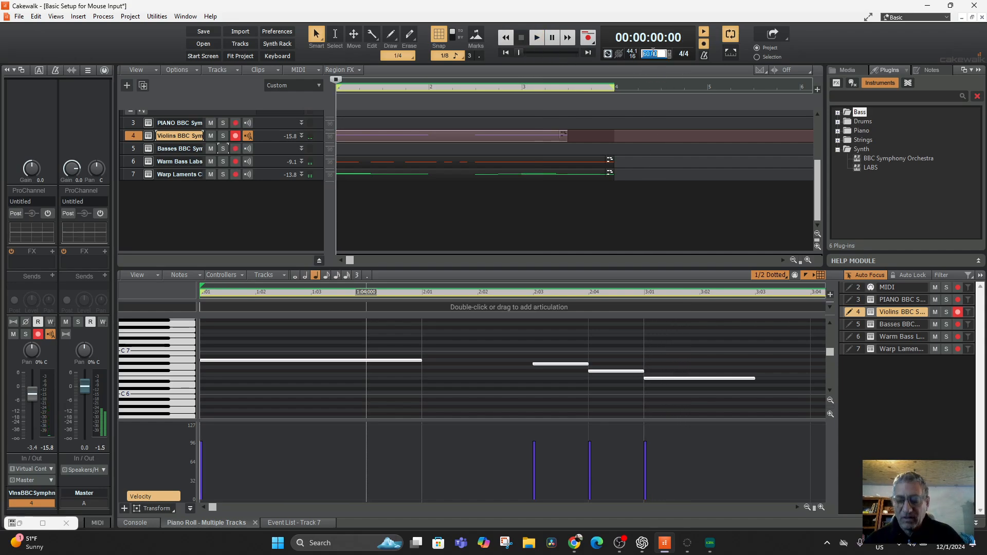
pyautogui.write('120')
pyautogui.press('Return')
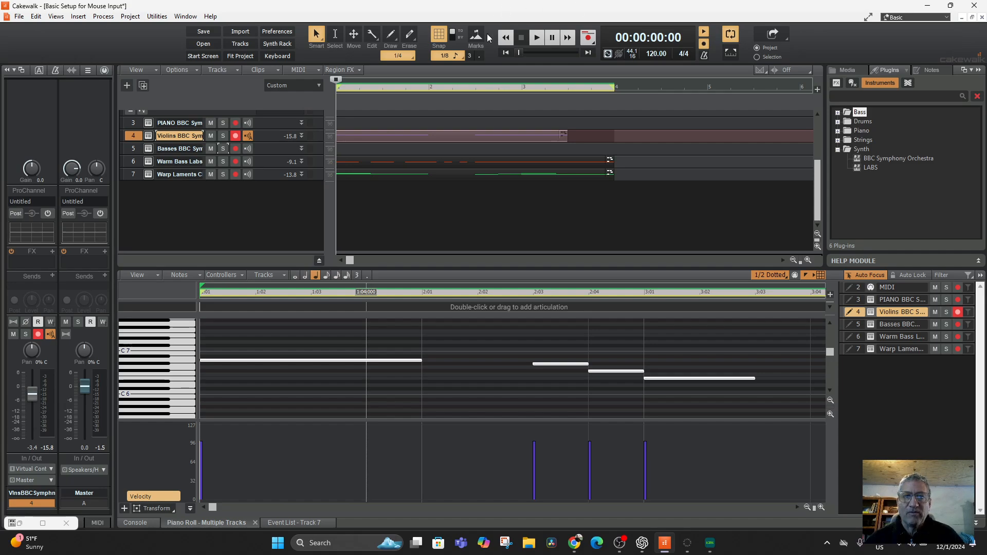
pyautogui.click(531, 39)
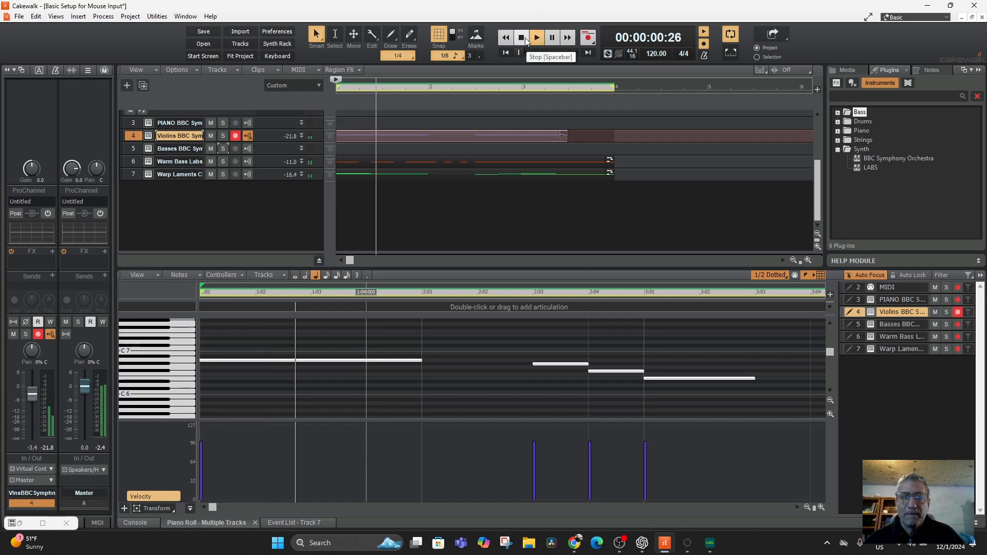
pyautogui.click(525, 35)
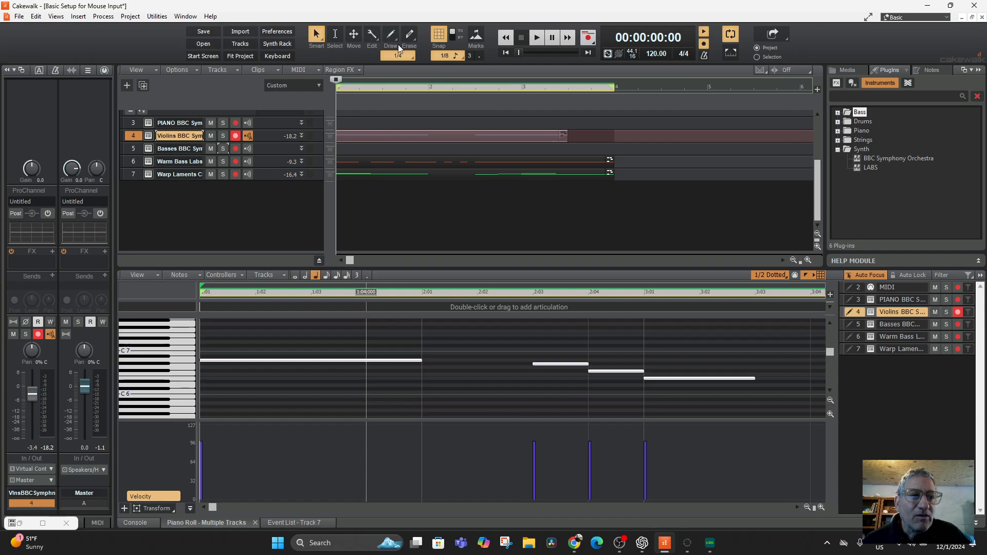
pyautogui.scroll(-1, 398, 405)
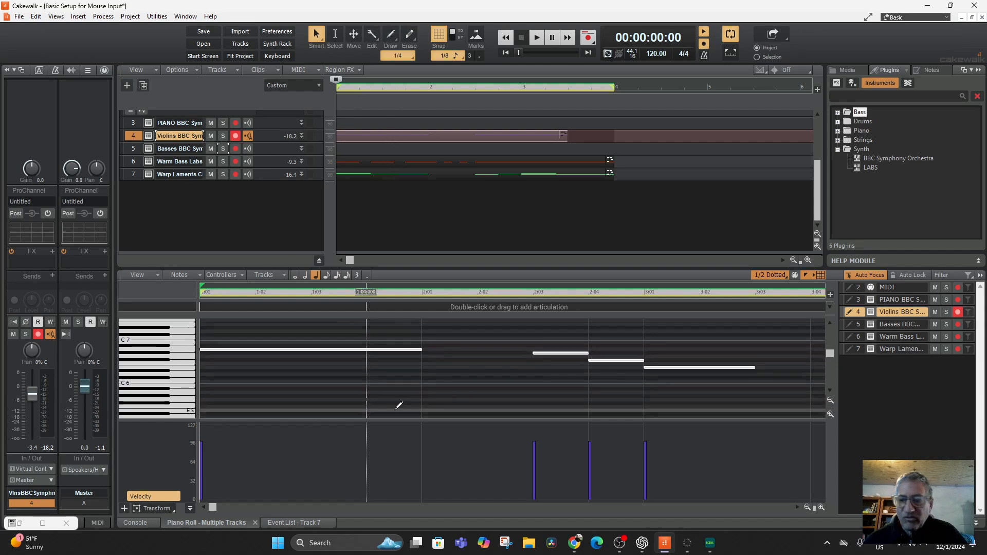
pyautogui.scroll(2, 398, 405)
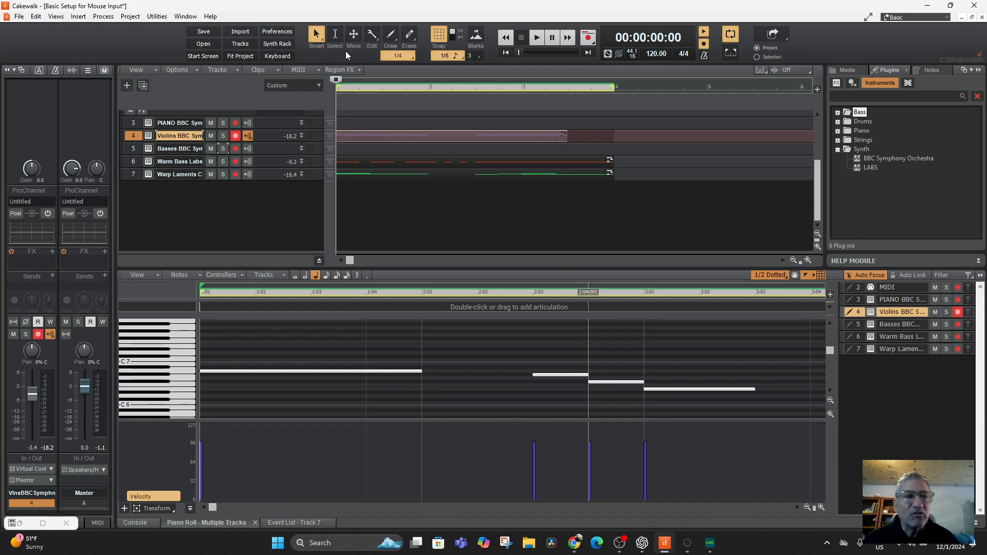
pyautogui.click(129, 17)
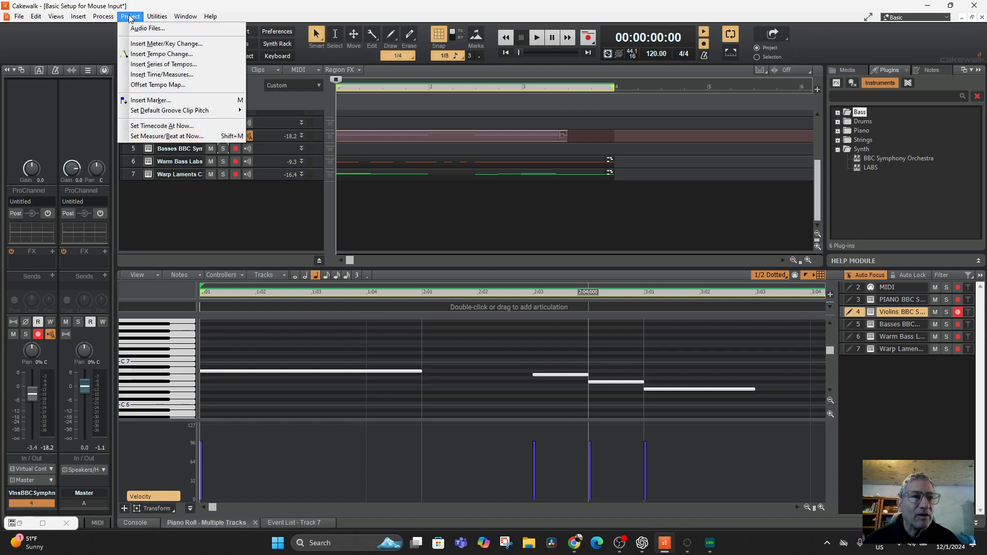
pyautogui.click(215, 6)
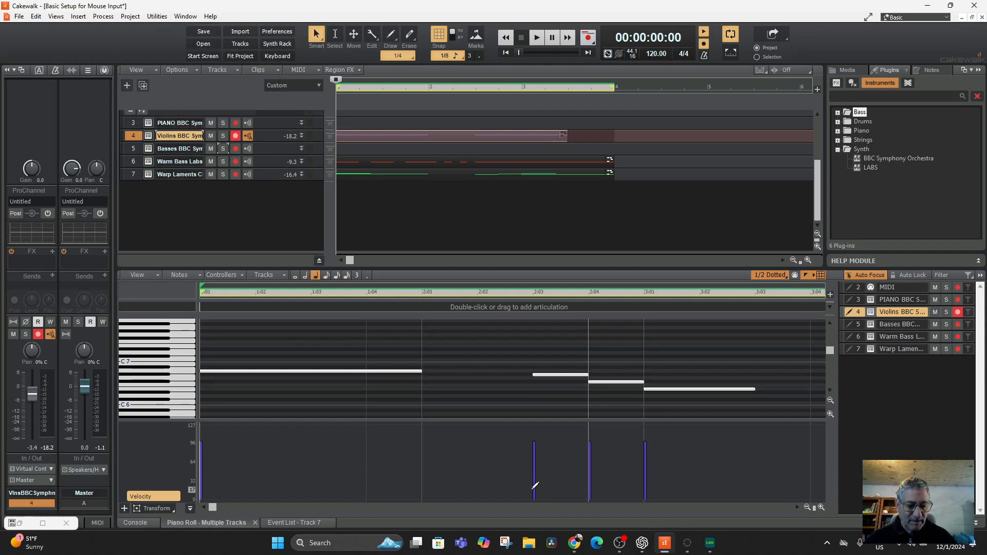